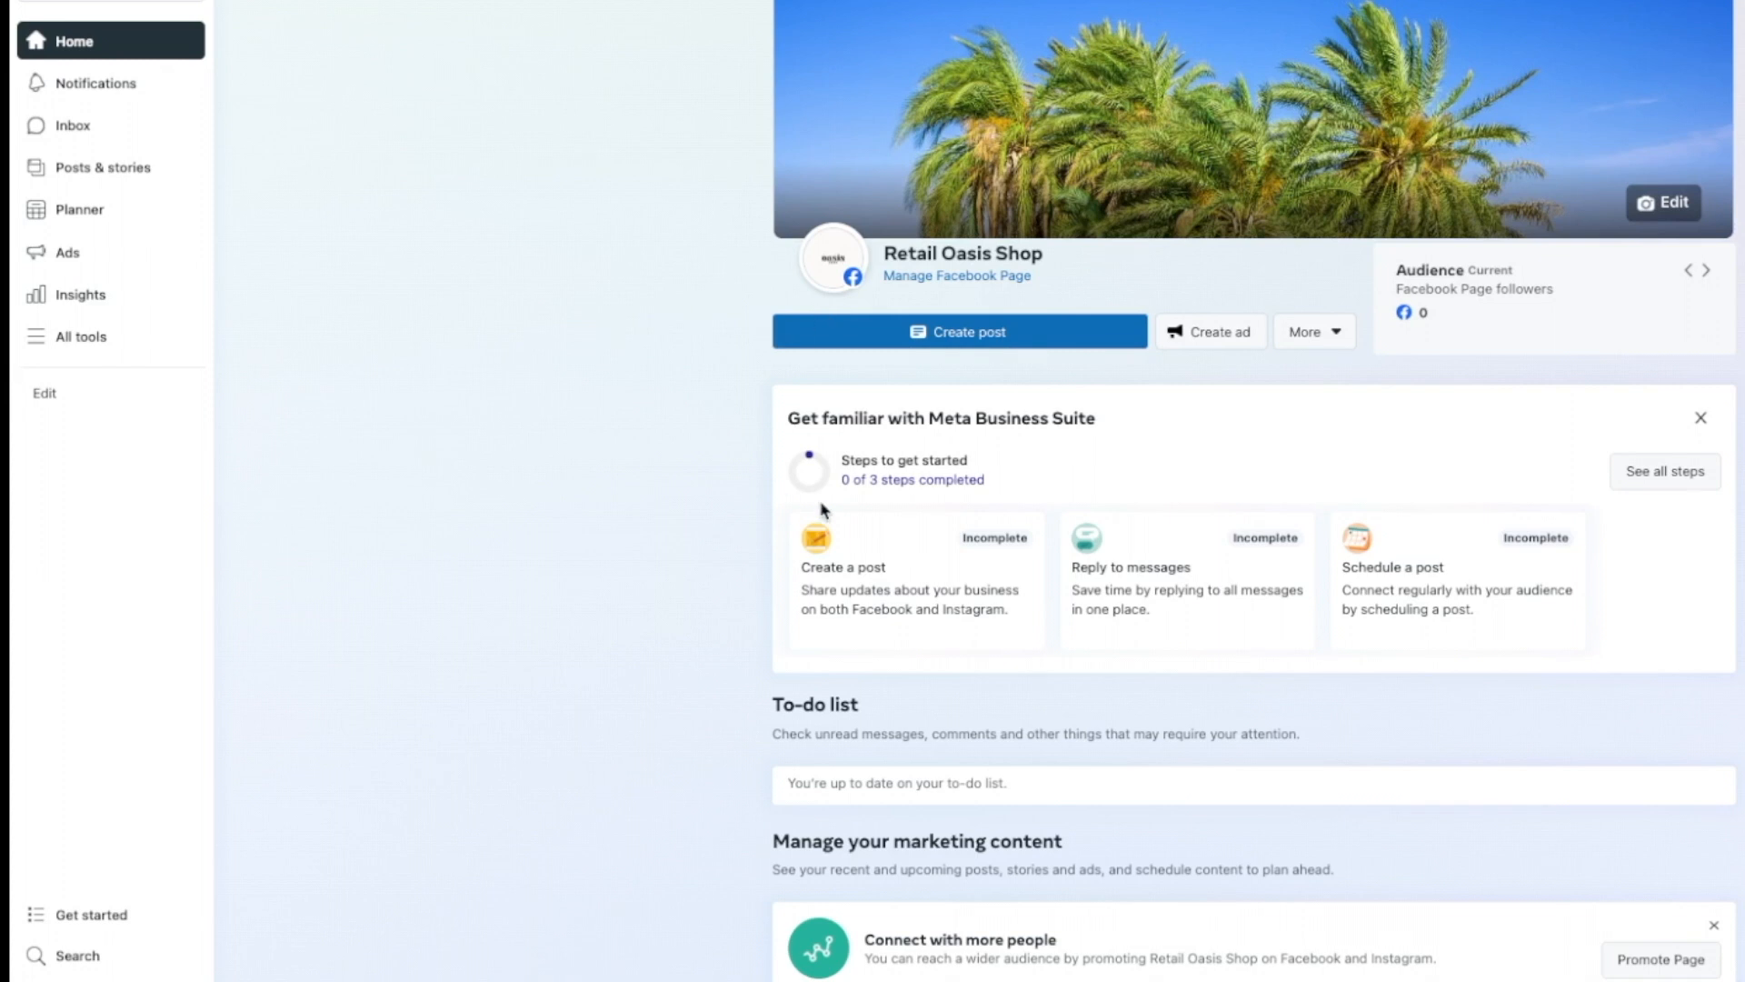
Step: Open the Retail Oasis Shop Facebook Page view and scroll through its cover, About details and posts
click(952, 277)
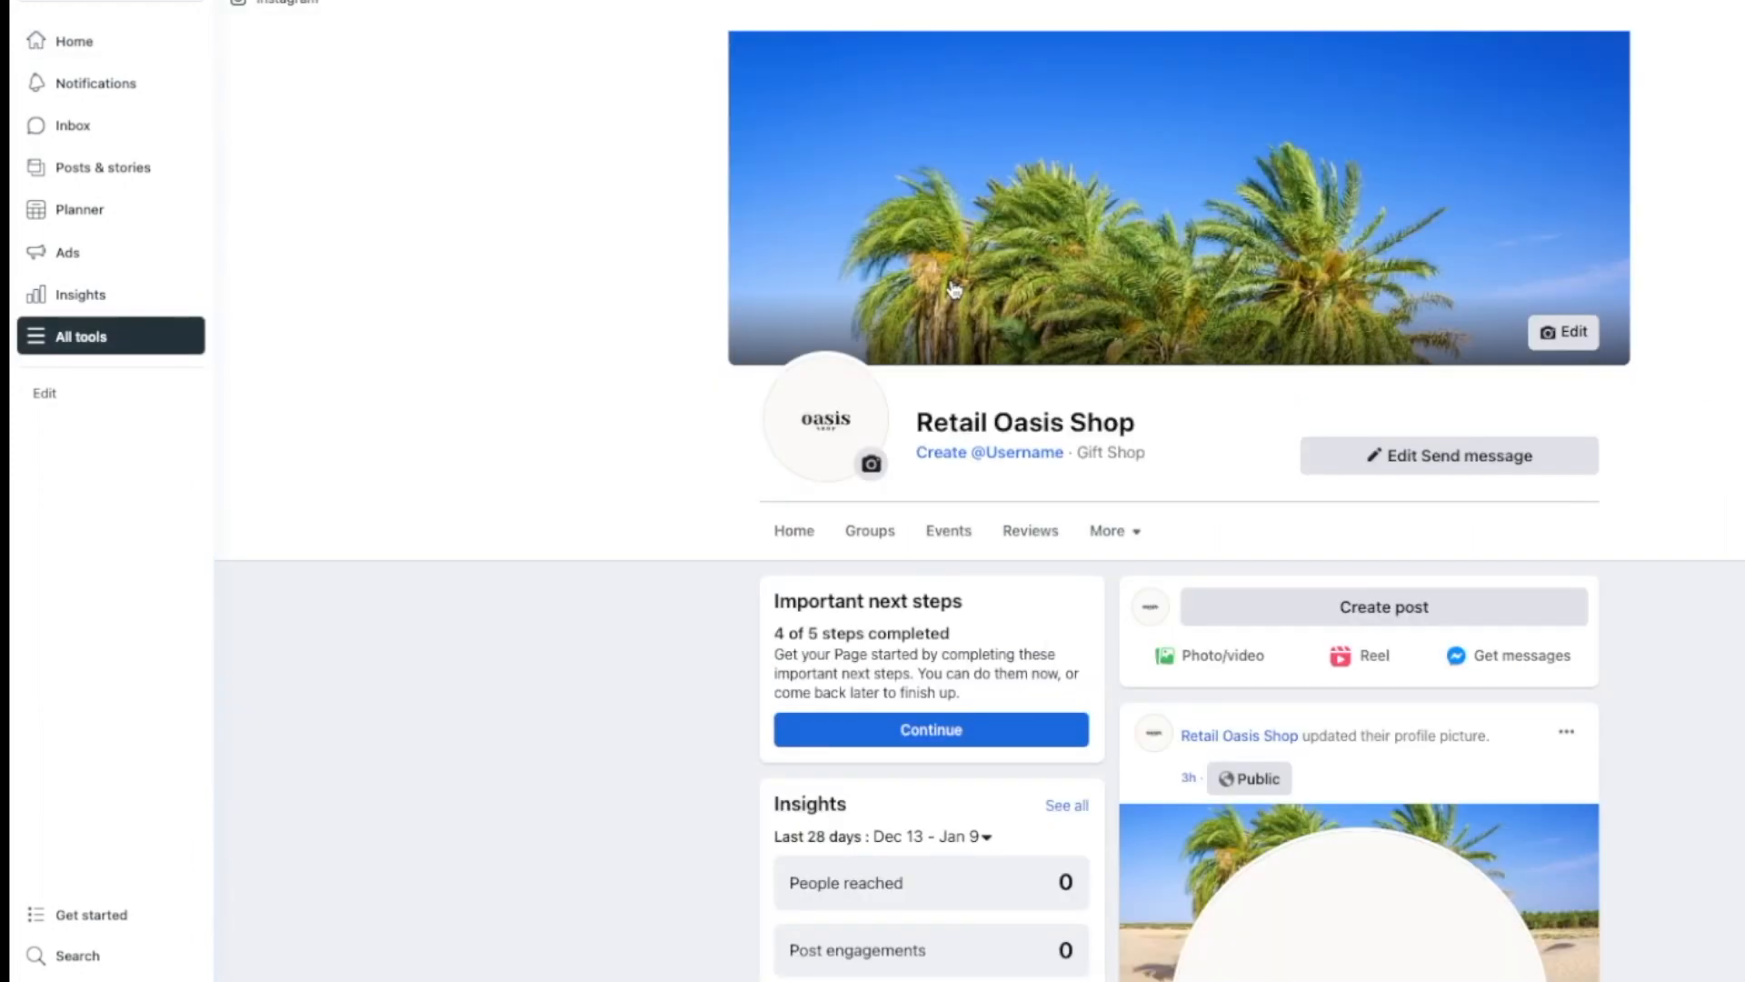
scroll(952, 288, down, 3)
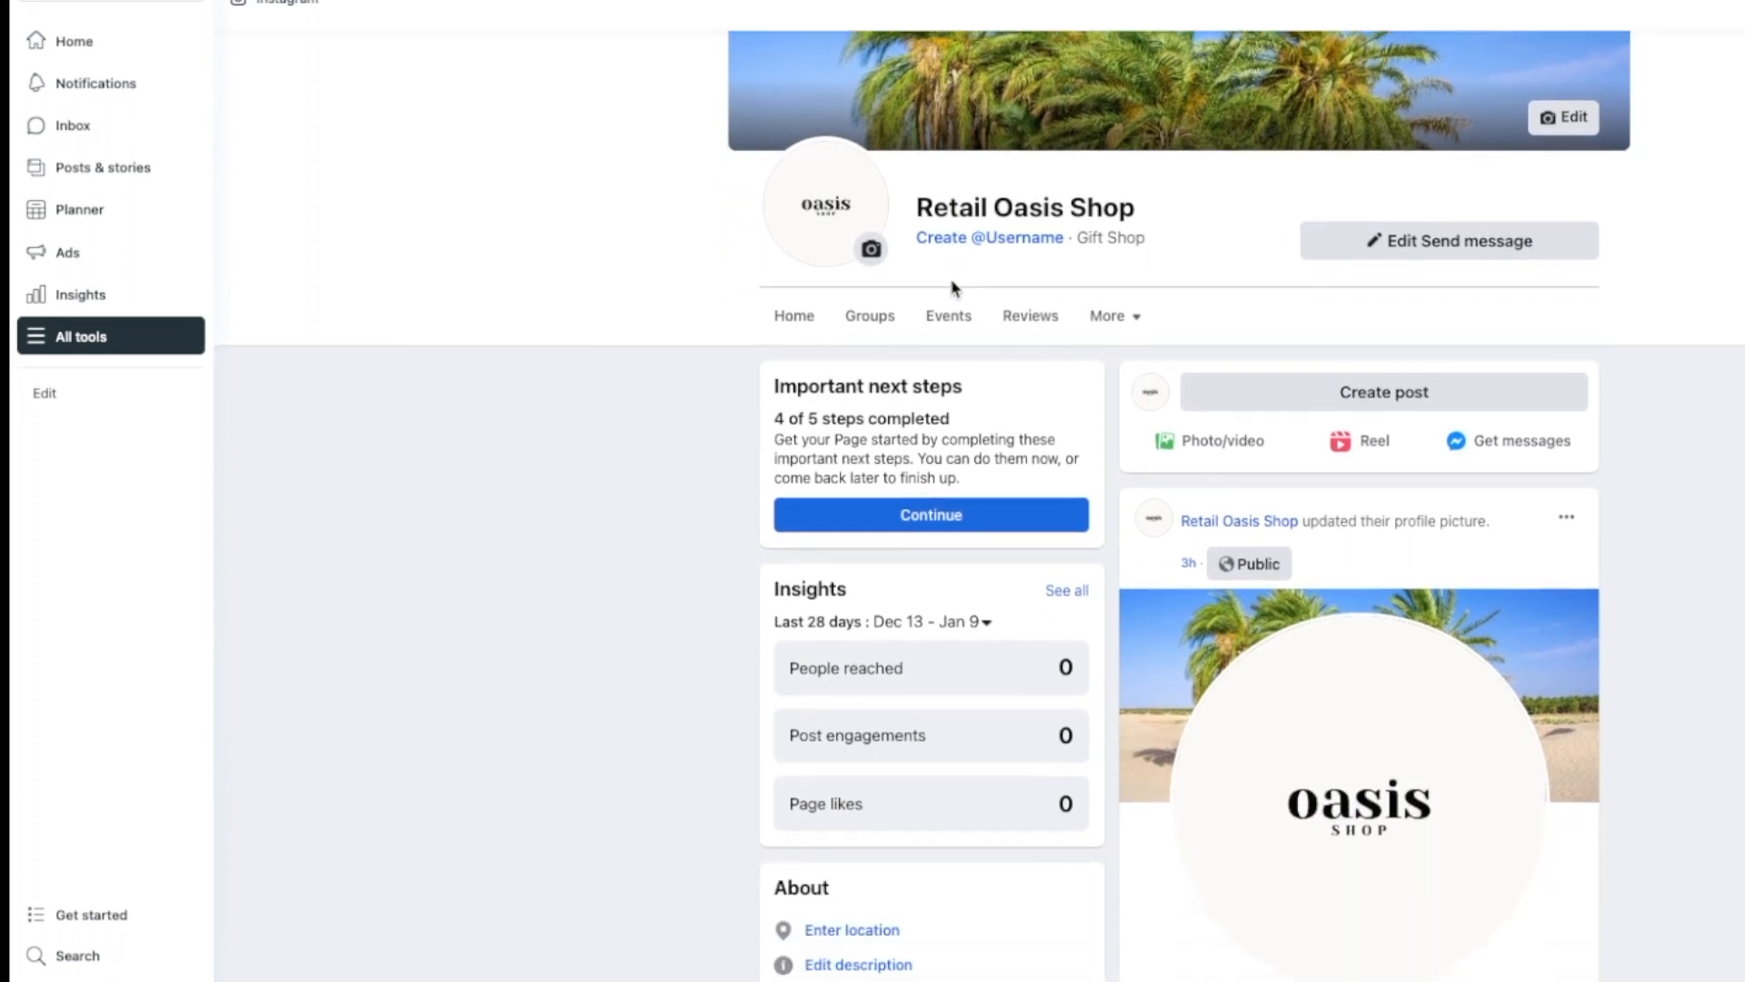
scroll(867, 646, down, 2)
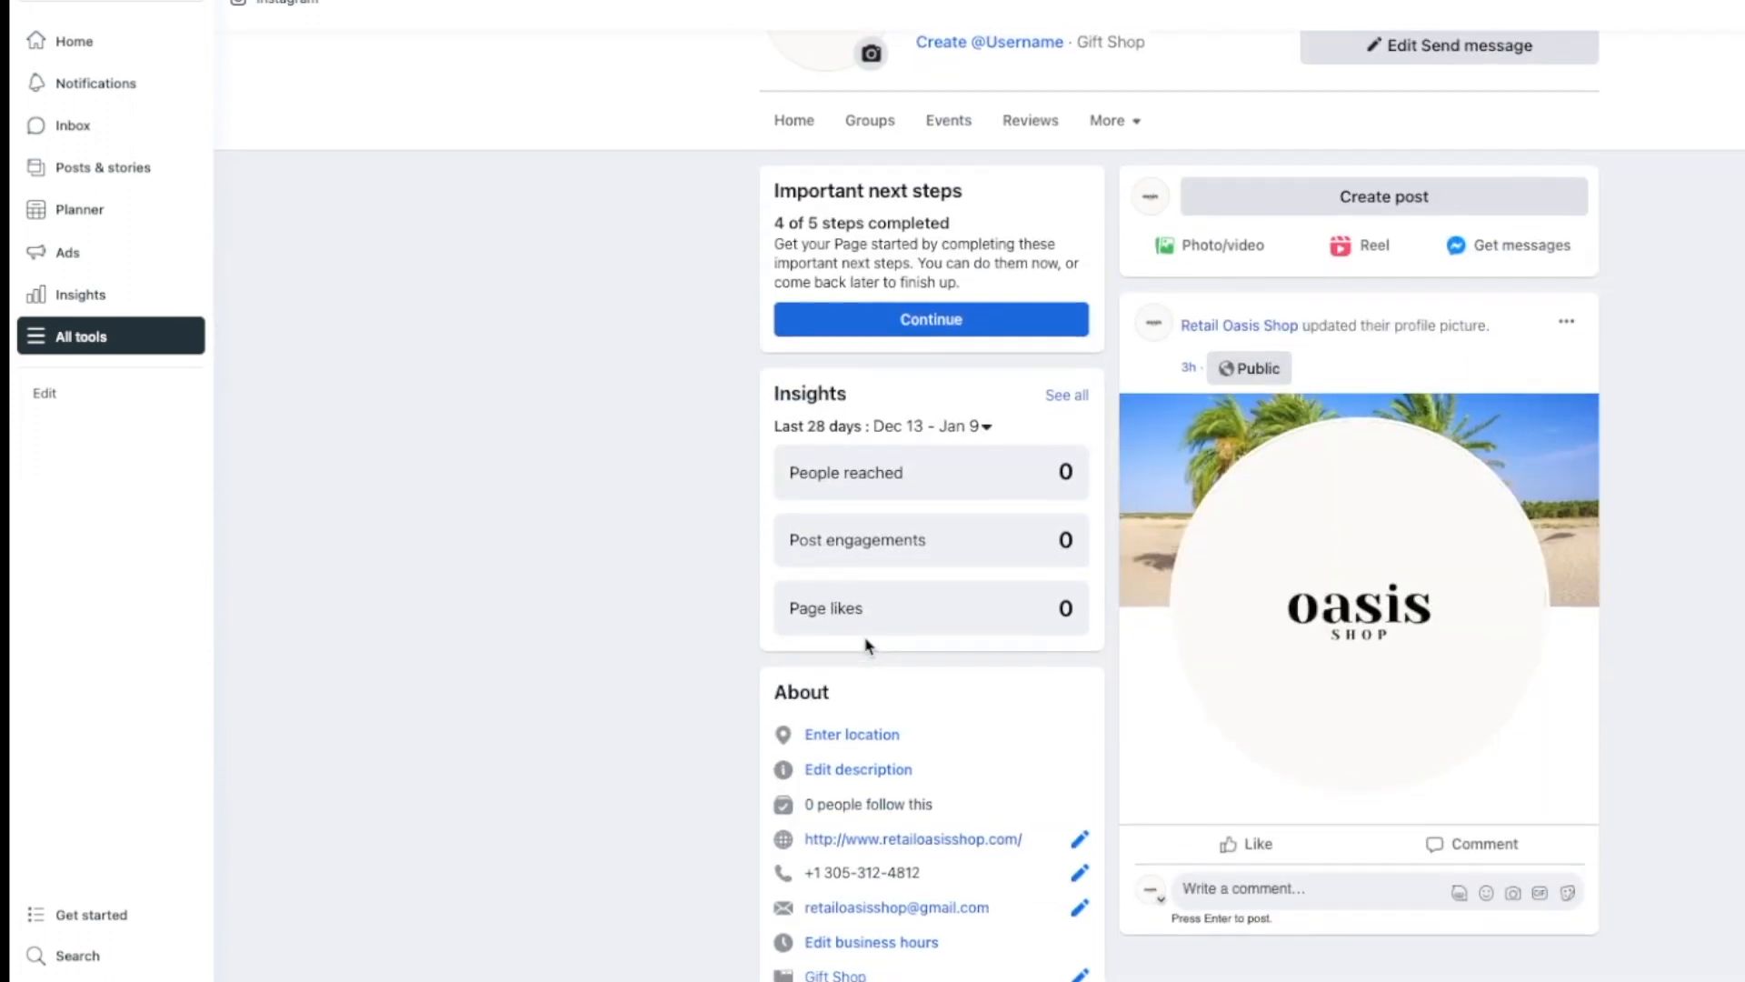
scroll(867, 645, down, 4)
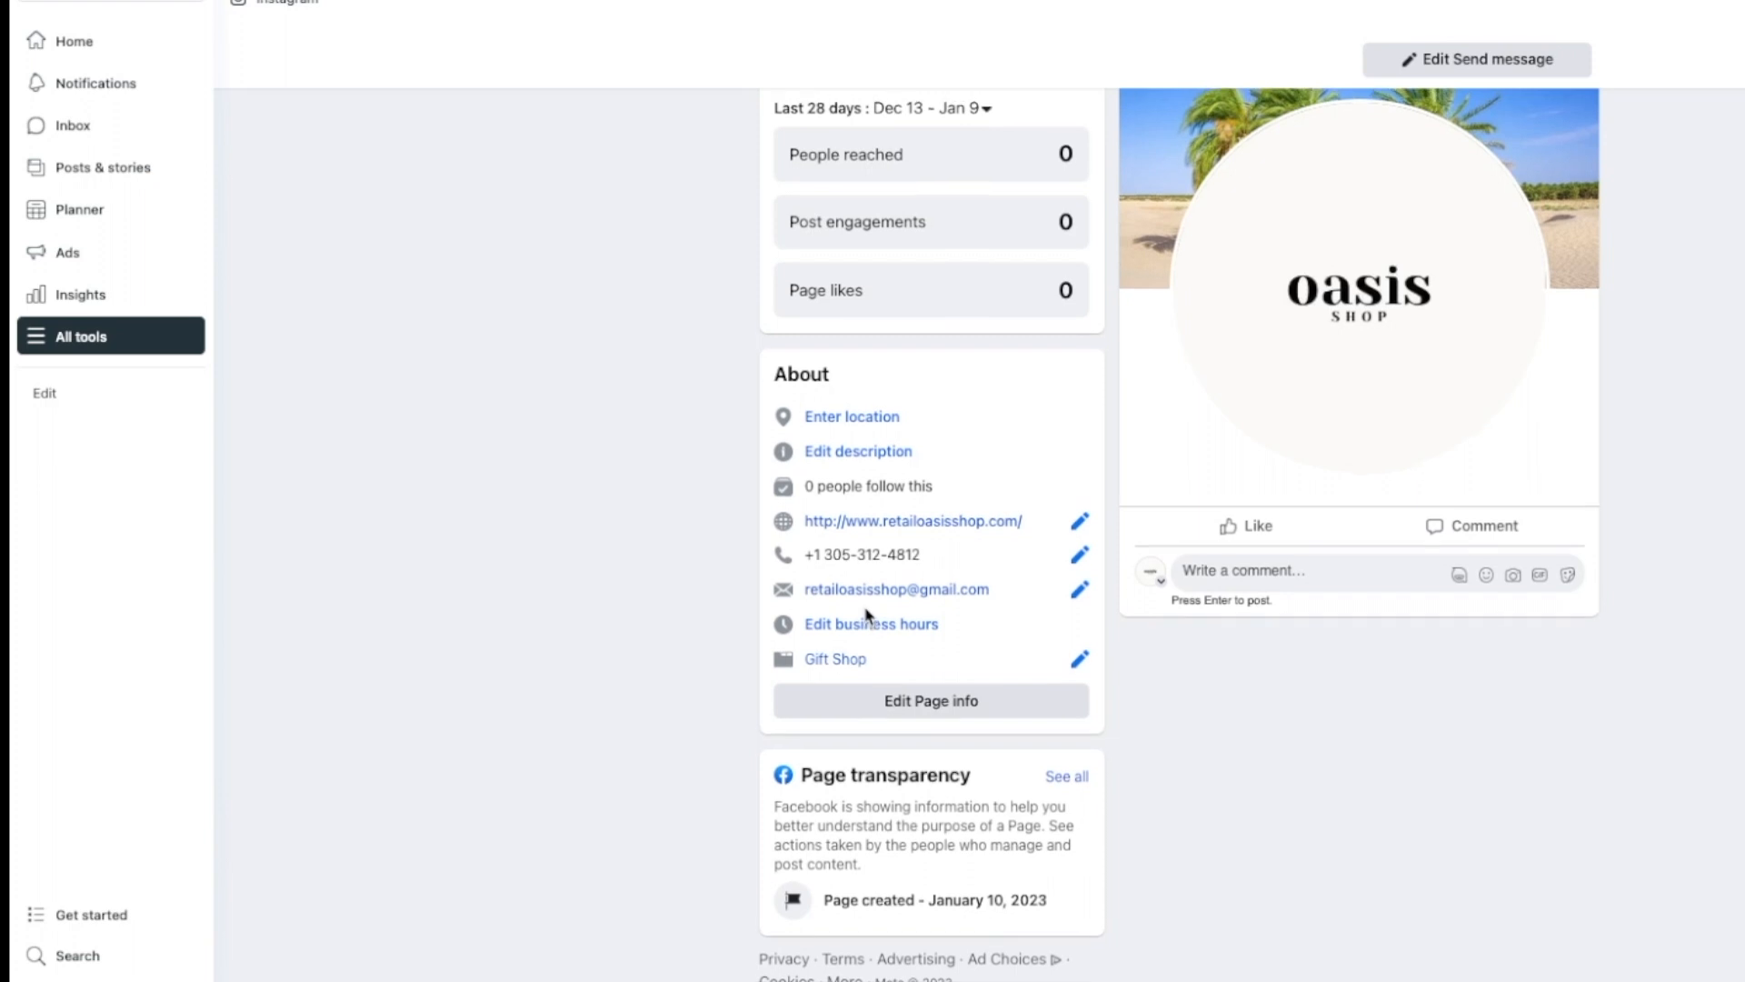
scroll(866, 615, up, 9)
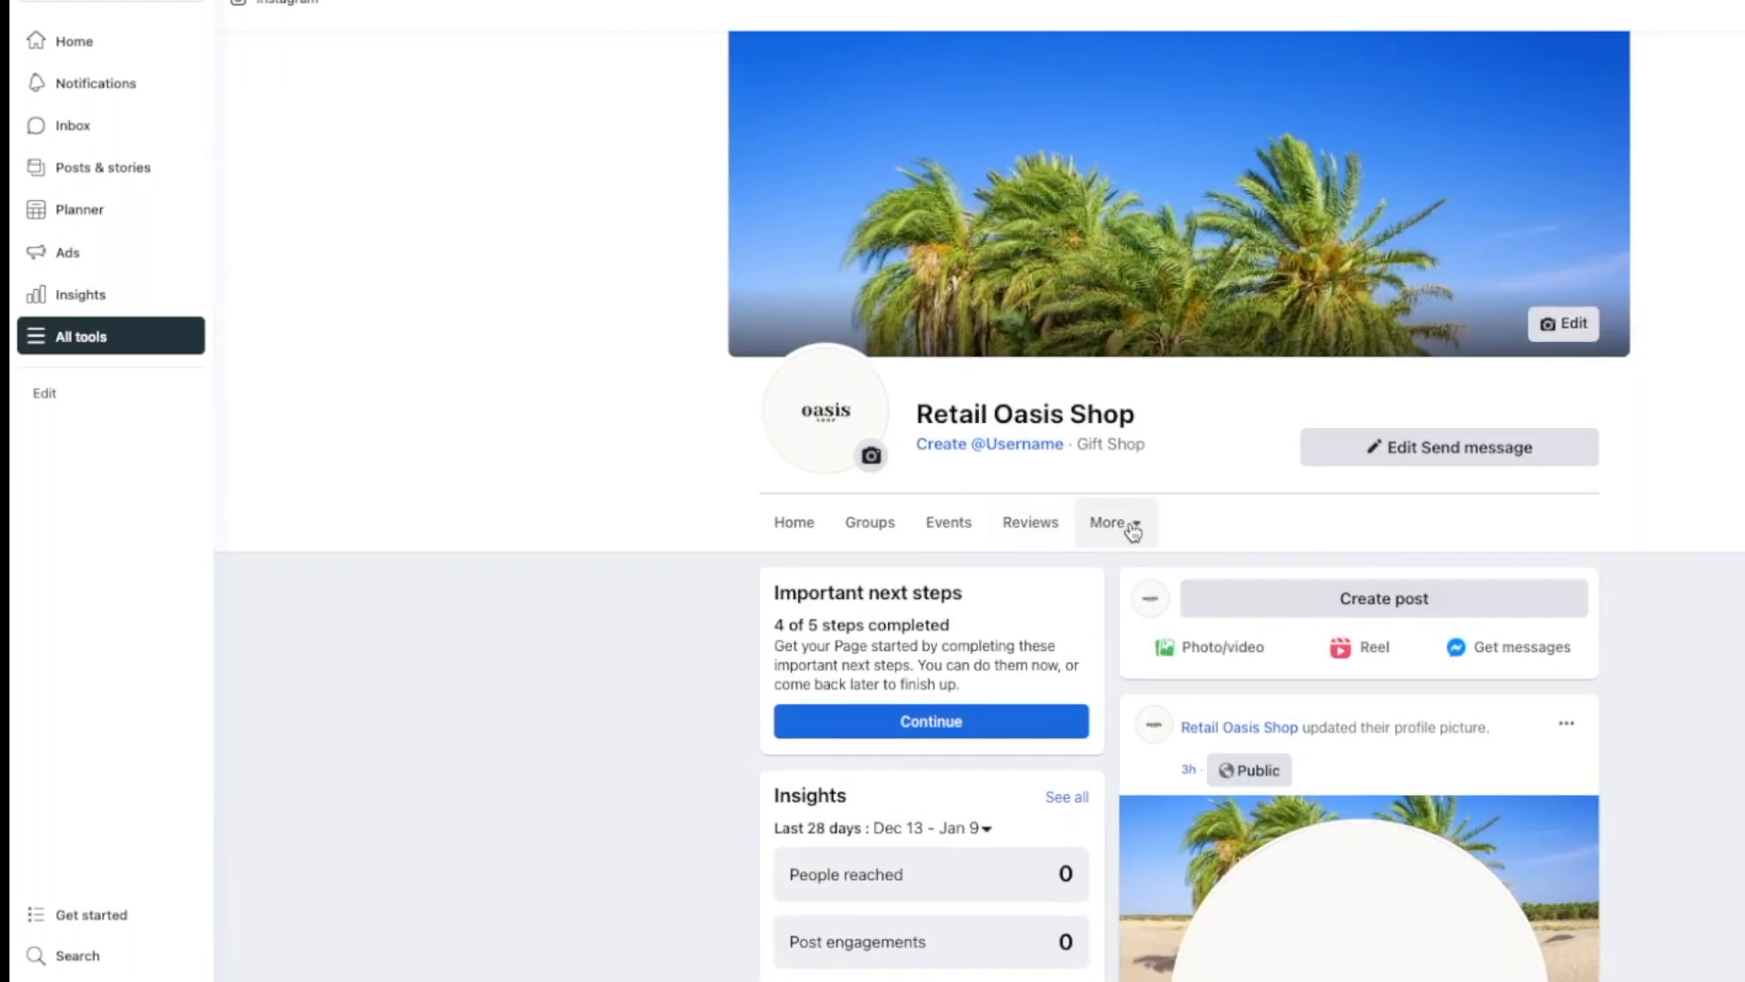
Step: Go to Edit tabs from the page's More tab
click(1132, 534)
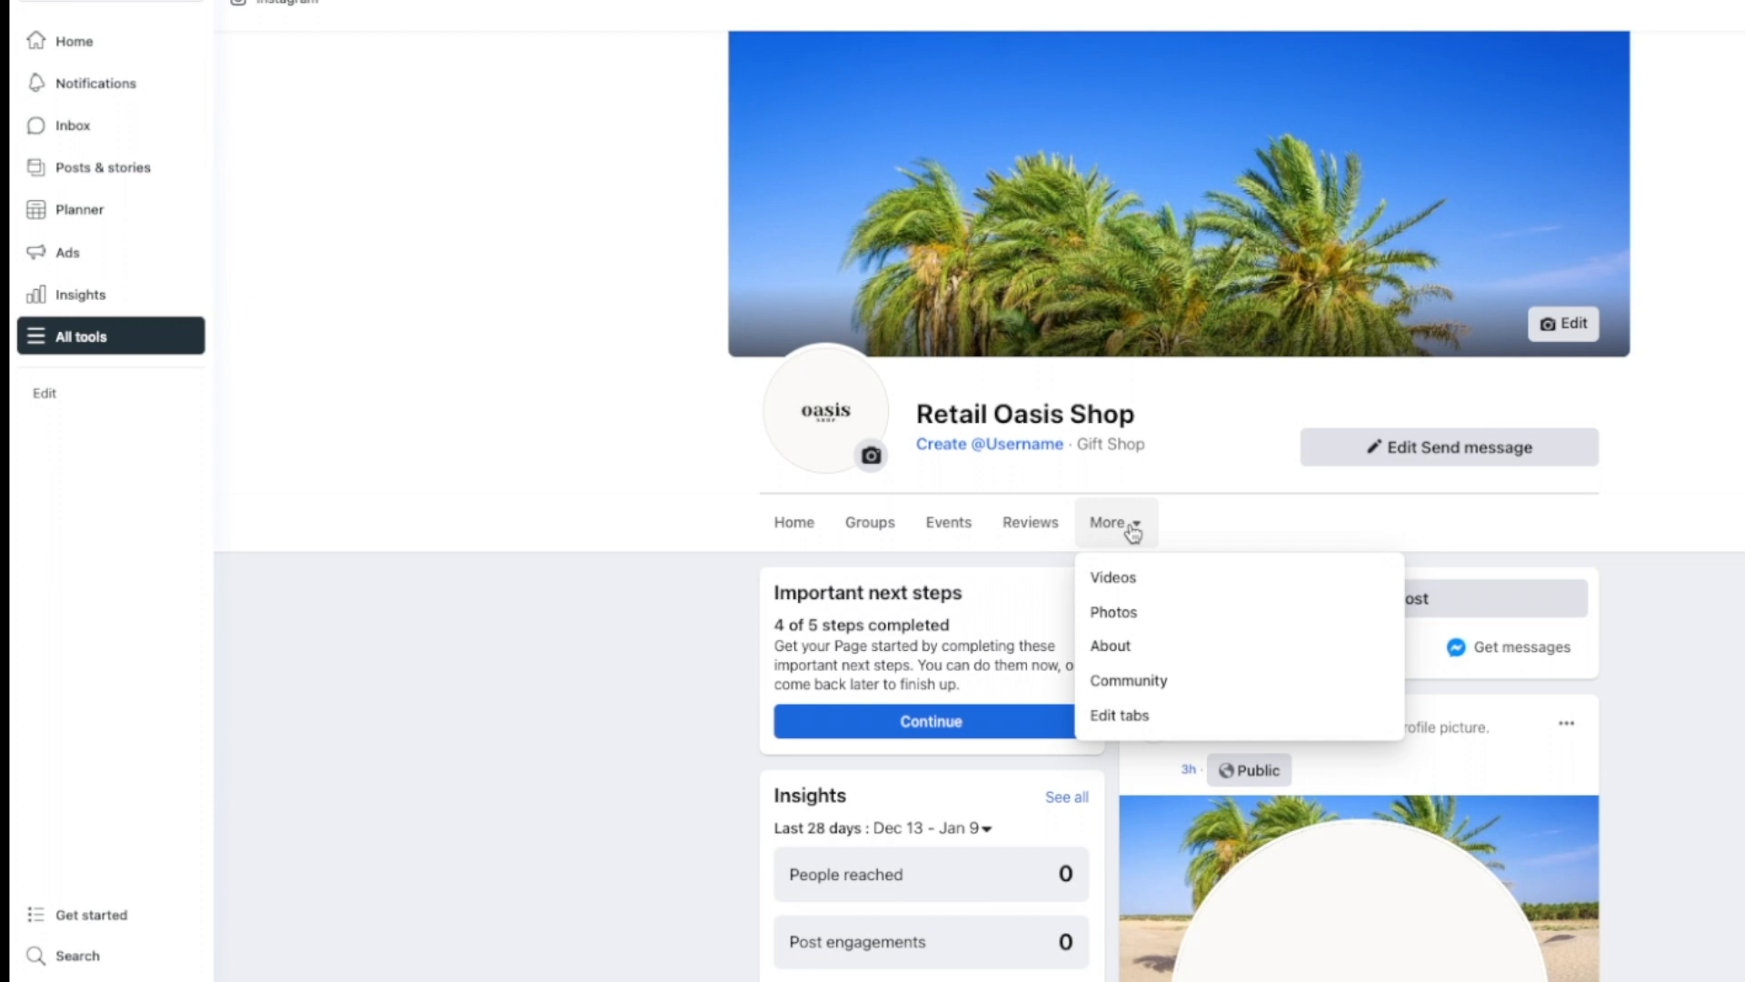
scroll(1132, 534, down, 1)
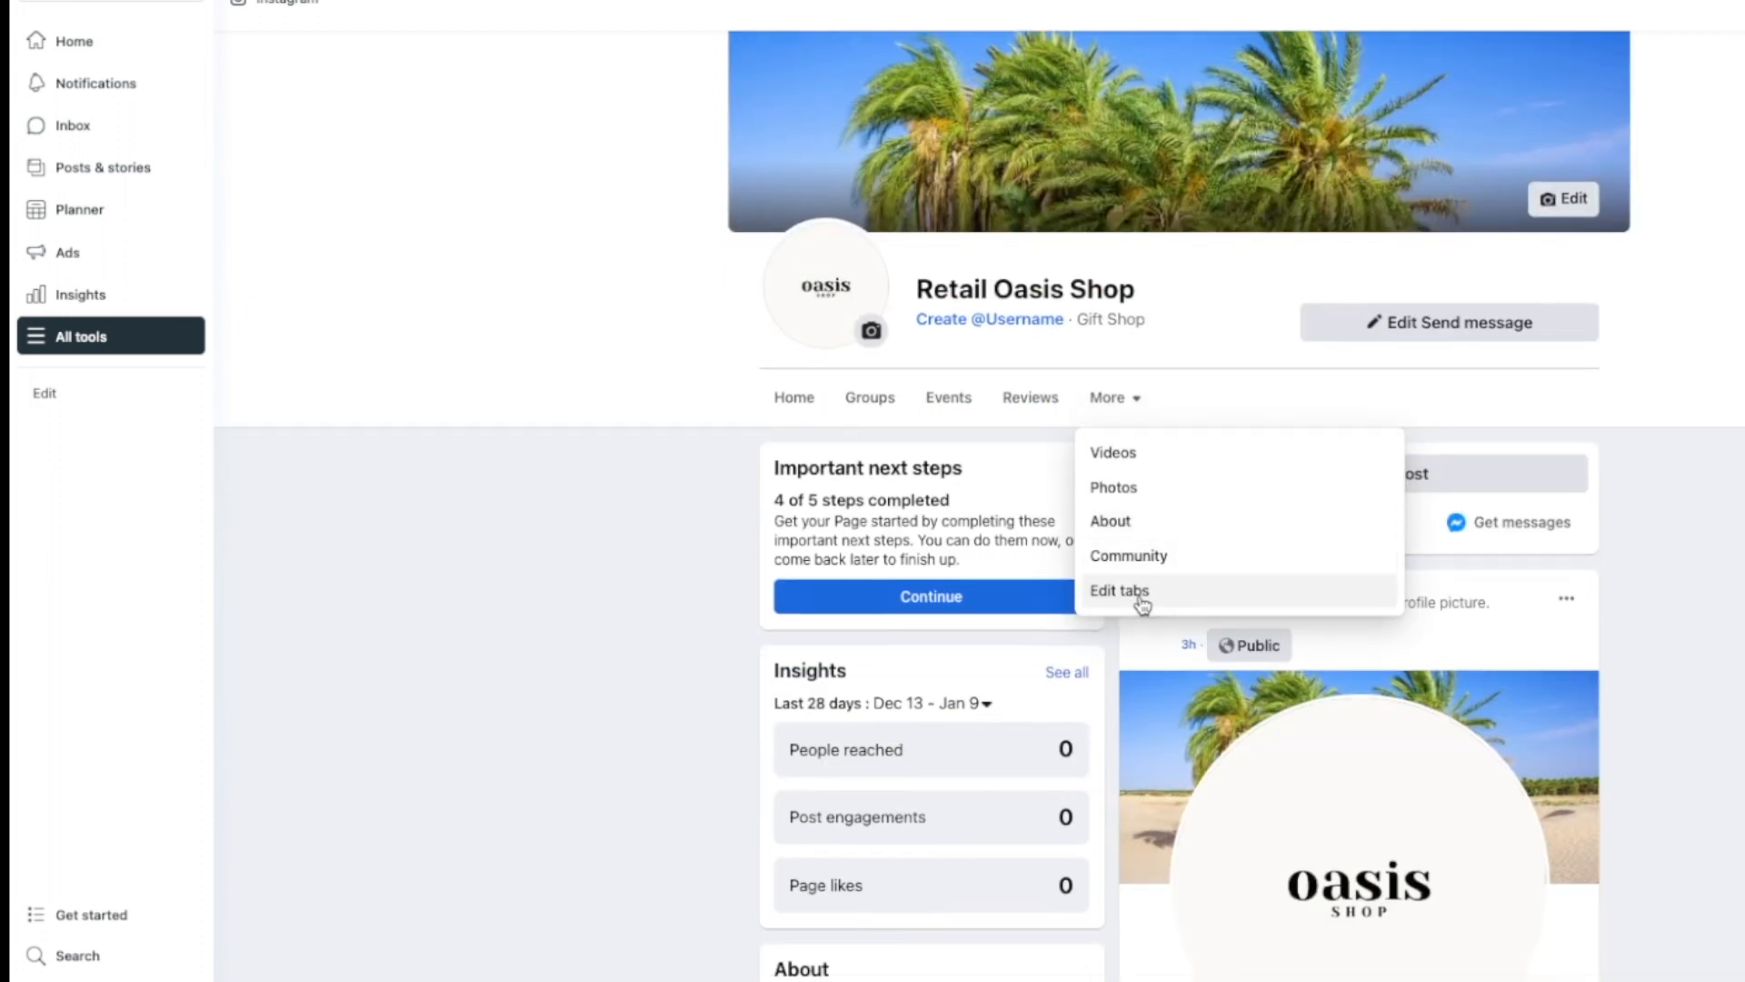
click(1142, 604)
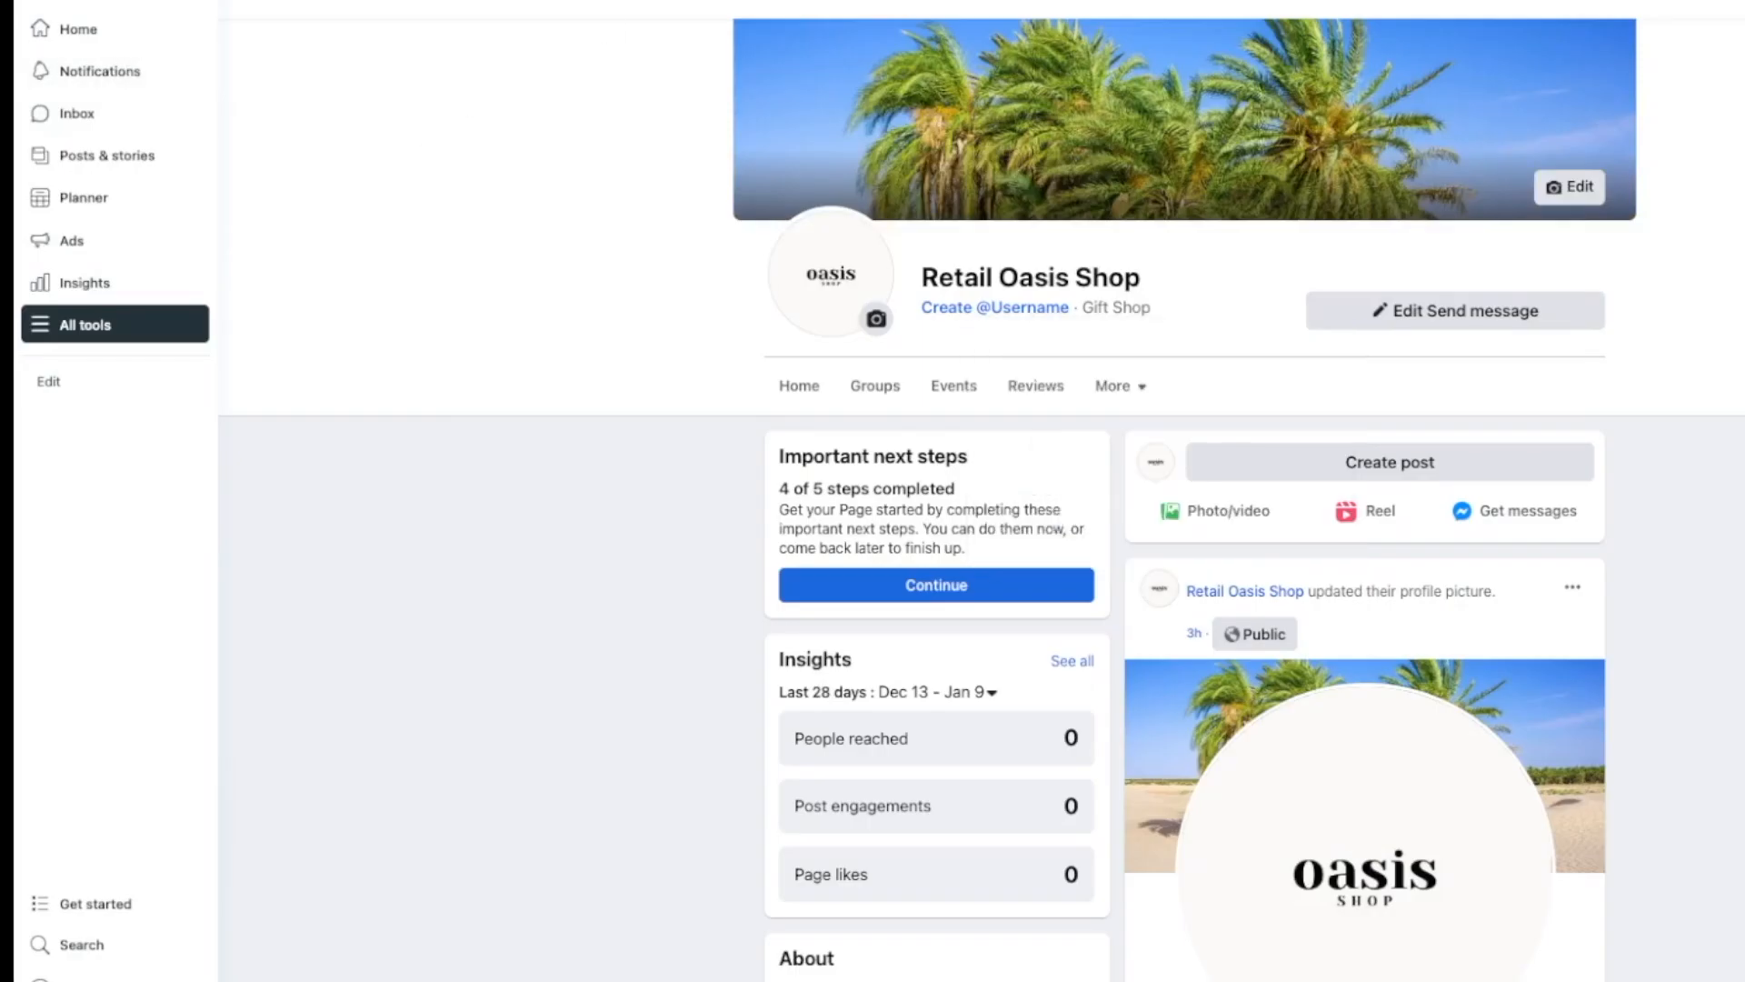
Step: Switch the account to manage the Iblendit page
click(152, 2)
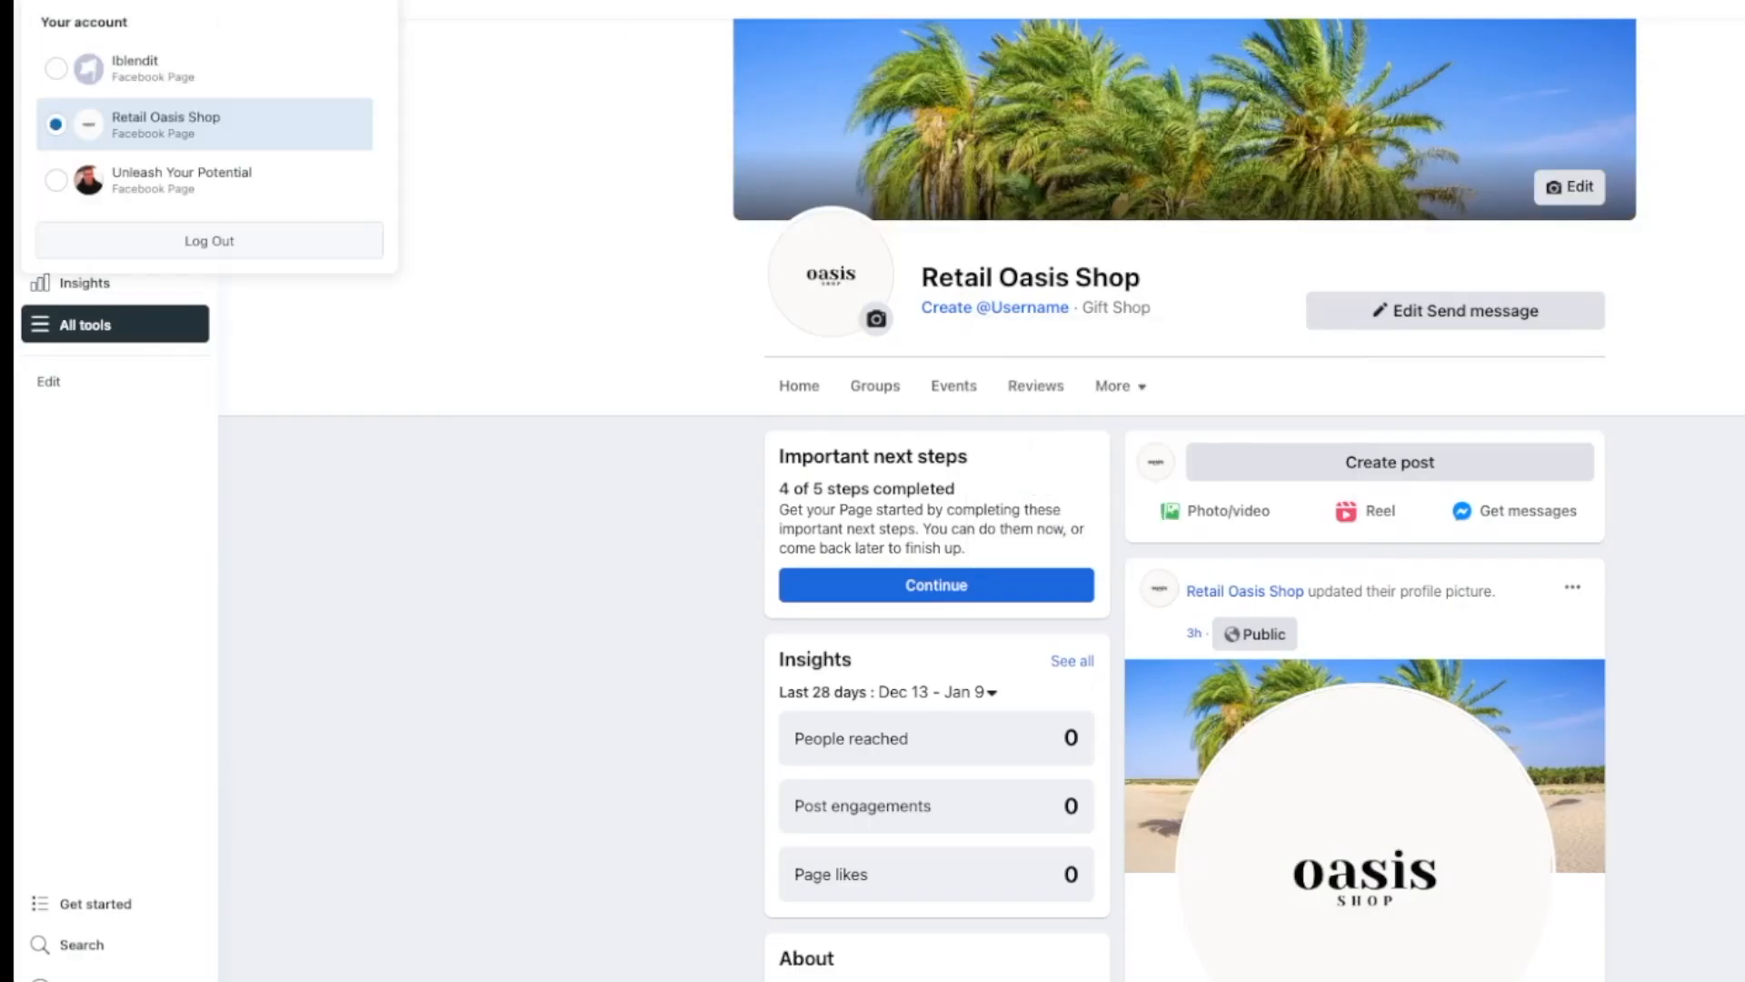
click(58, 76)
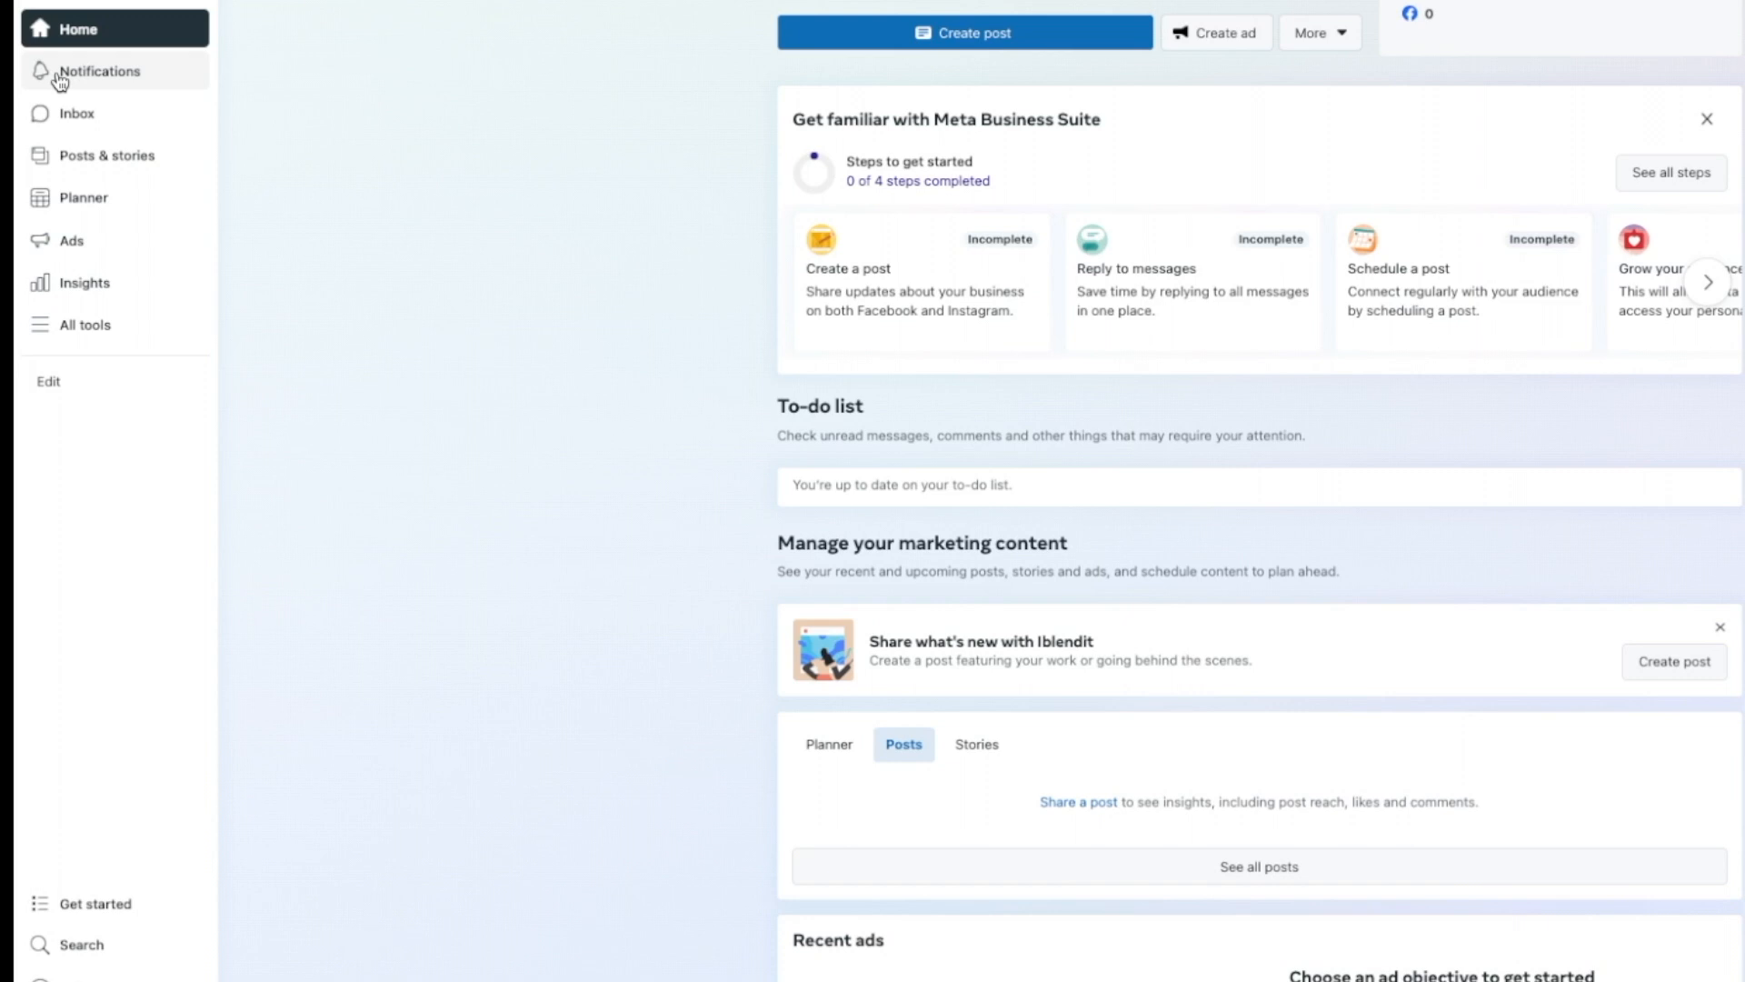
scroll(428, 117, up, 3)
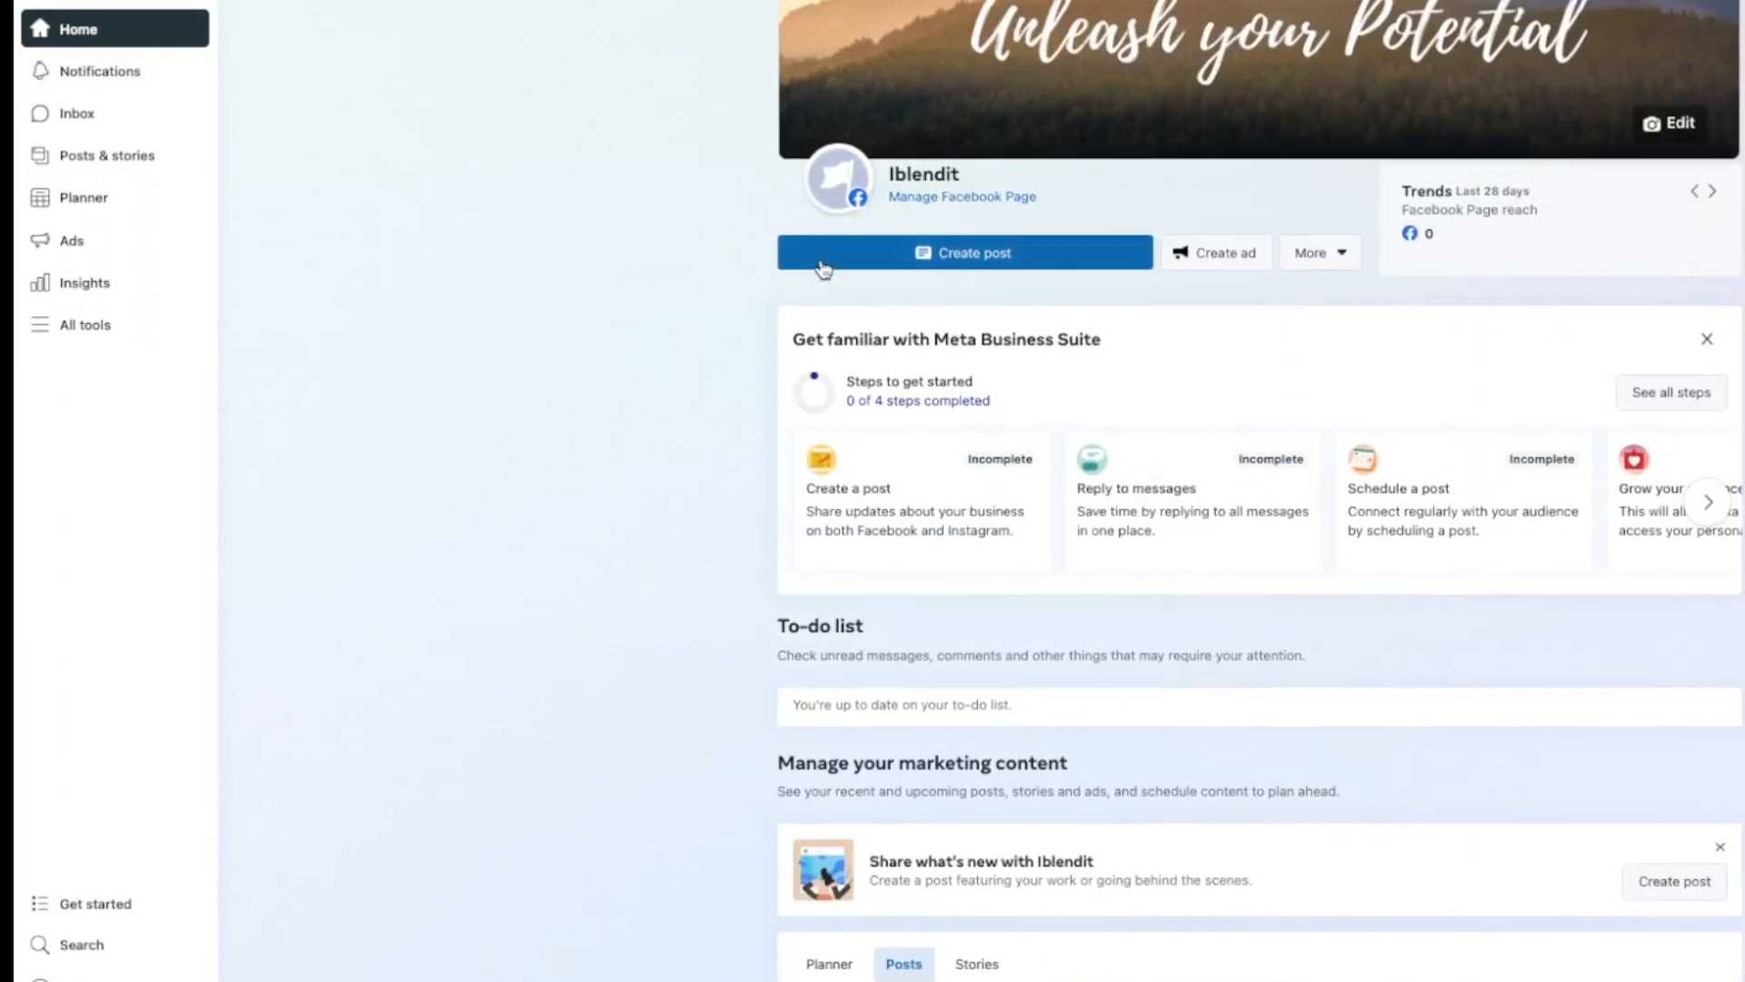
Step: Open the Iblendit Page view and reach its Templates and Tabs settings via More > Edit tabs
click(982, 198)
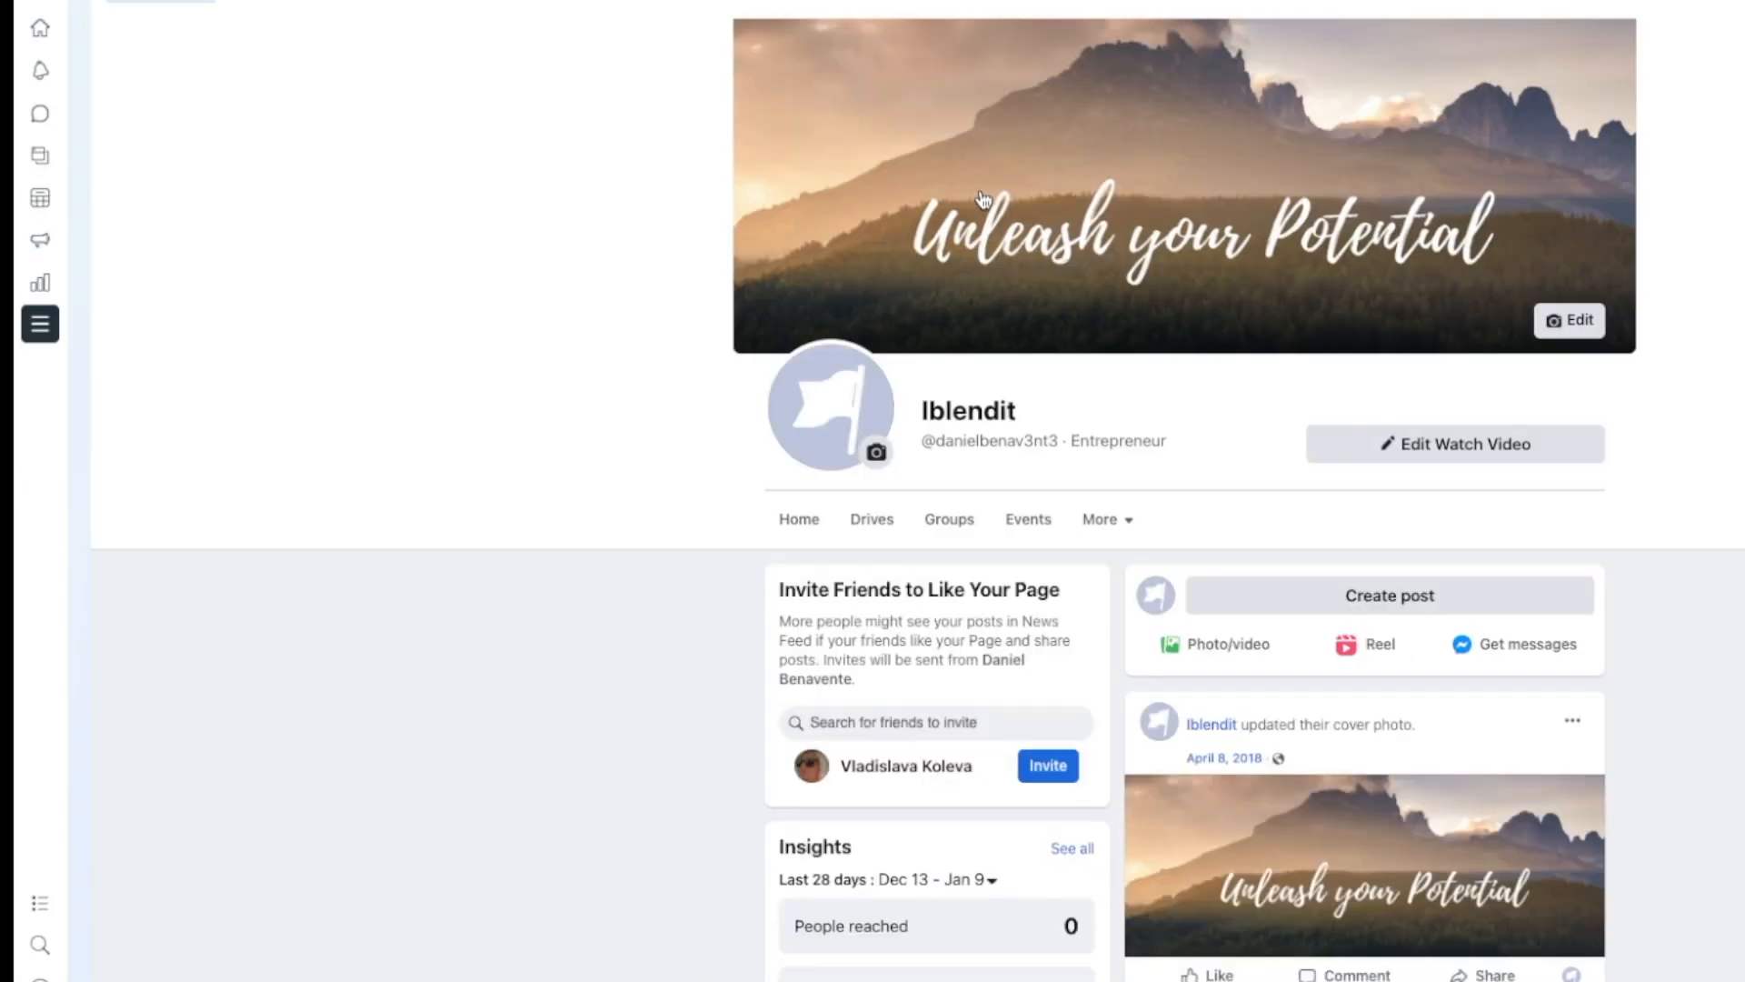
scroll(982, 198, down, 2)
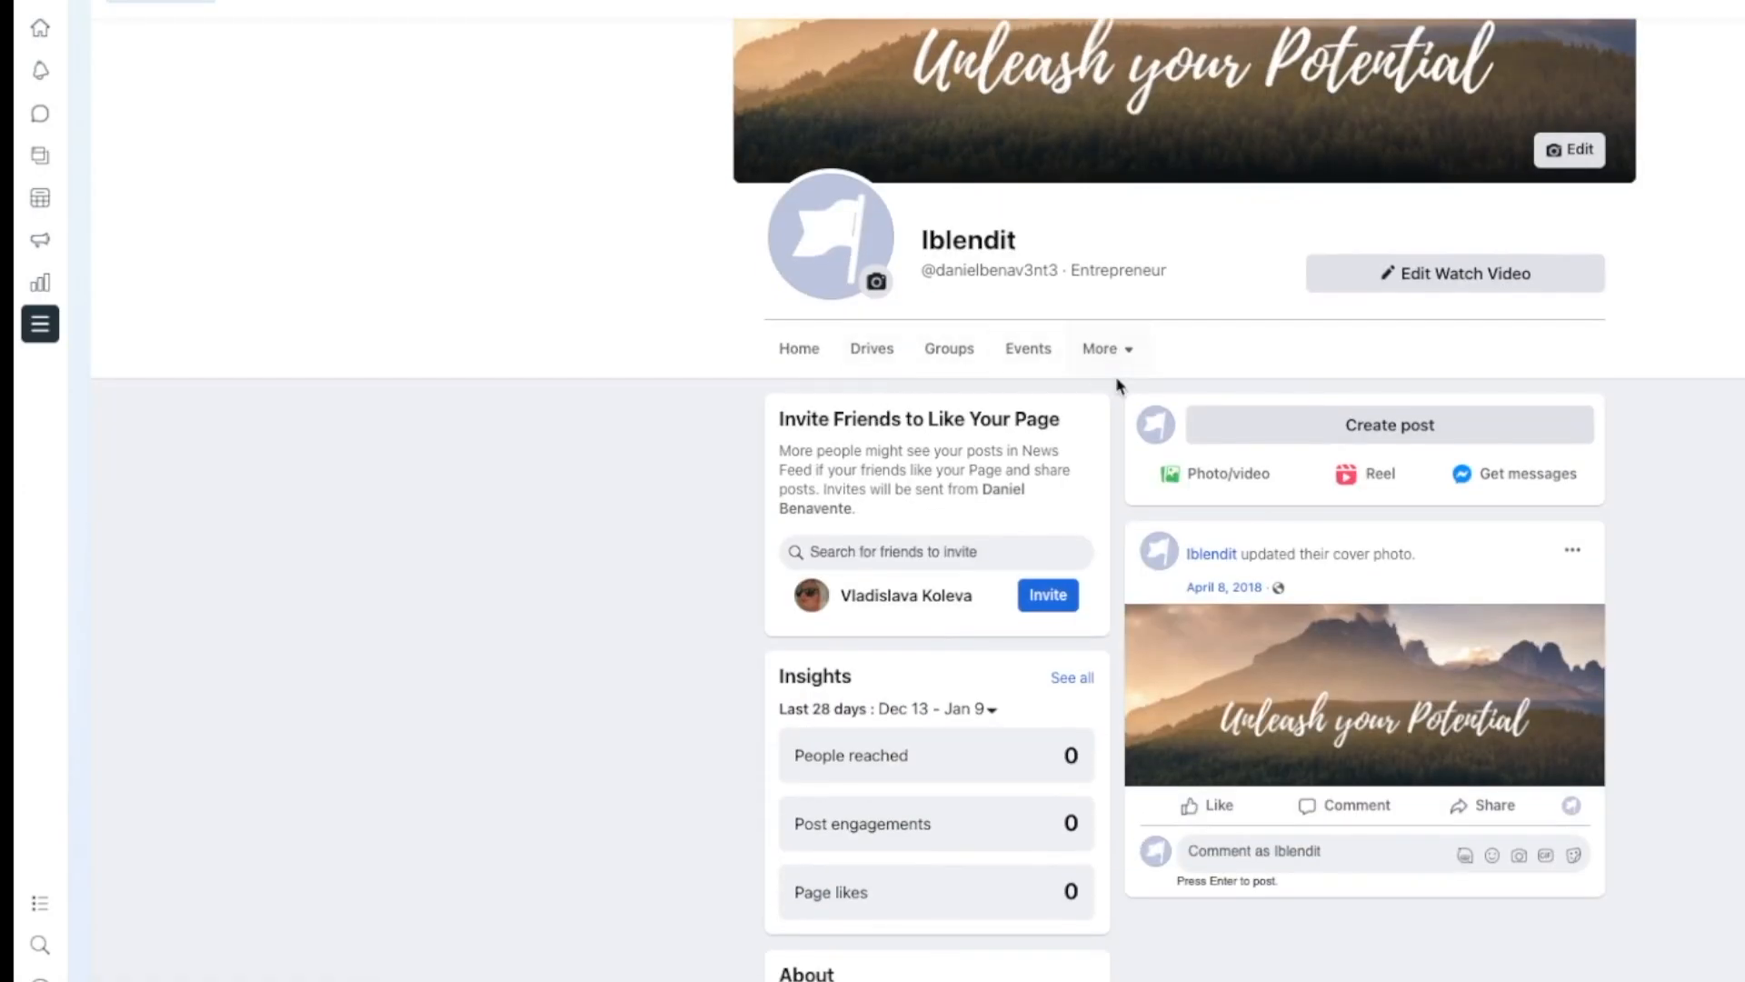
click(1136, 359)
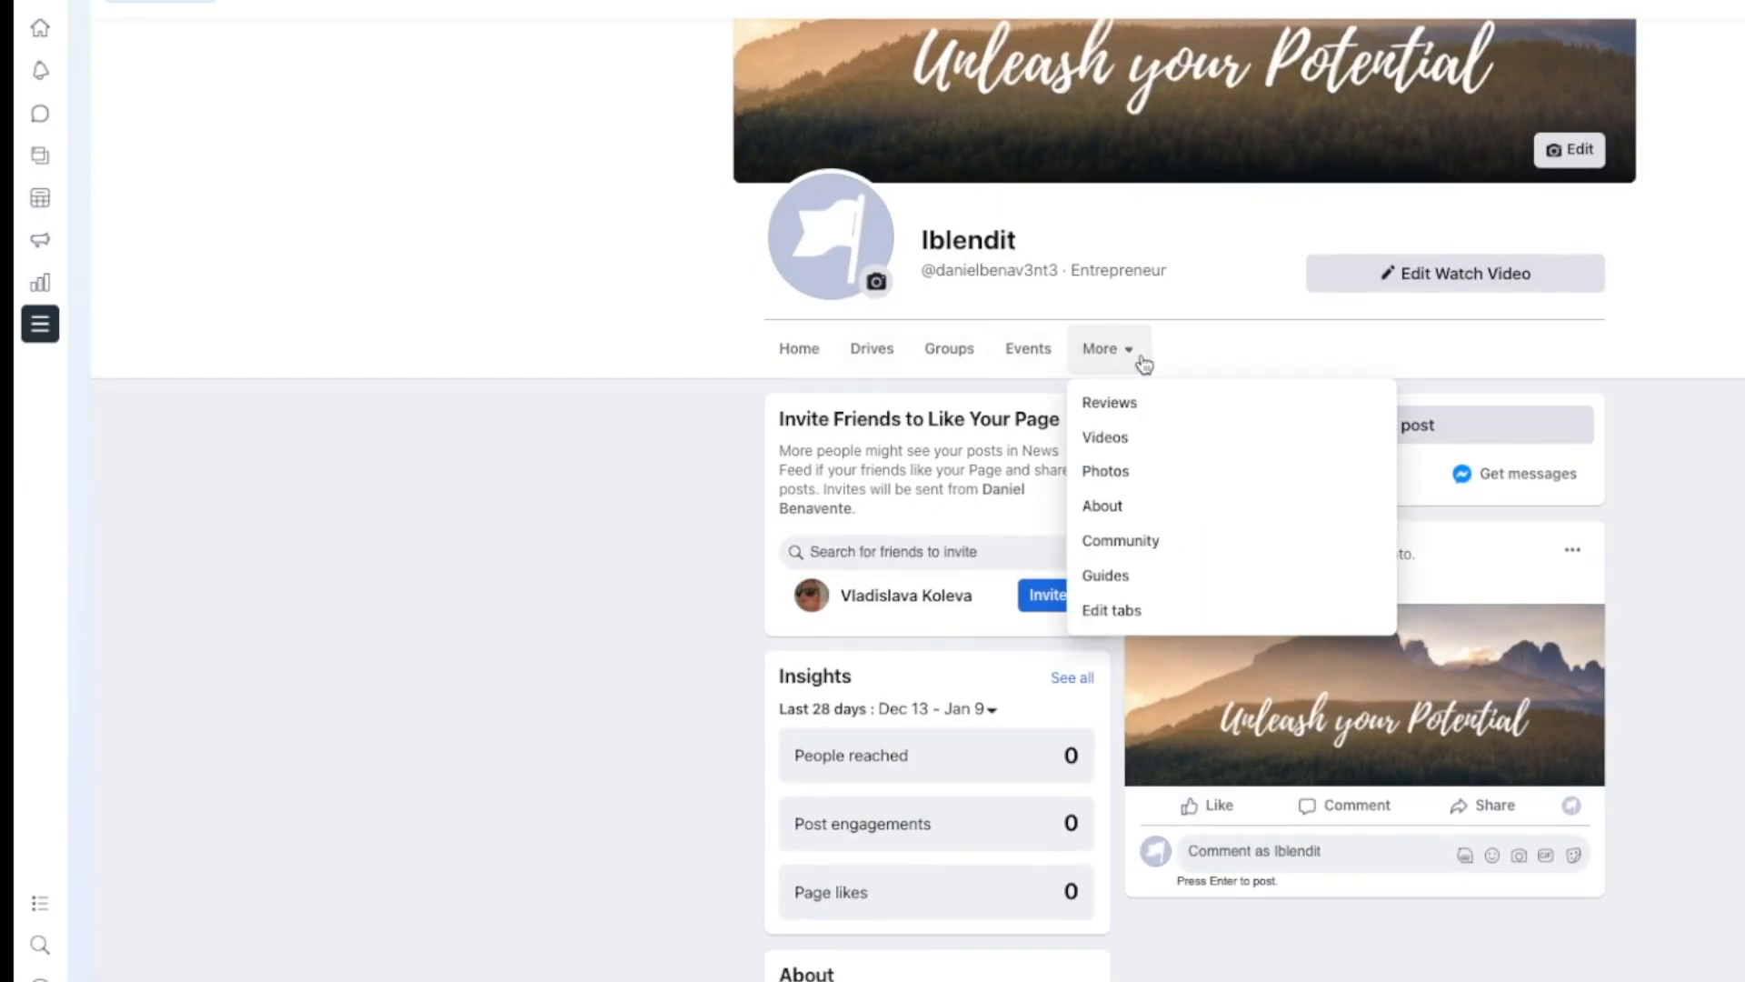
click(1113, 610)
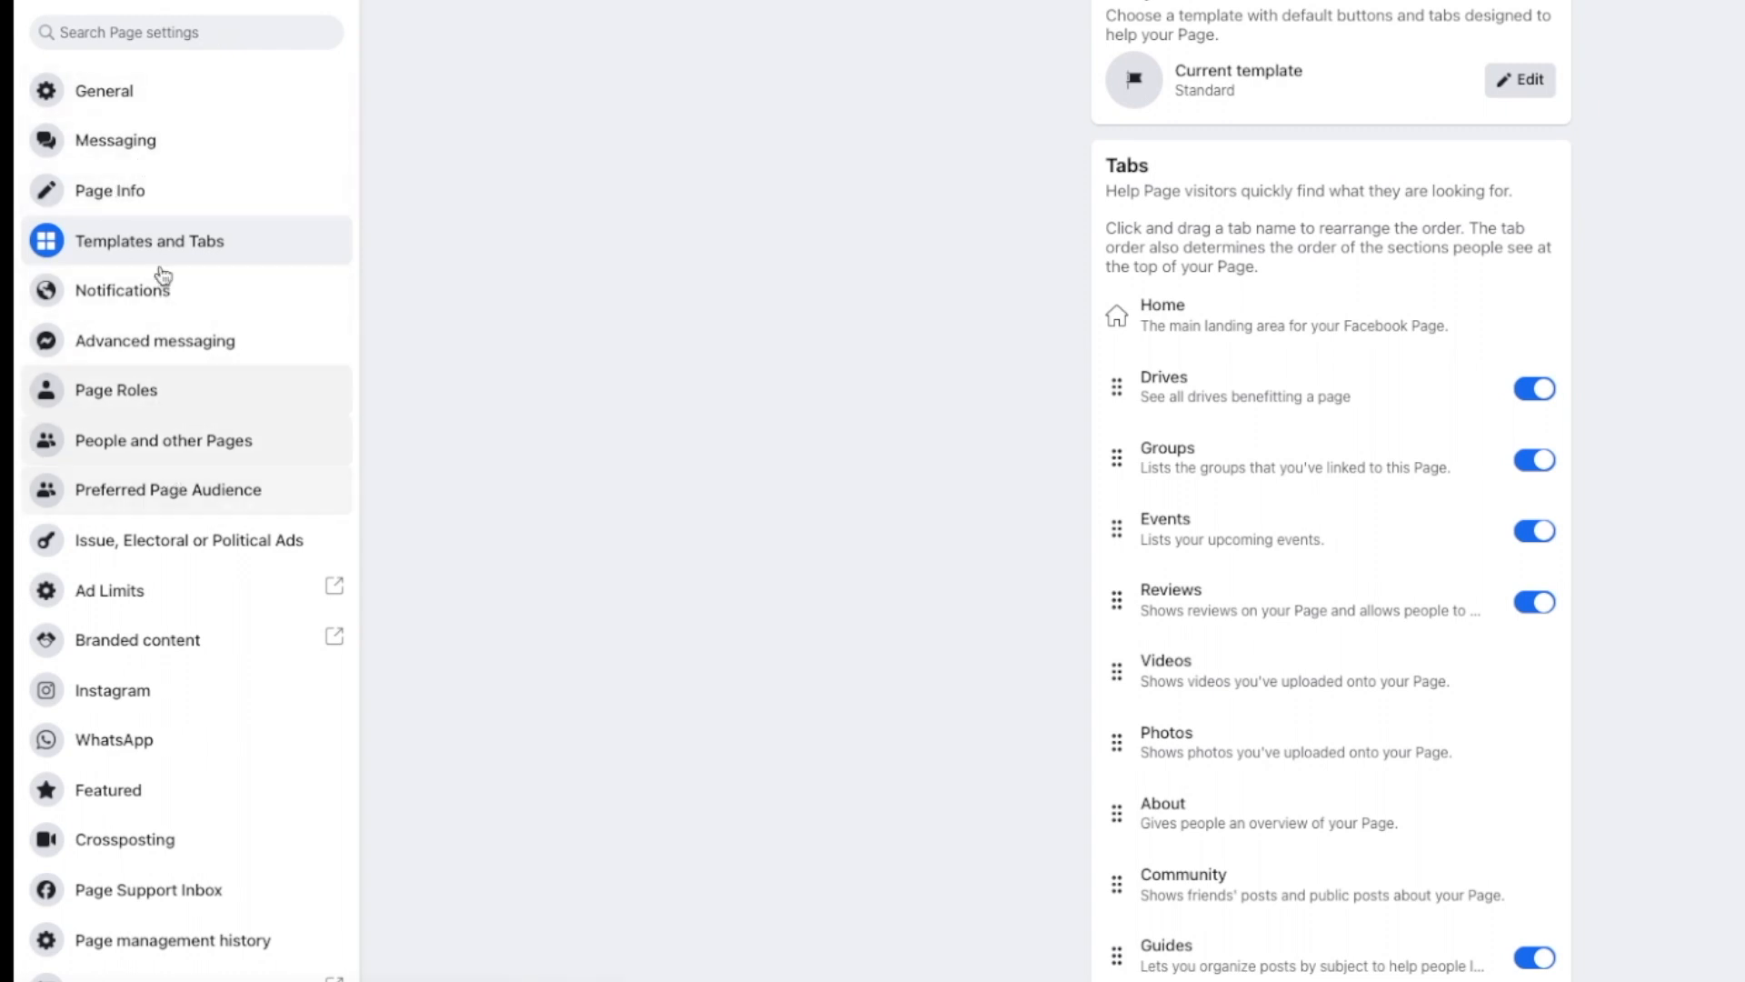
Step: Replace the Standard template with Shopping, adding Shop and Offers tabs
scroll(108, 480, down, 2)
scroll(108, 479, up, 1)
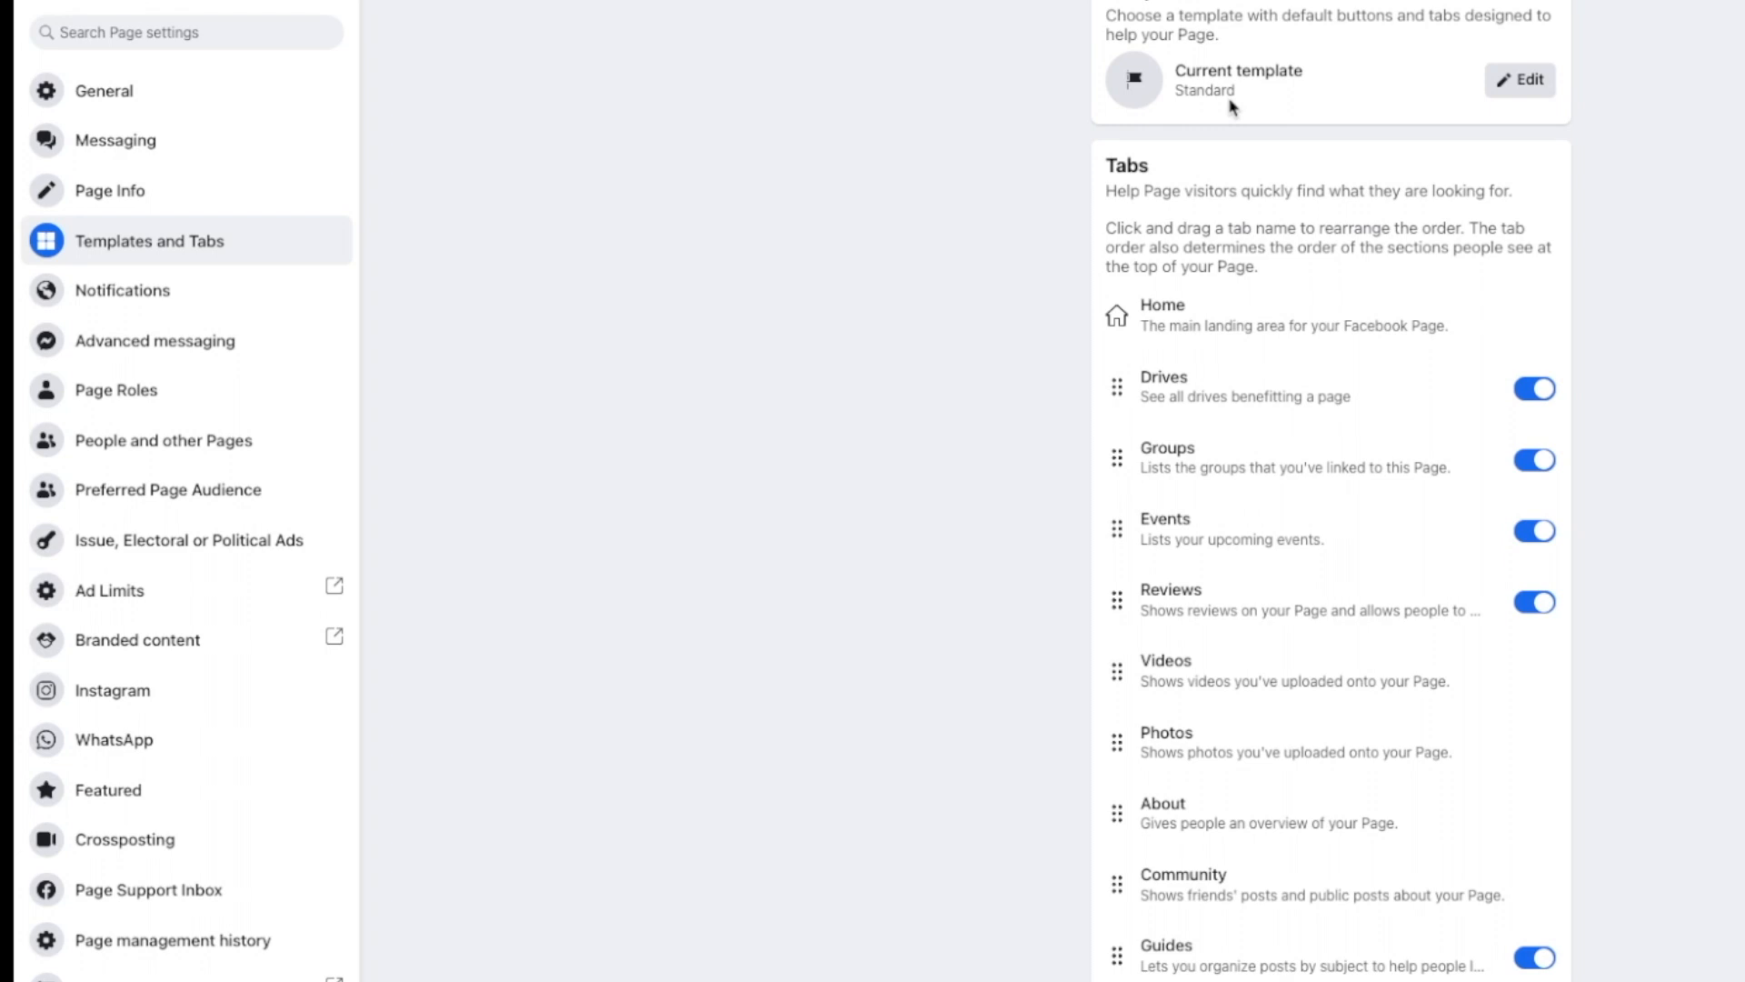
click(1512, 80)
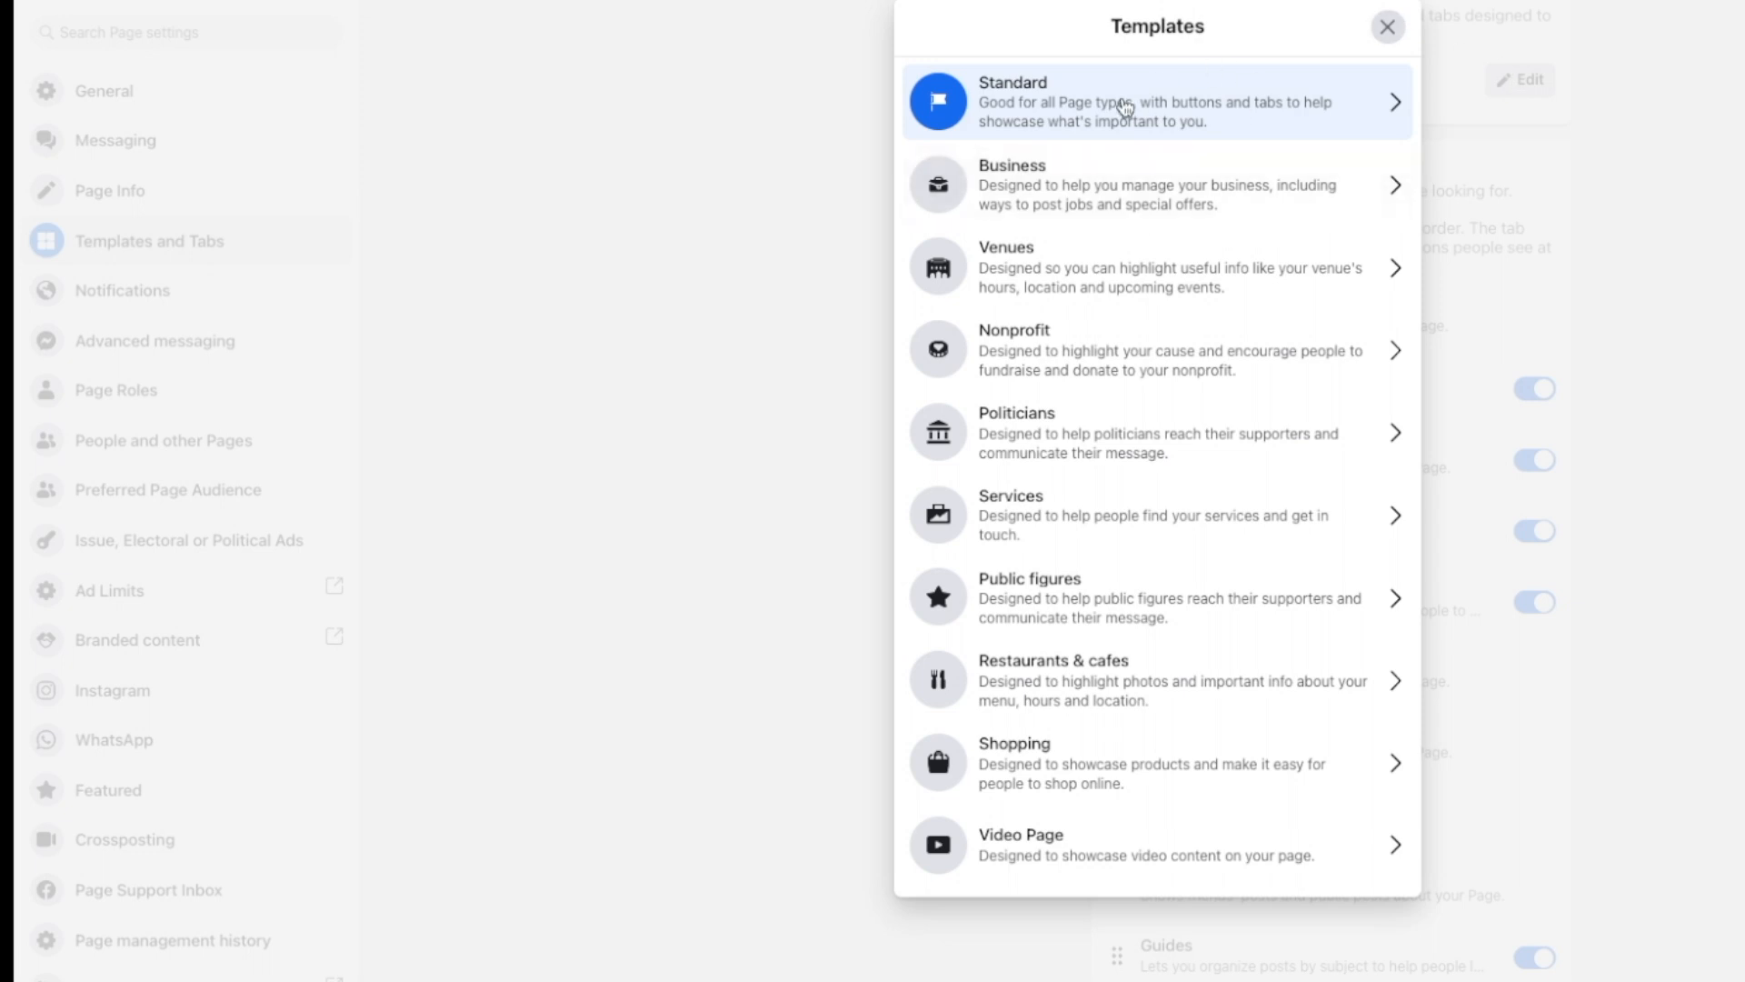
click(1380, 764)
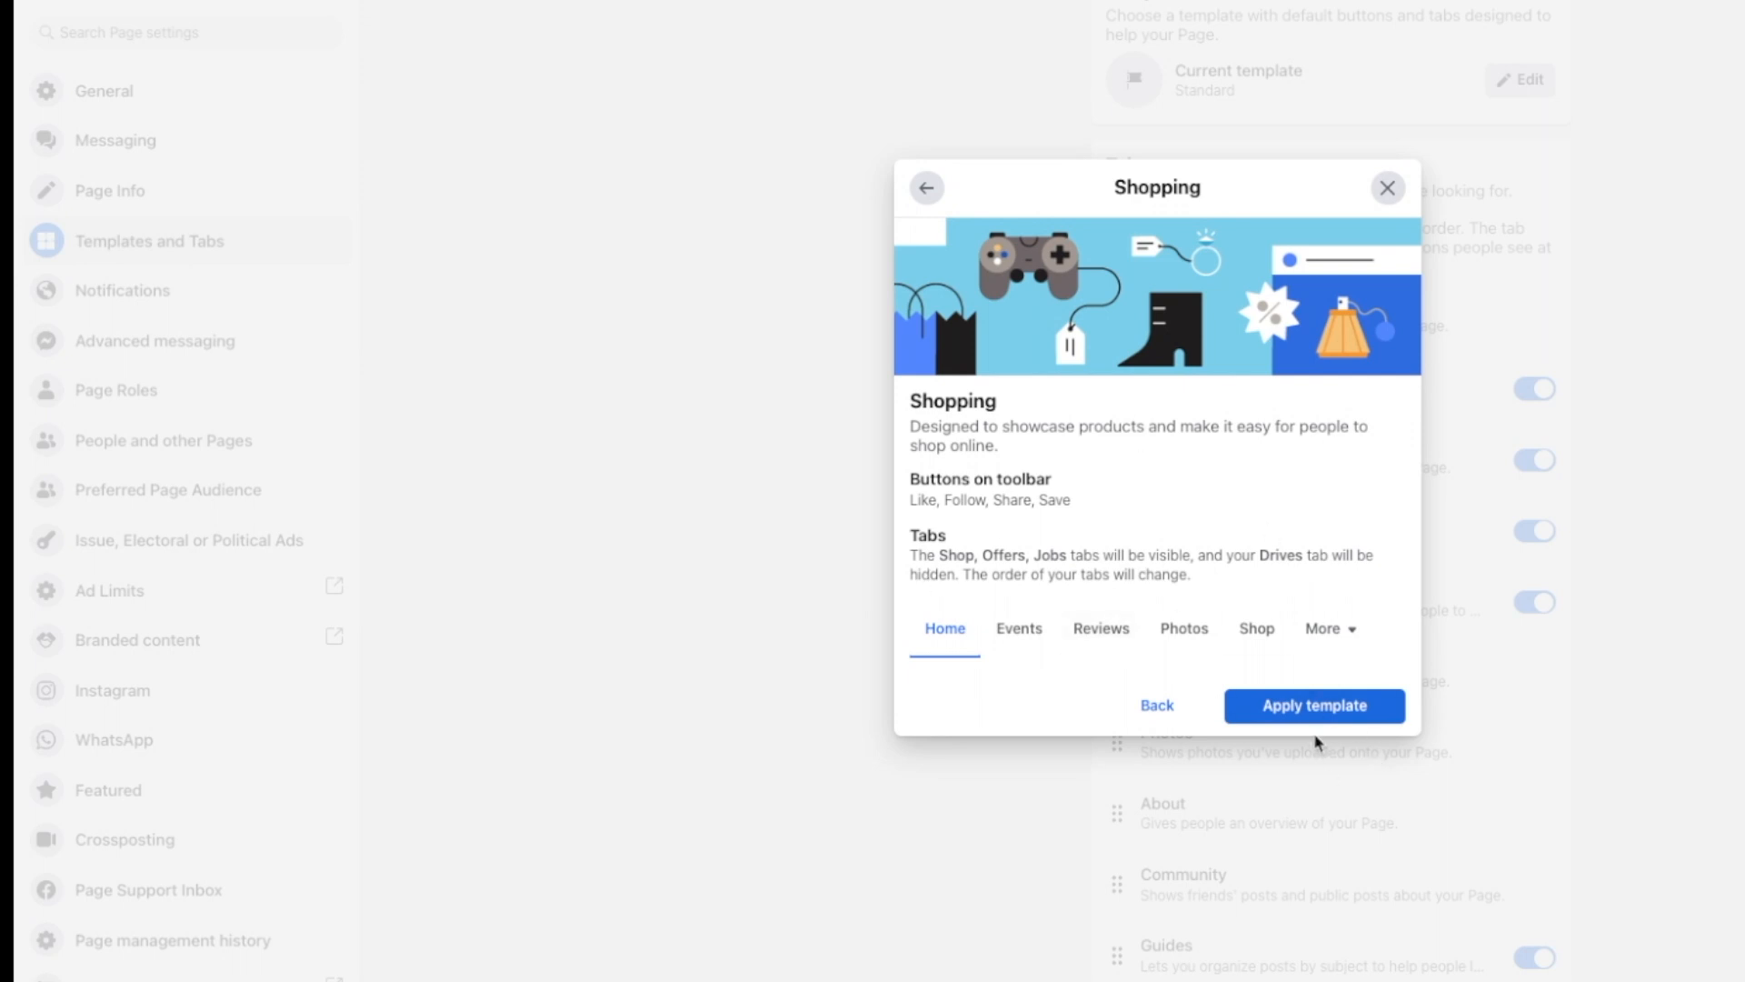
click(1302, 707)
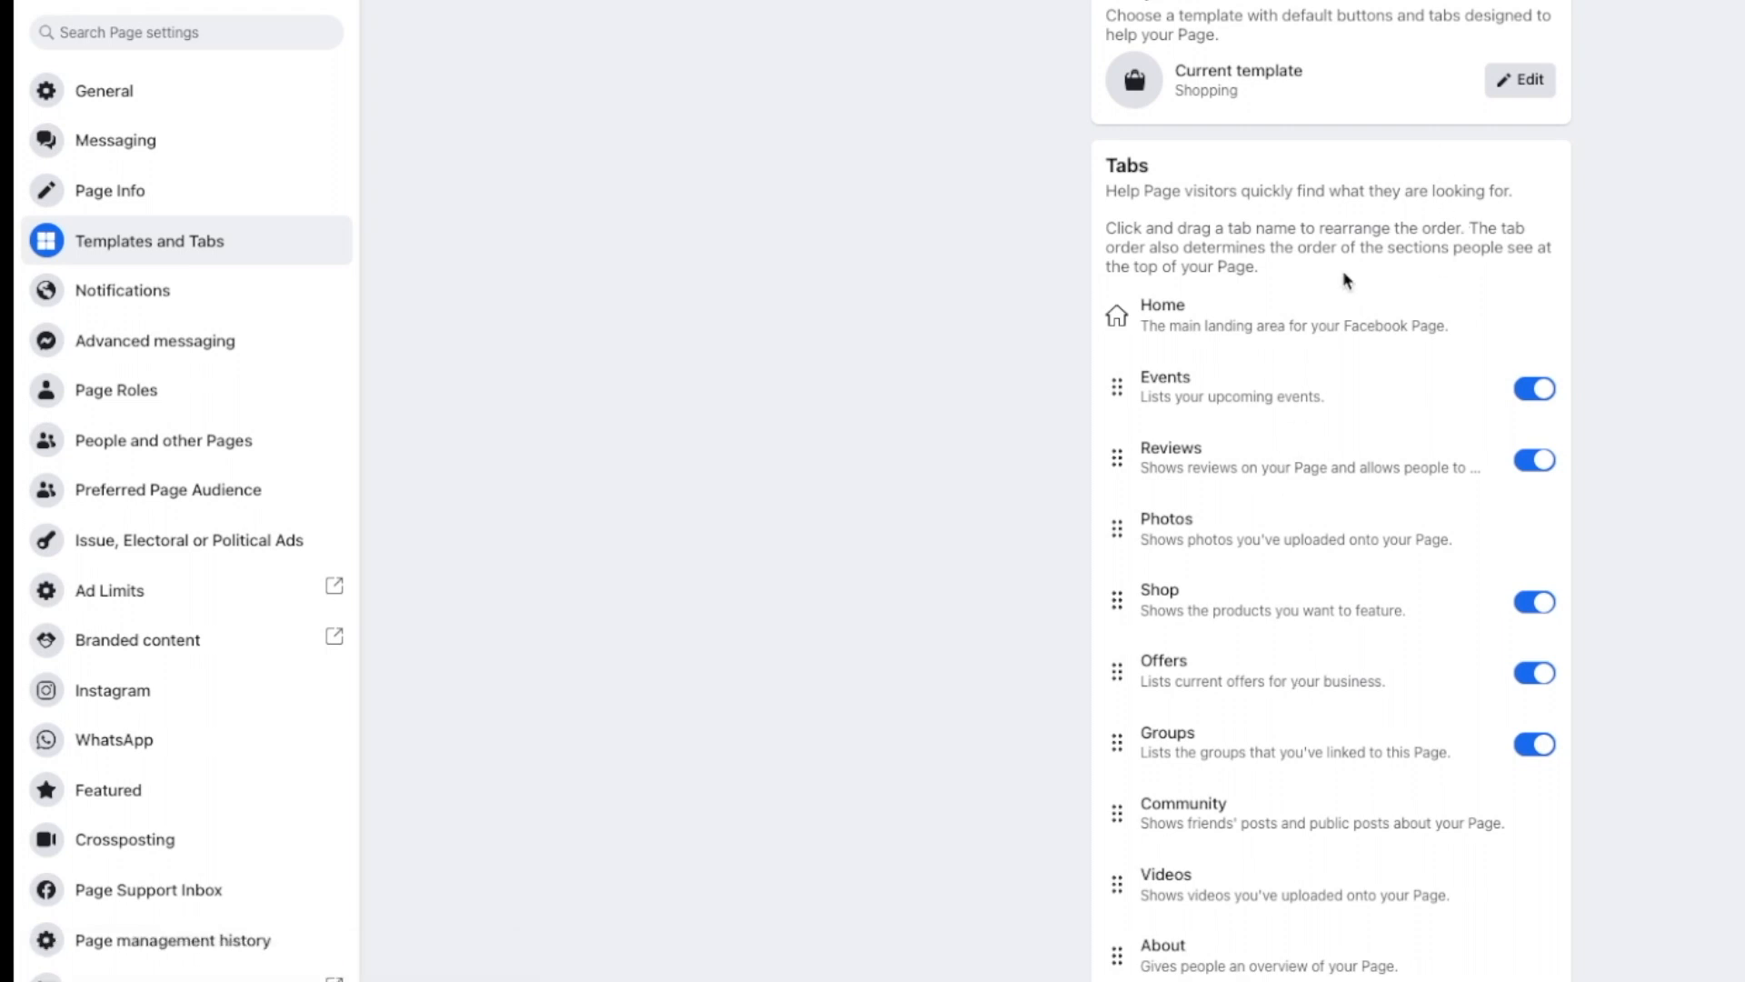
Step: Scroll up and down the Tabs list to review the page's tabs
scroll(1248, 116, down, 4)
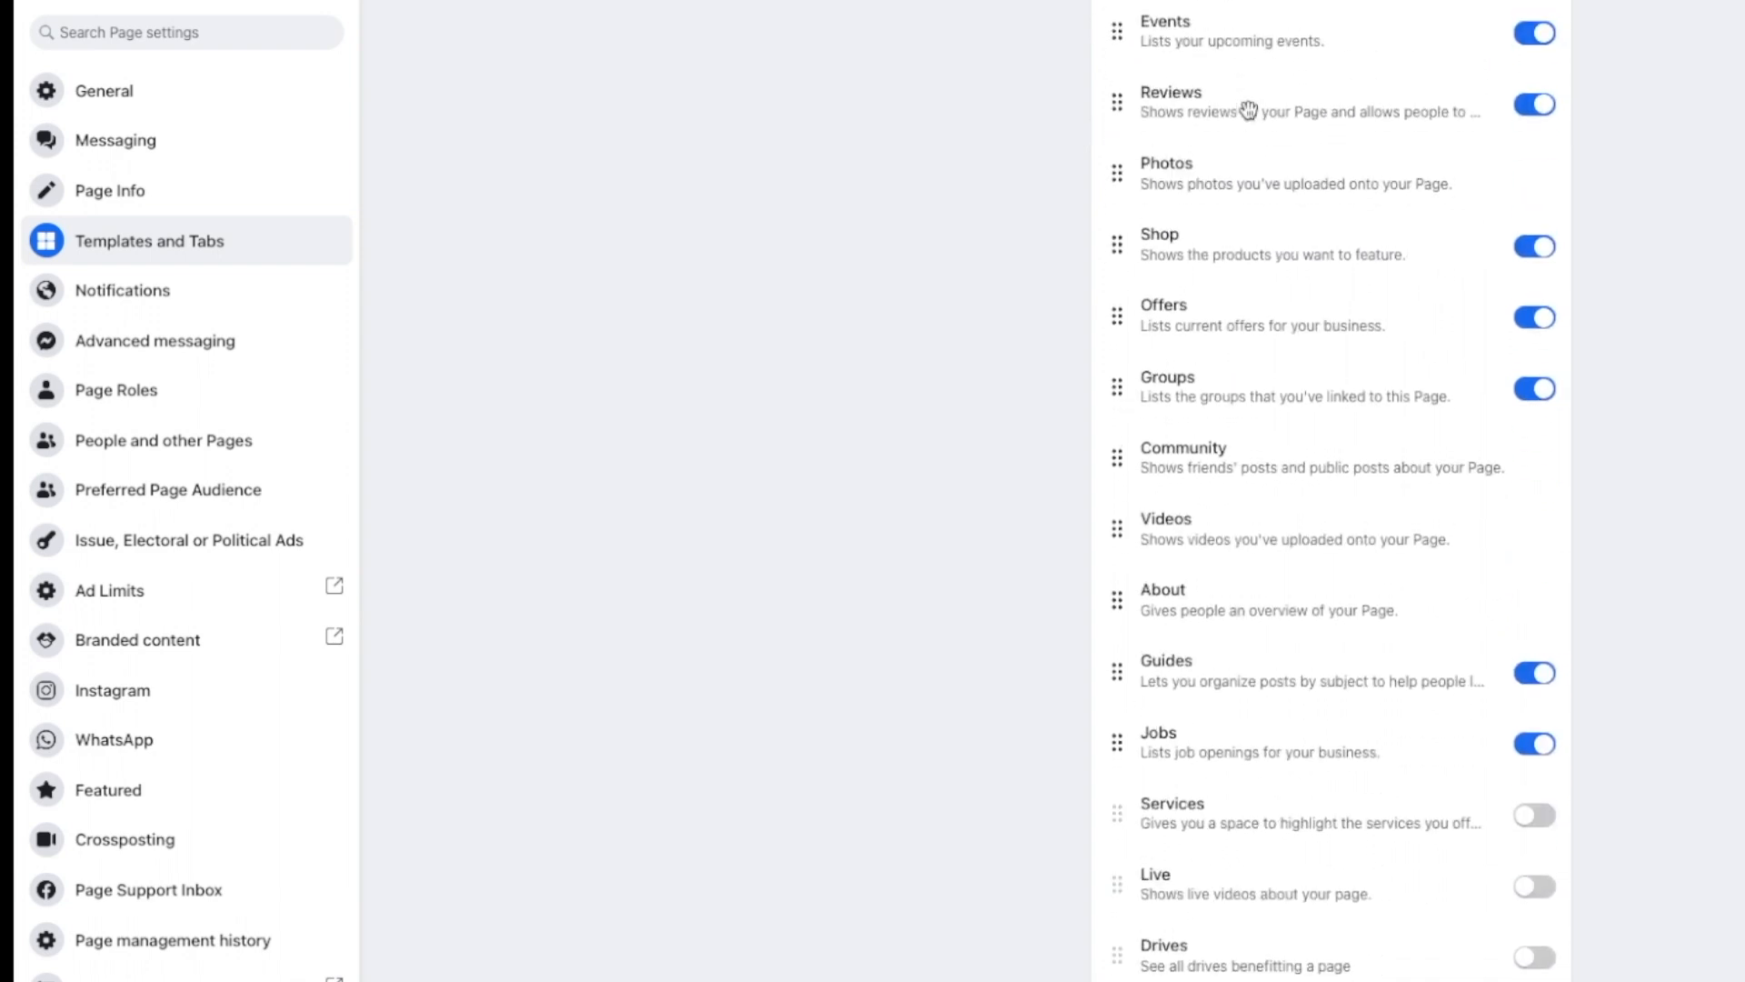
scroll(1249, 111, up, 2)
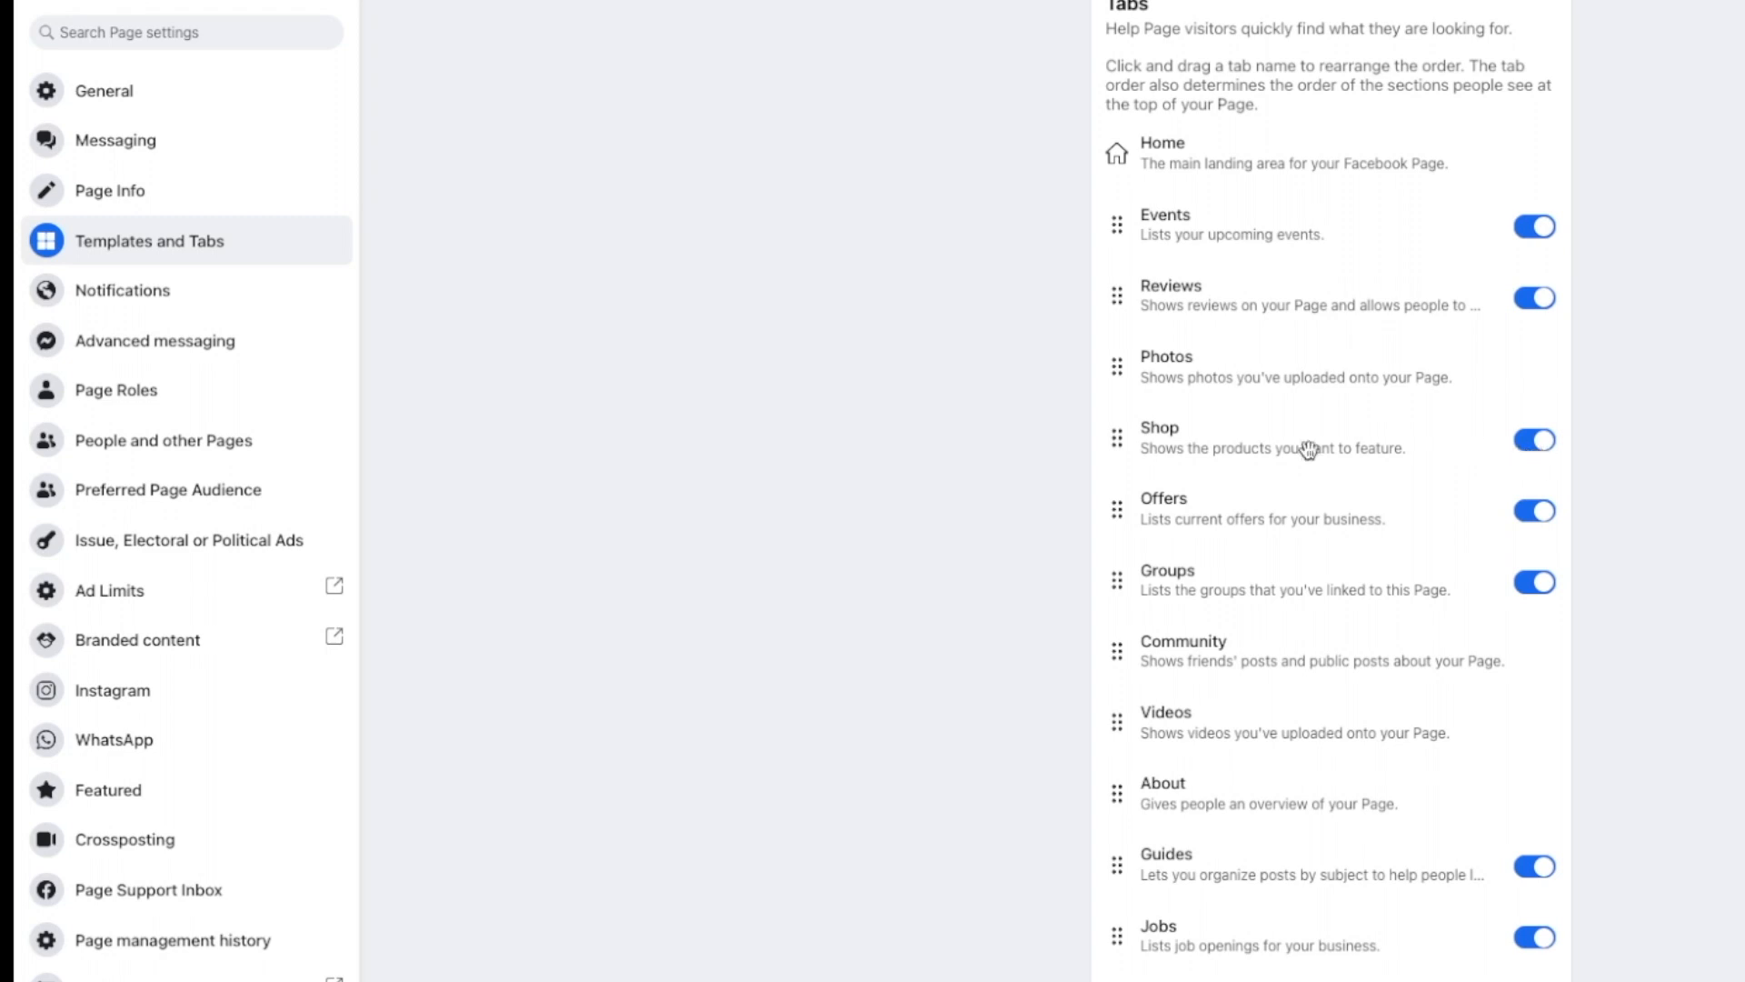
scroll(1308, 448, up, 2)
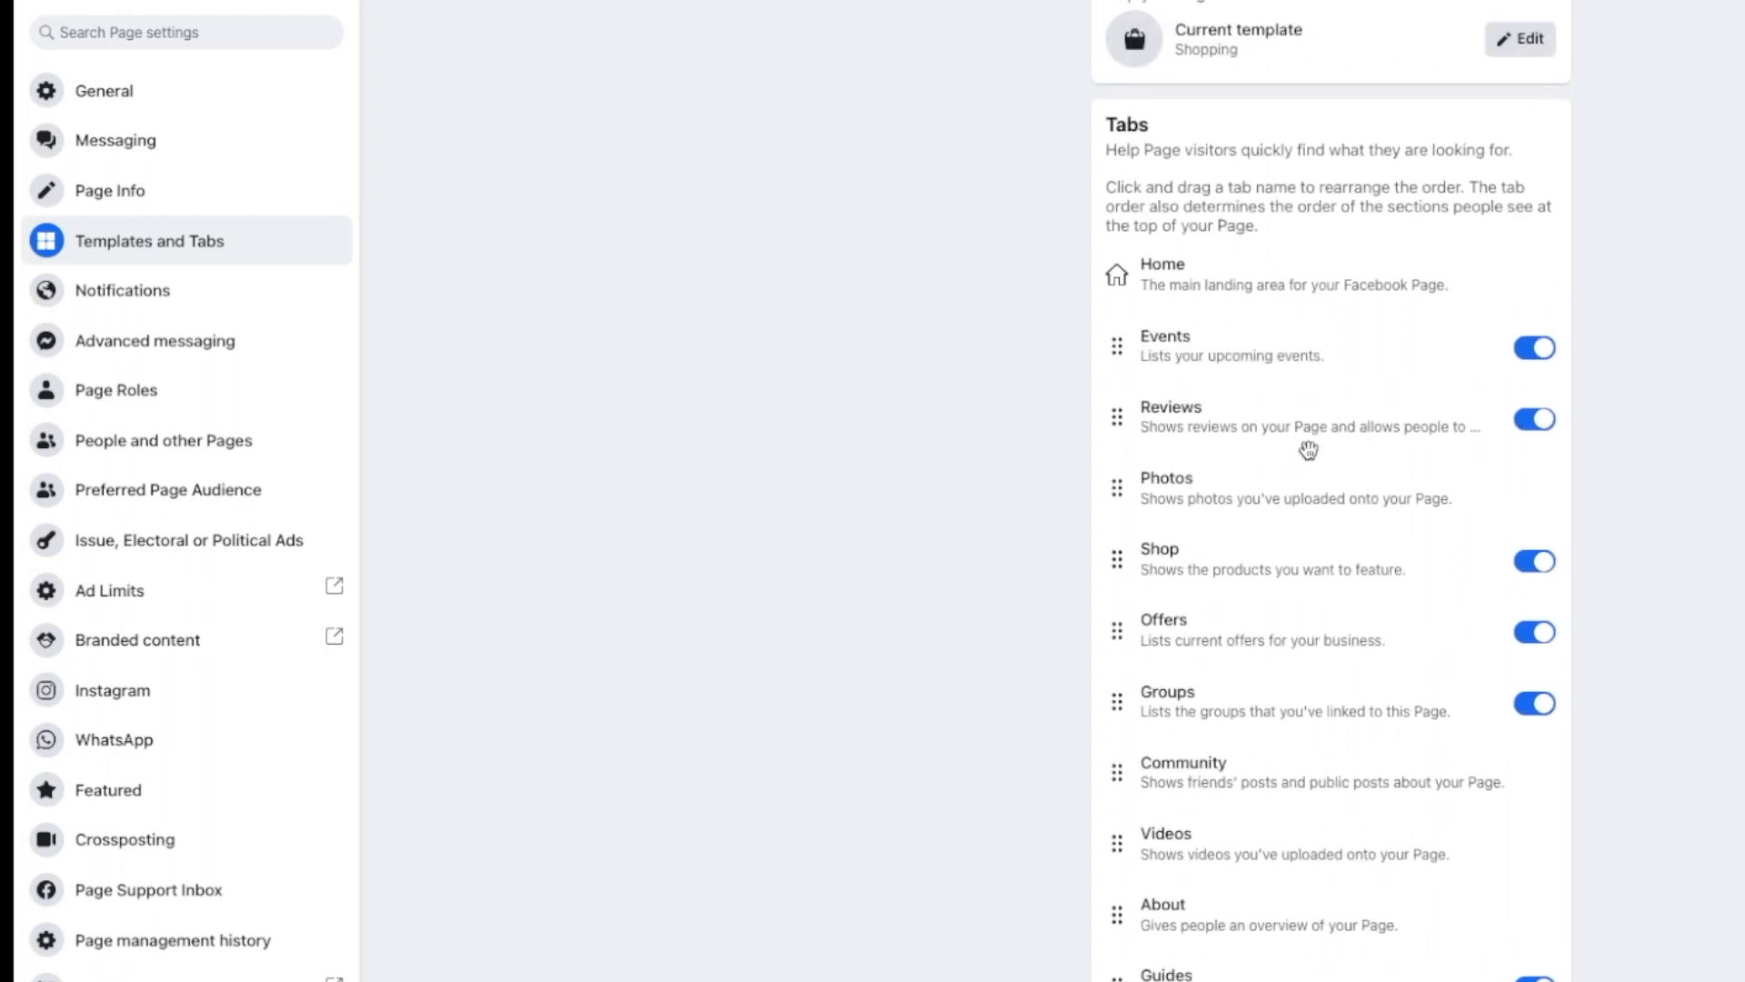
scroll(1307, 449, down, 1)
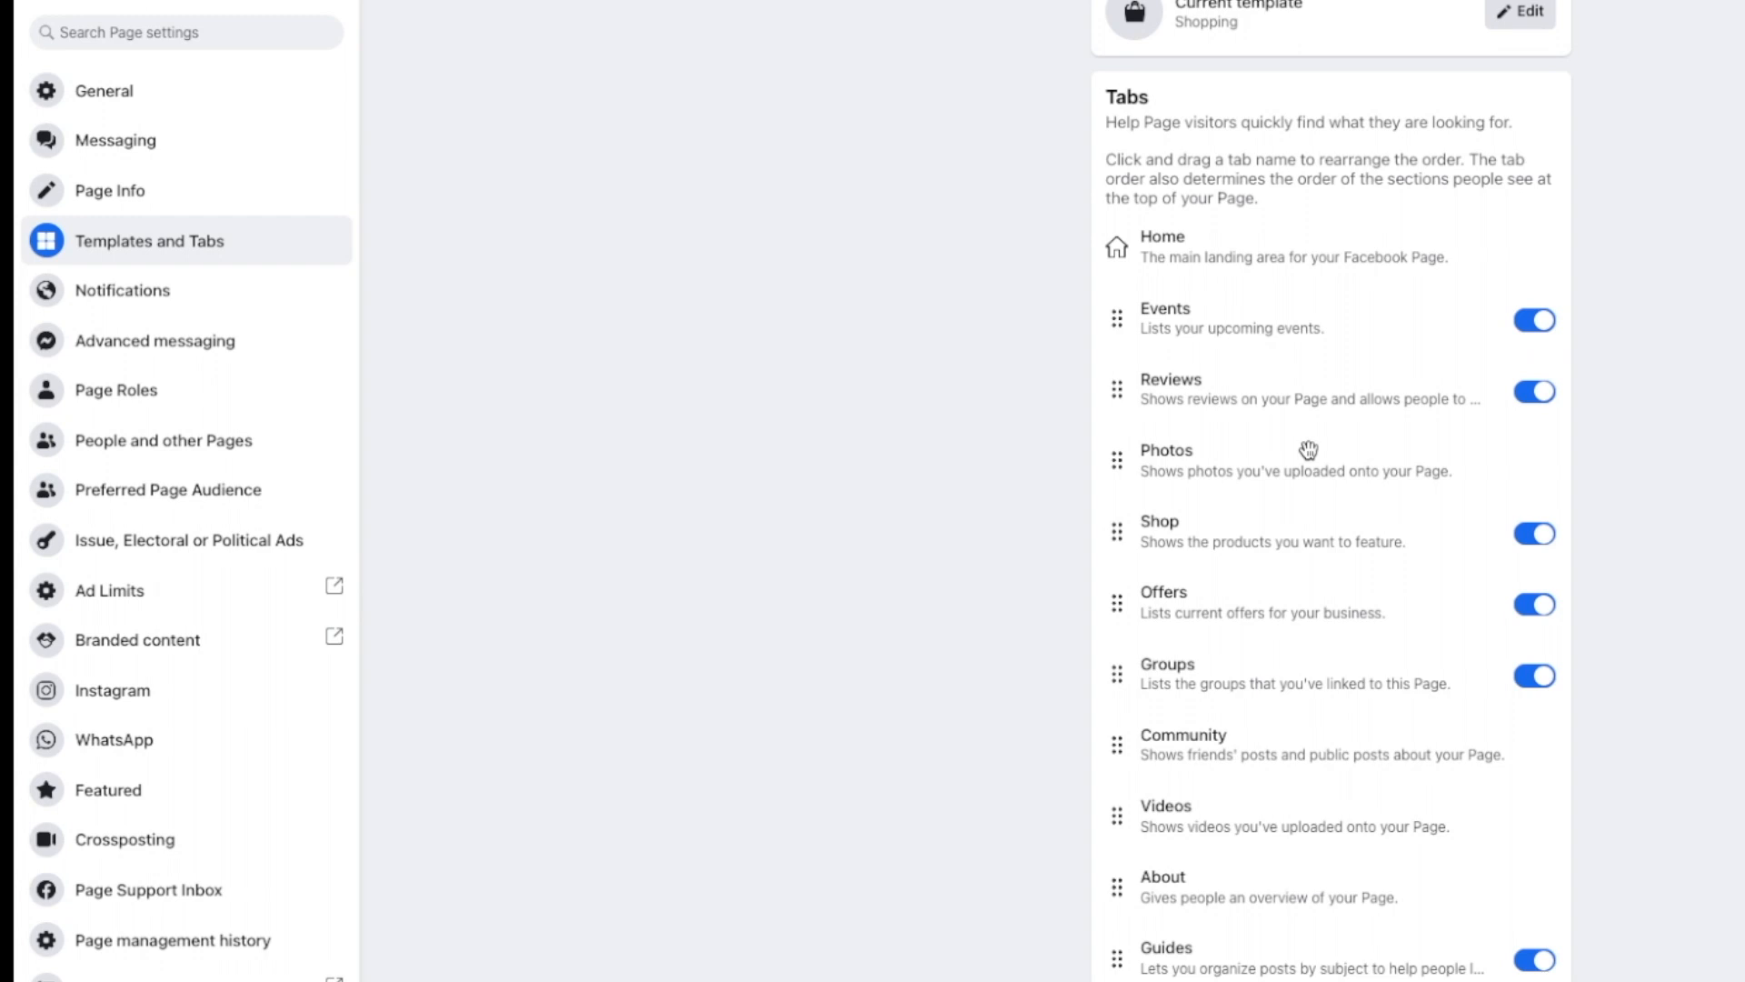
scroll(1308, 449, down, 3)
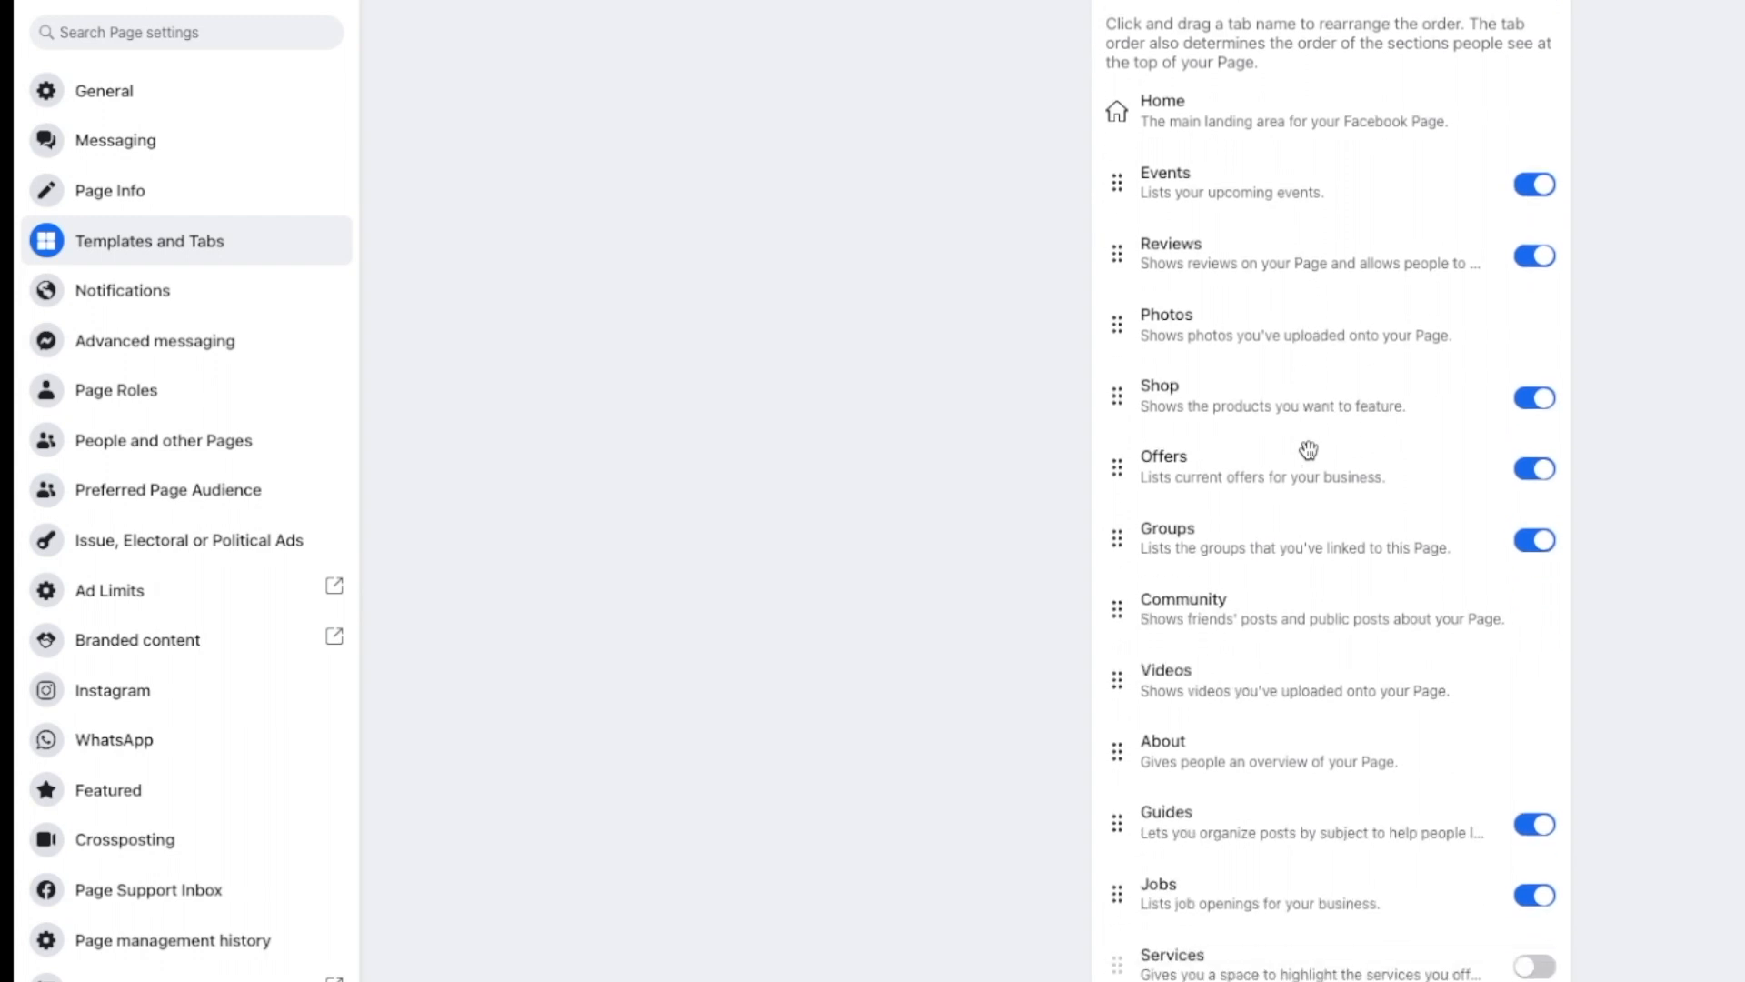
scroll(1307, 448, down, 2)
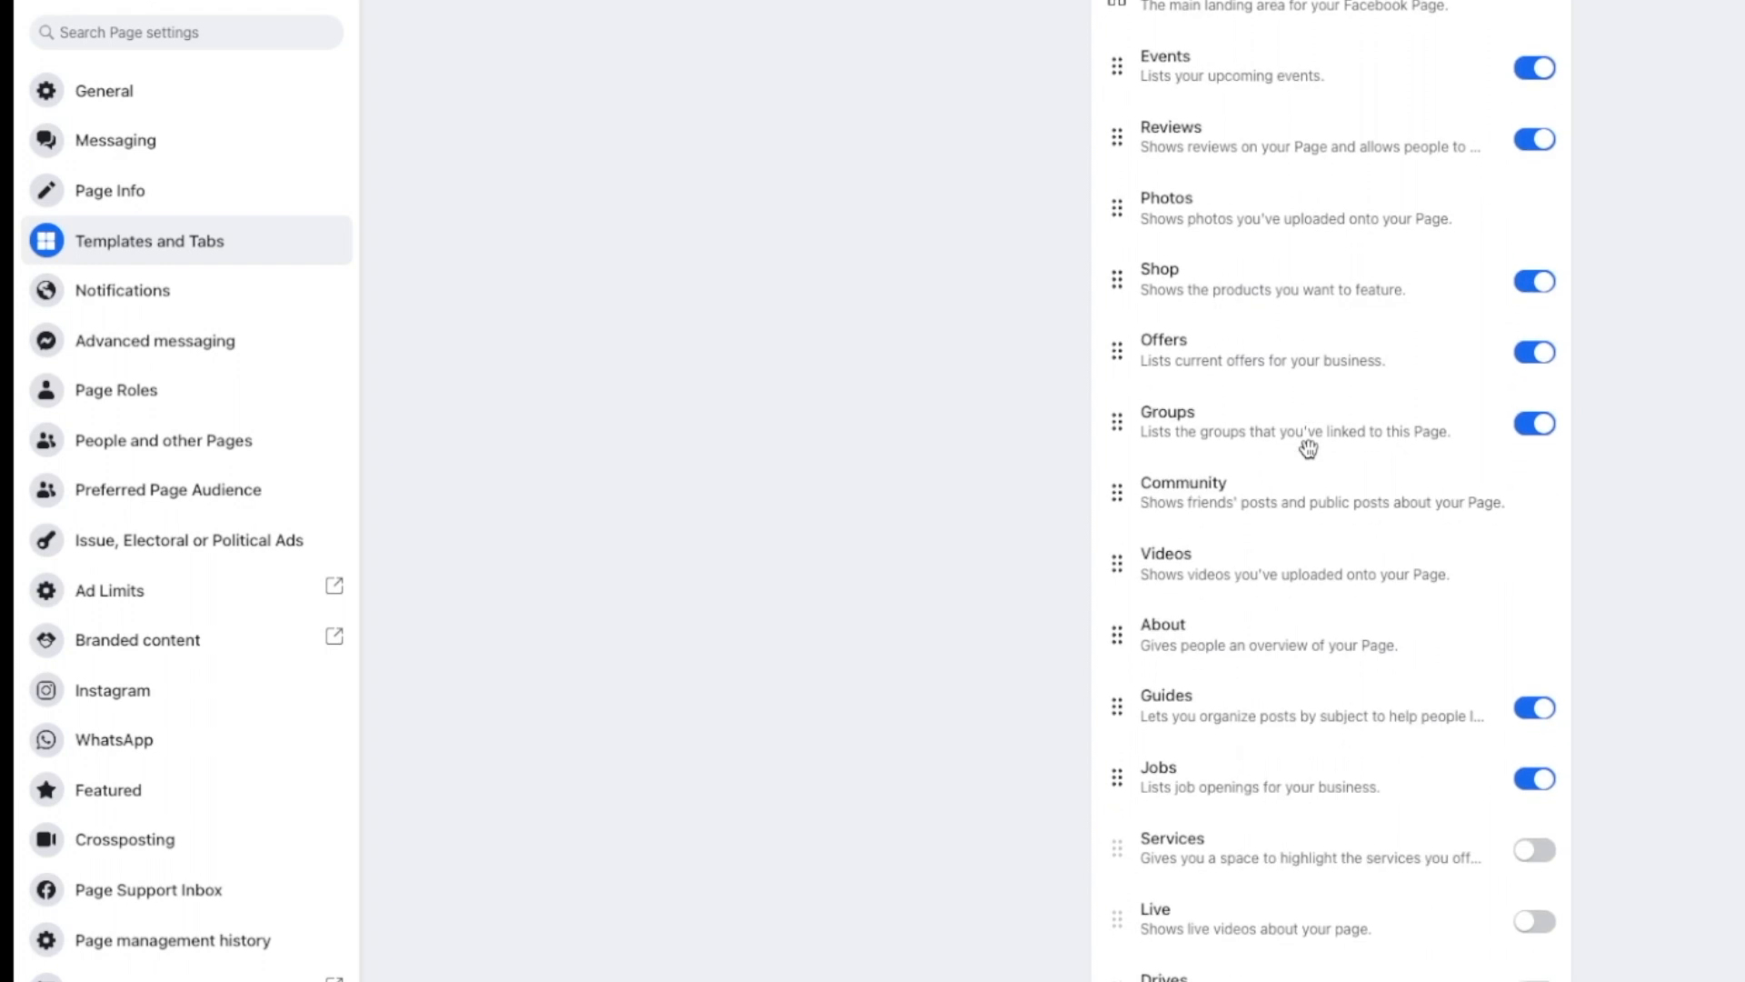
scroll(1308, 449, down, 1)
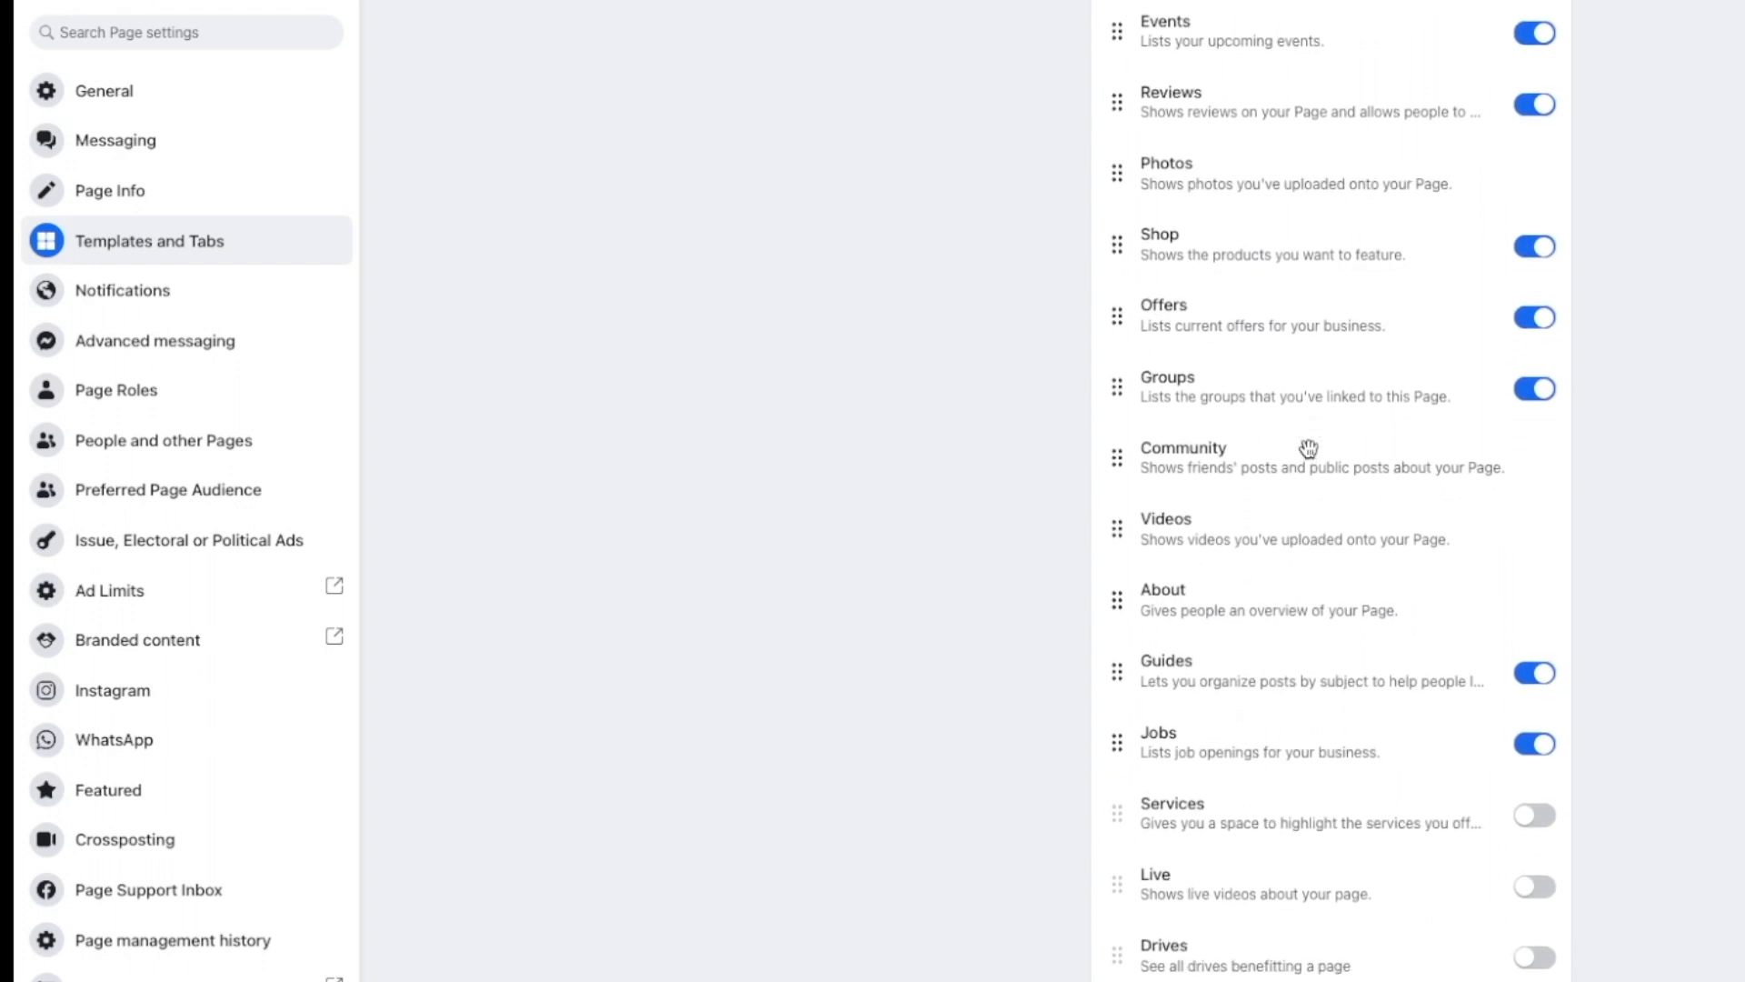
scroll(1308, 449, up, 5)
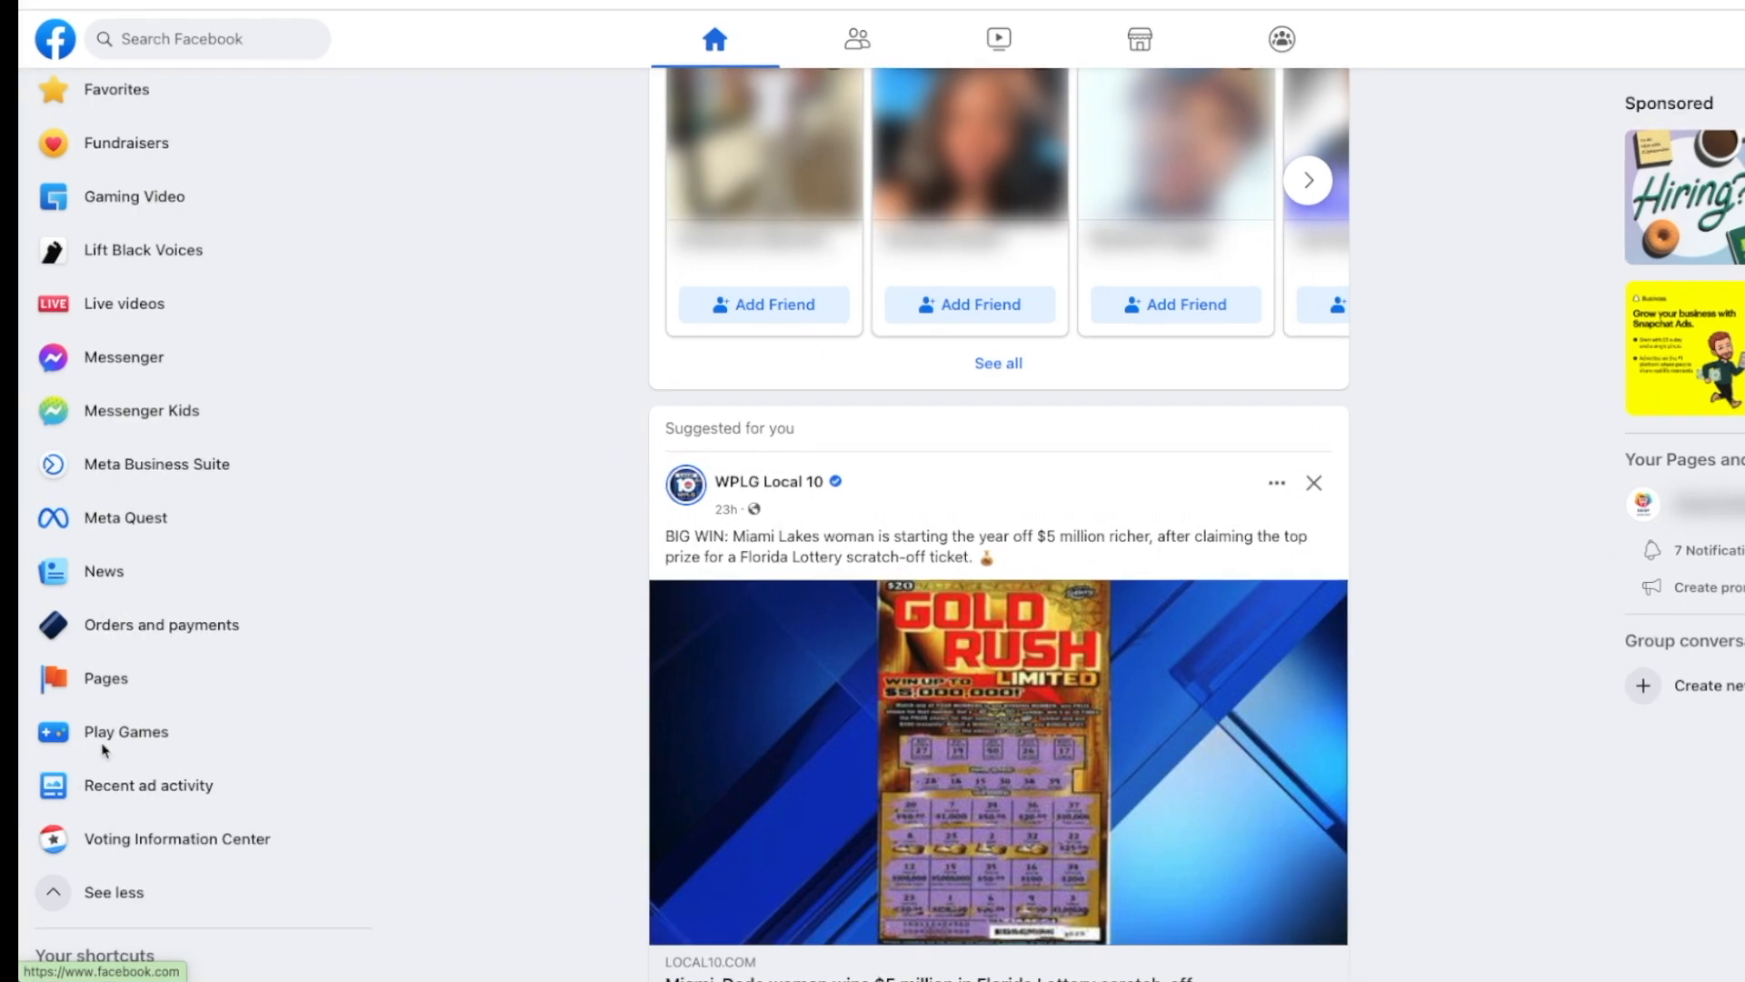
Step: Go to the Pages you manage and choose Create new Page
click(106, 681)
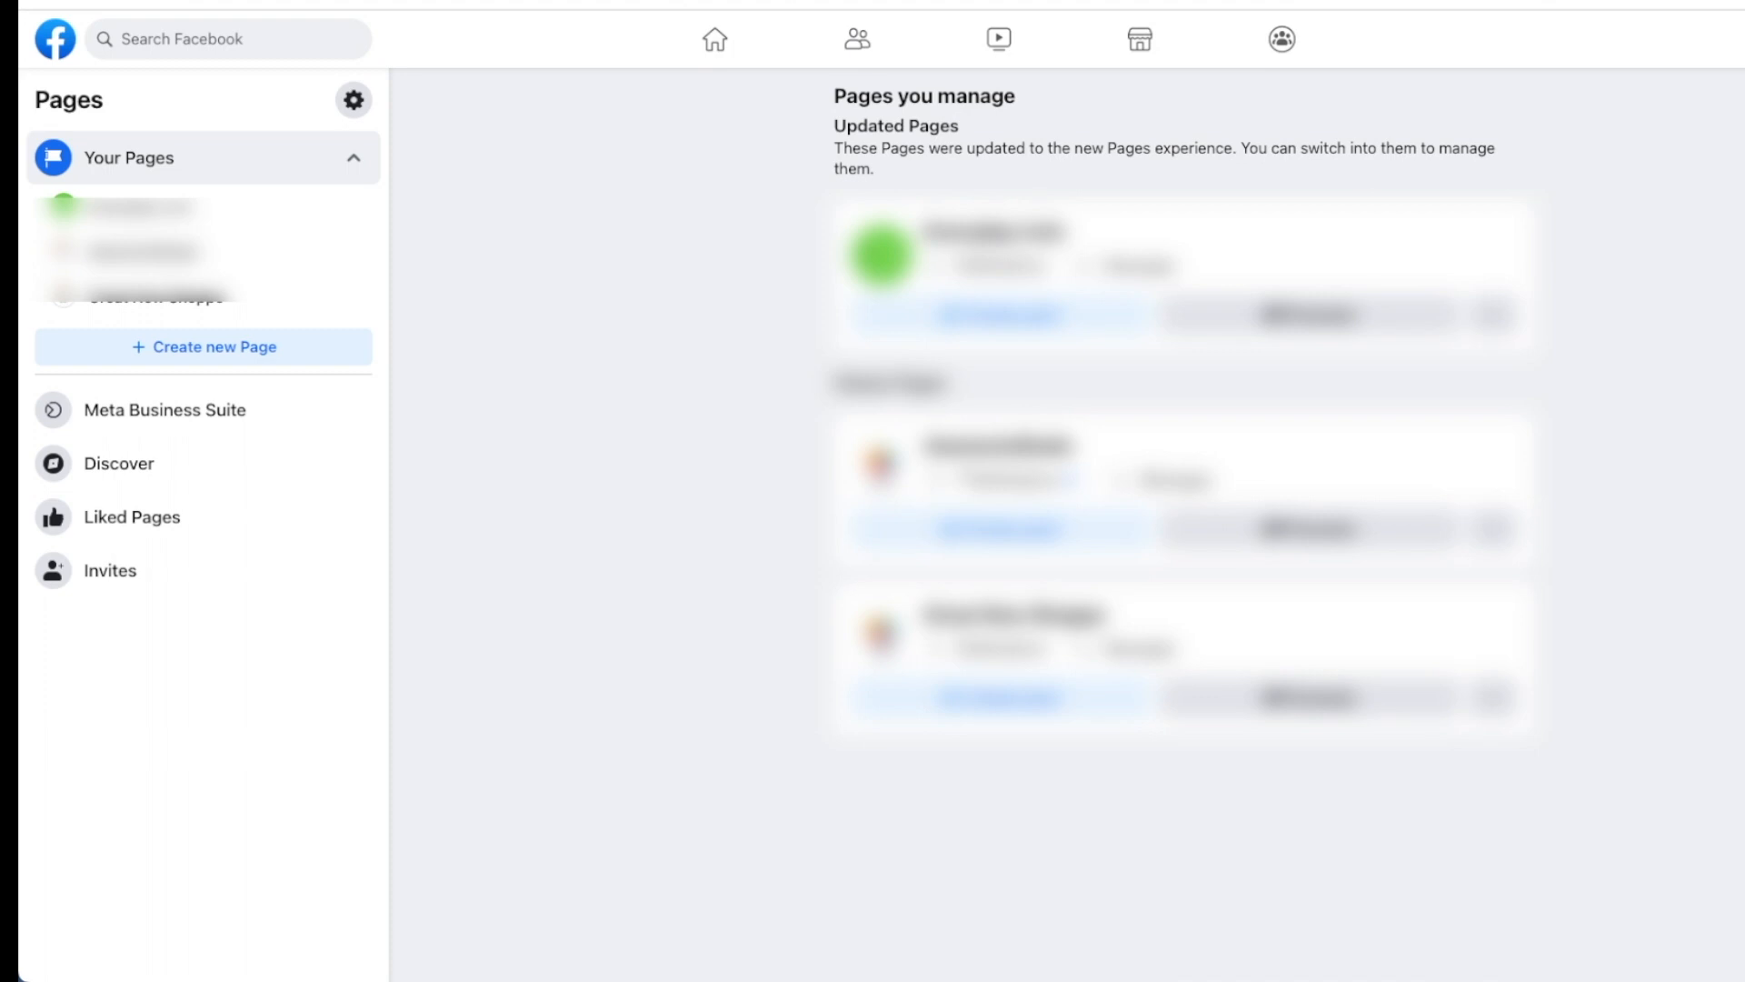
click(193, 352)
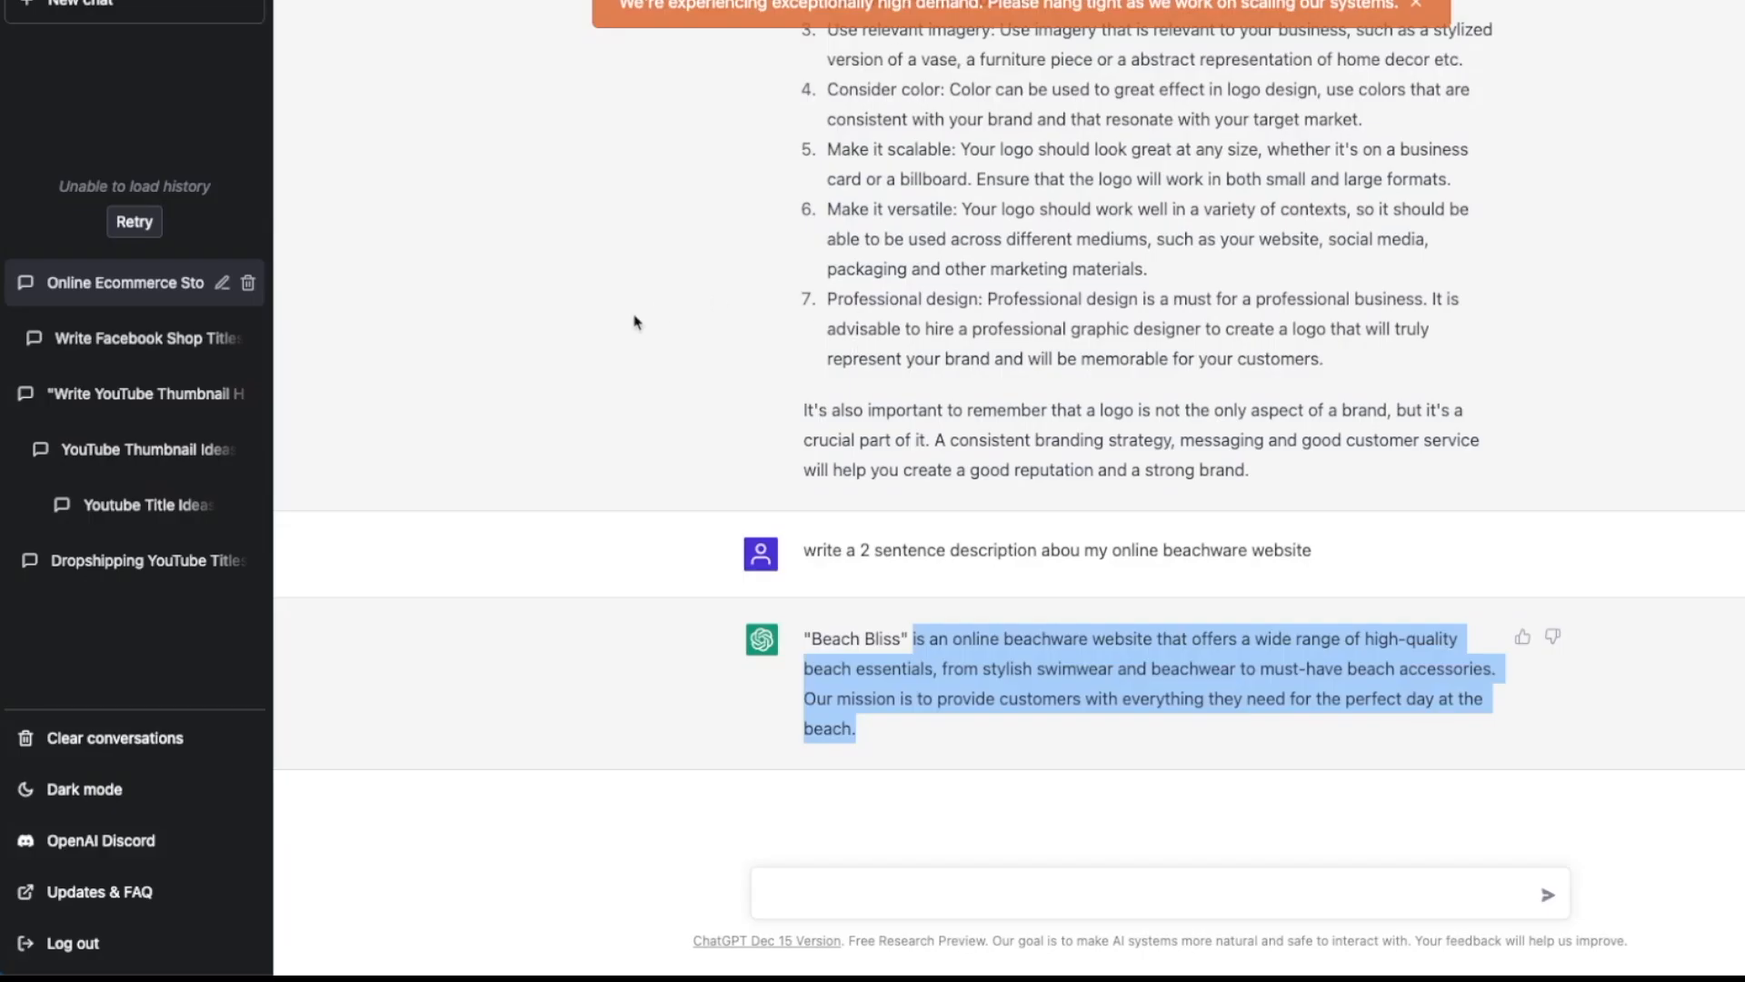
Step: Find 'Fresh Finds' in item 4 of ChatGPT's retail name list and copy it
scroll(639, 320, up, 1)
scroll(636, 321, up, 1)
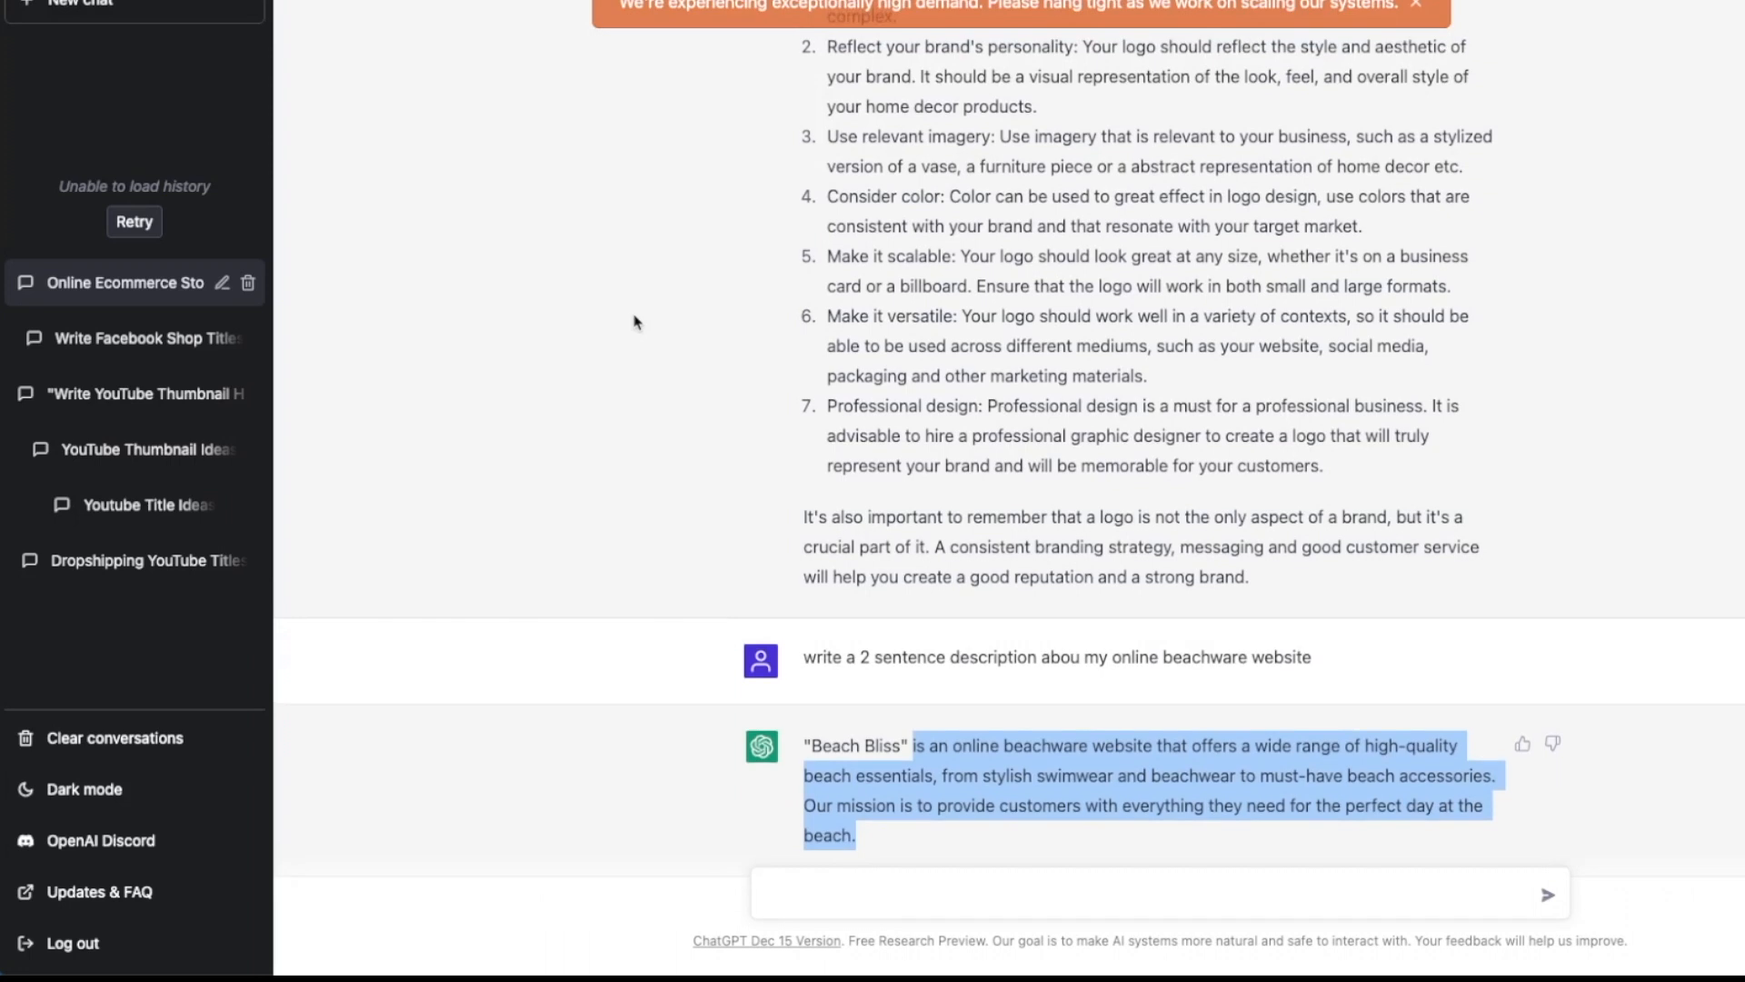
scroll(633, 322, up, 12)
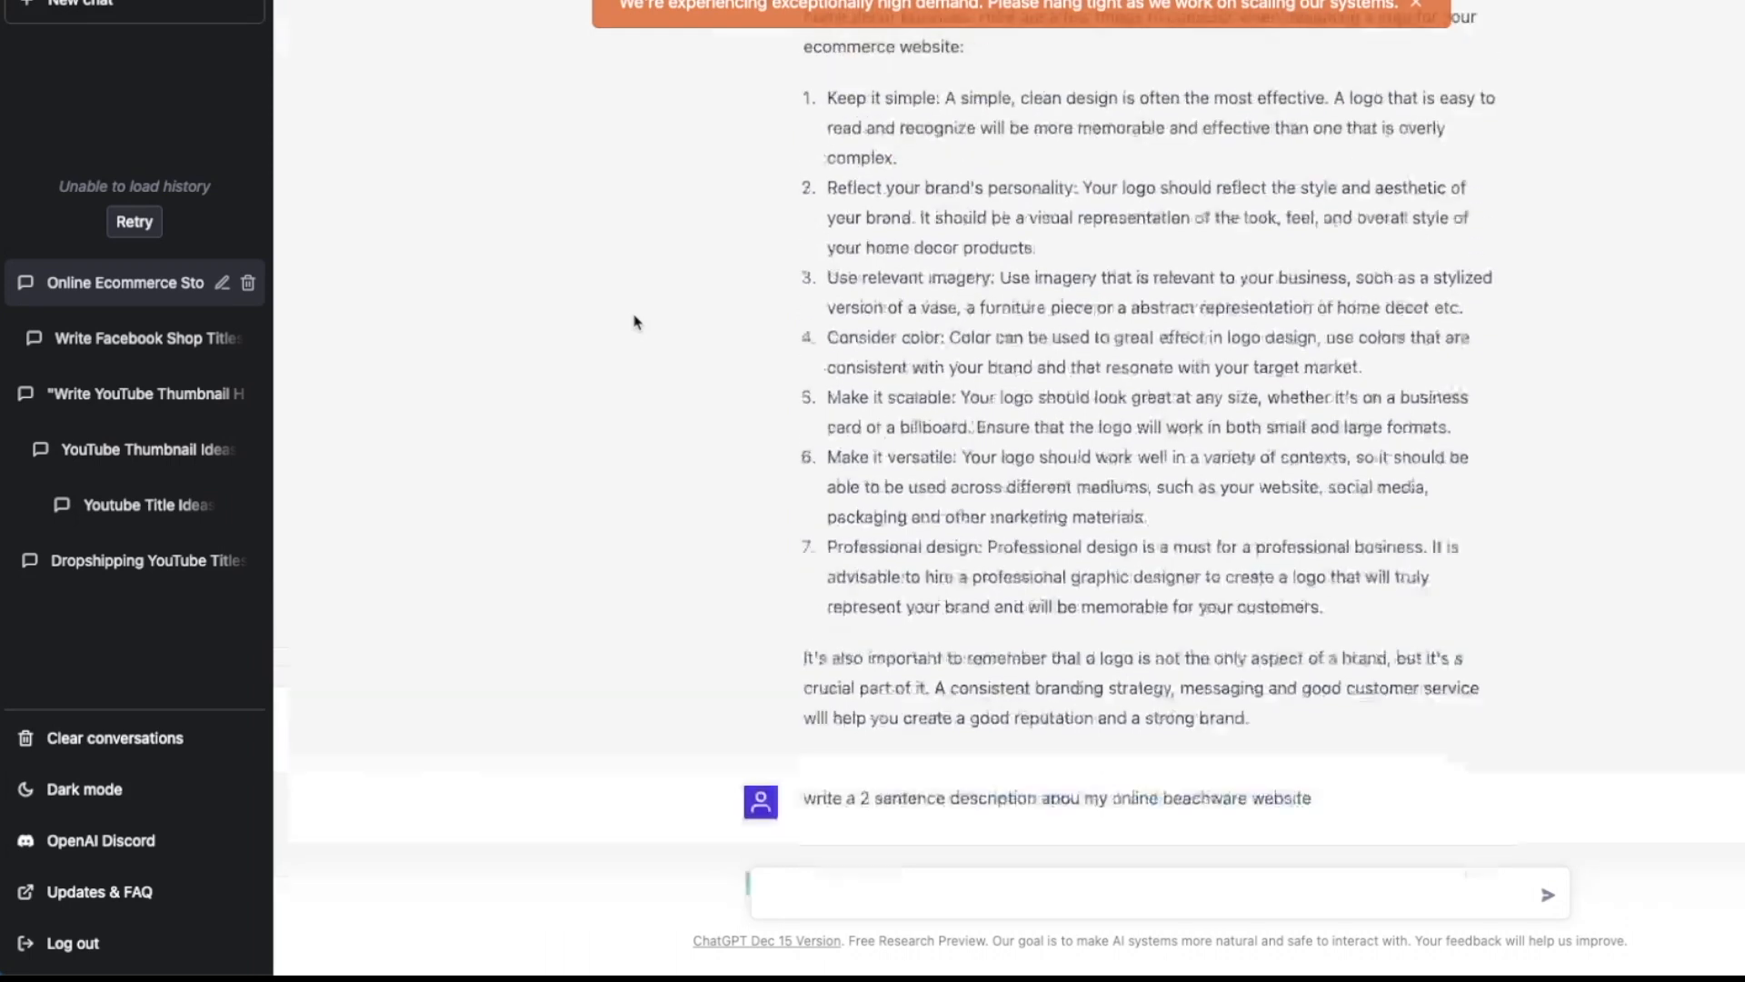
scroll(633, 321, up, 6)
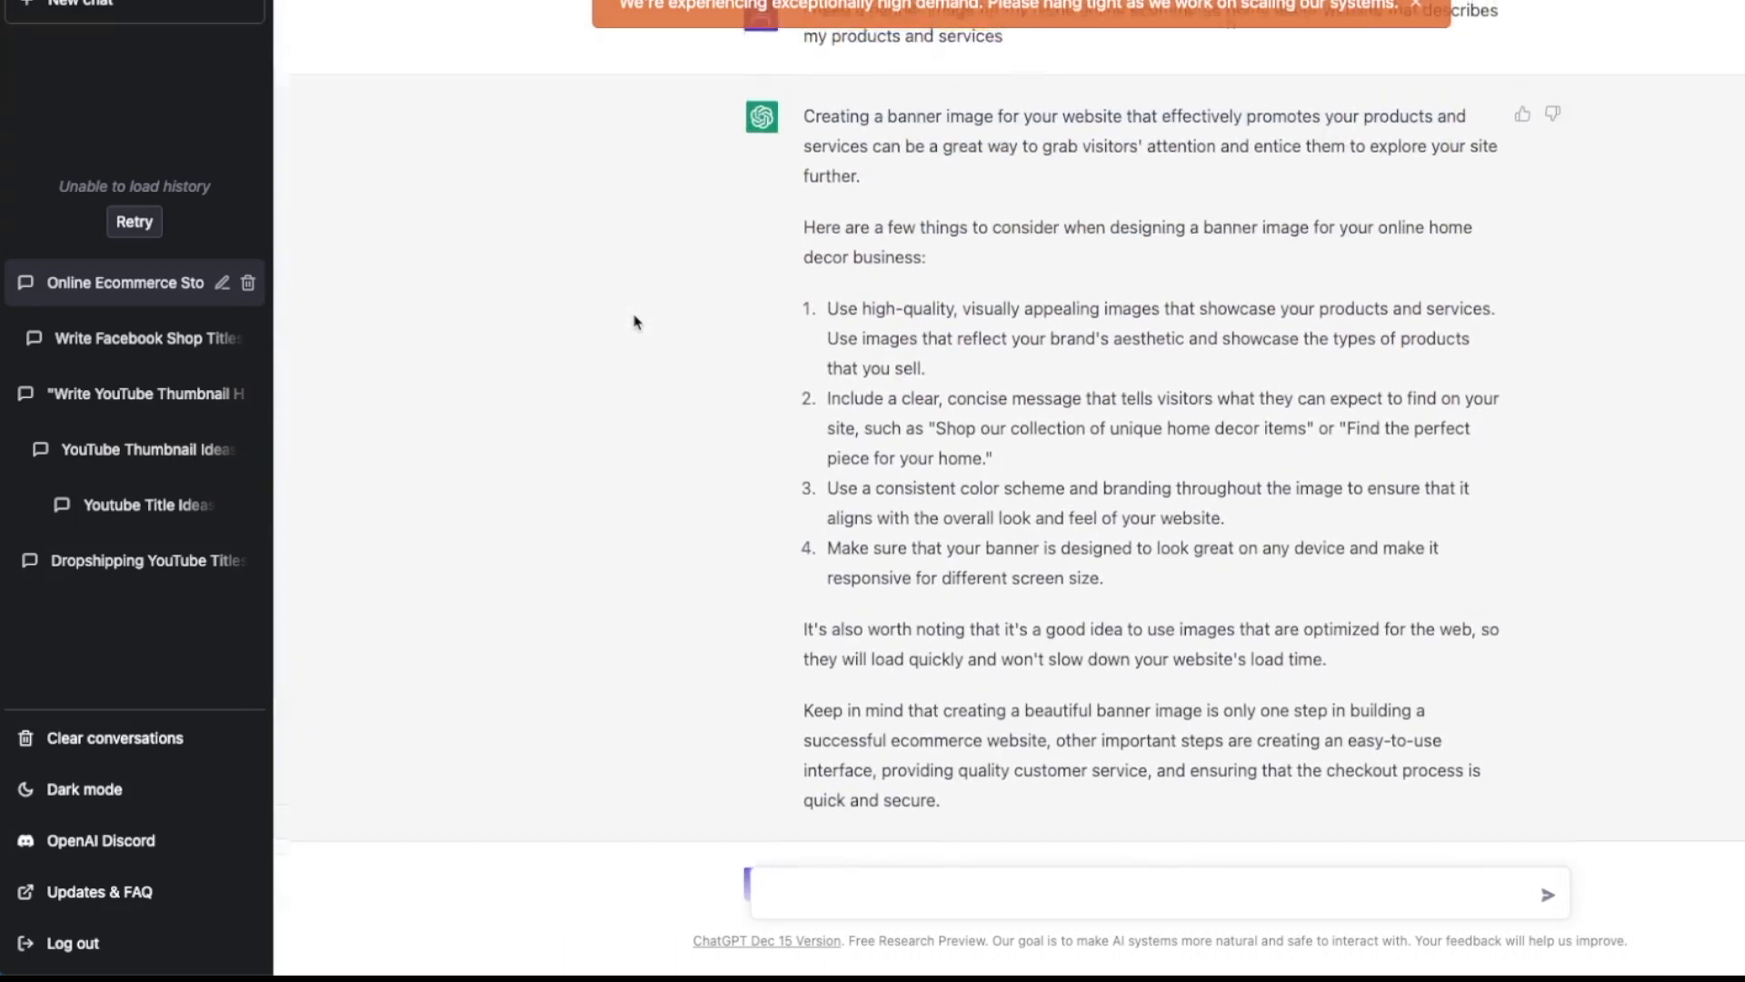
scroll(633, 322, up, 2)
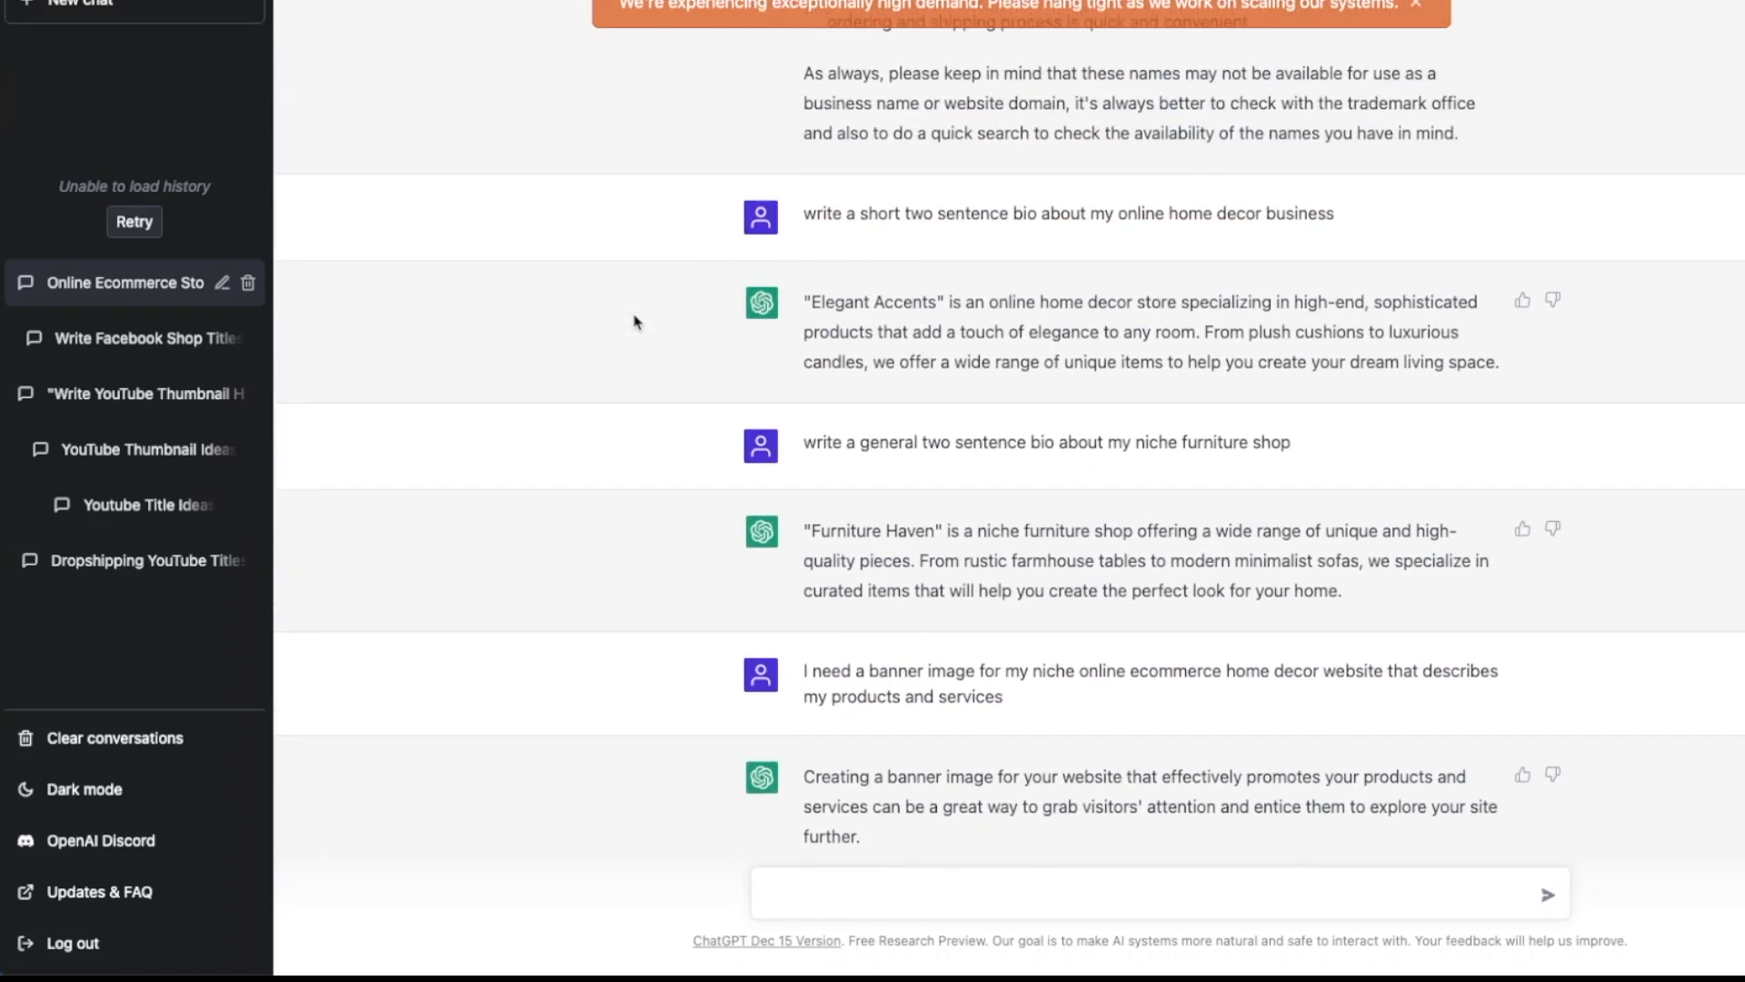
scroll(633, 322, up, 5)
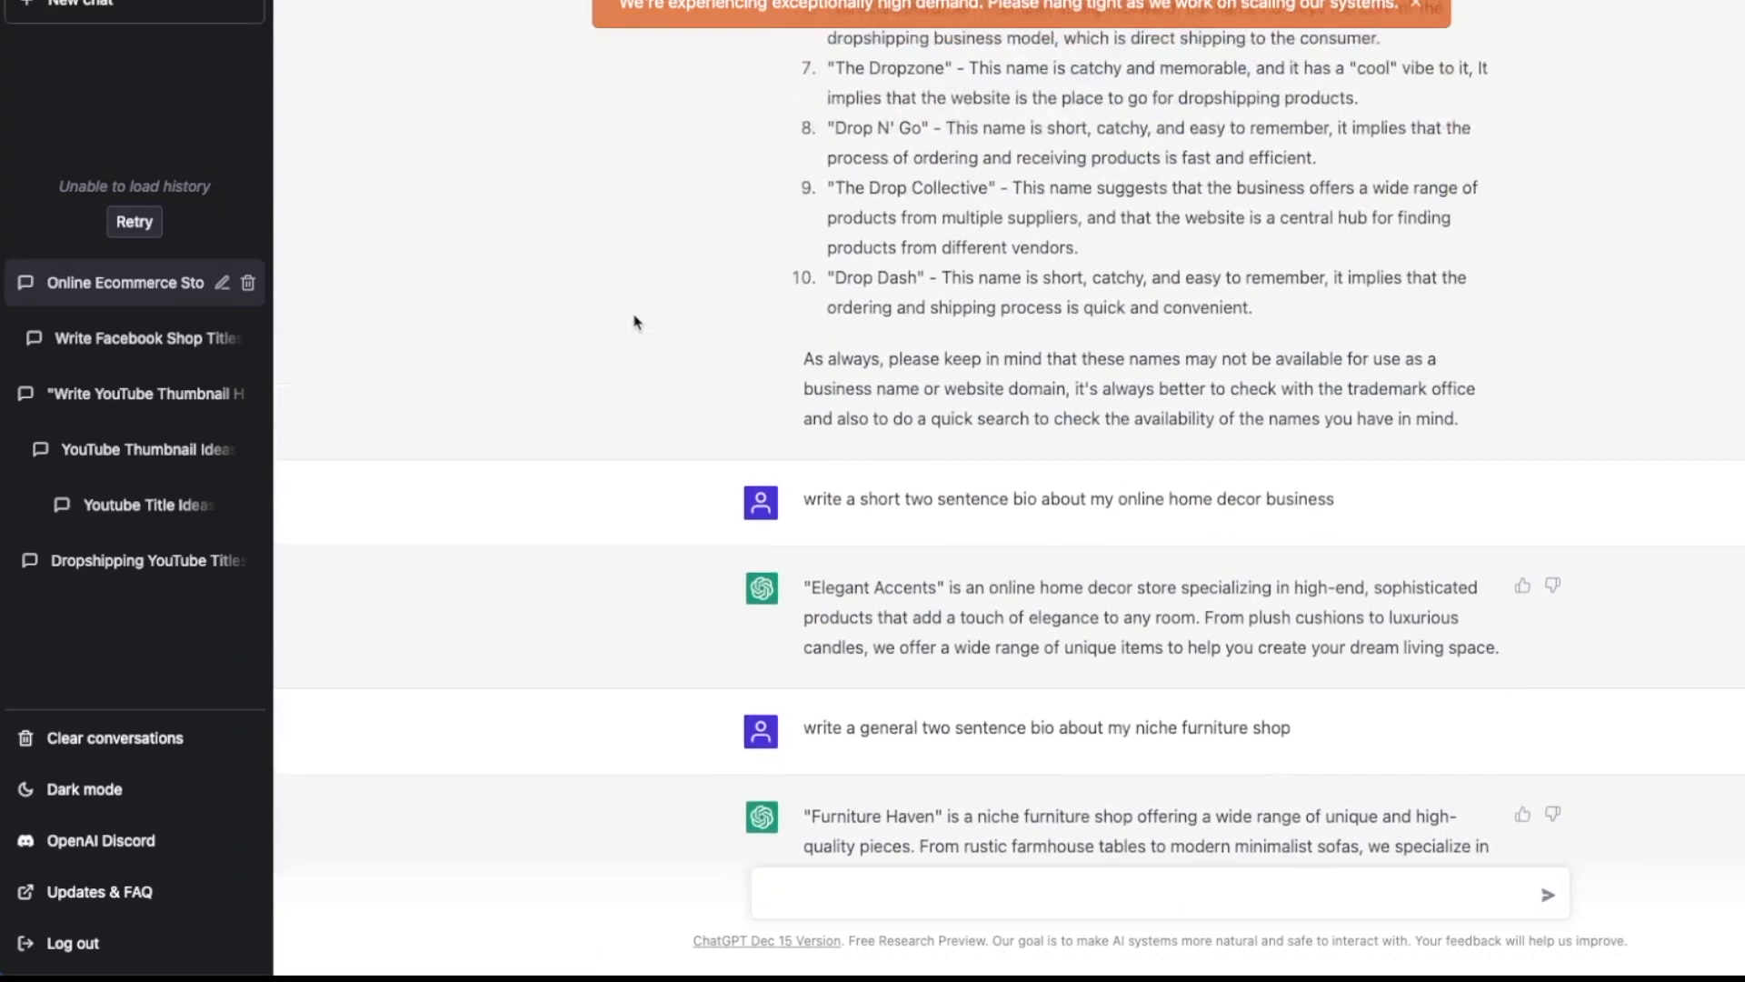
scroll(634, 322, up, 12)
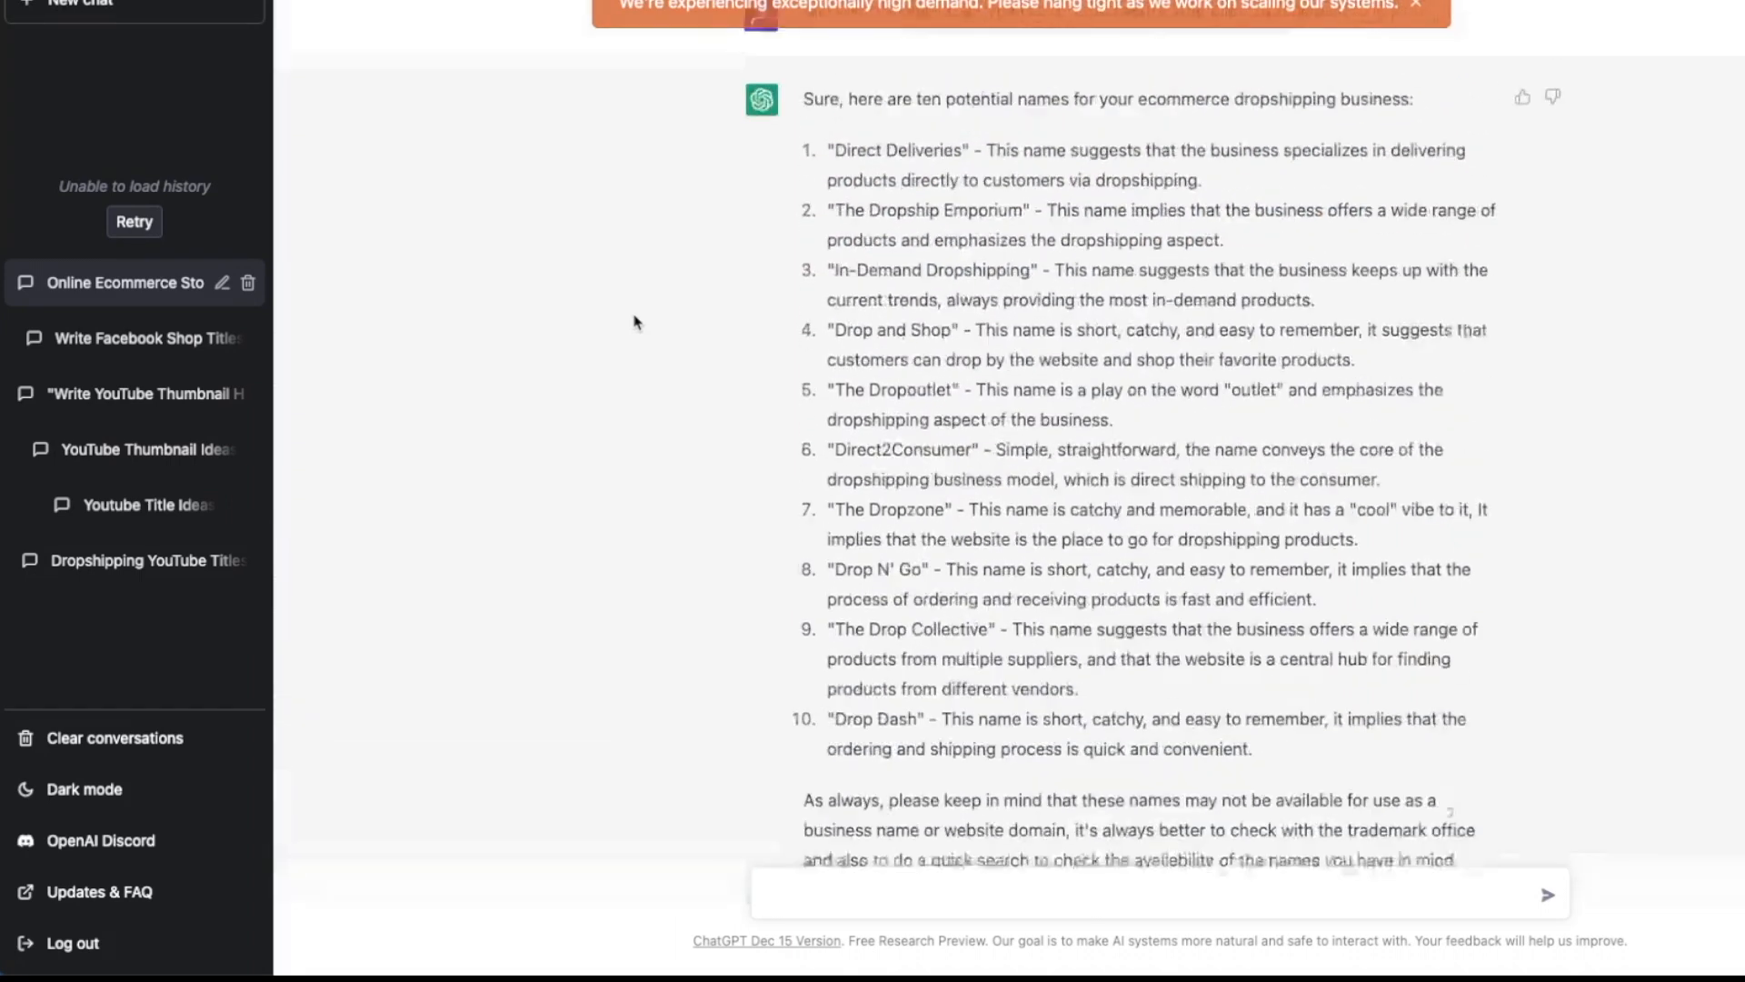
scroll(634, 321, up, 2)
scroll(633, 322, down, 2)
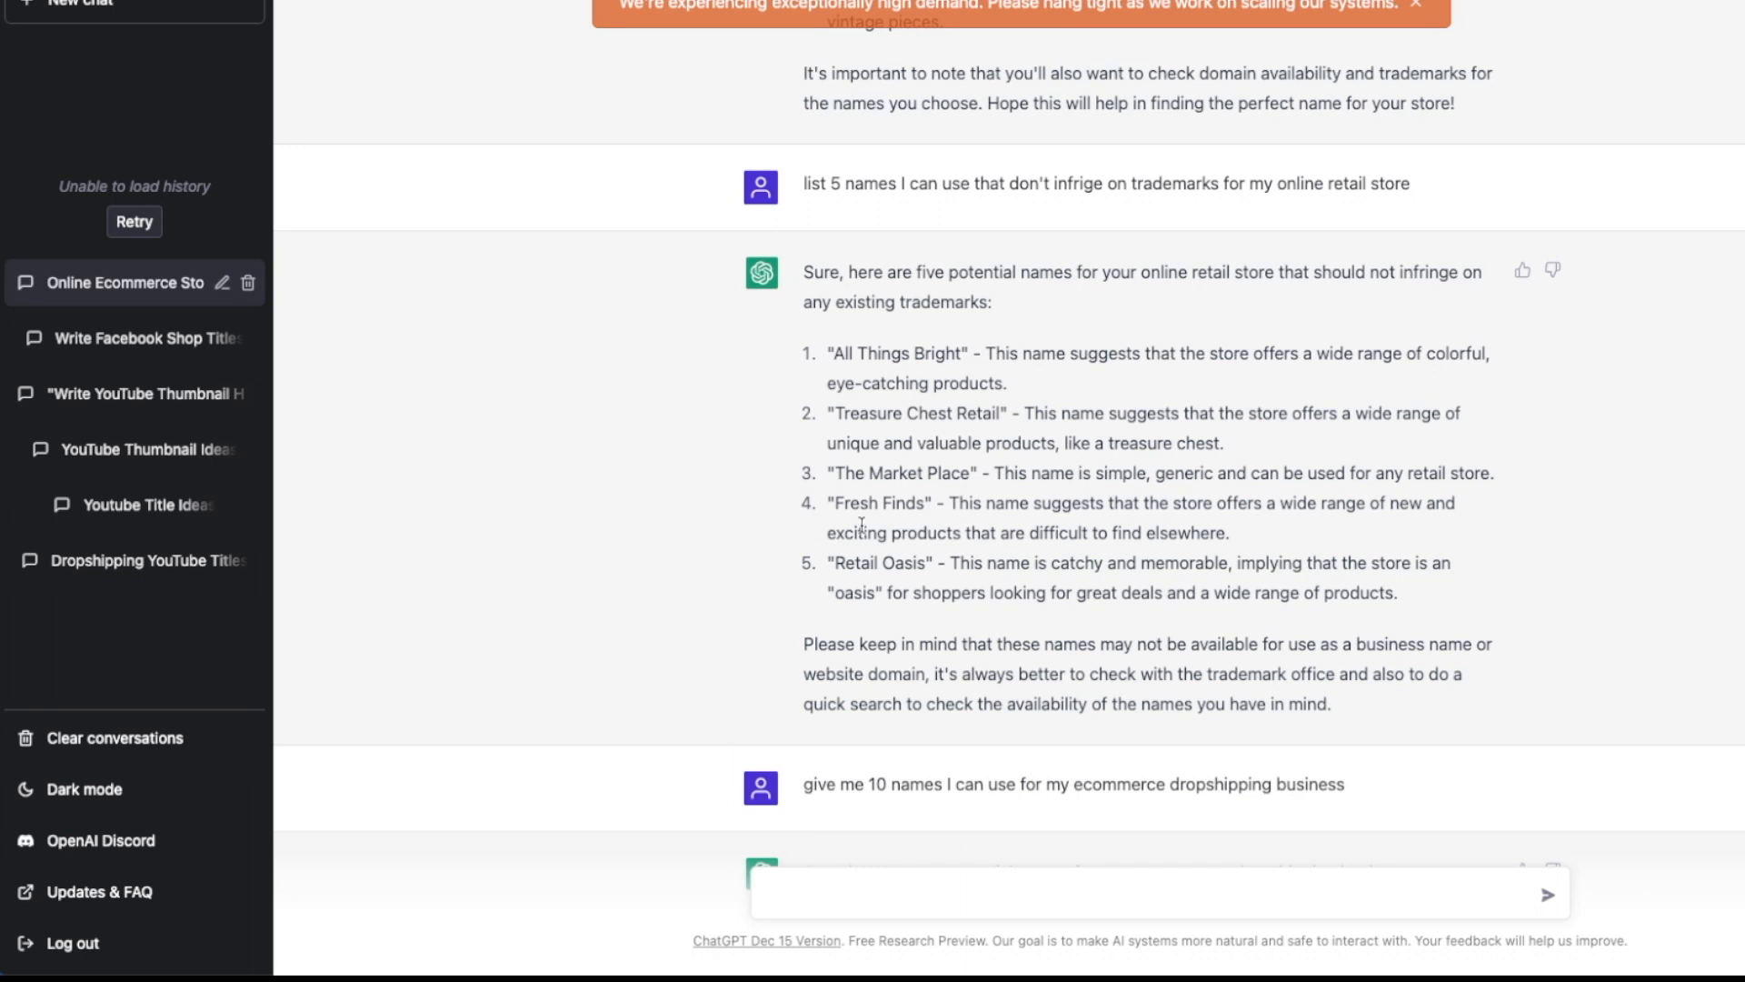
drag(836, 501, 925, 500)
right_click(899, 500)
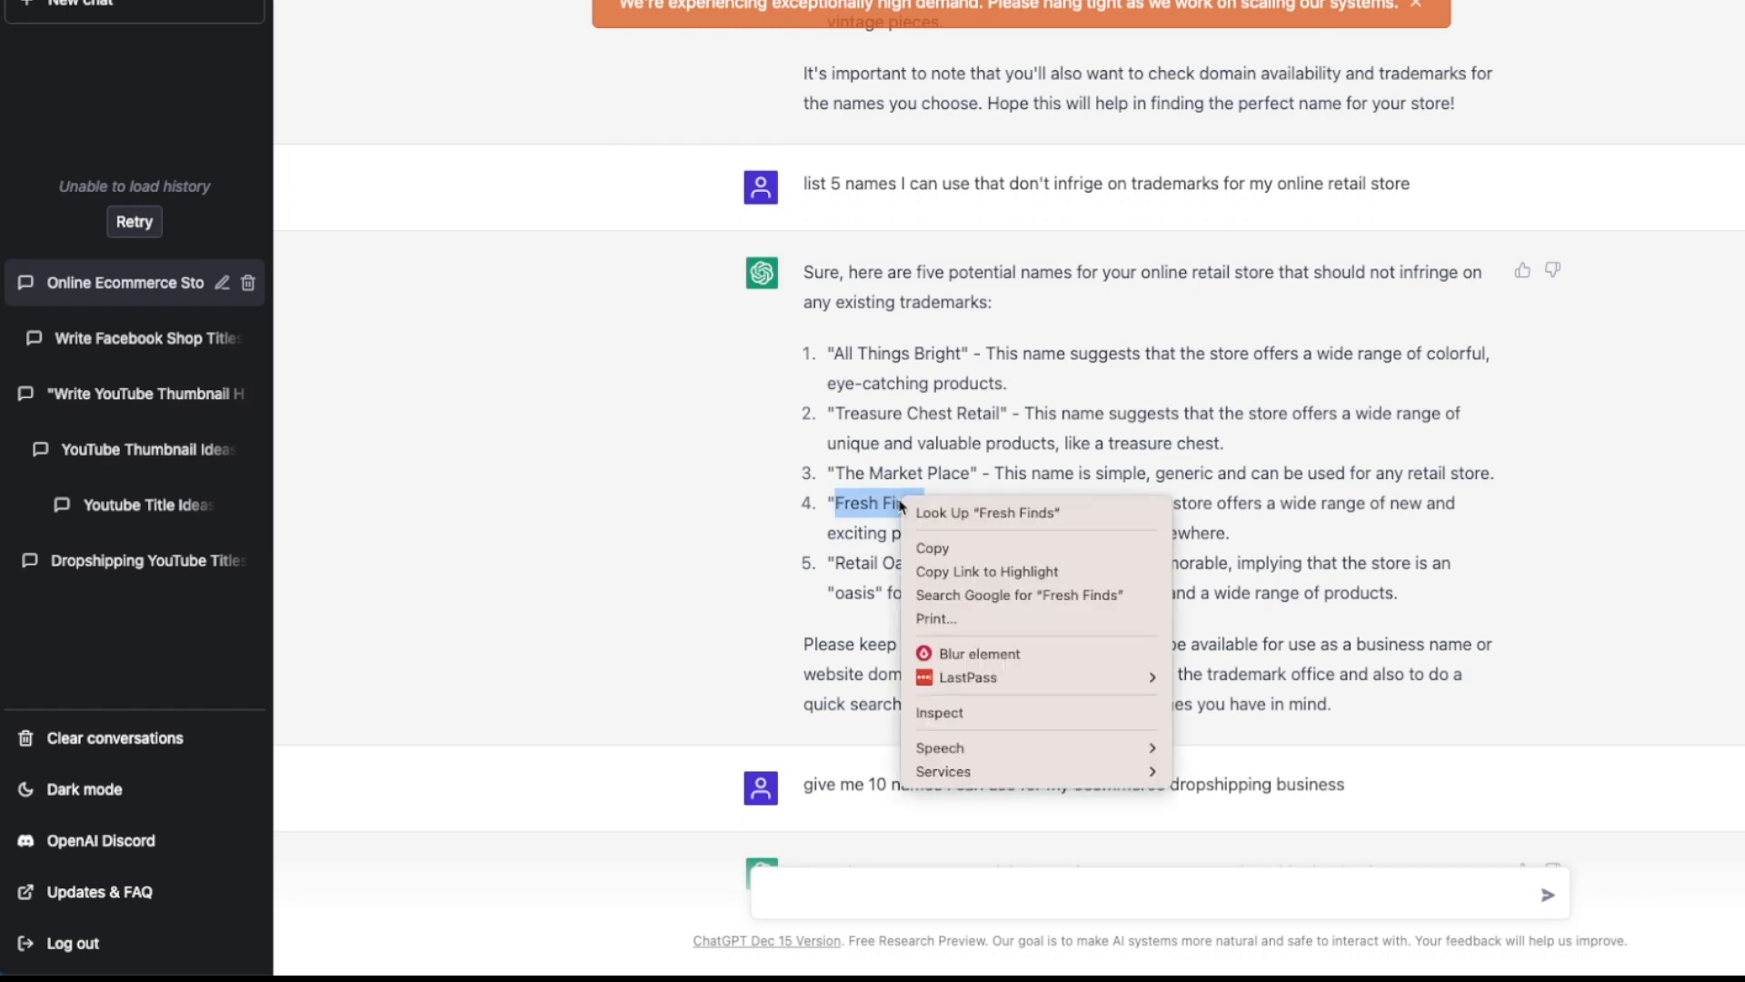
click(942, 548)
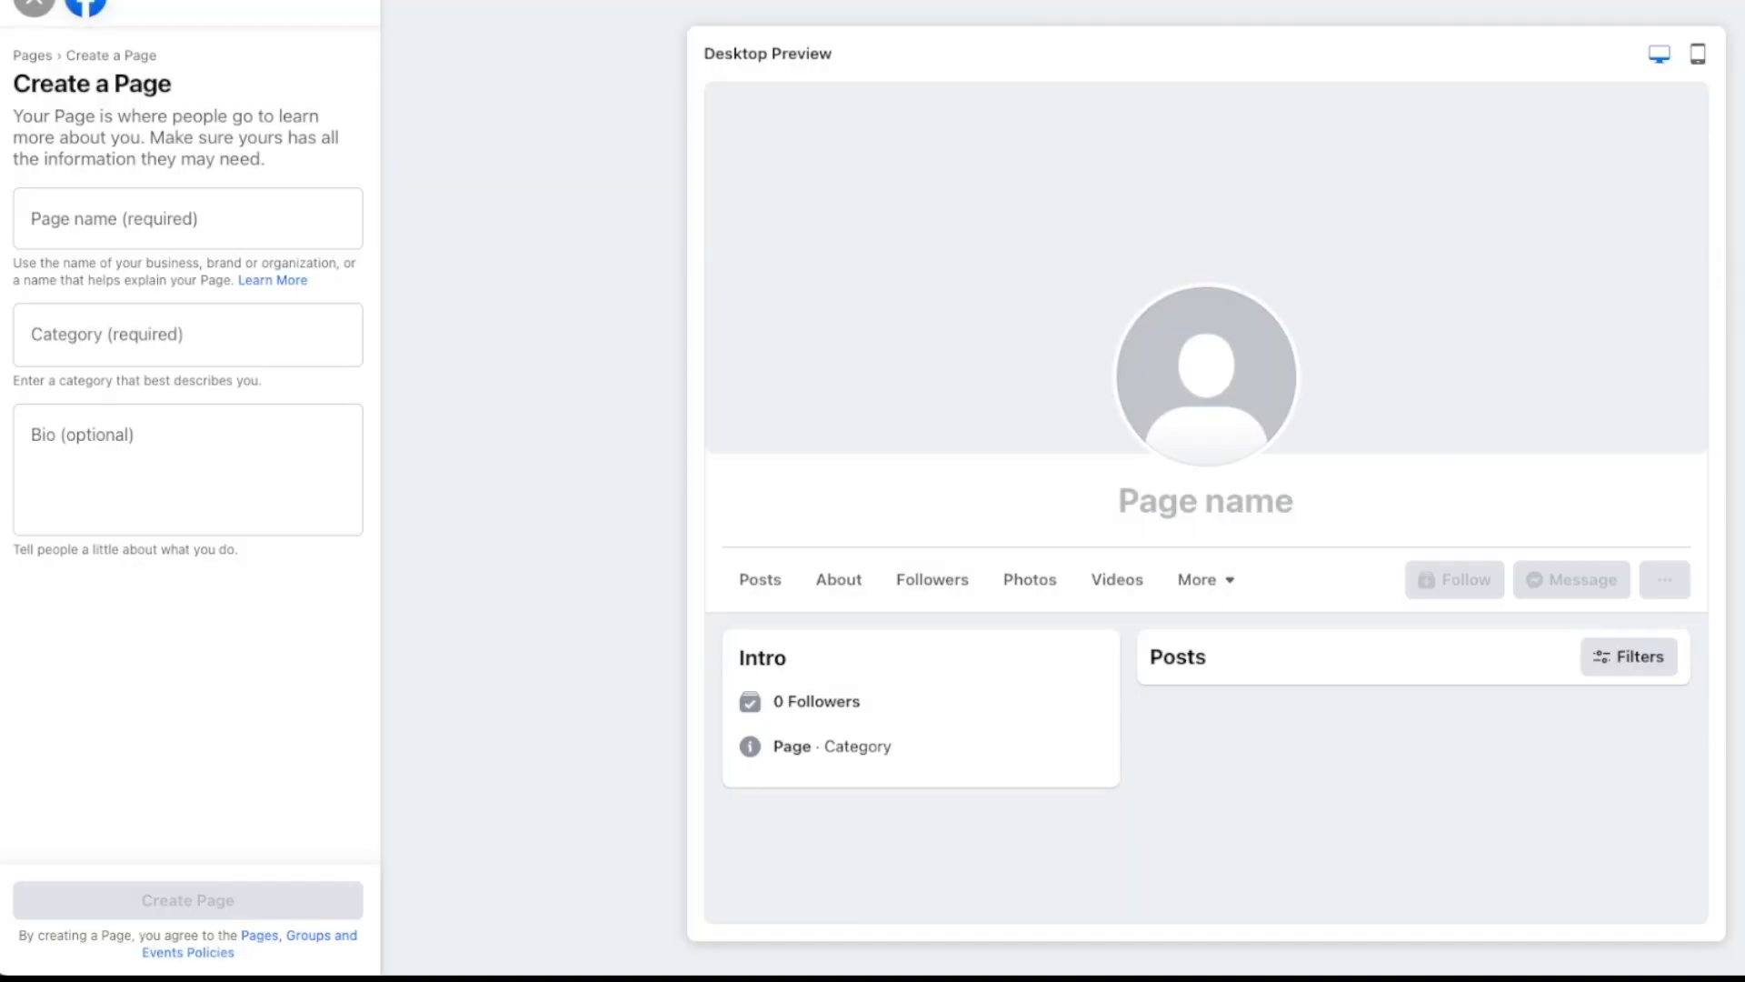
Step: Paste 'Fresh Finds' as the Page name, pick the Gift Shop category, and create the Page
click(179, 218)
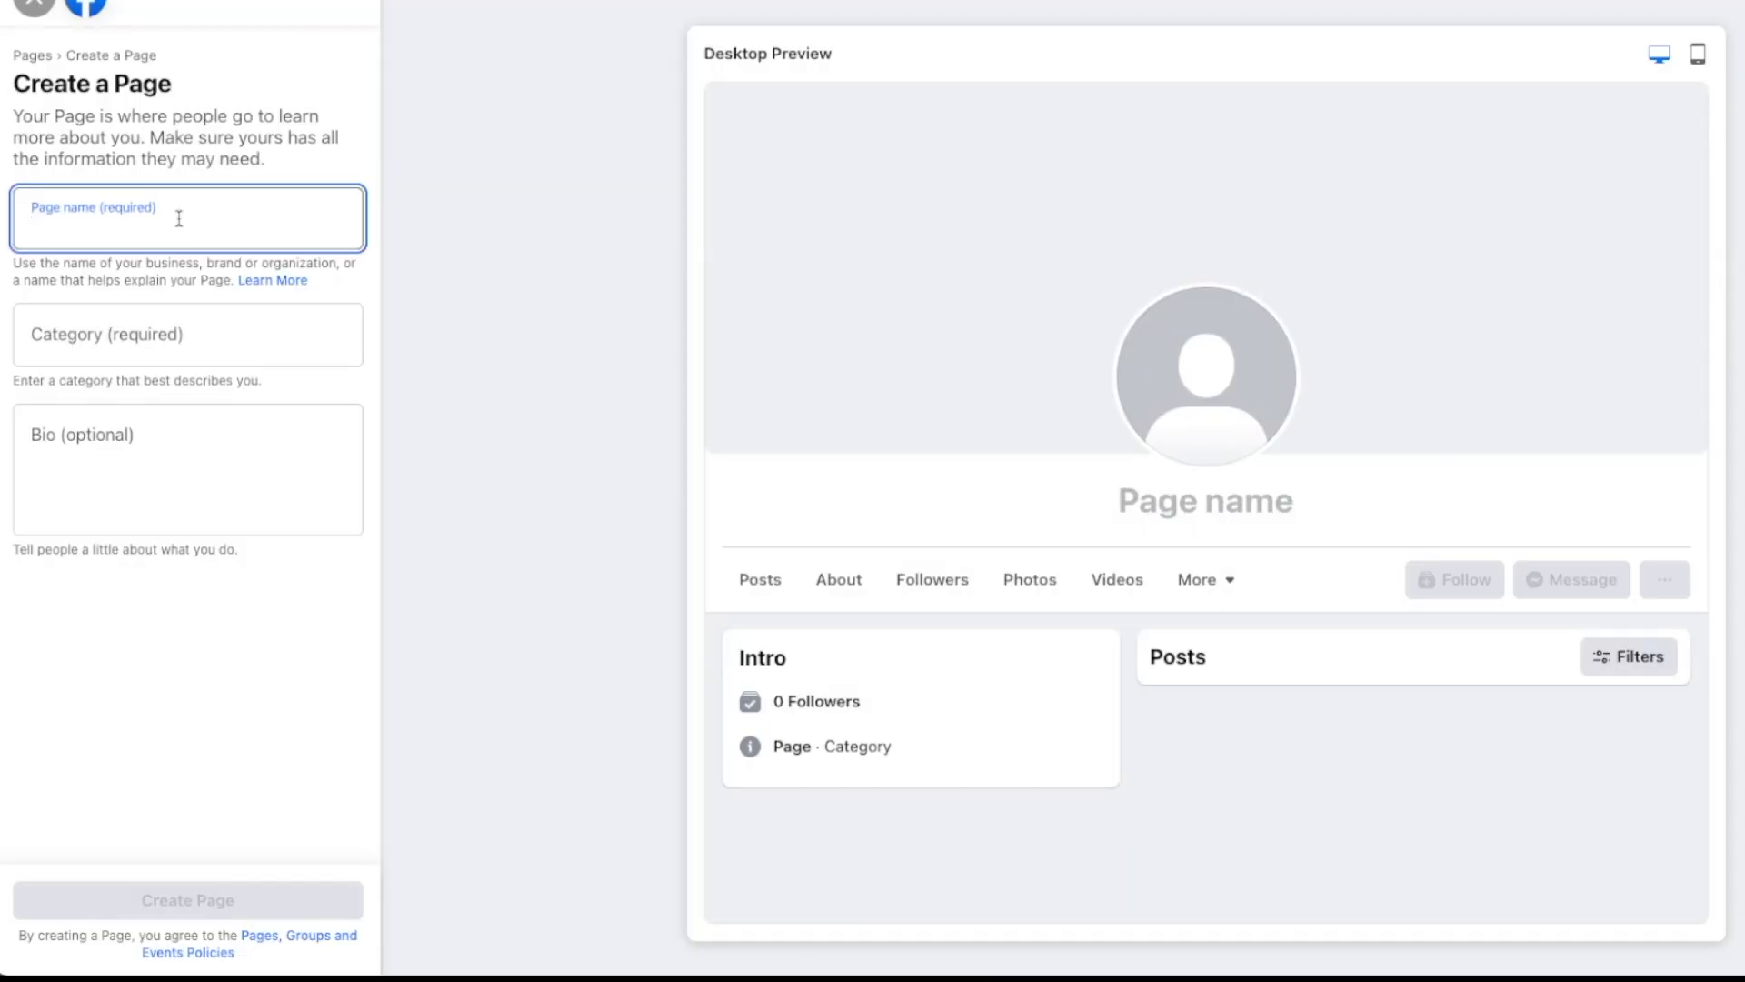
key(ctrl+v)
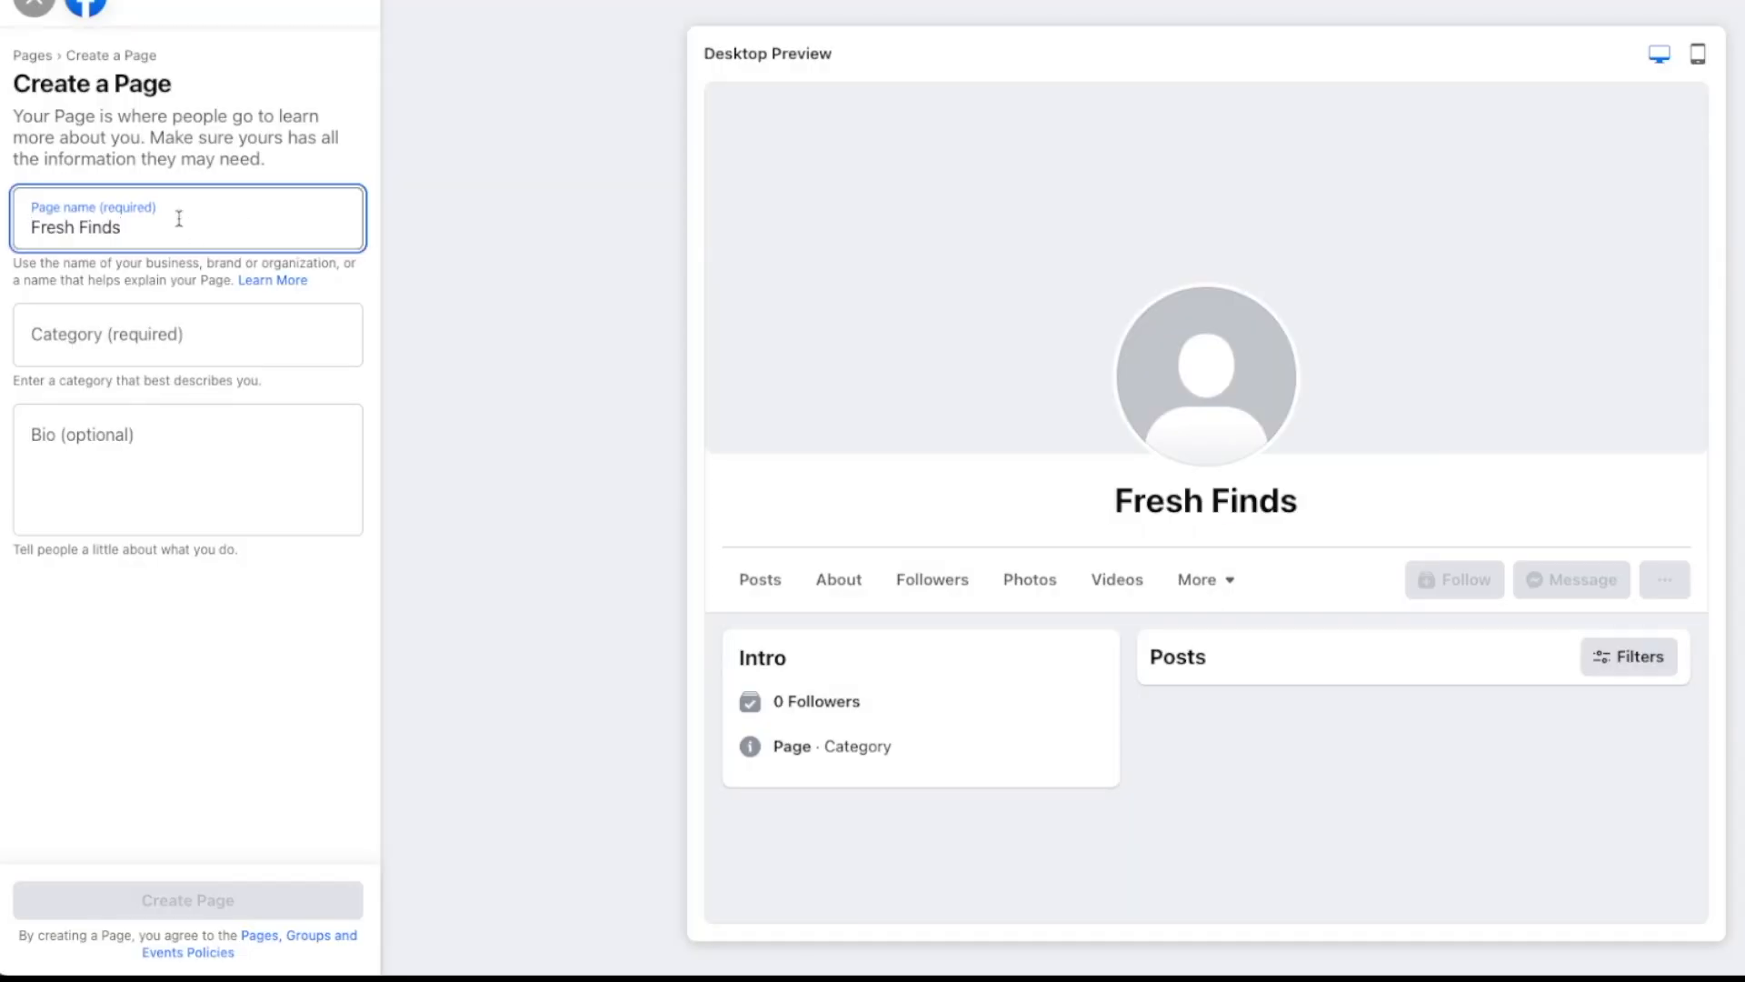
click(162, 343)
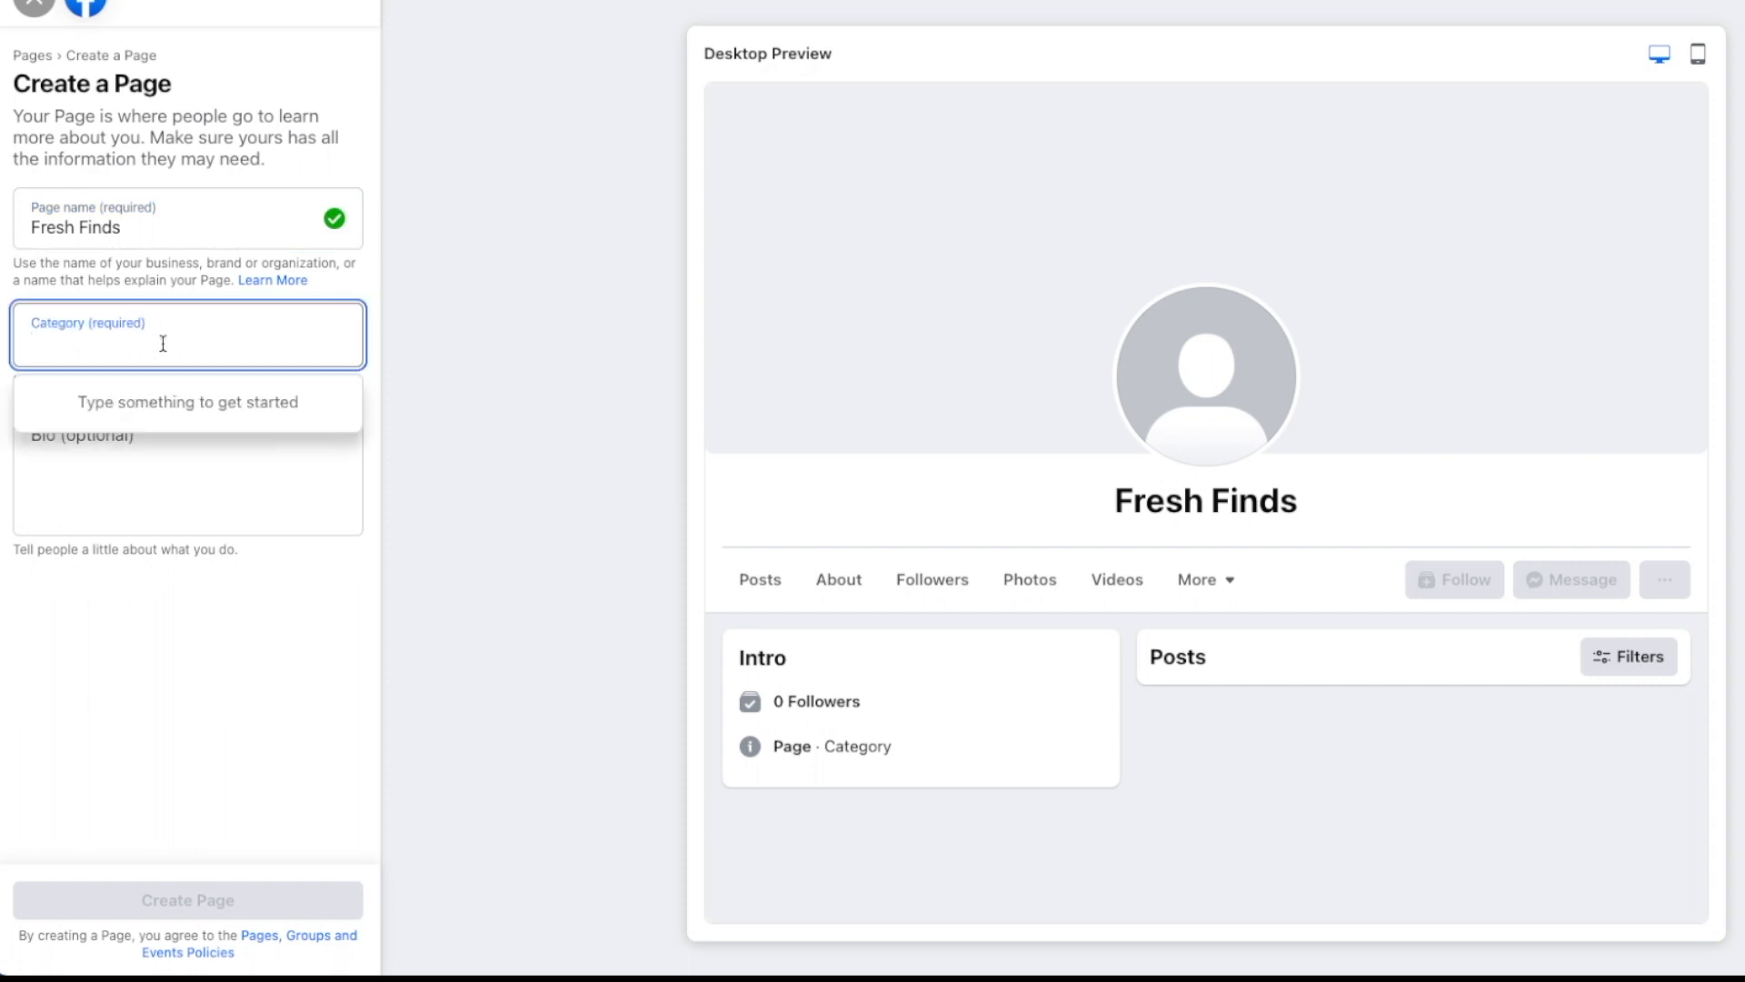
text(a)
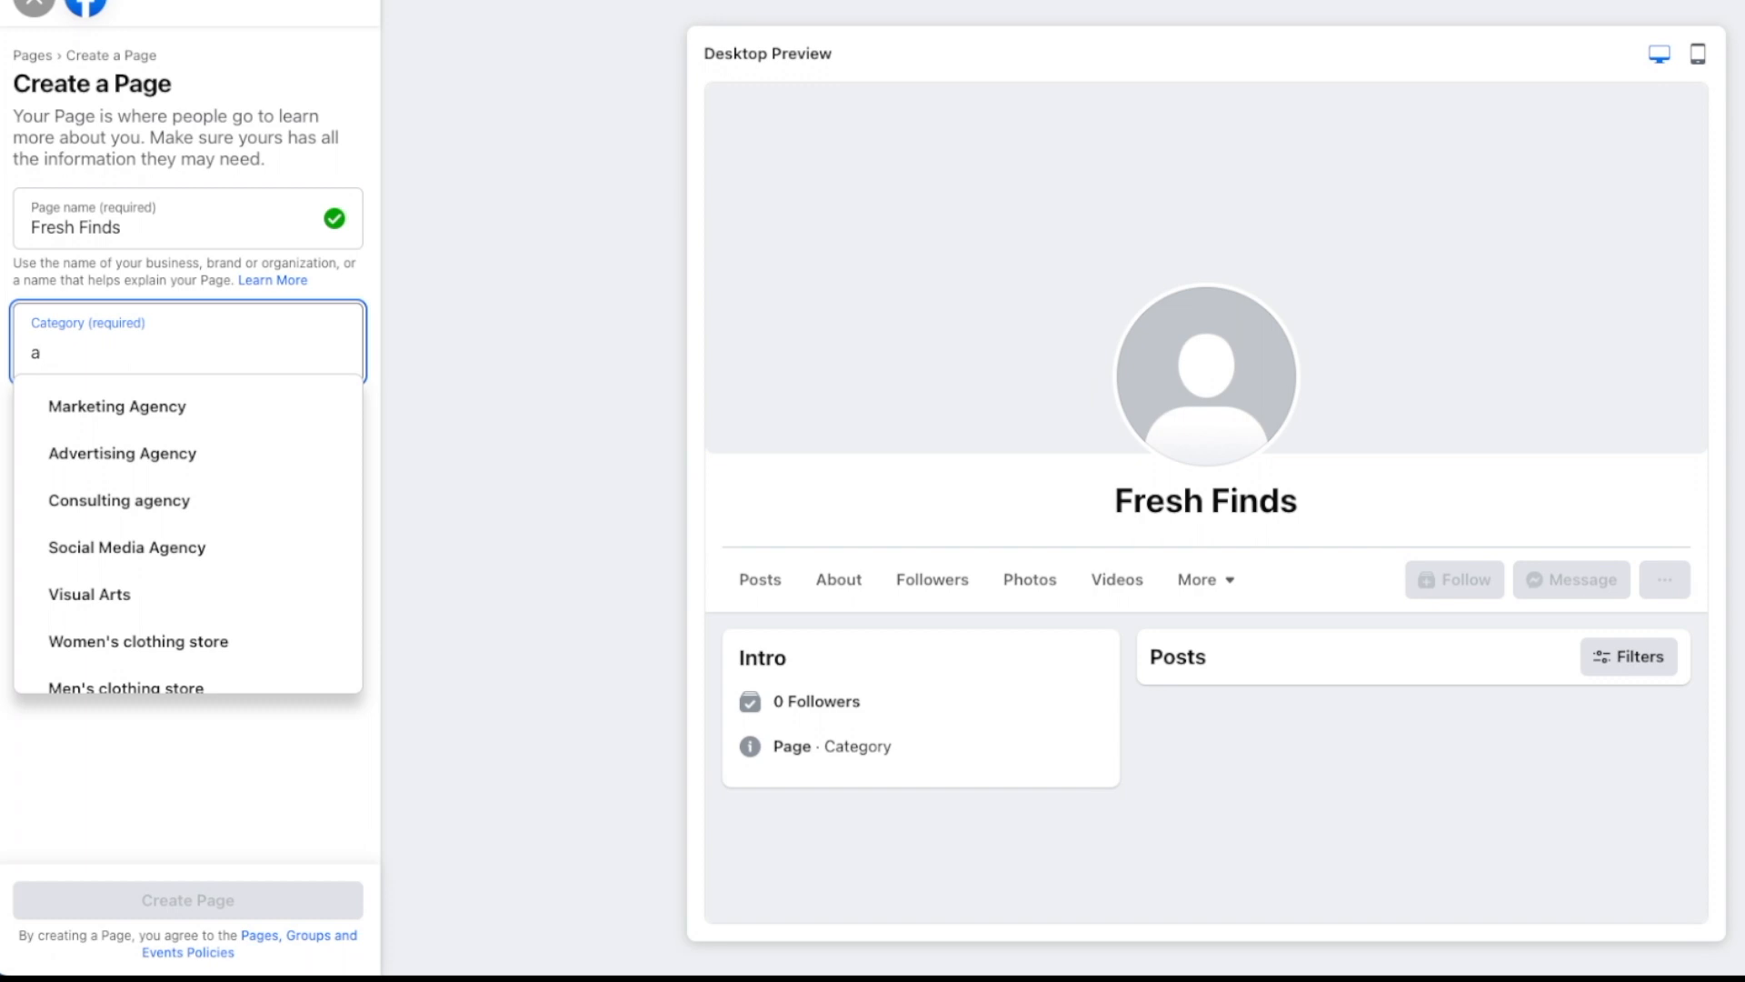
key(BackSpace)
text(gif)
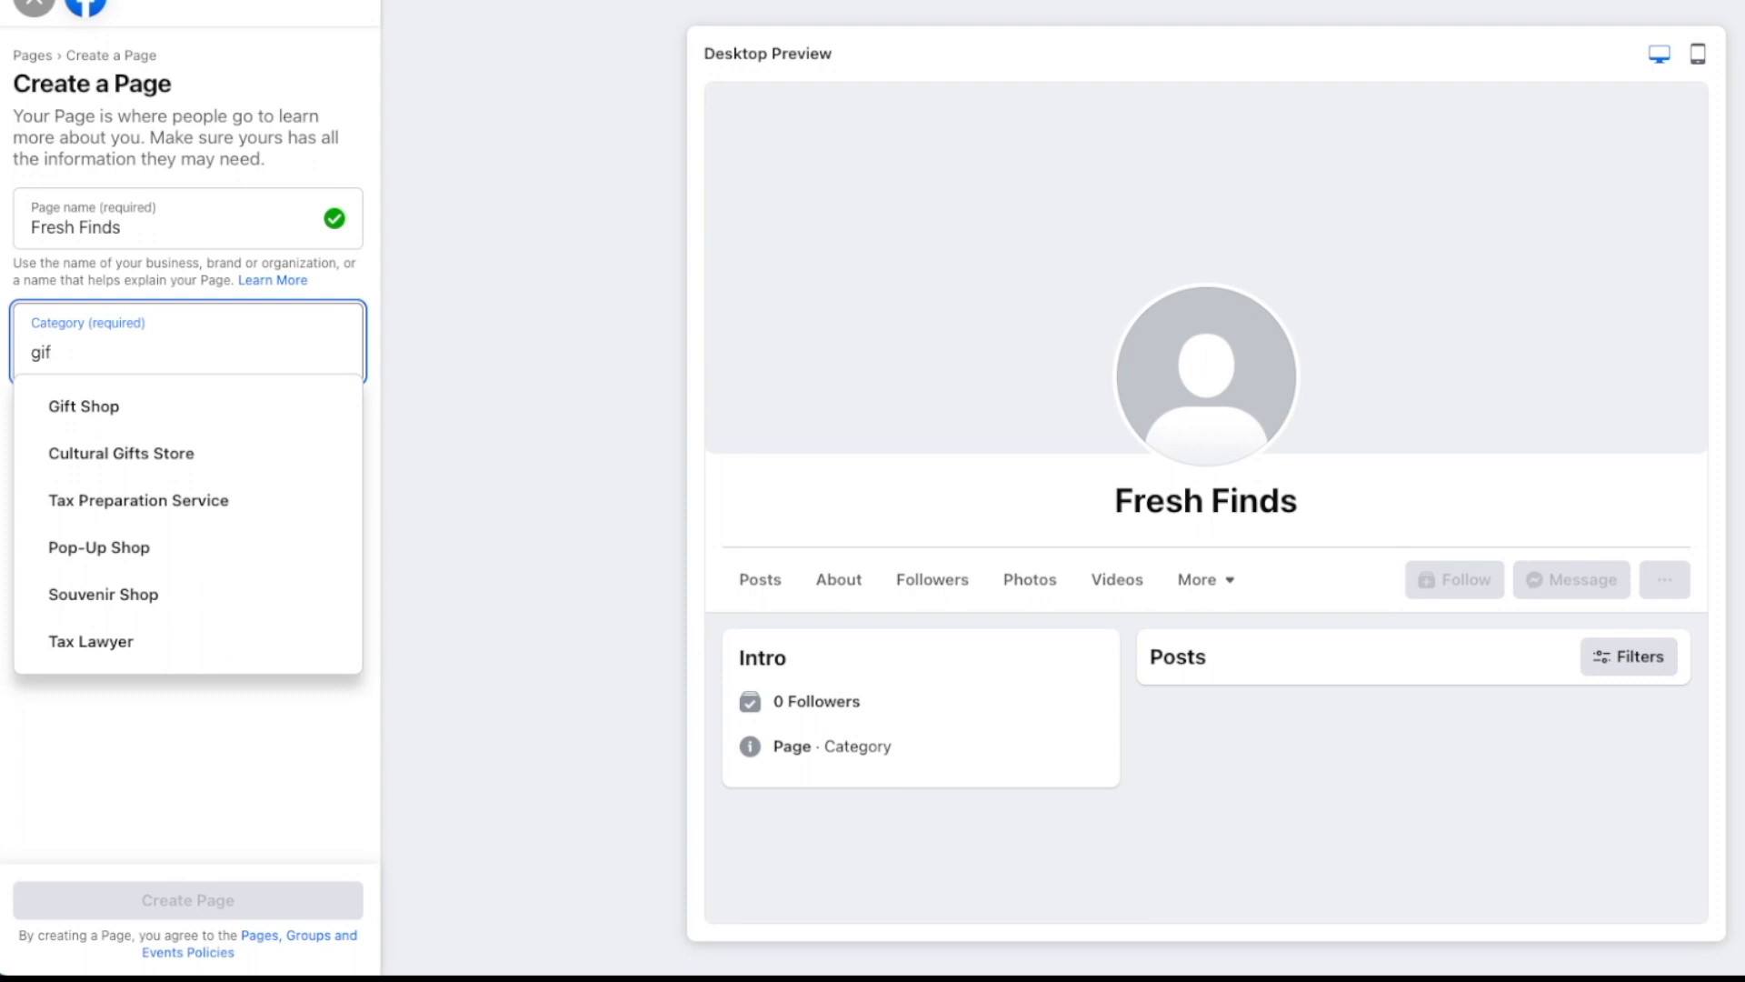
click(102, 420)
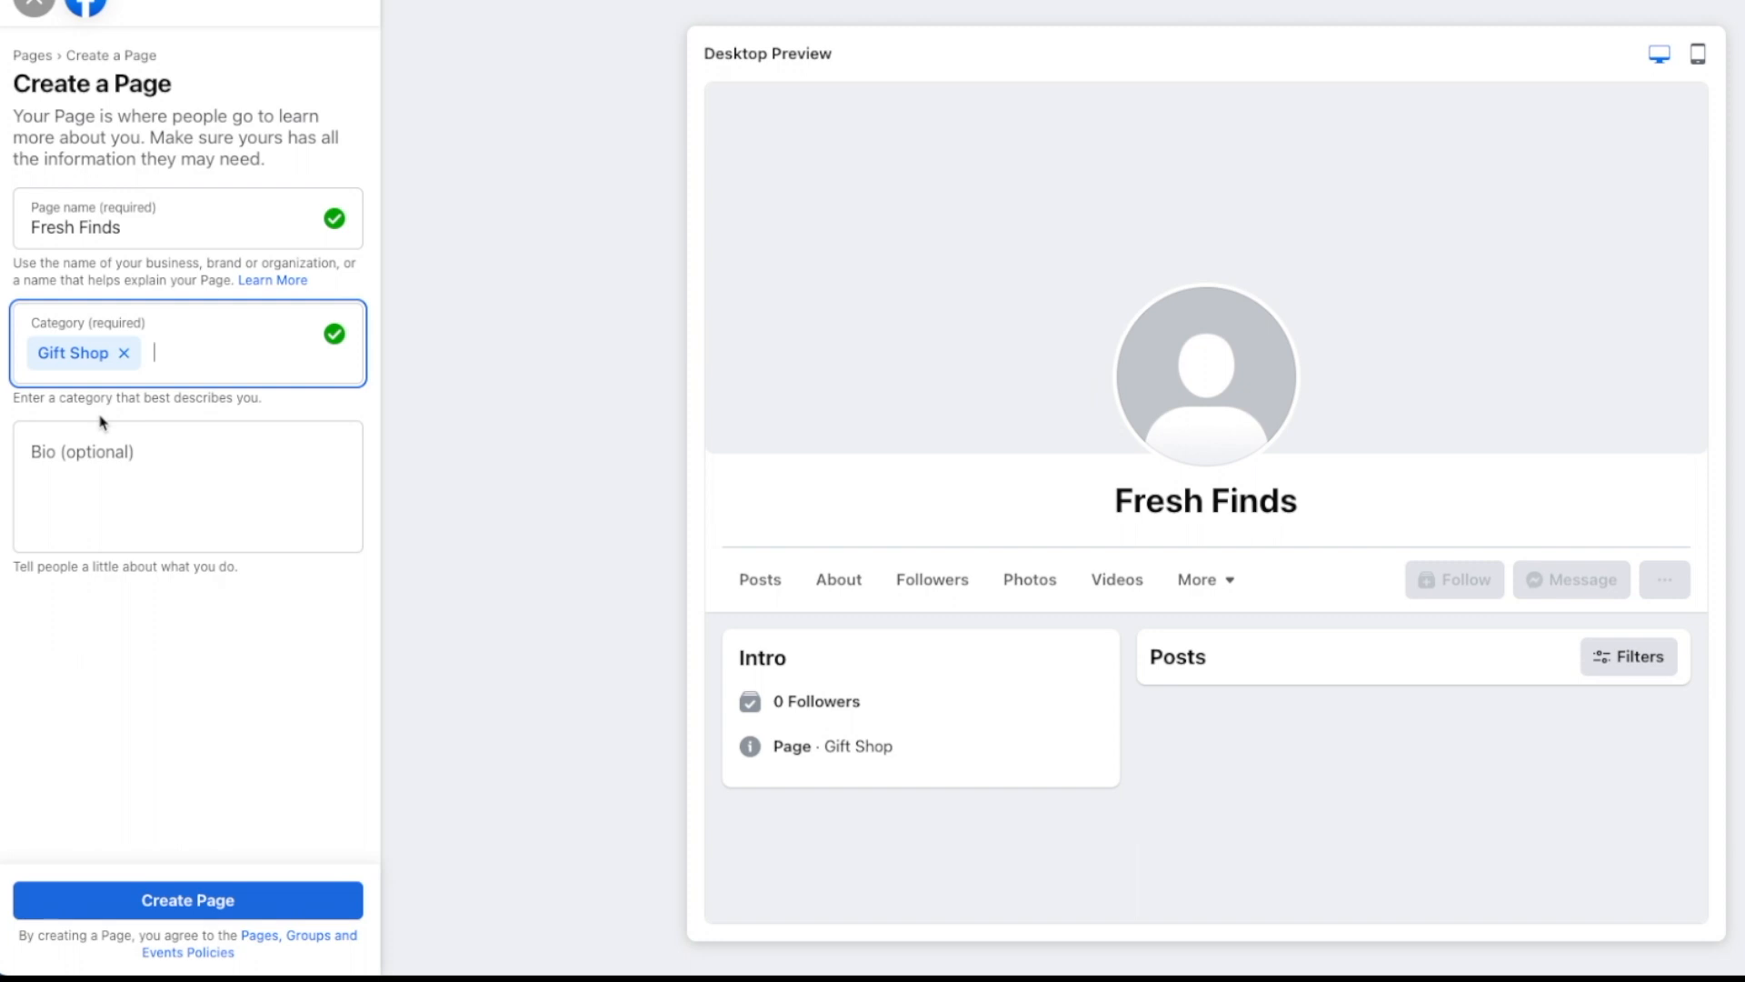
click(127, 454)
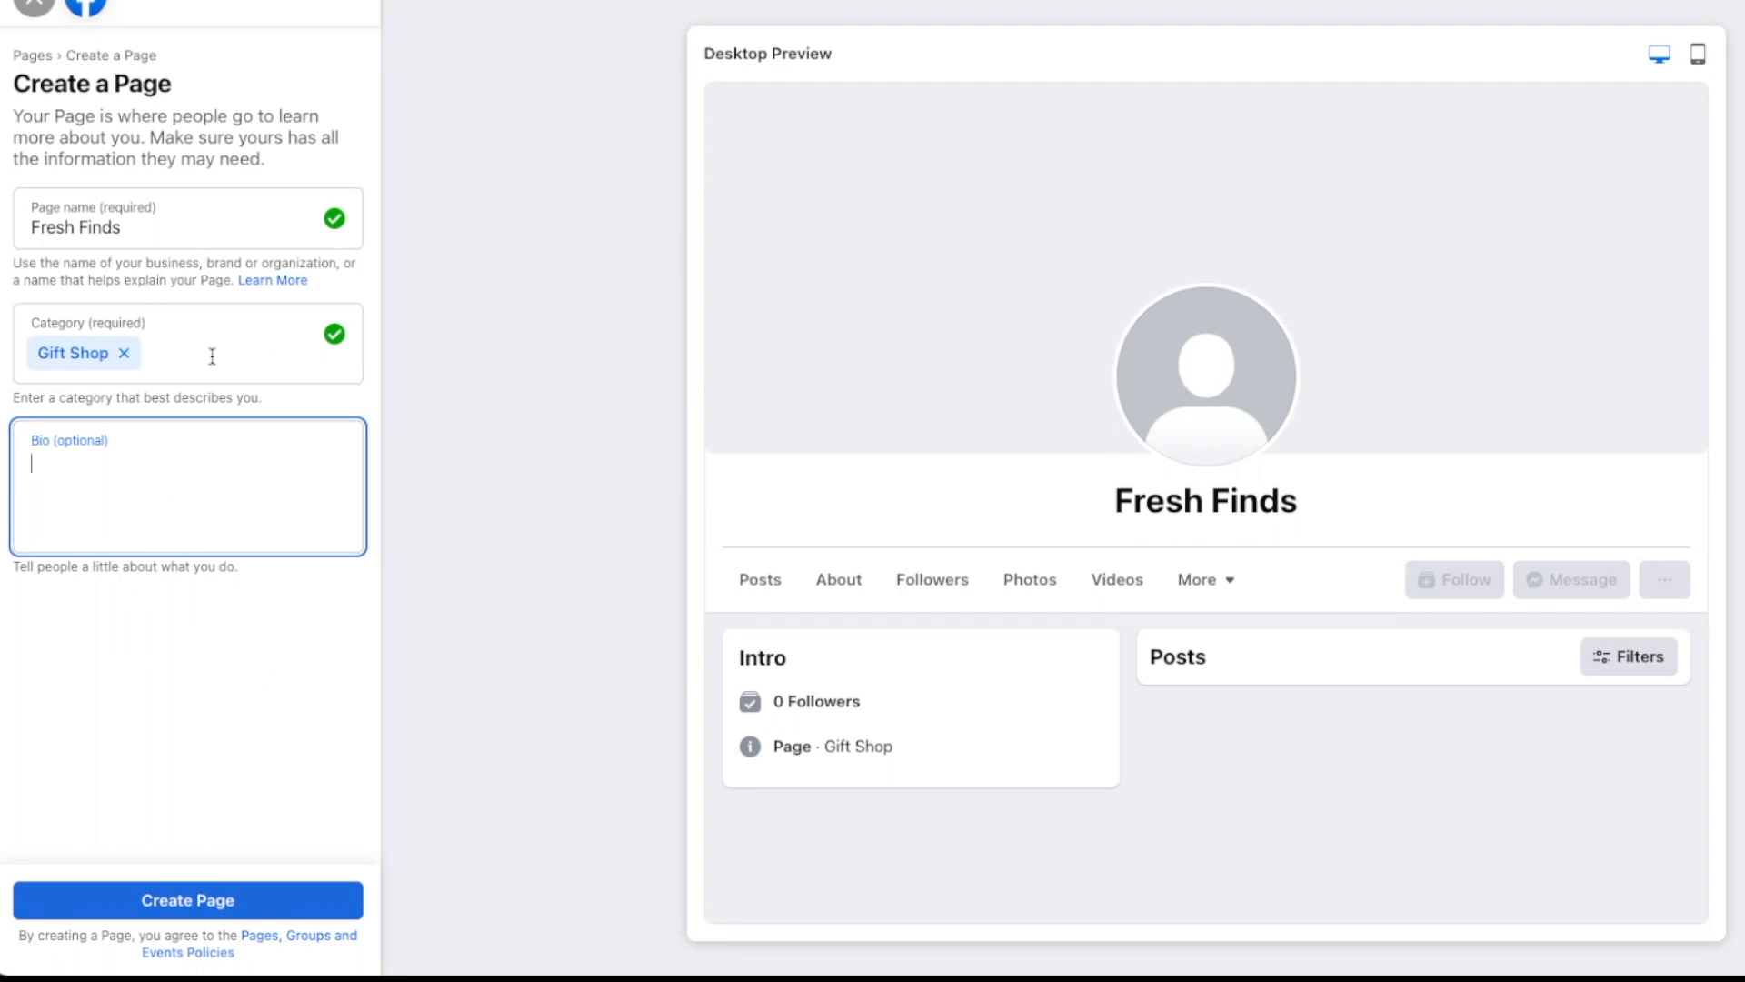
click(187, 901)
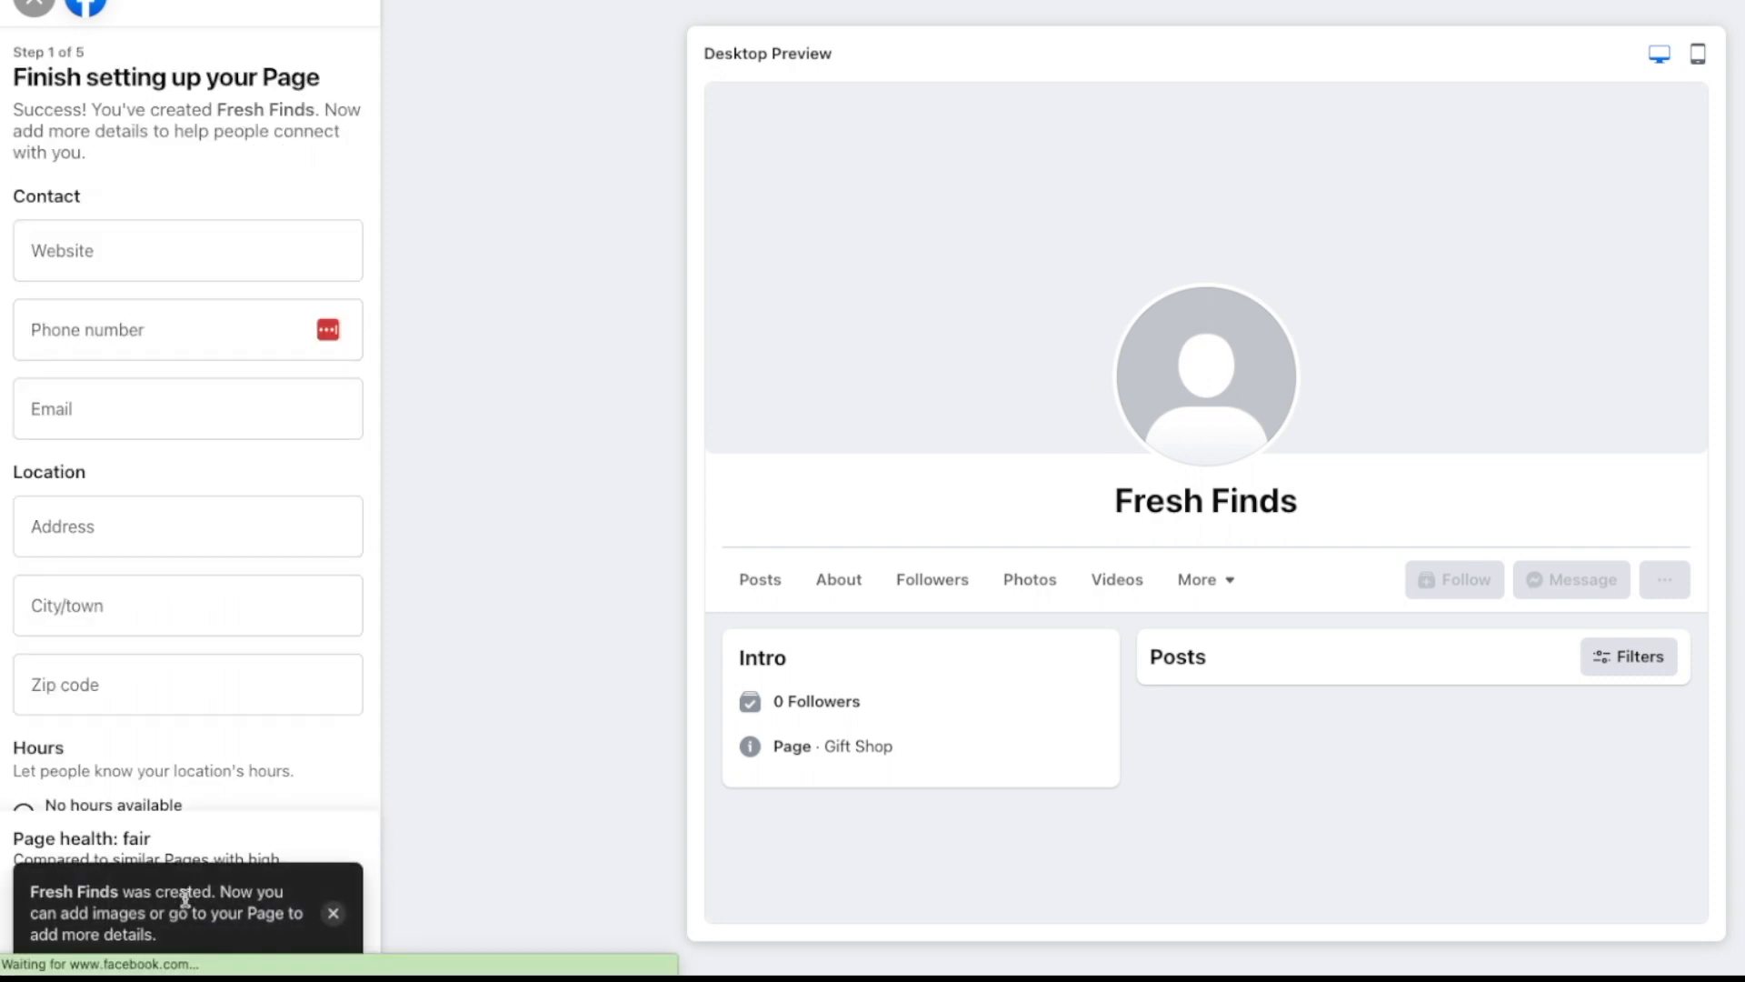
Step: Set the Fresh Finds Page hours to Always open and save the details
click(333, 912)
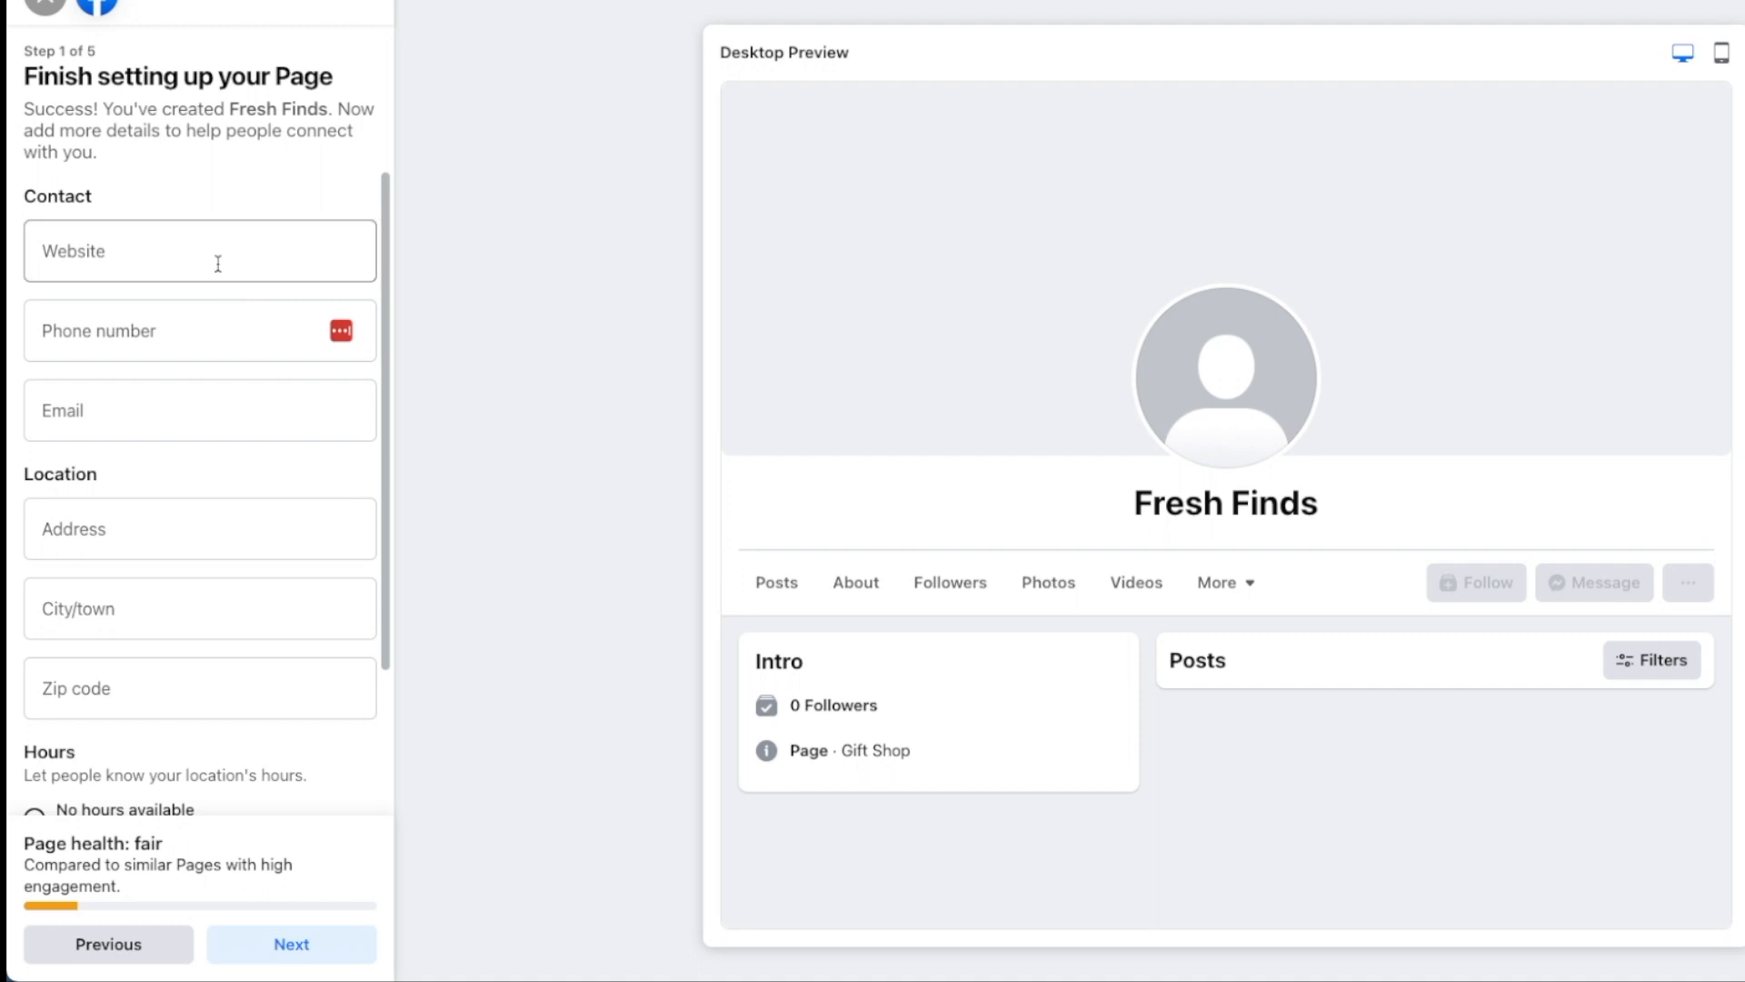
scroll(245, 475, down, 3)
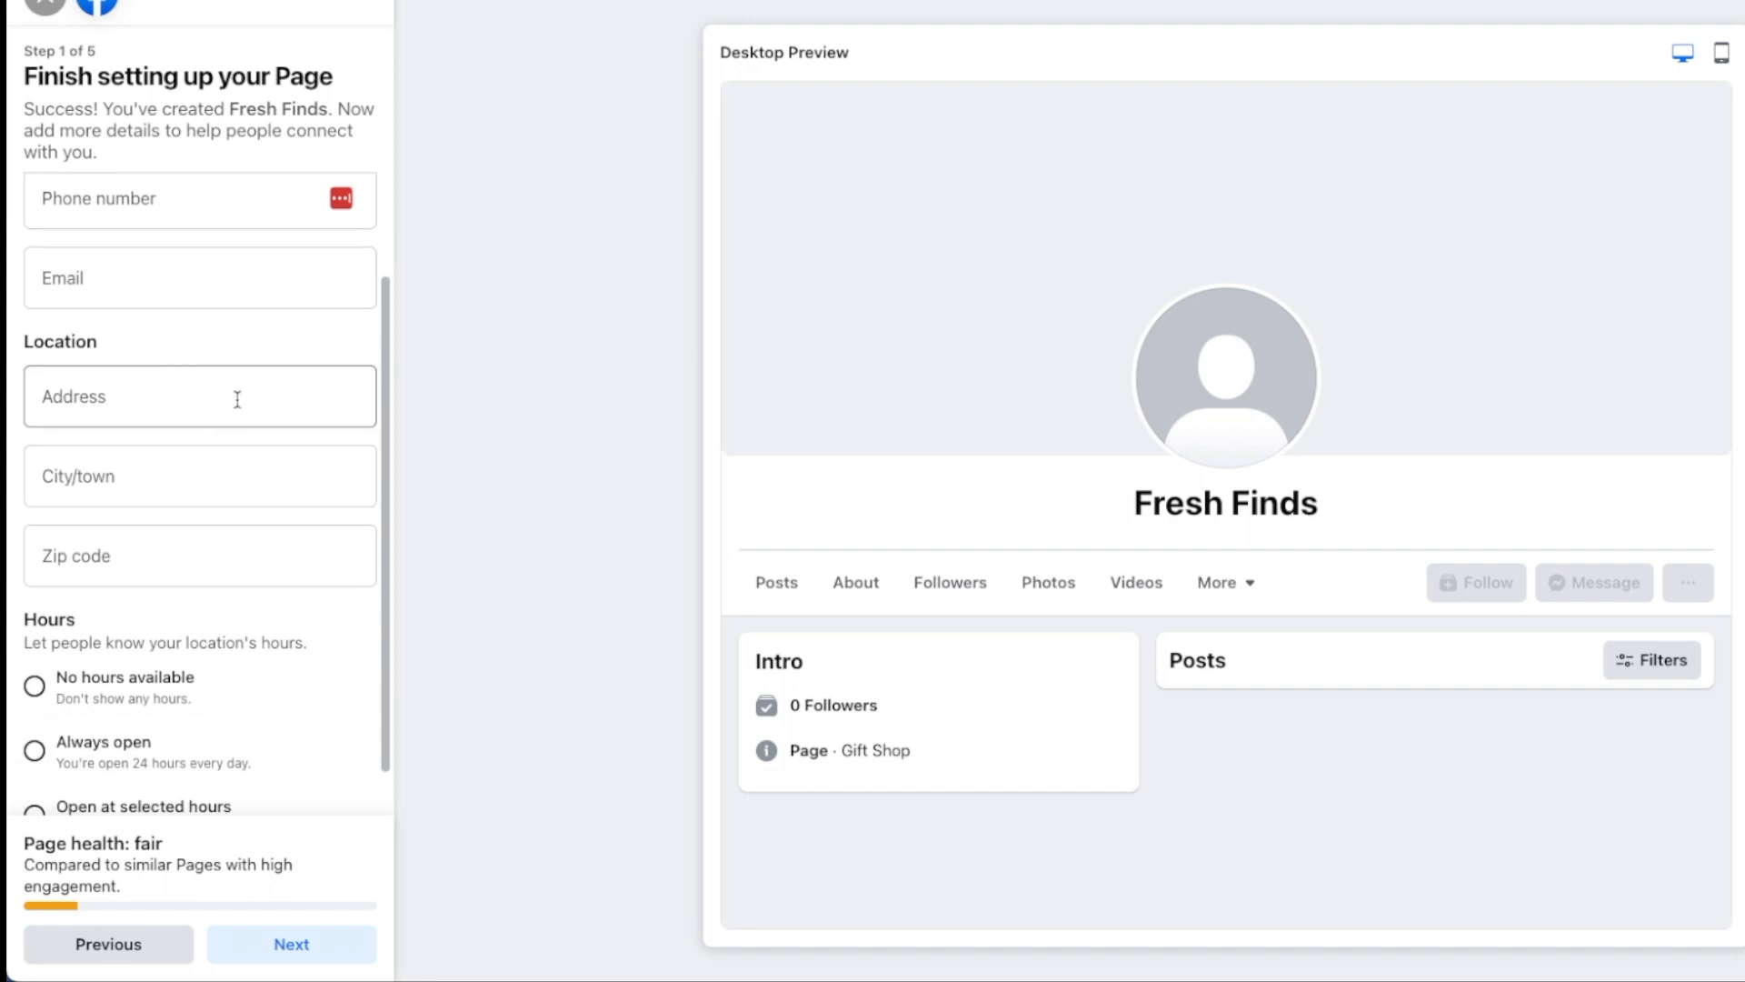
scroll(237, 399, down, 1)
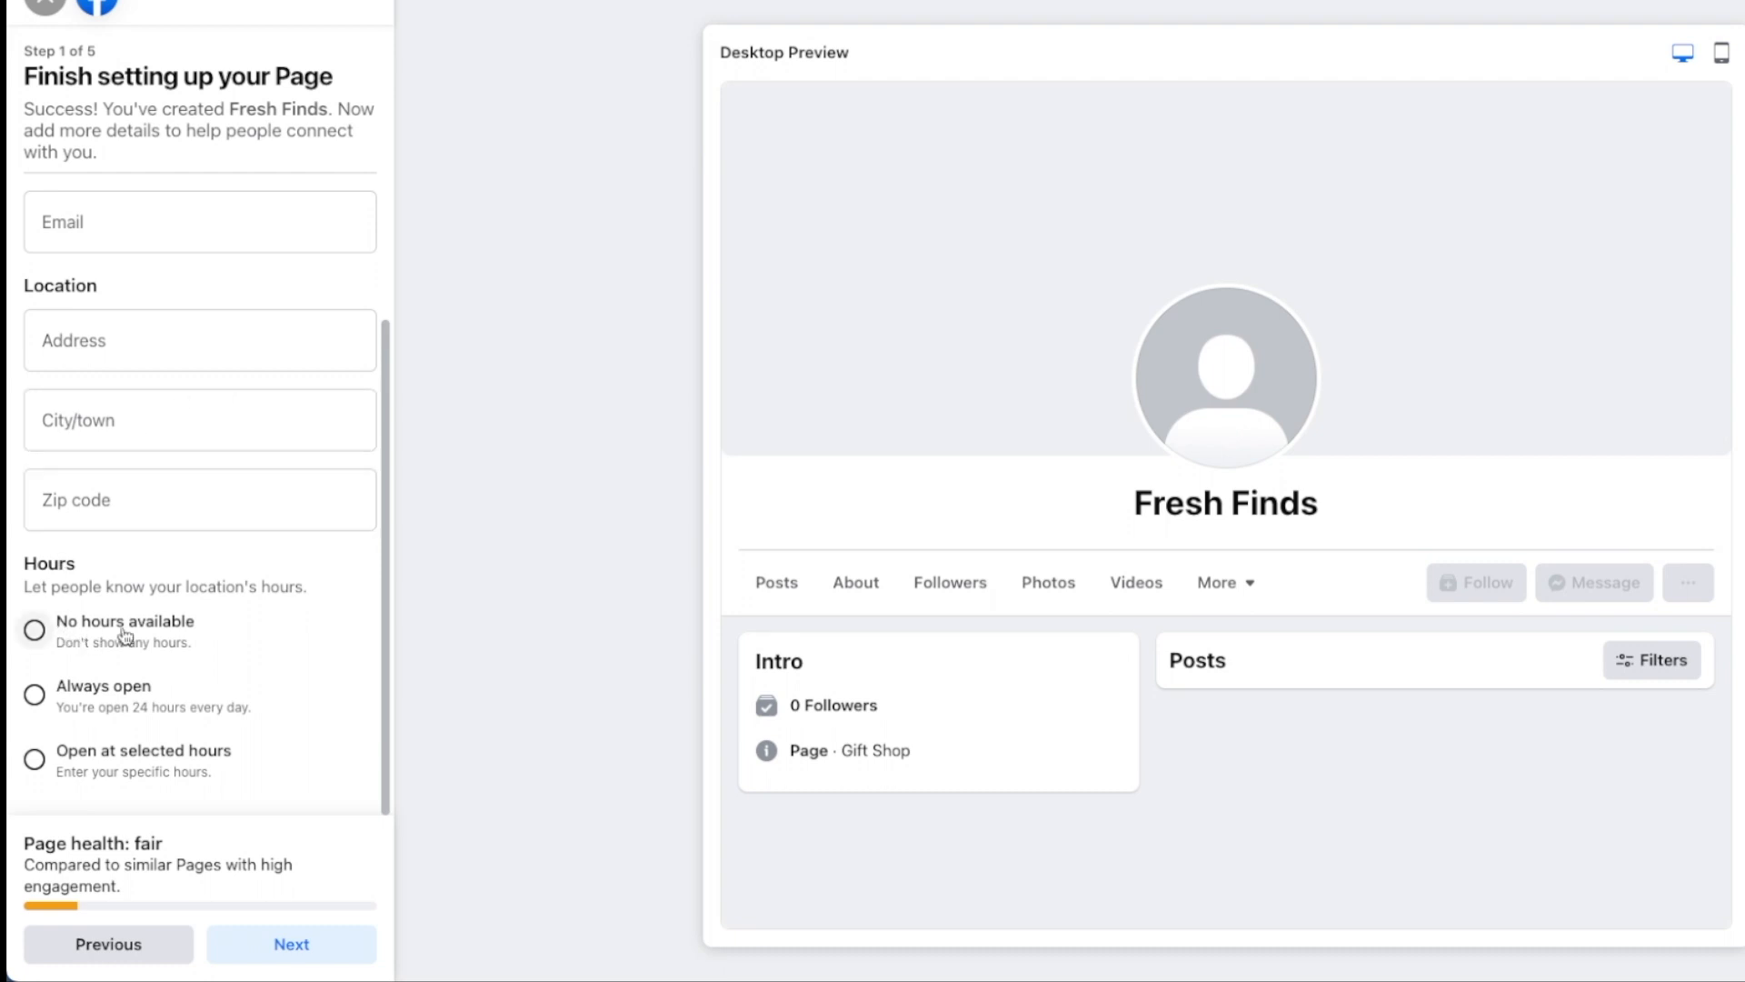
click(57, 699)
scroll(210, 695, up, 3)
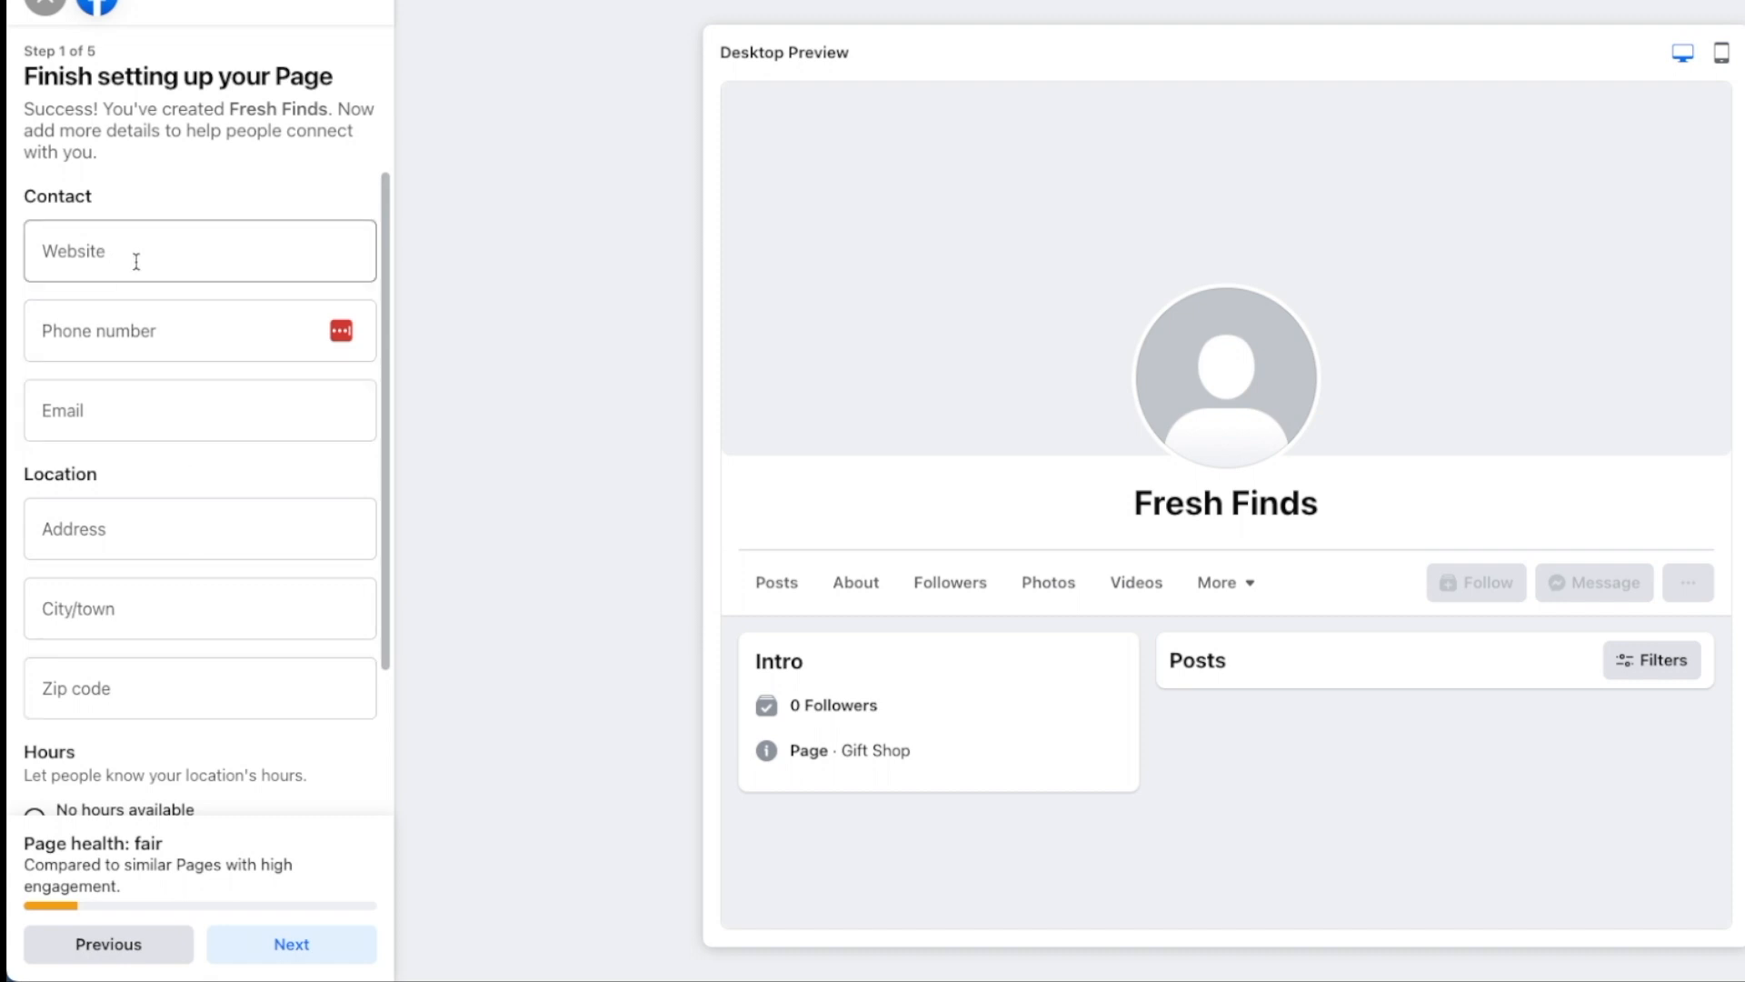
scroll(136, 262, down, 3)
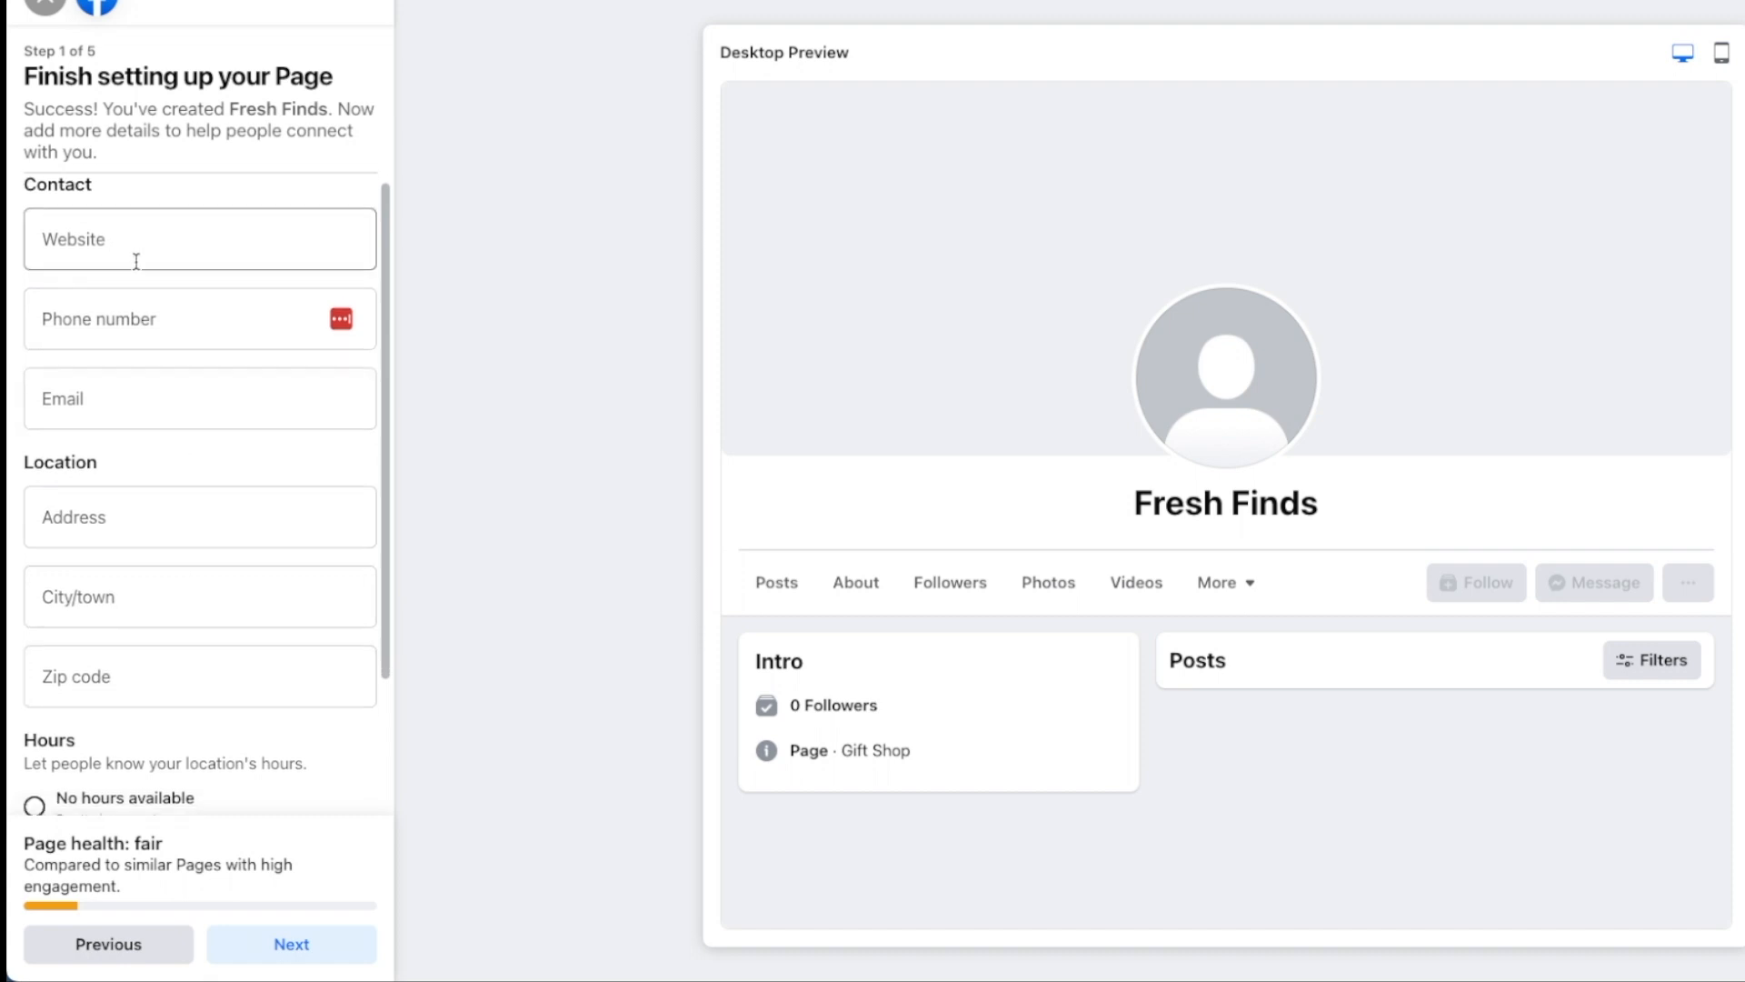
click(270, 946)
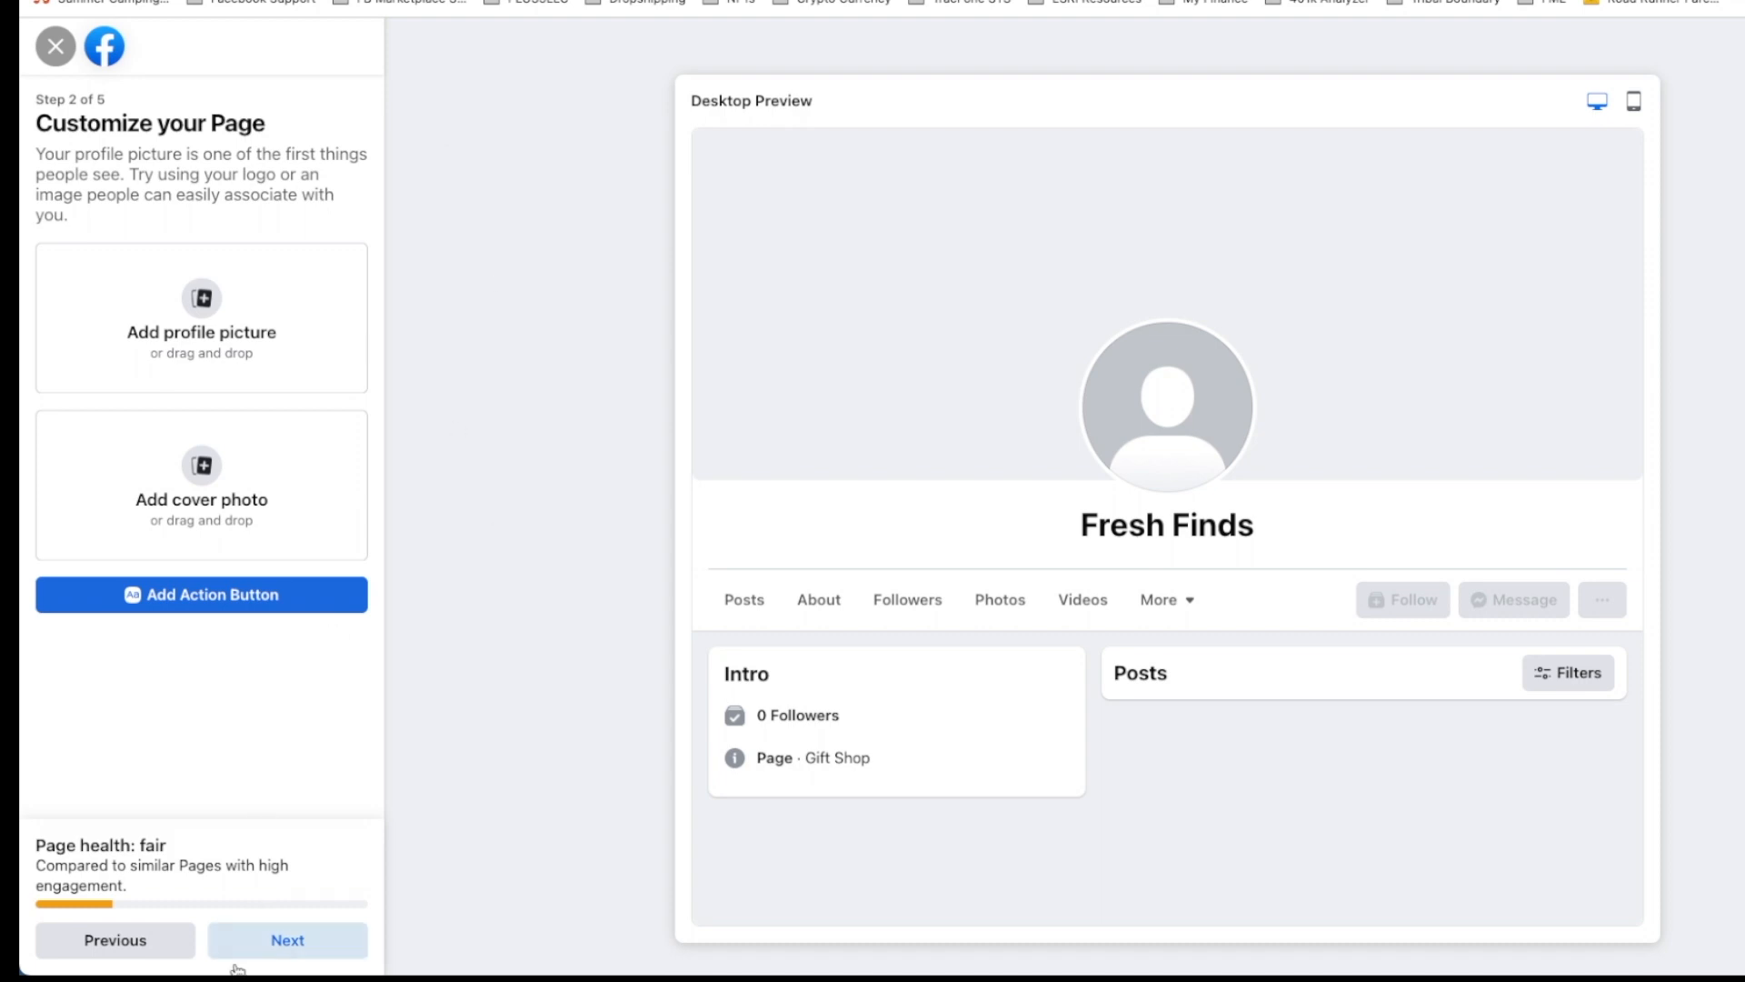
Step: Skip pictures, WhatsApp and friend invites, then finish setup with notifications left on
click(318, 945)
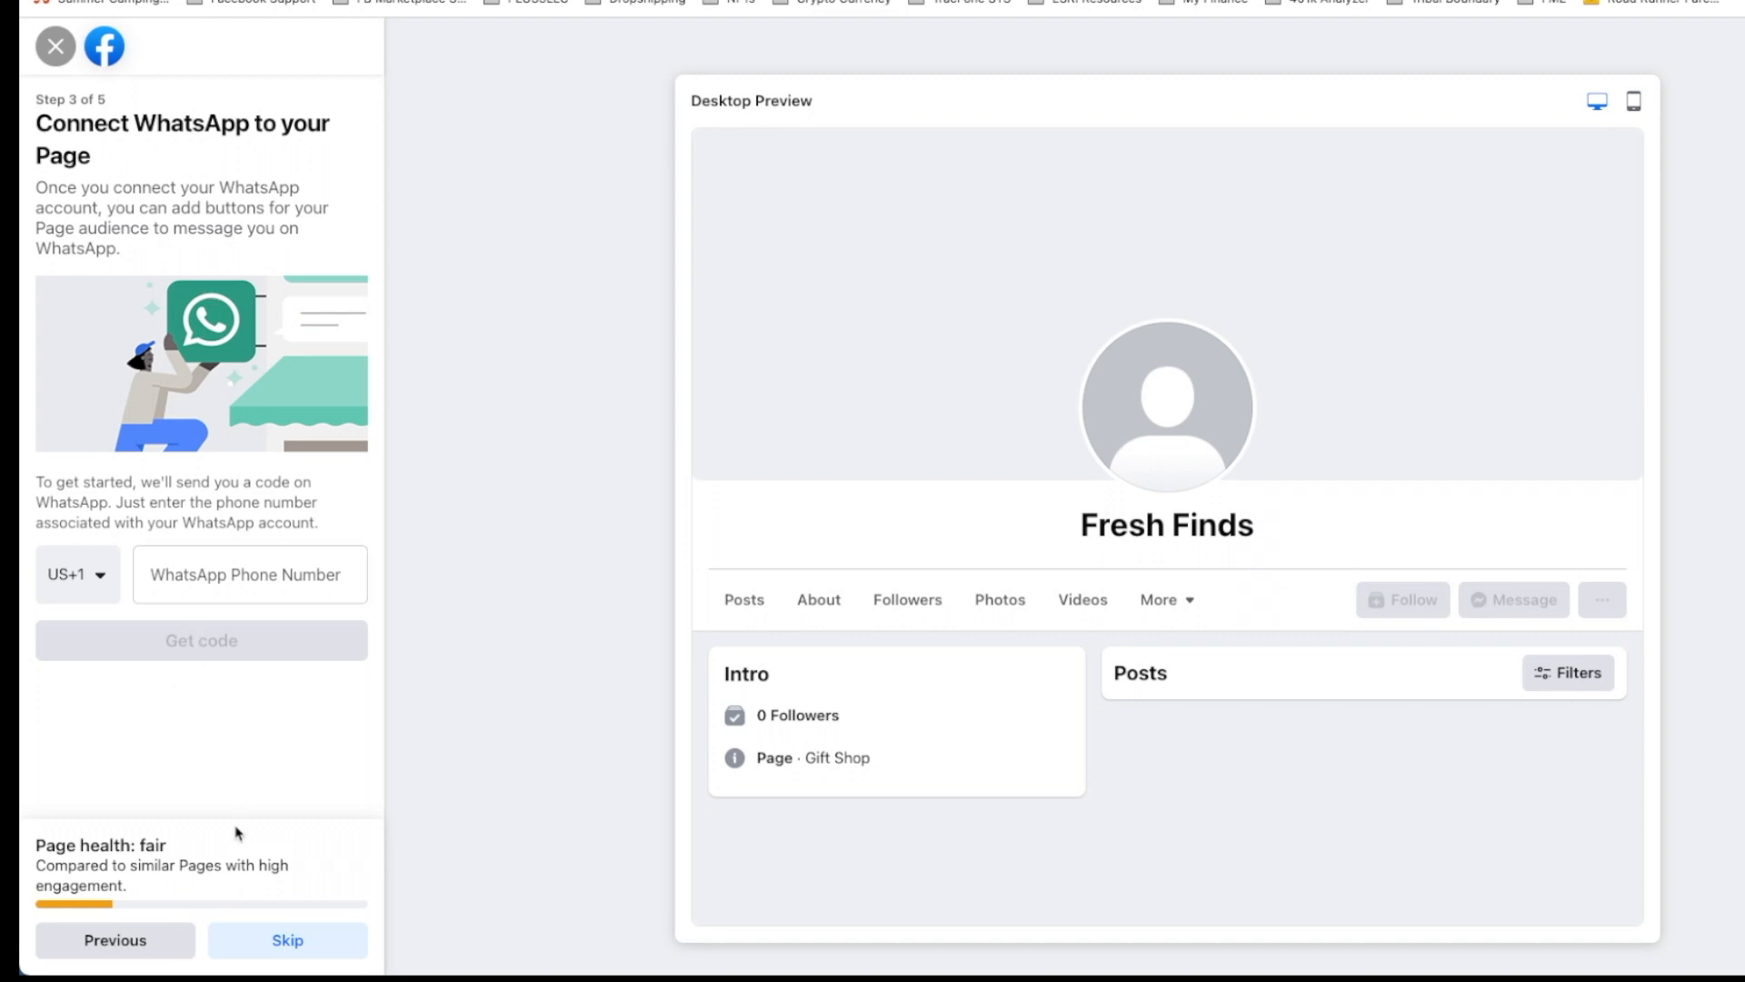
click(287, 943)
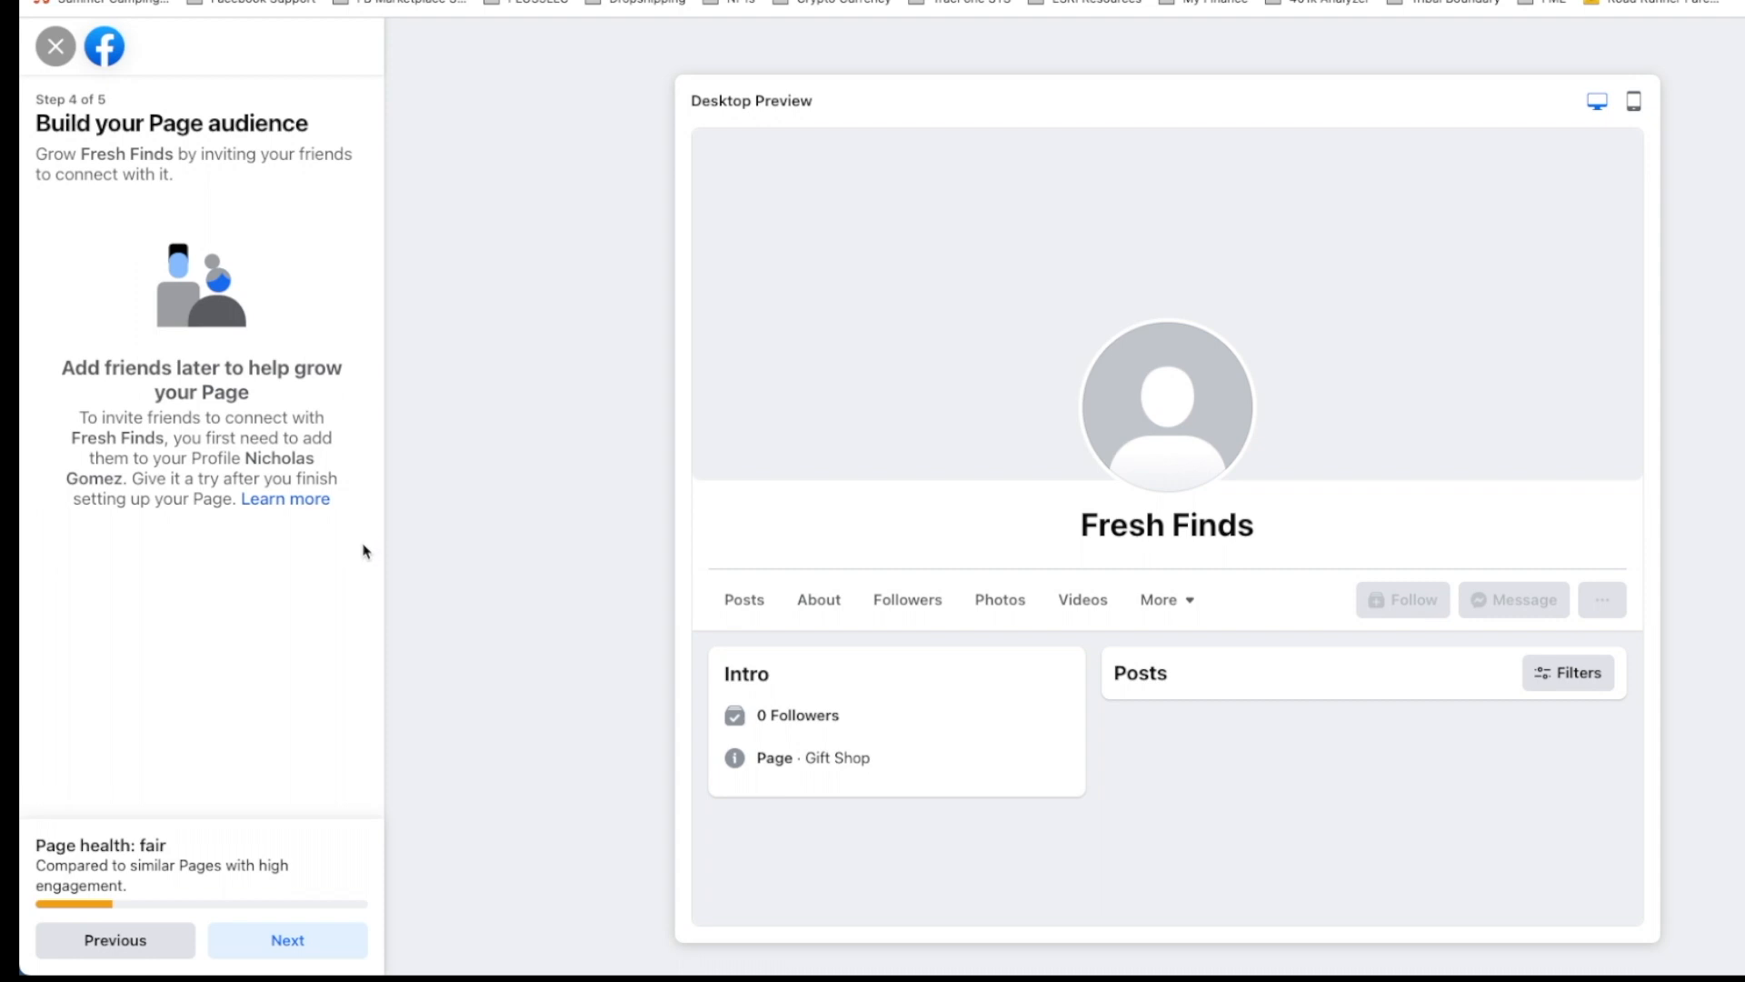
click(306, 943)
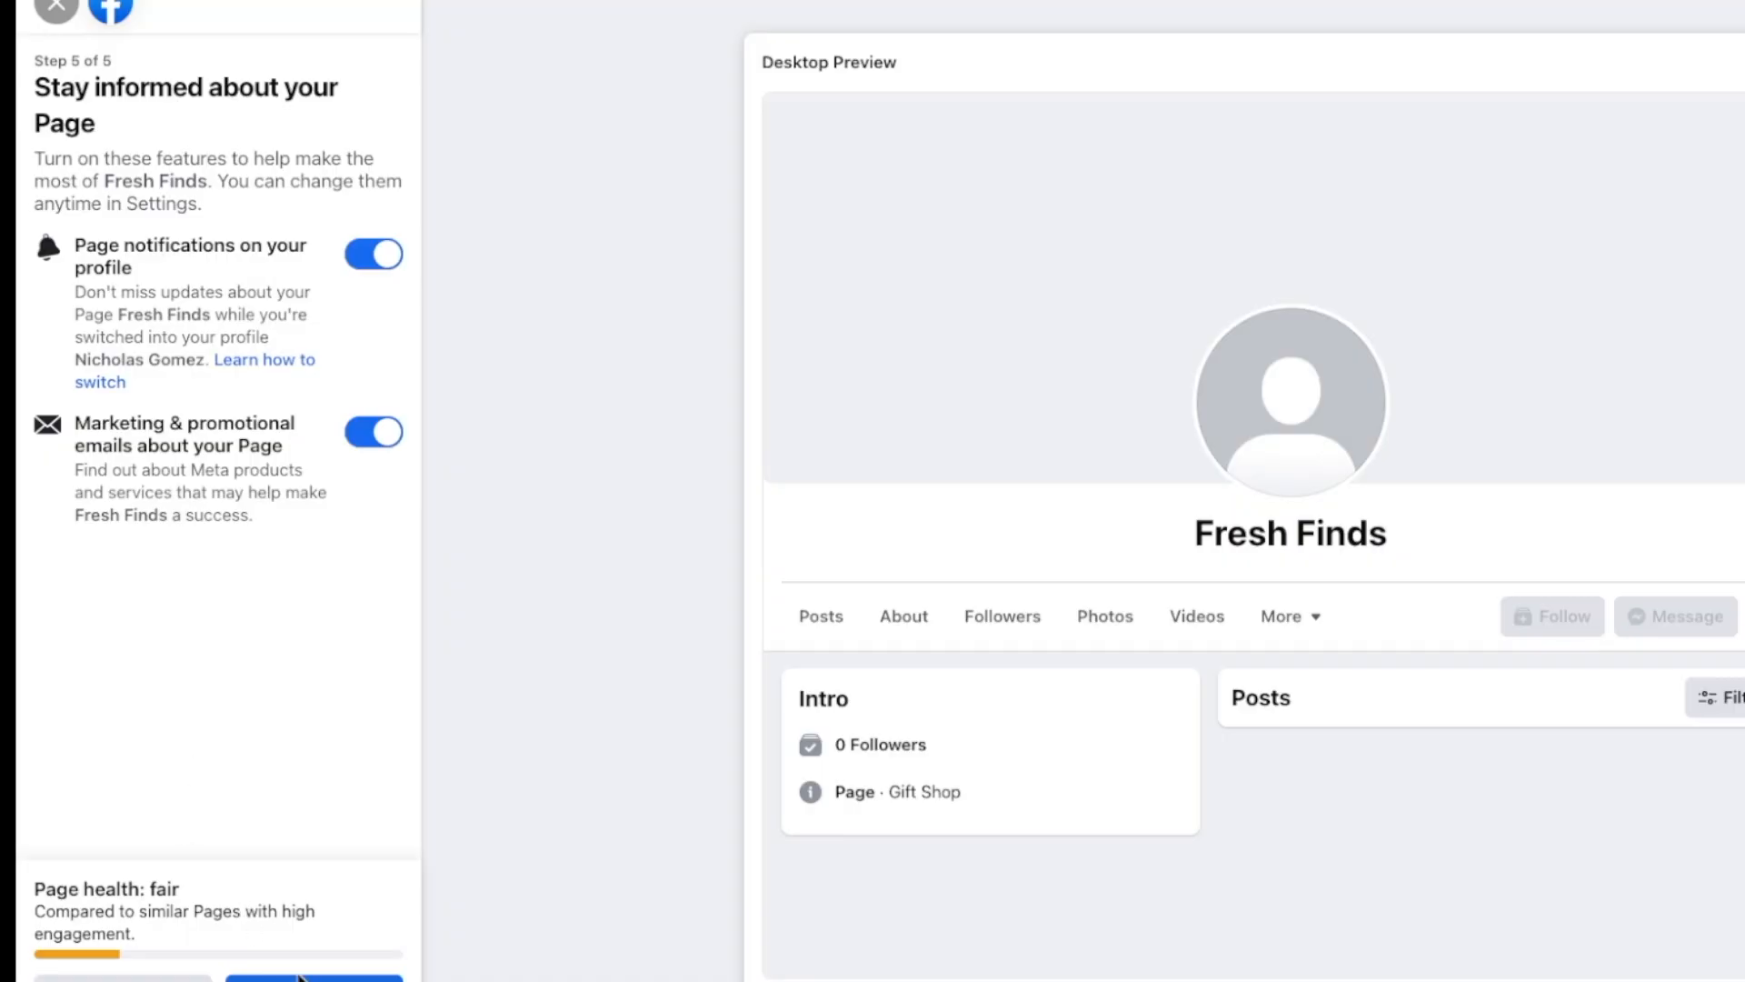
click(313, 979)
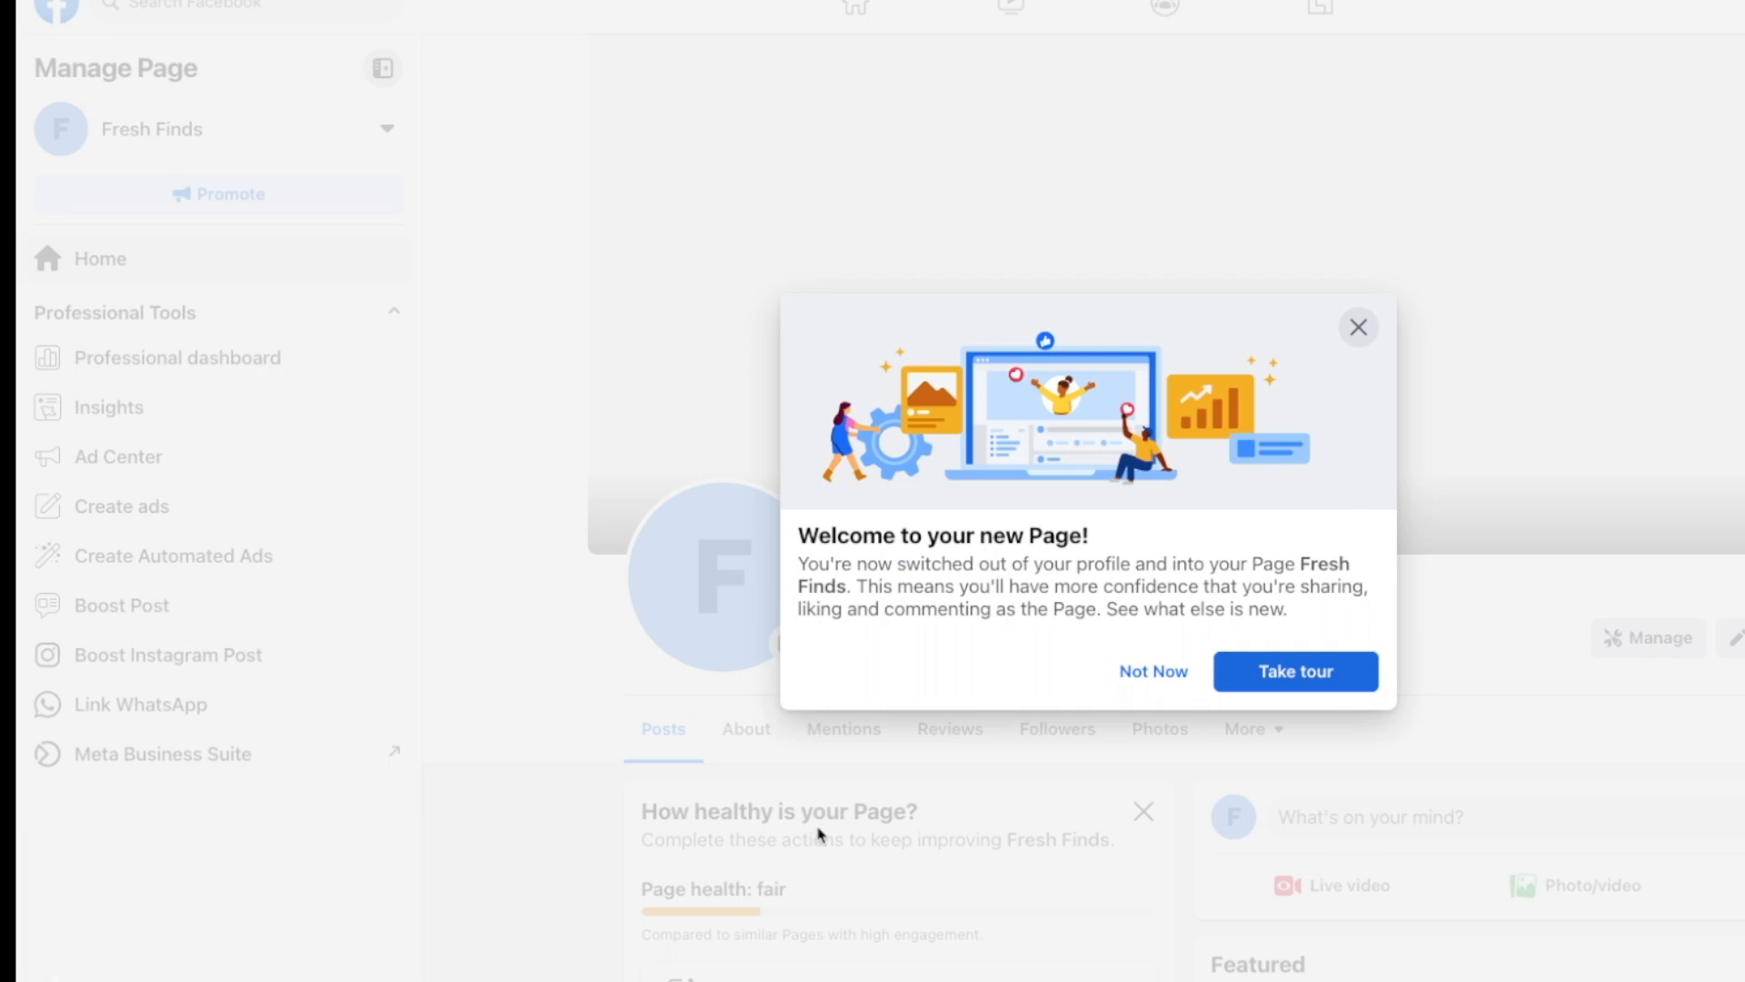
Step: Choose Not Now on the welcome dialog and look over the empty Fresh Finds Page
click(1360, 328)
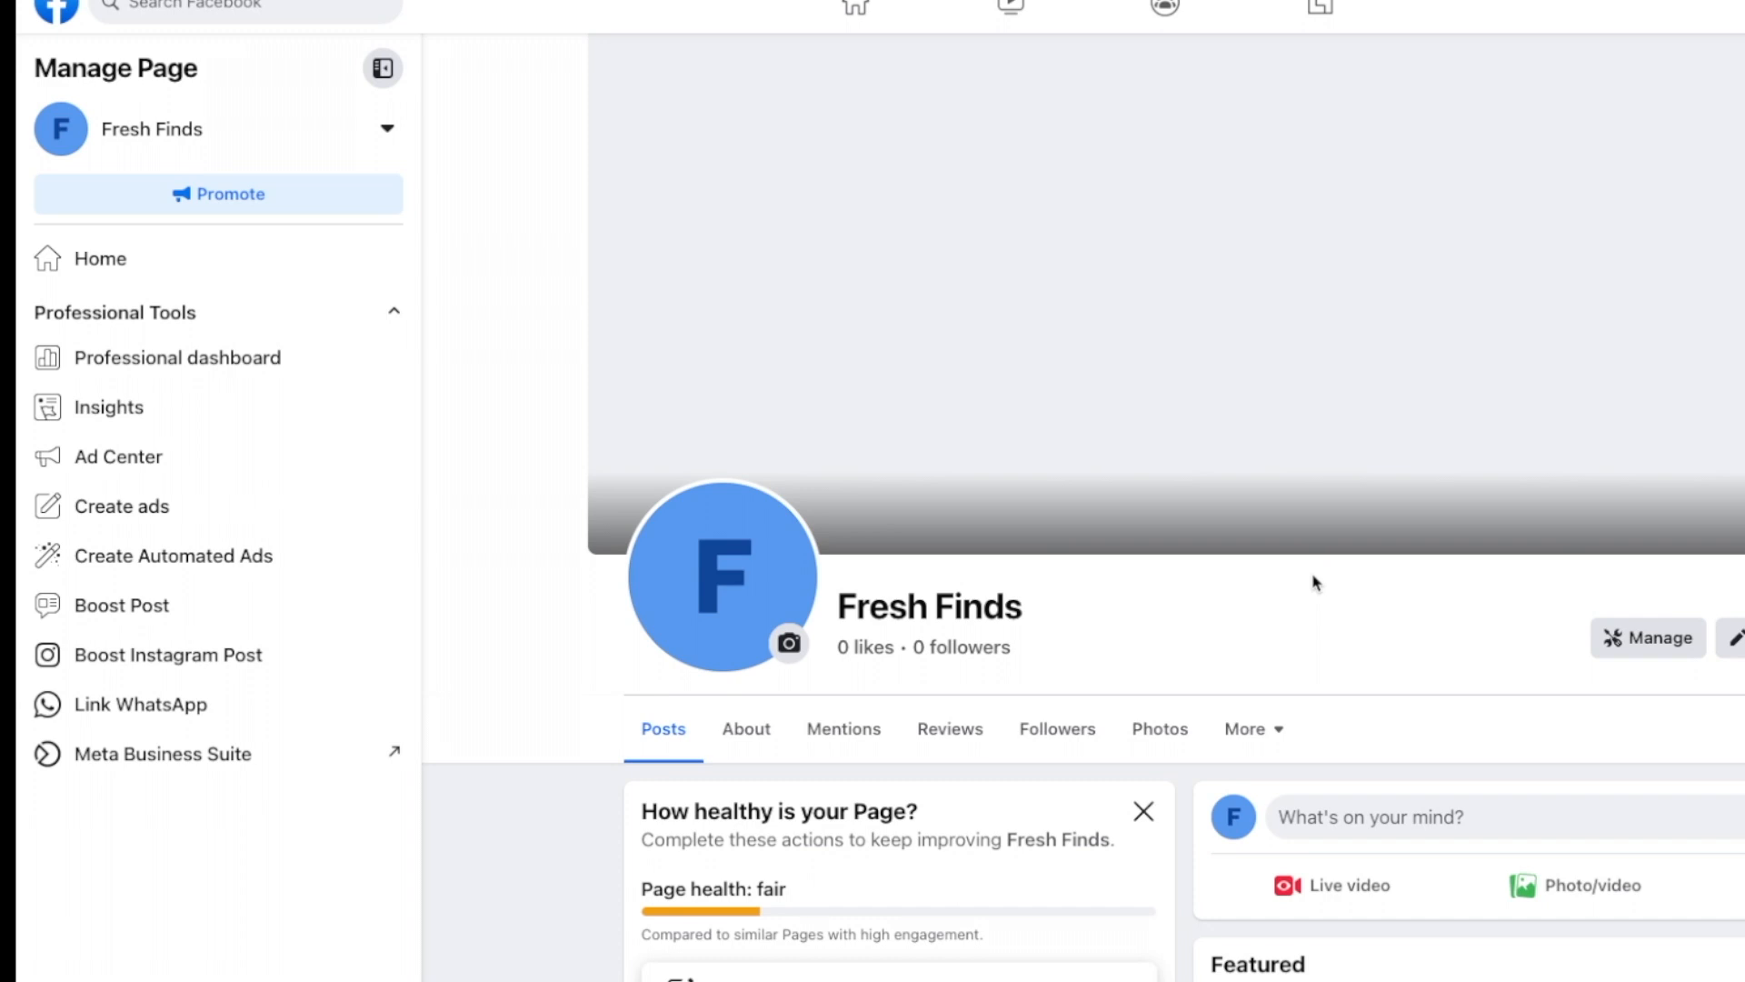
scroll(1315, 582, down, 2)
scroll(1315, 575, down, 10)
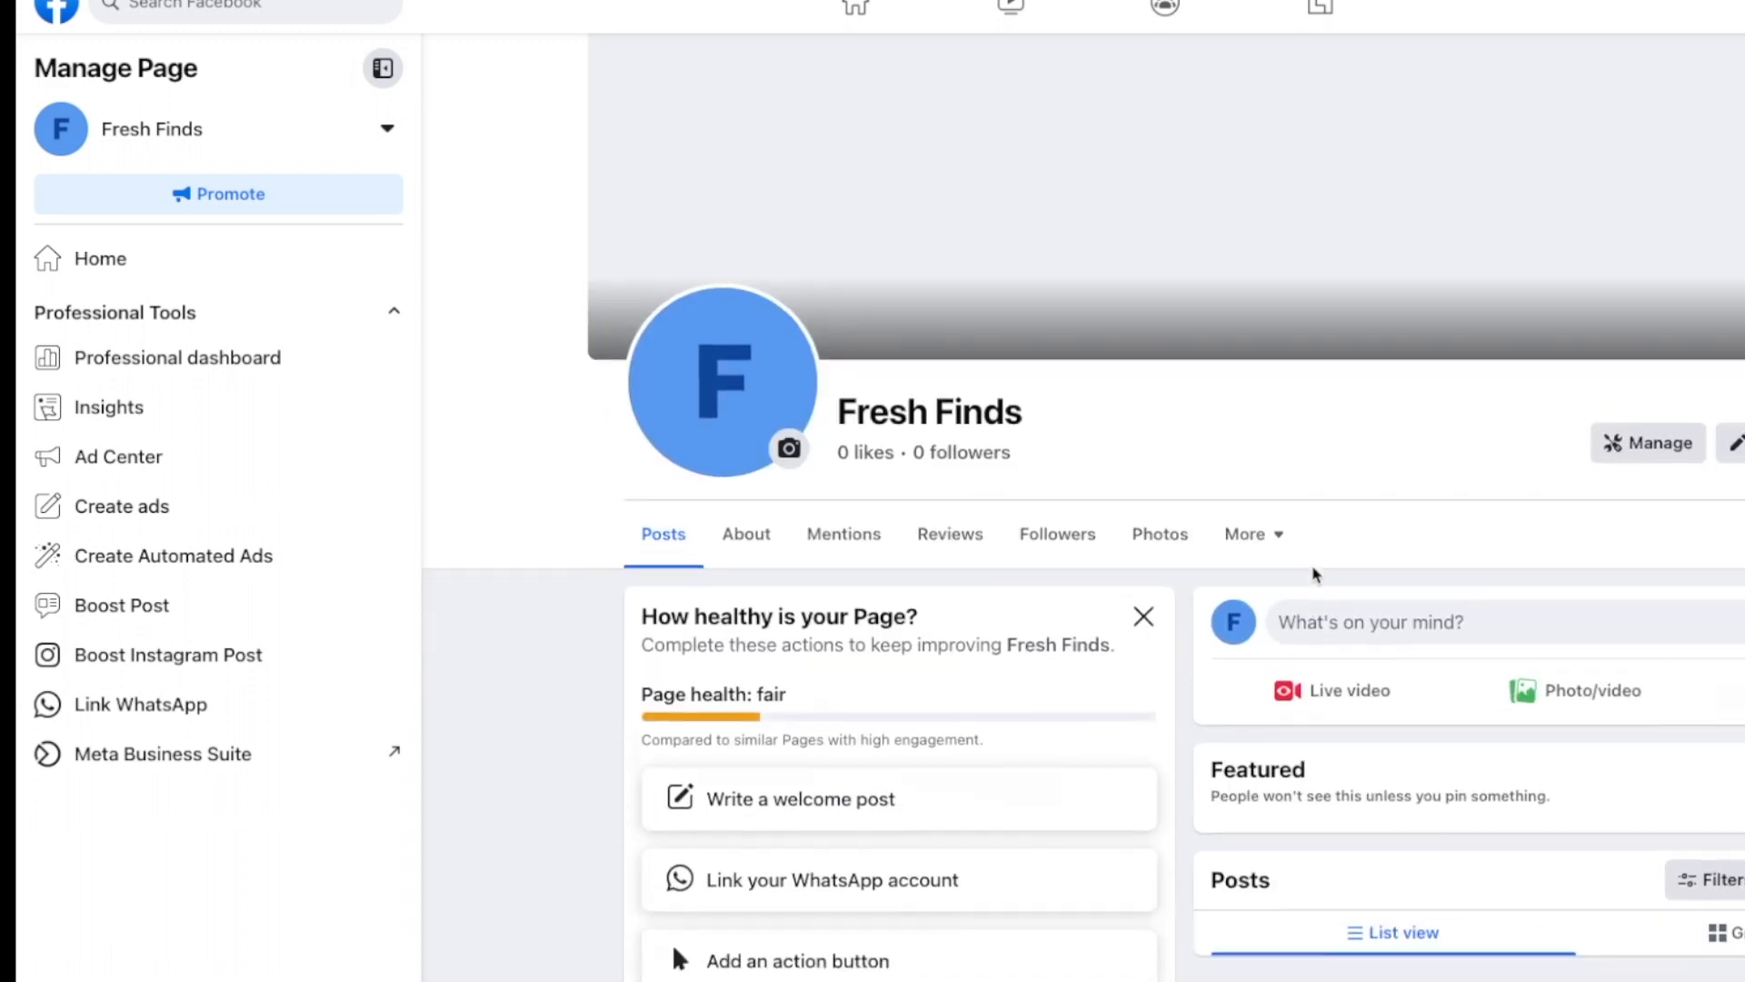
scroll(1315, 572, up, 12)
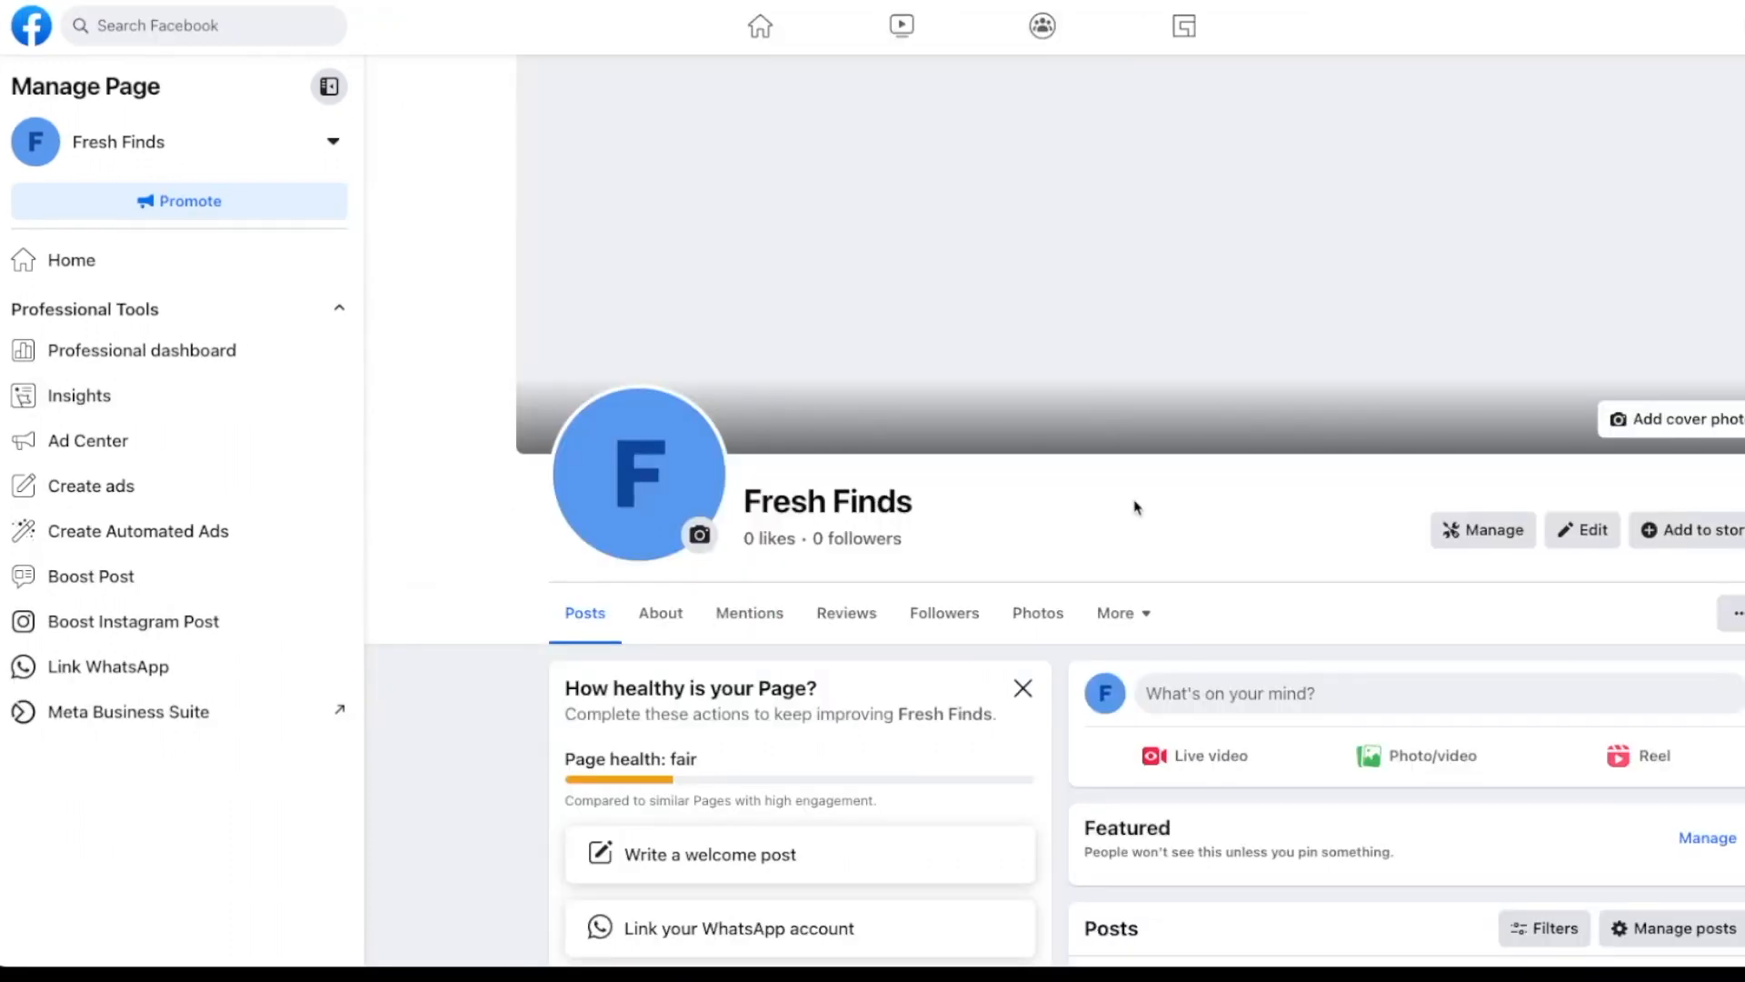
Step: Upload FF-BANNER.png as the cover photo, nudge it slightly lower, and save it
click(1684, 424)
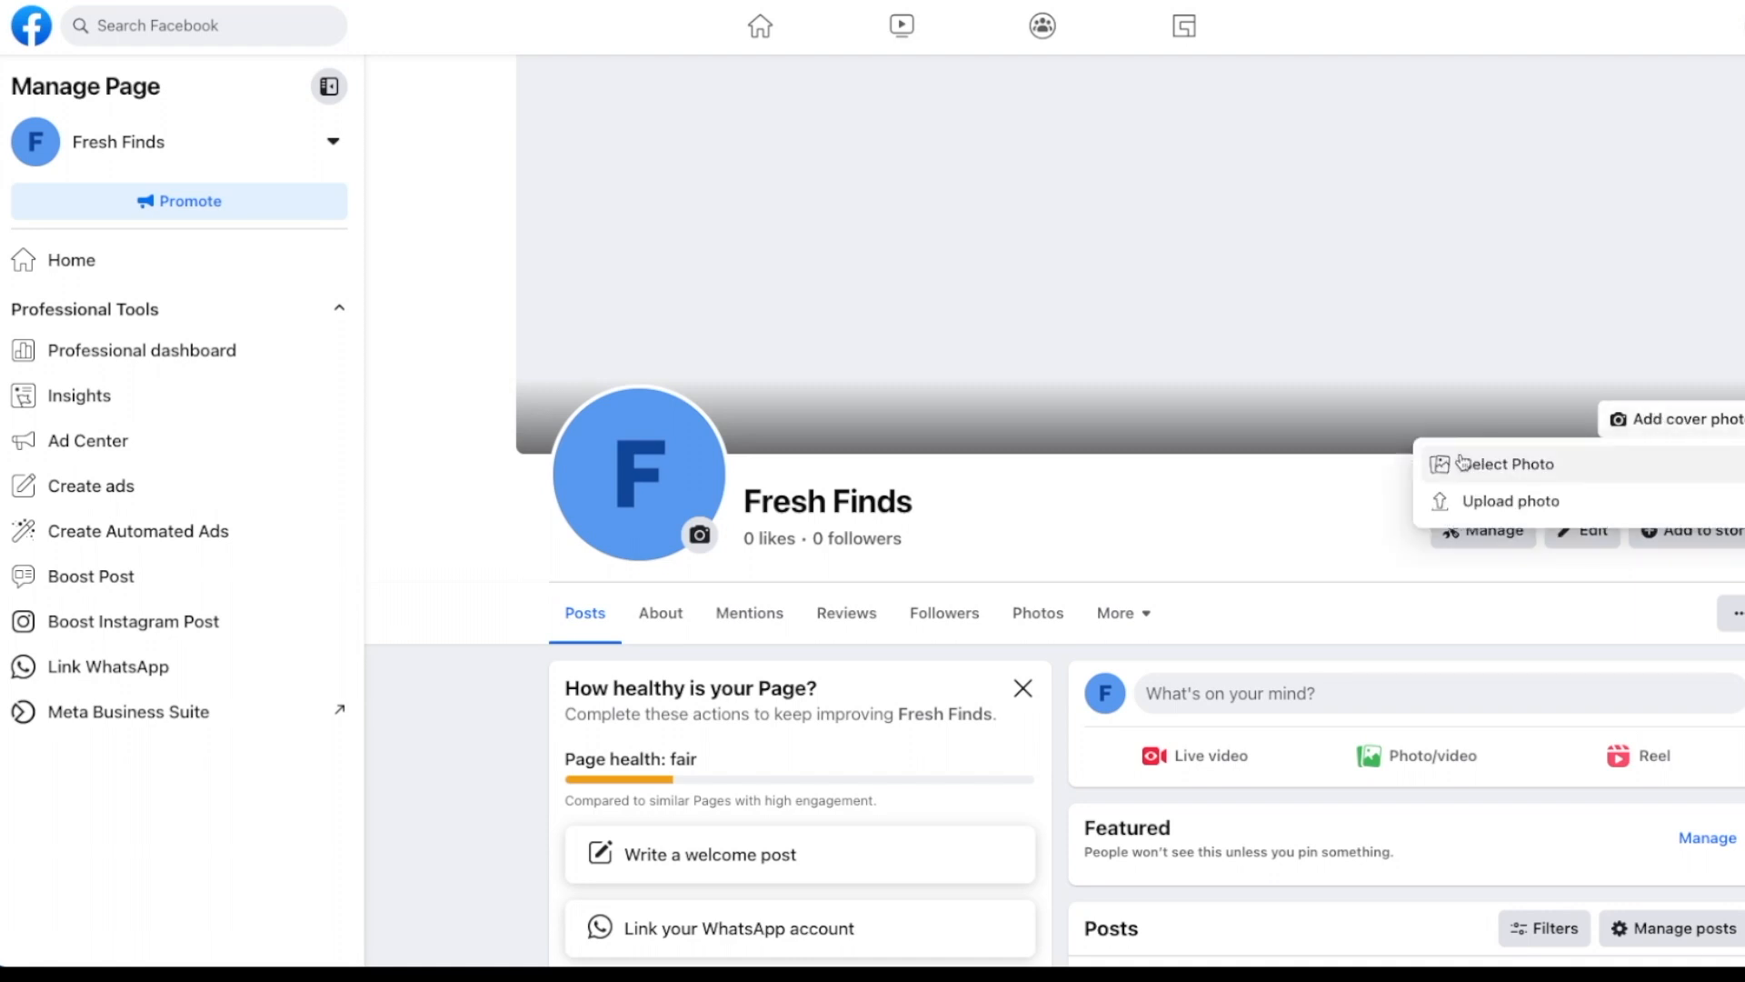
click(1492, 509)
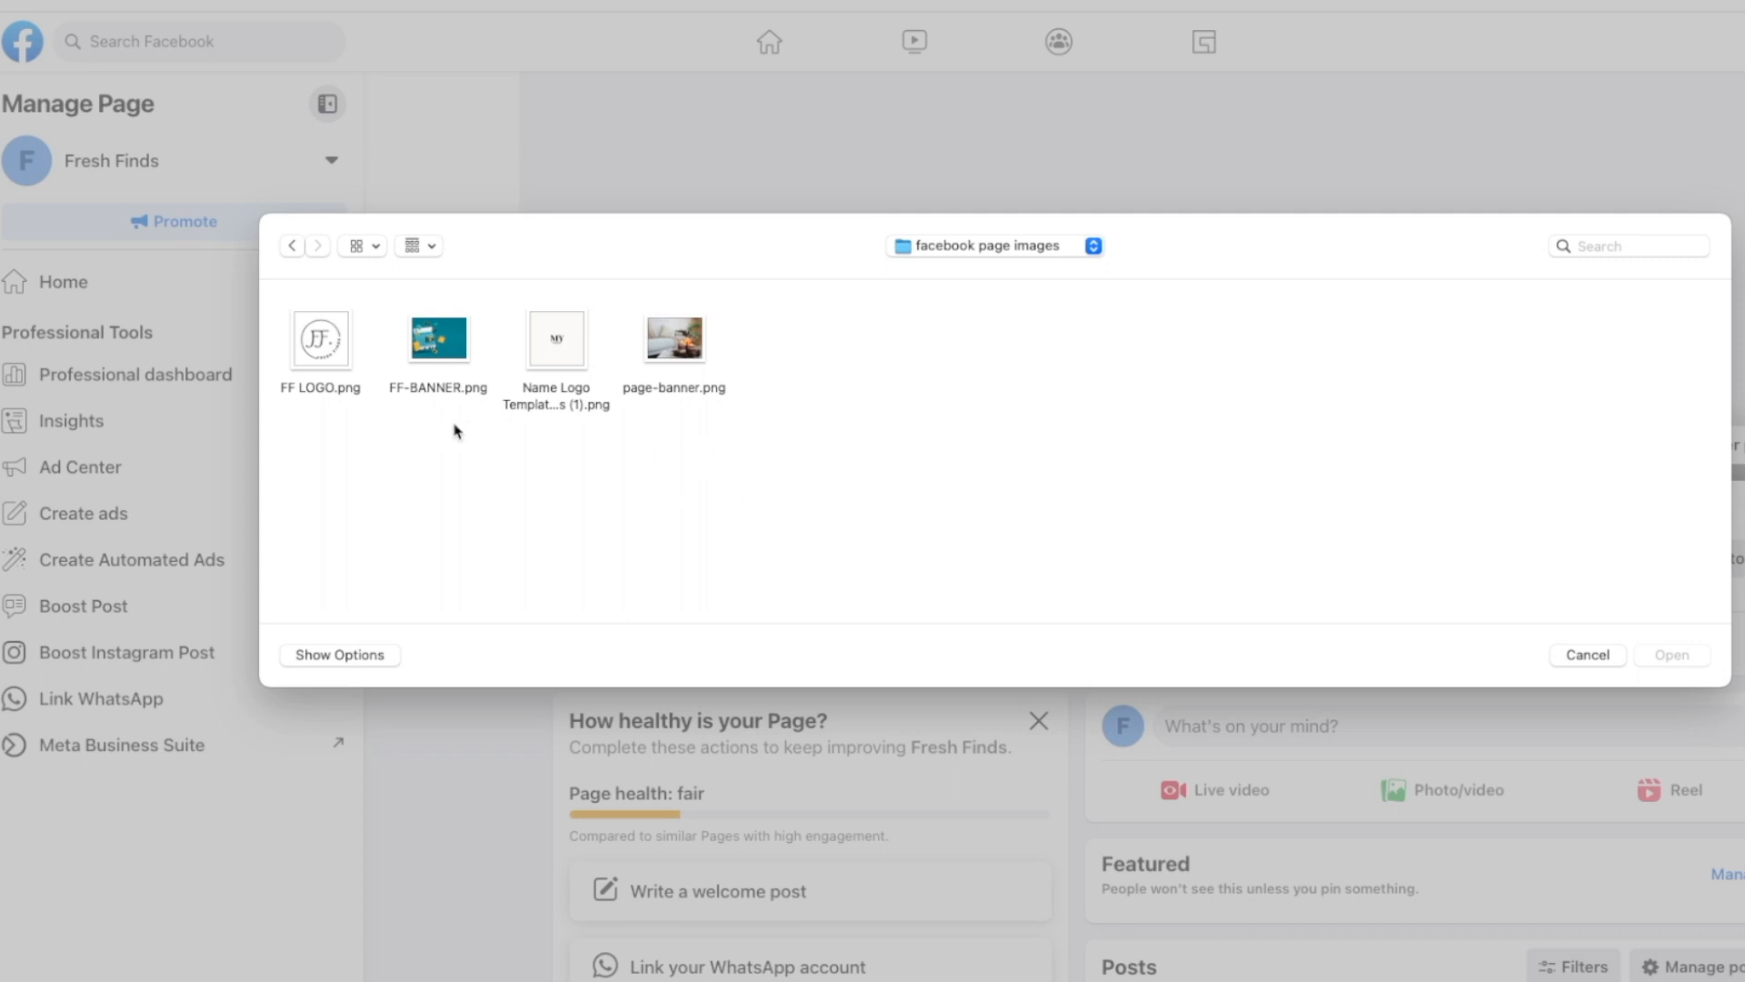
click(441, 350)
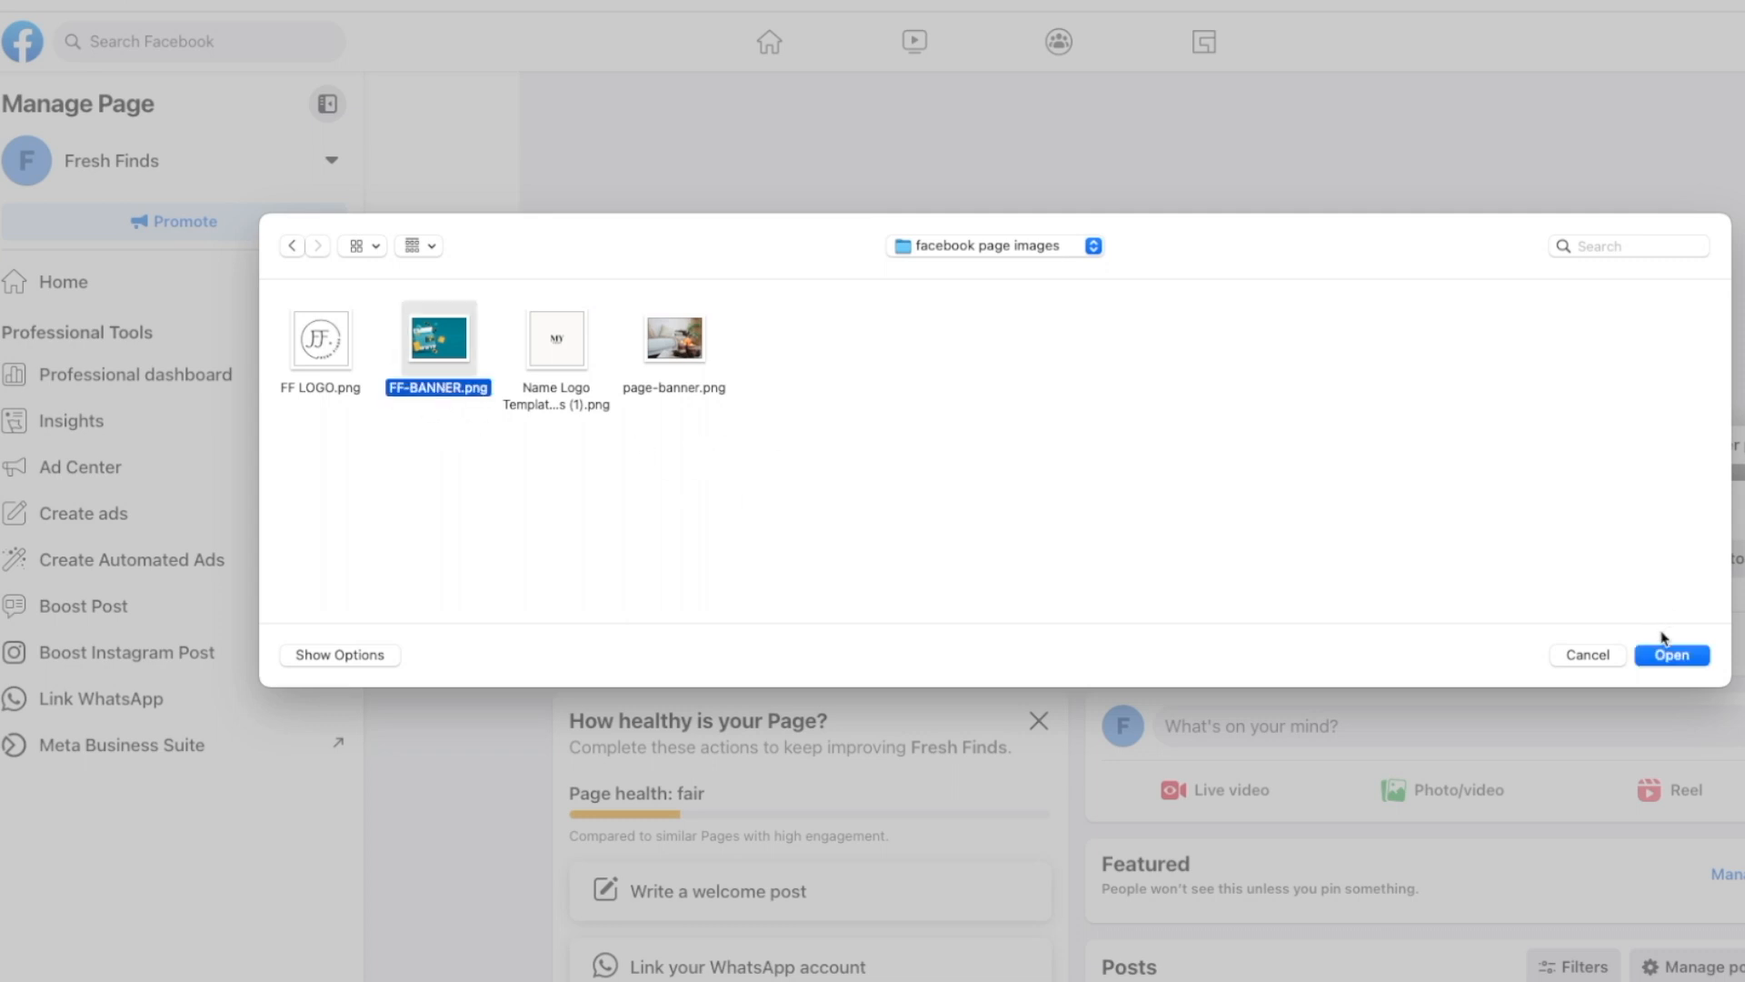
click(1668, 653)
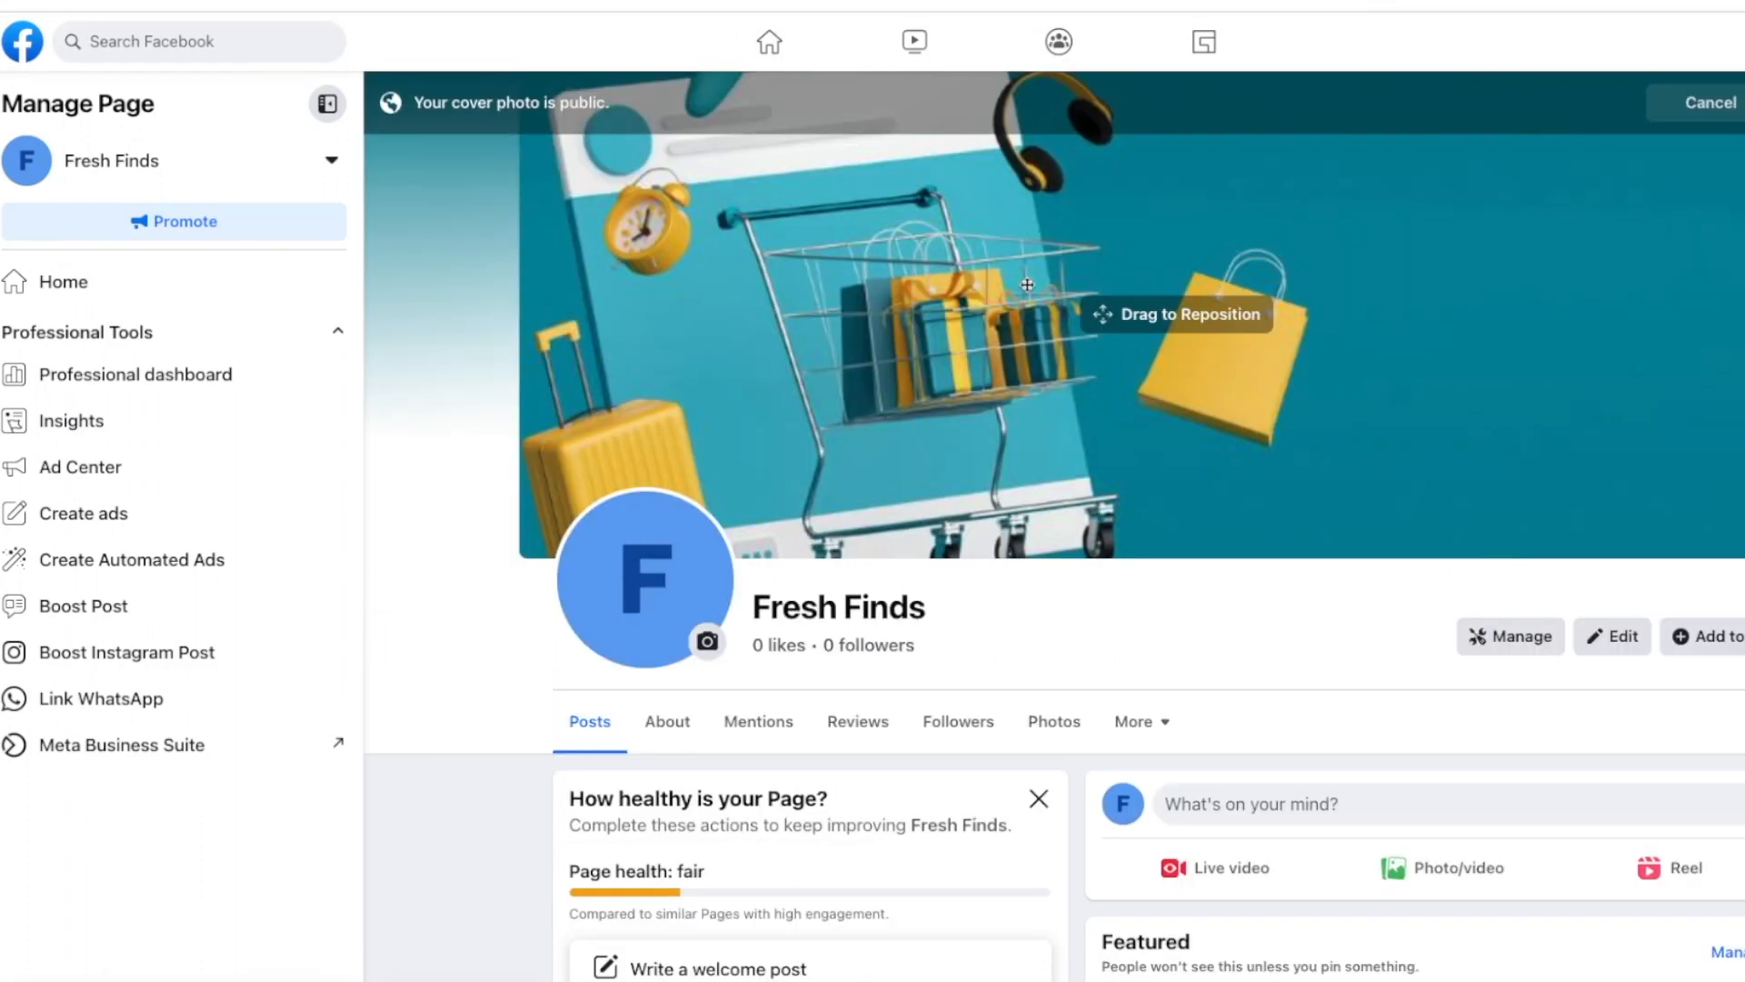
drag(1382, 378, 1415, 397)
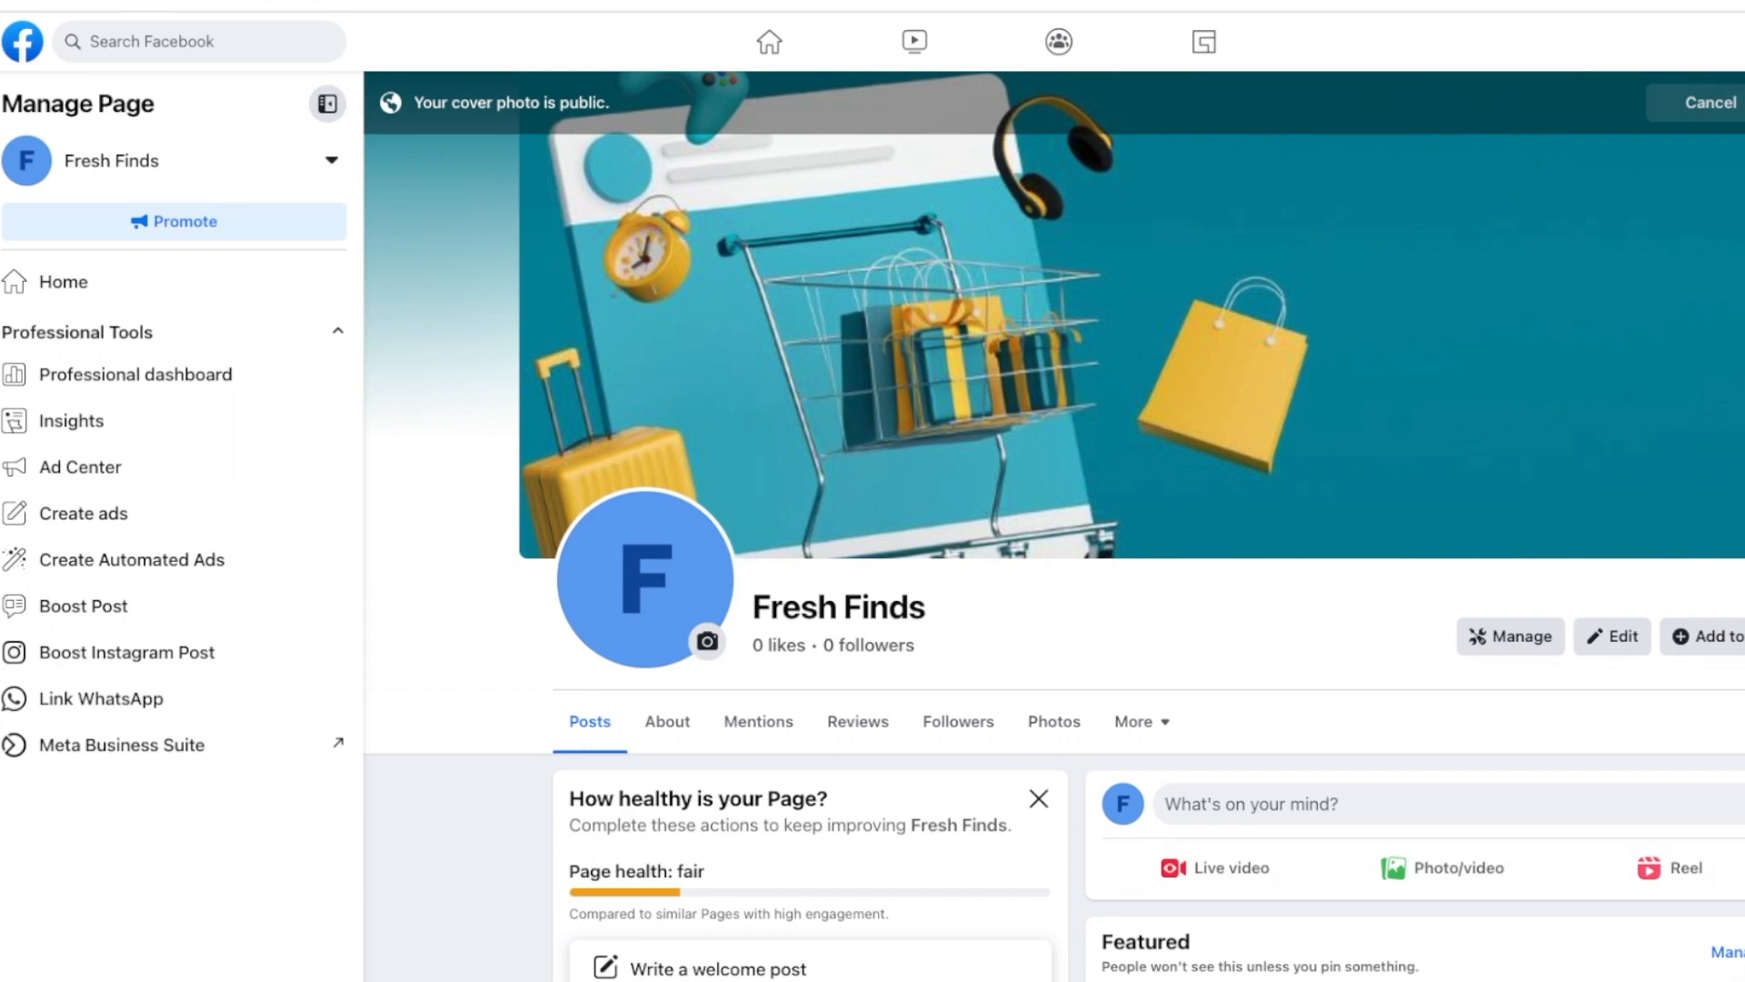
click(1744, 103)
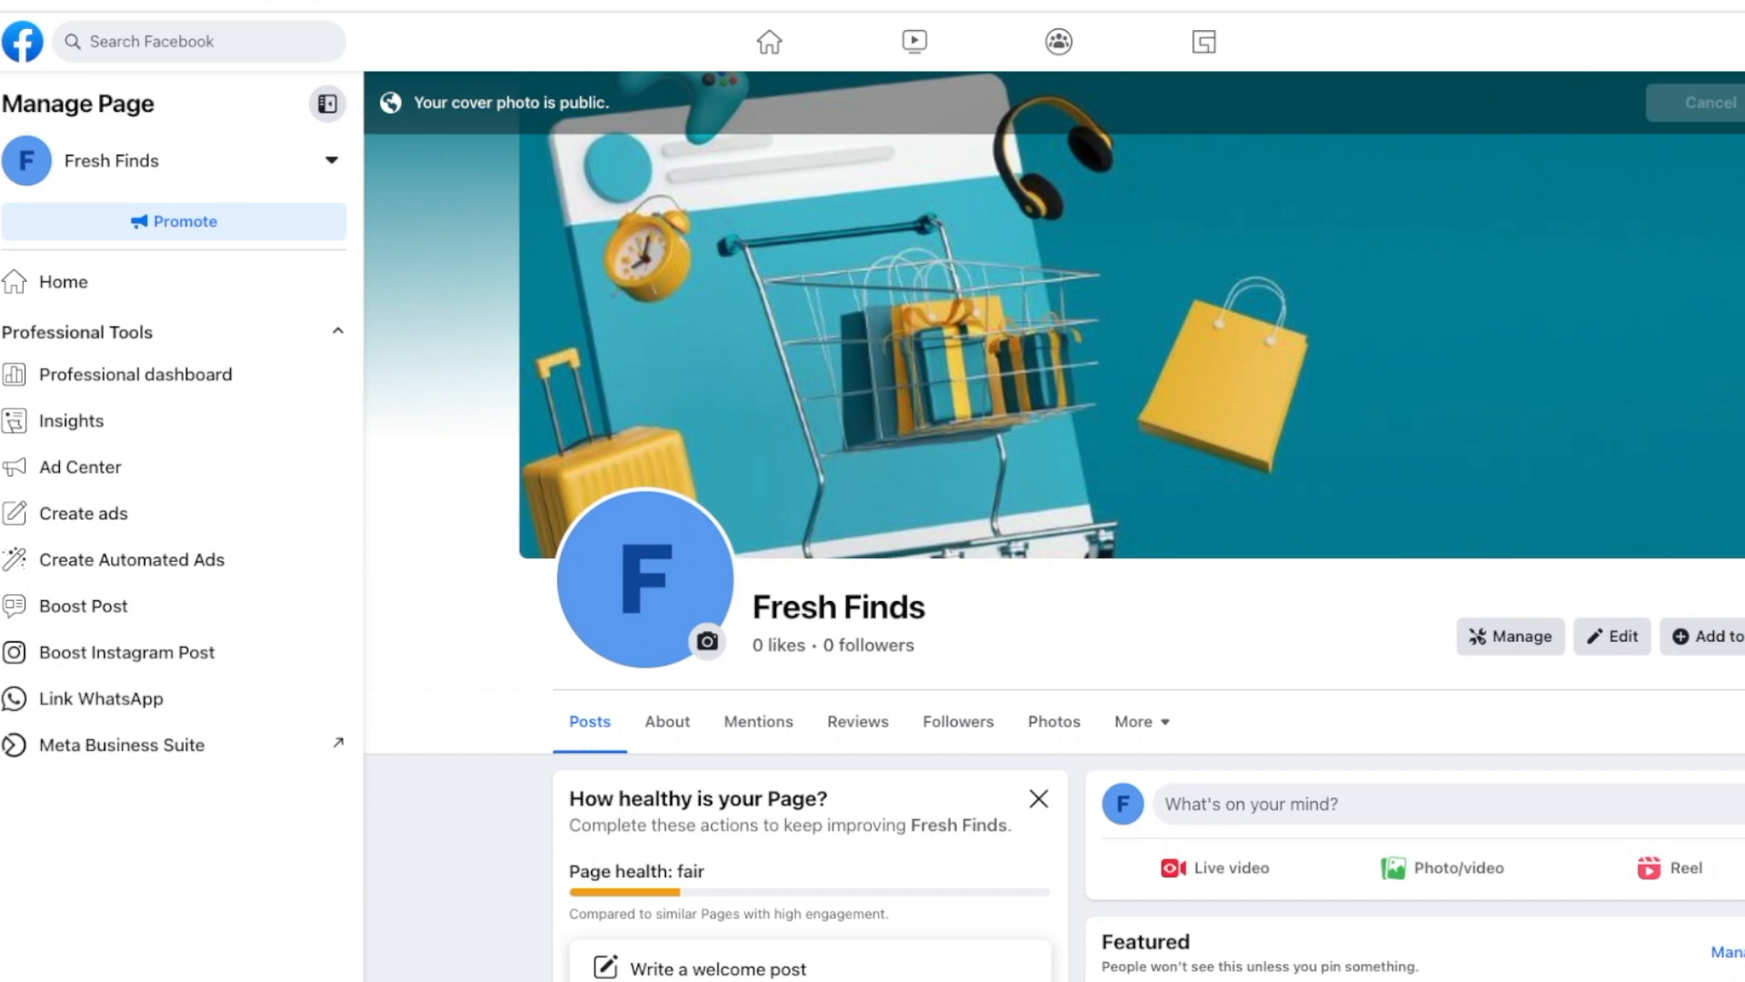
click(662, 597)
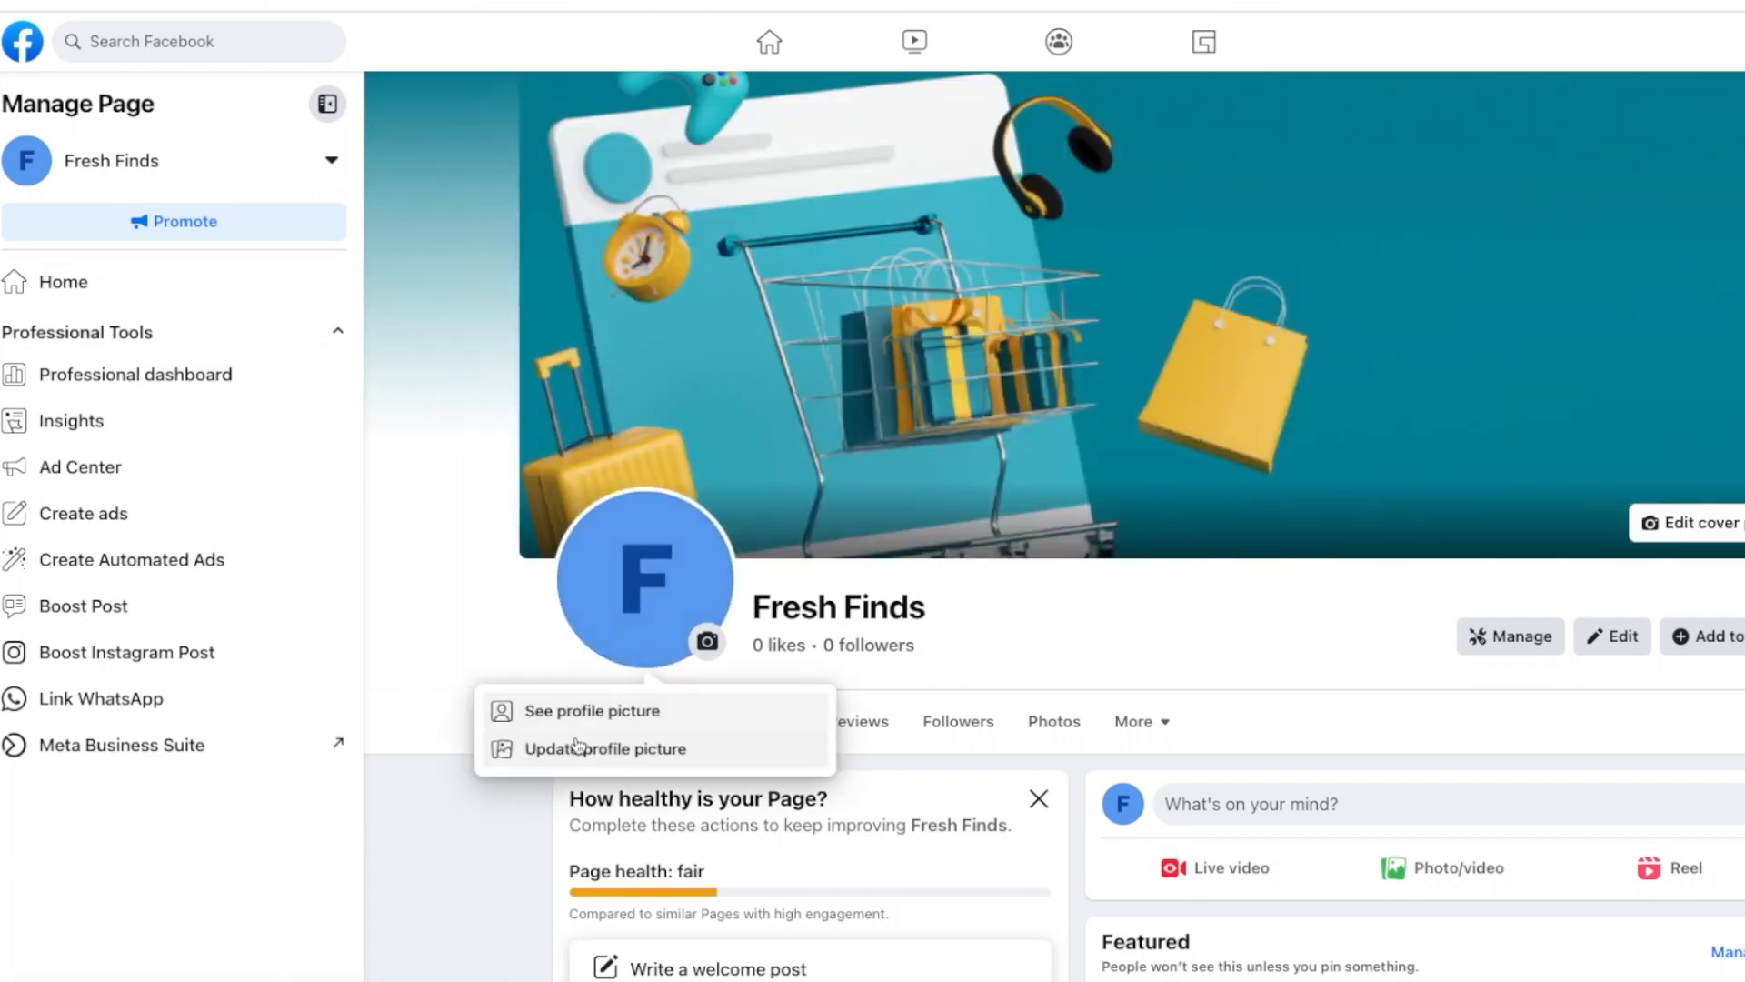
Step: Swap the plain F profile picture for the circular FF LOGO.png and save it
click(602, 711)
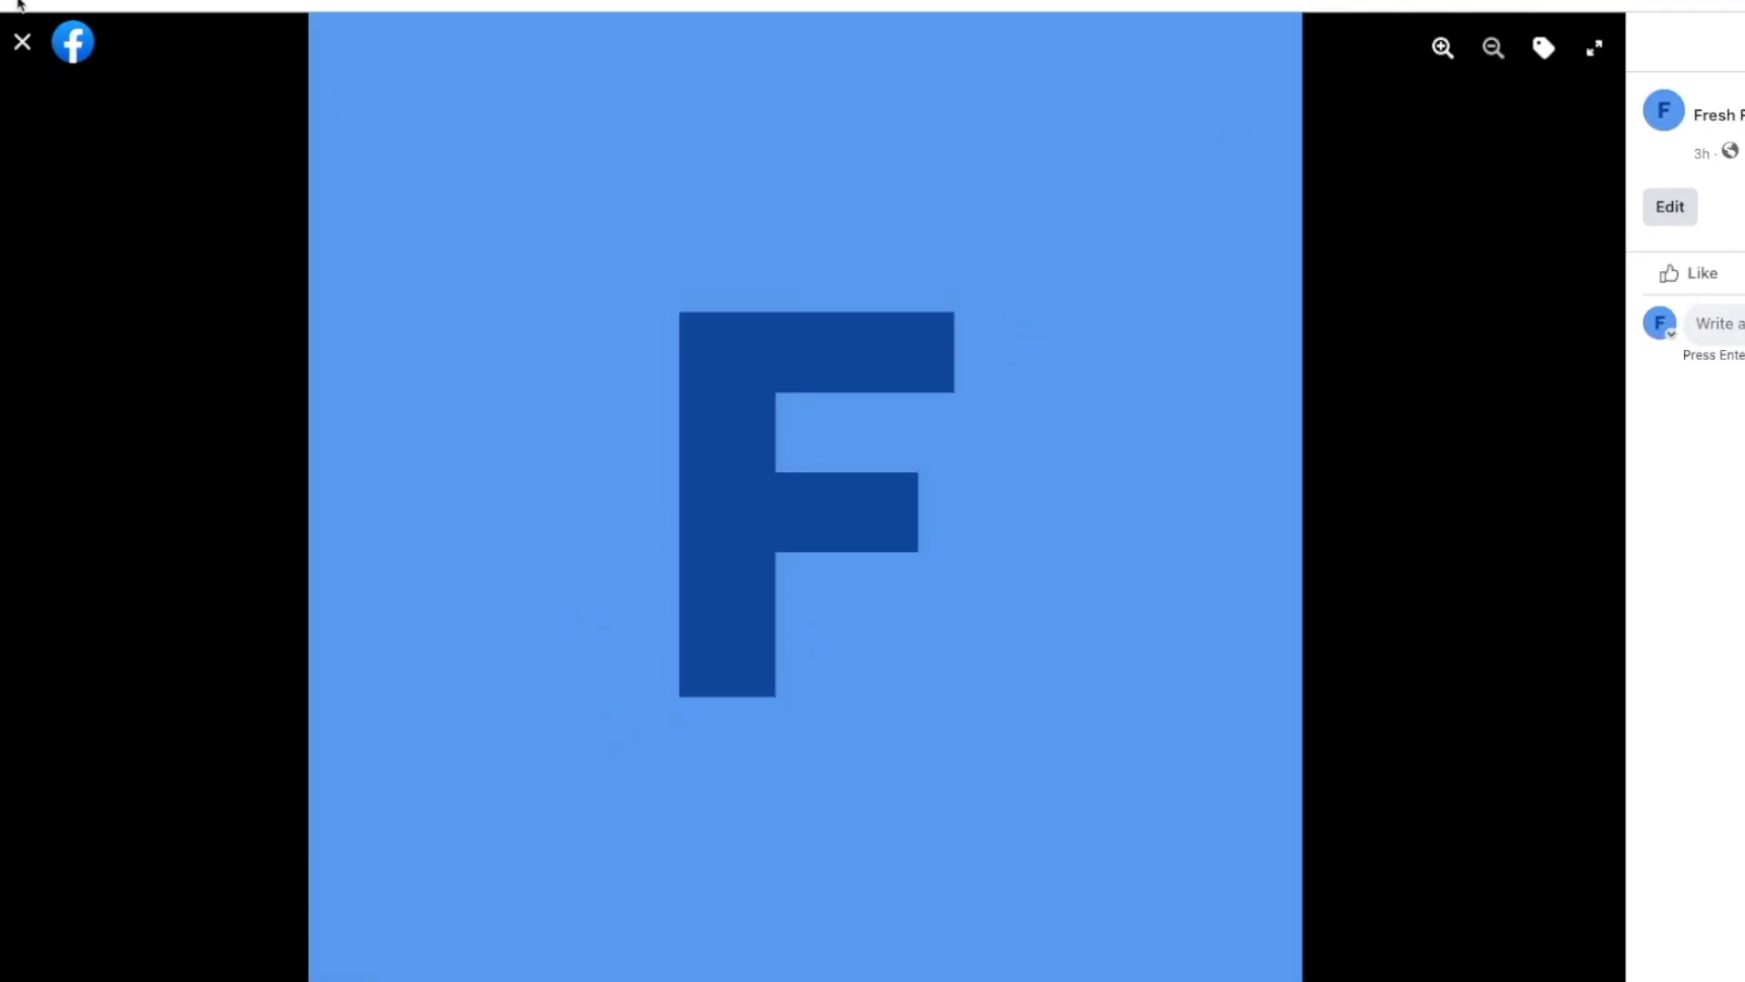
click(24, 44)
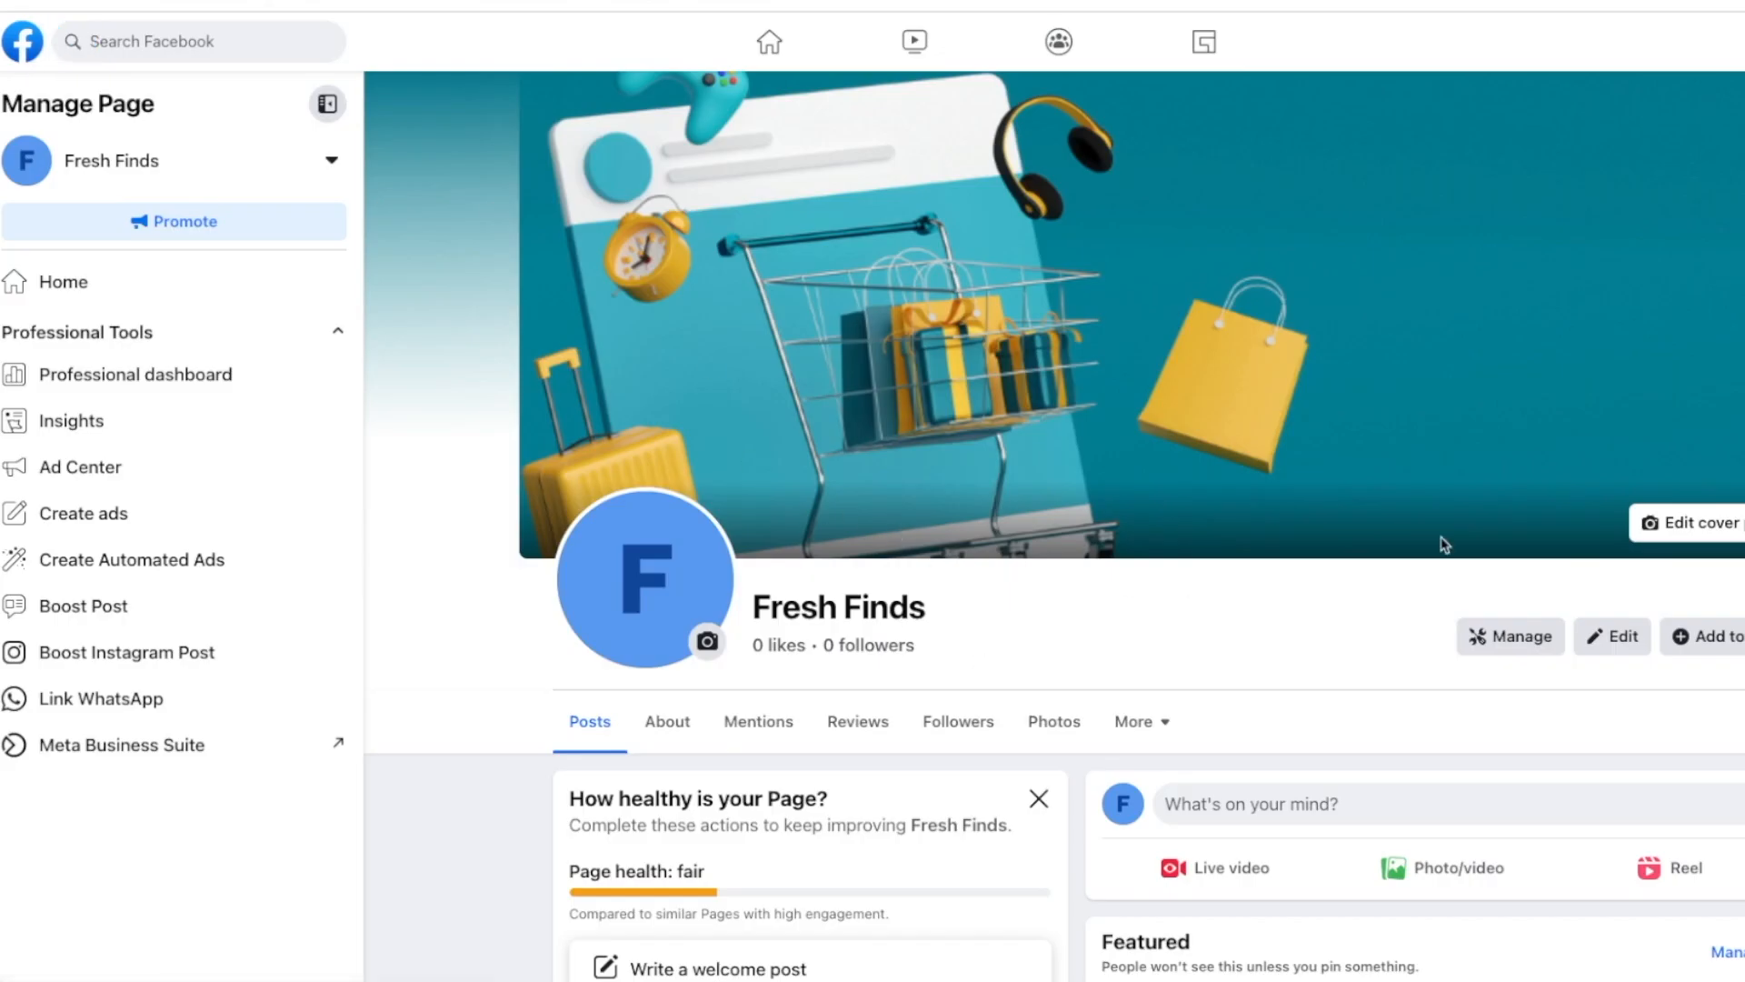
scroll(1345, 632, down, 2)
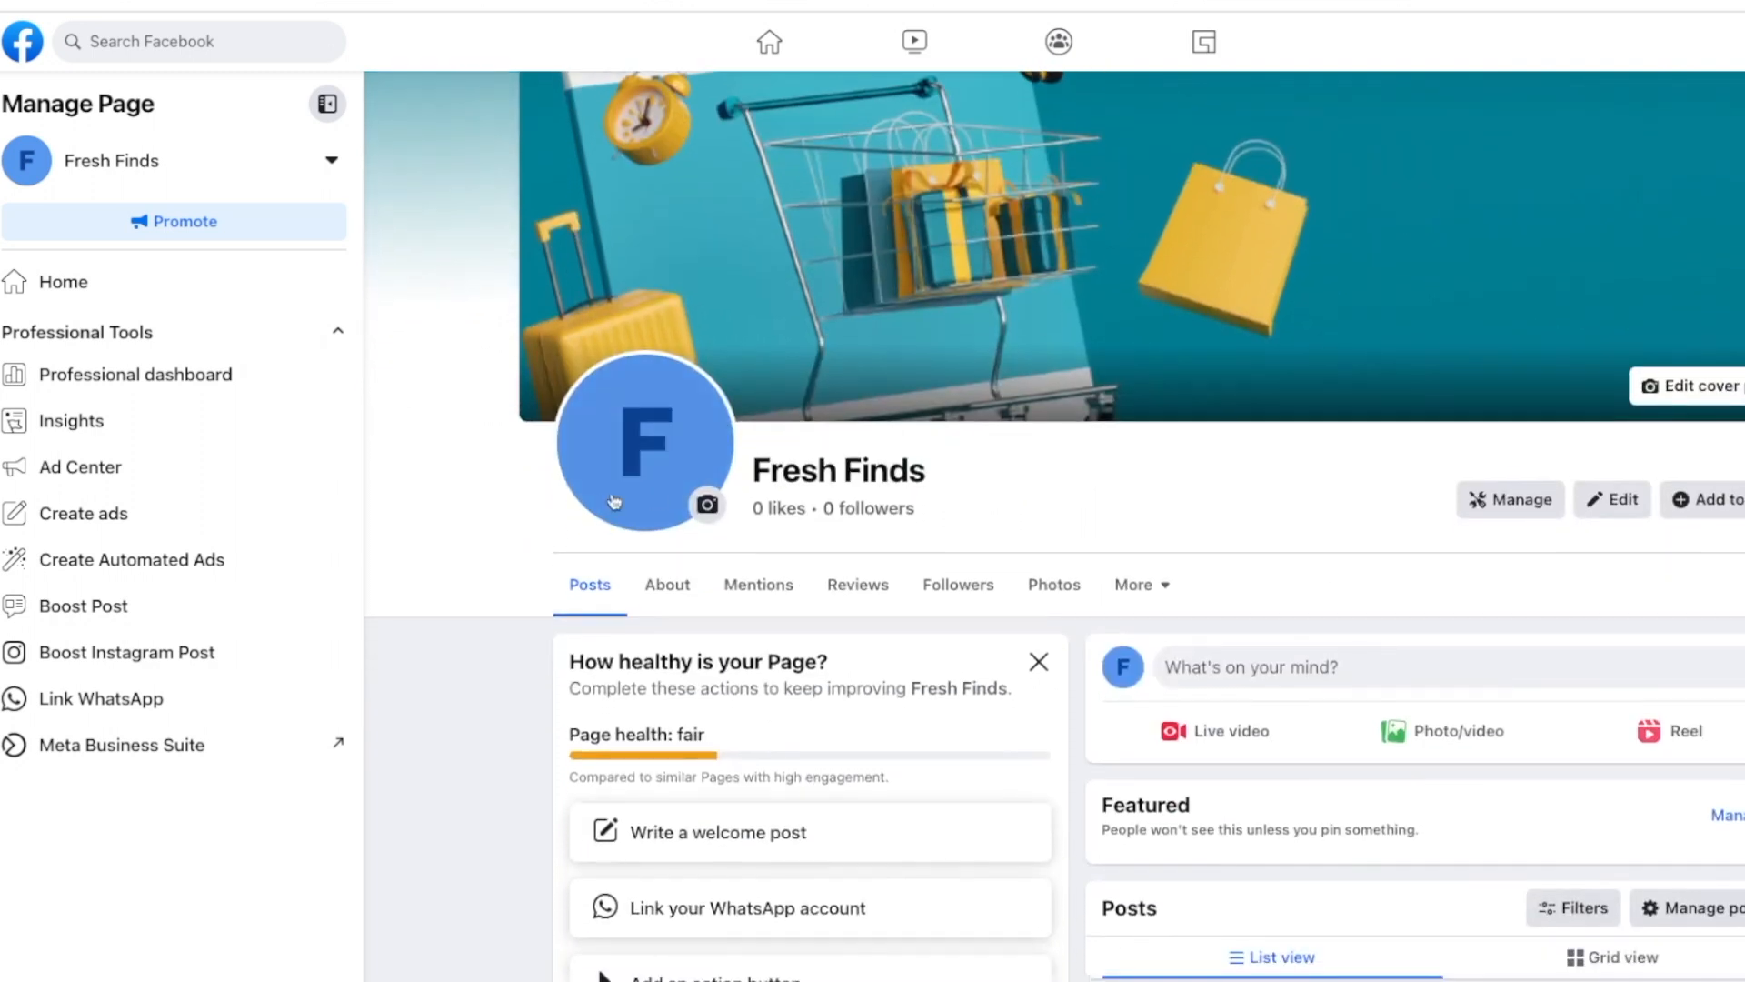
click(707, 504)
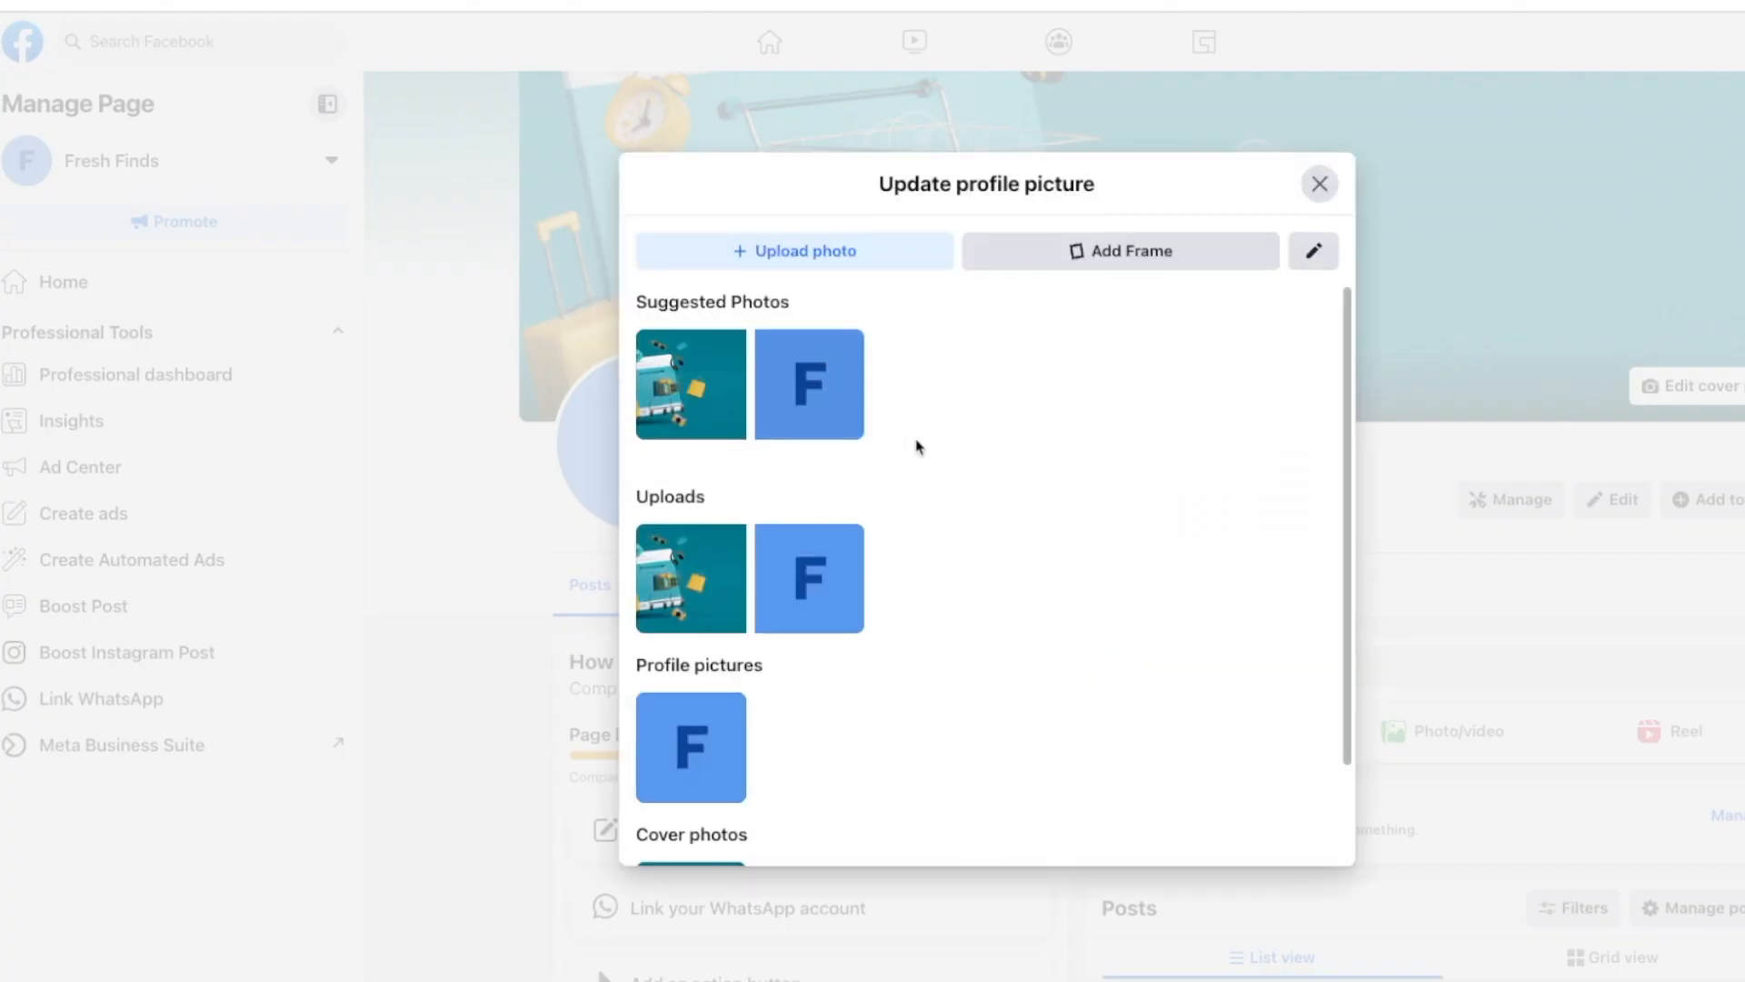
click(884, 261)
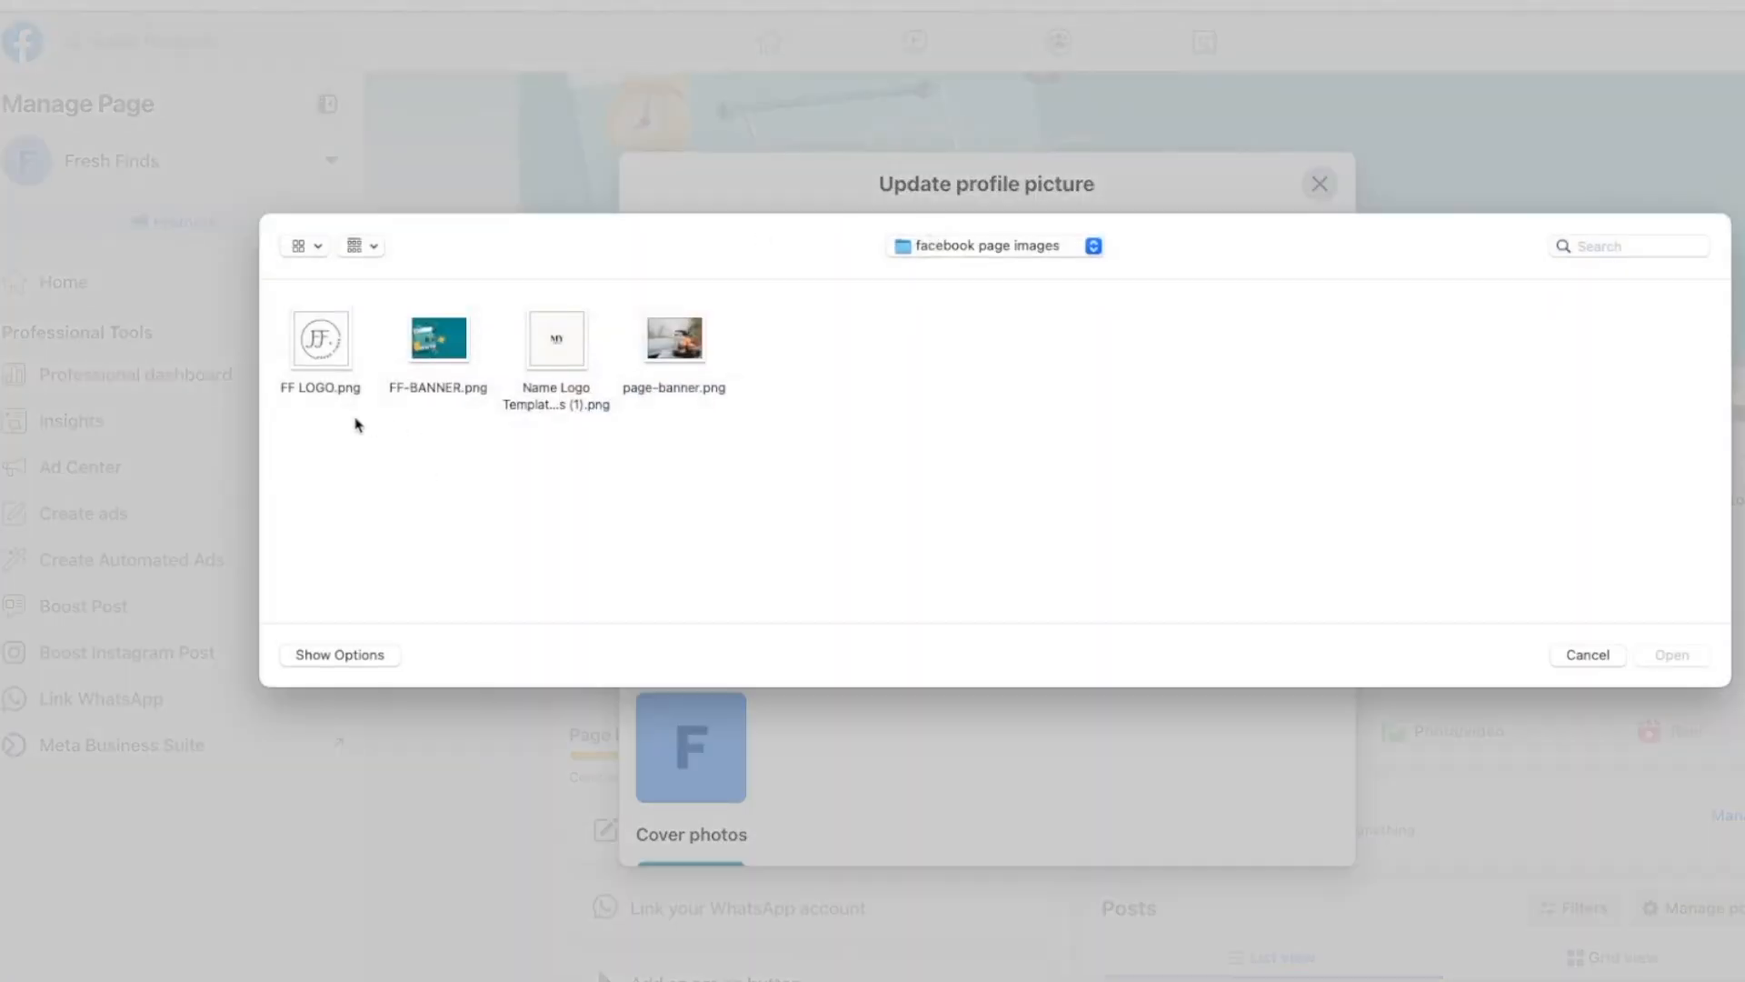
click(343, 373)
click(1698, 660)
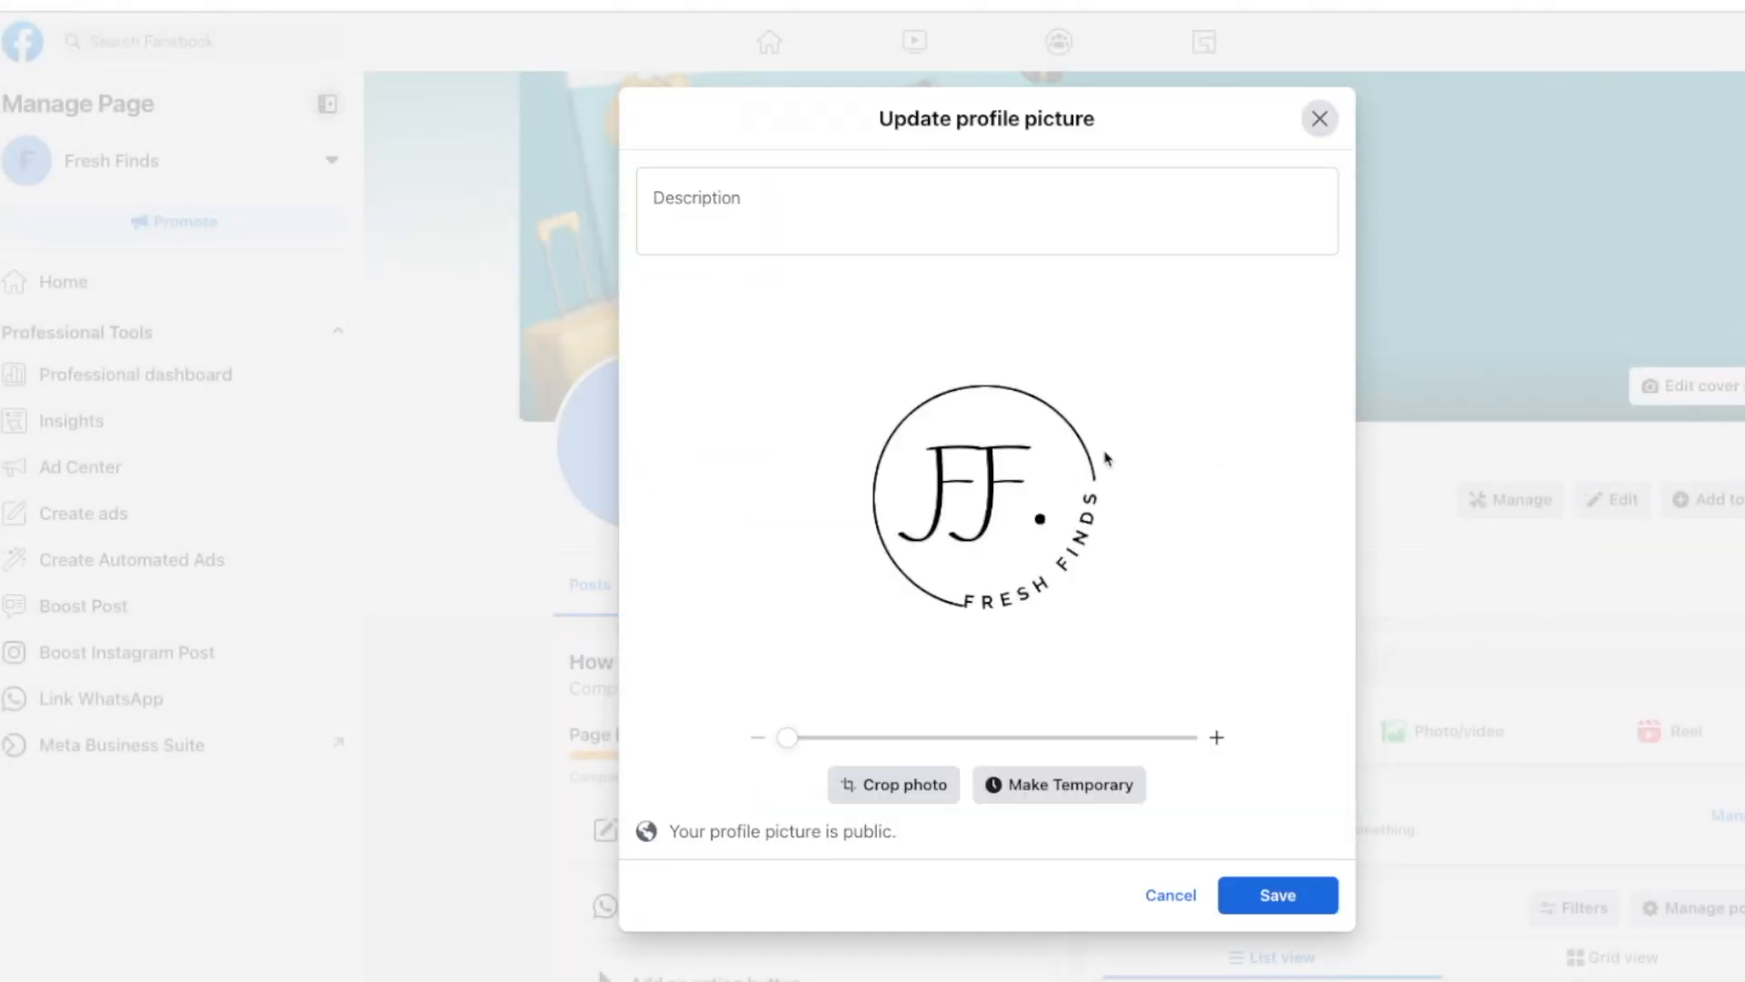
click(1281, 893)
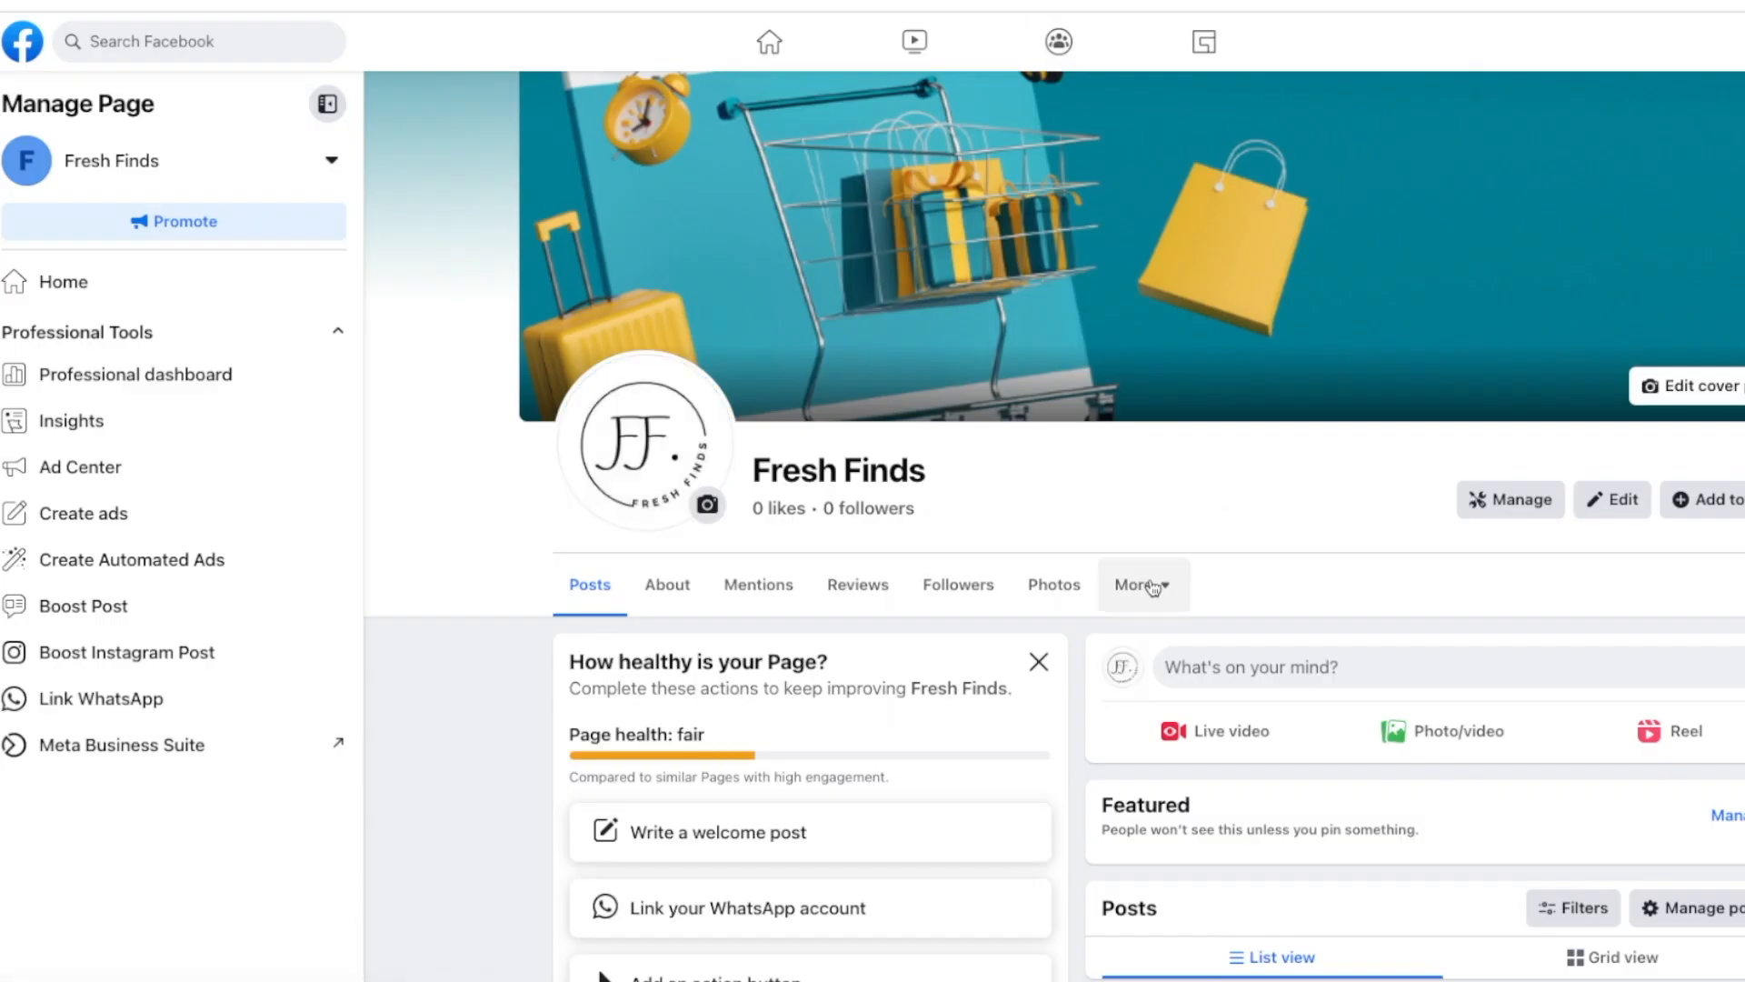
Step: Return from Meta Business Suite to the Fresh Finds page and open the Intro bio field
scroll(1152, 586, down, 1)
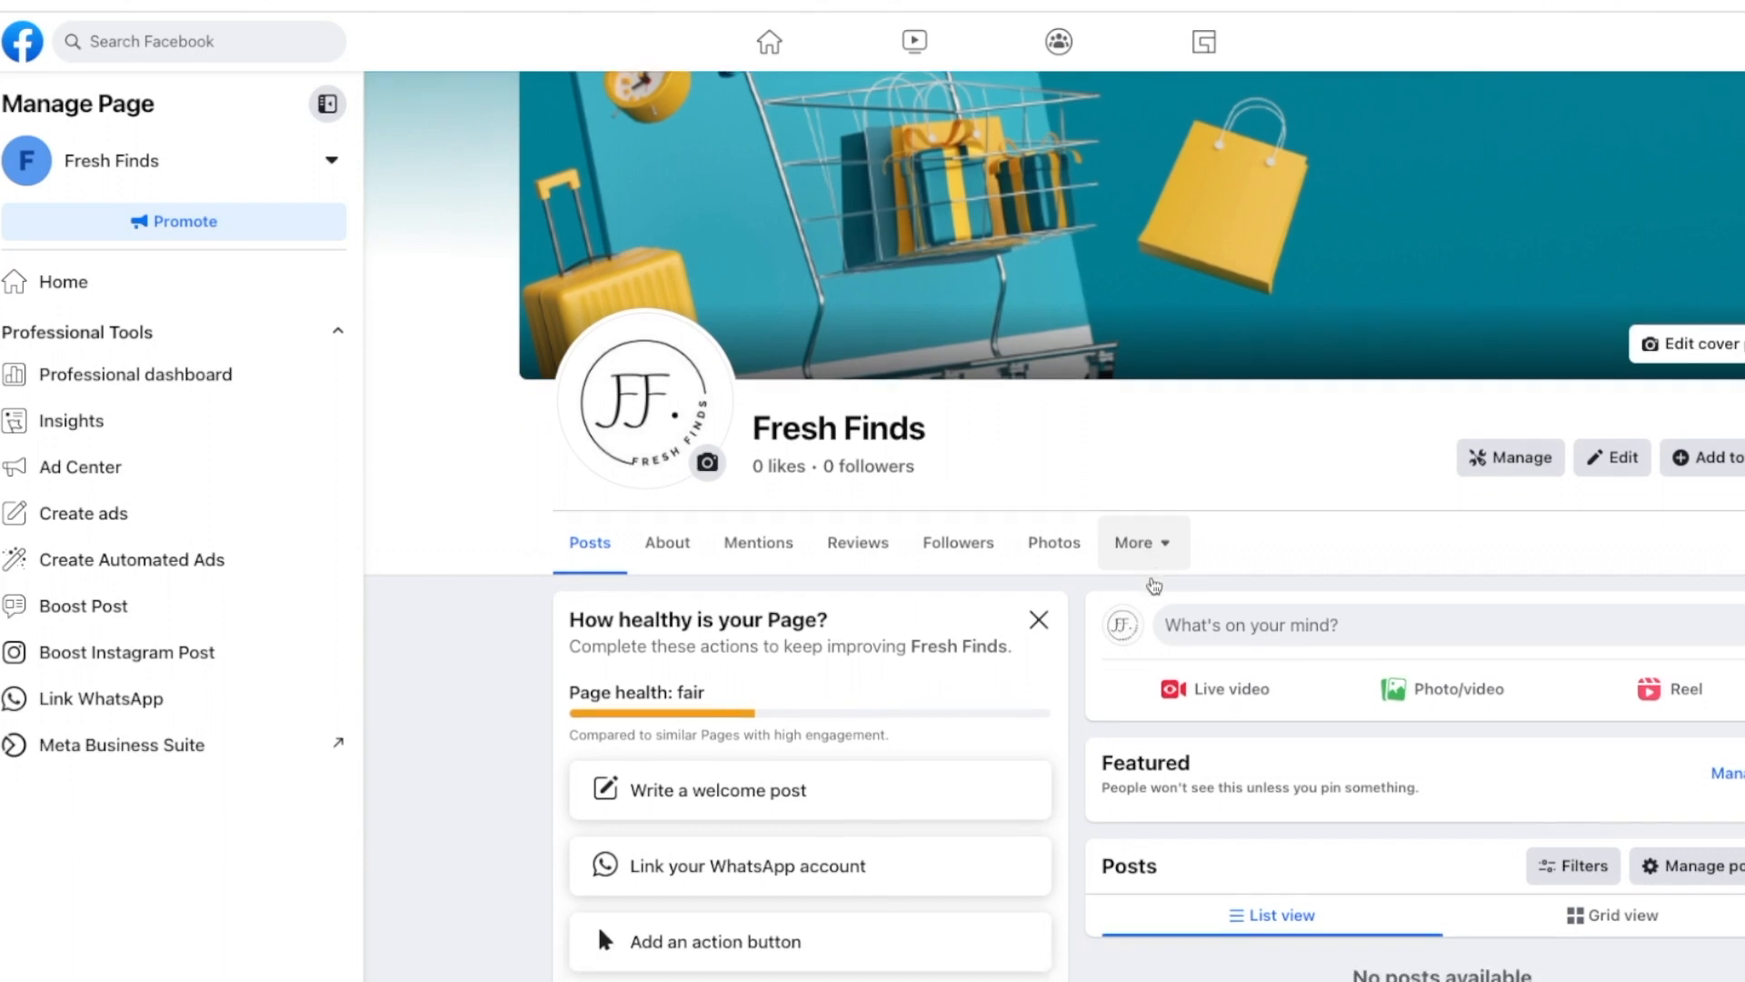
scroll(1152, 584, down, 6)
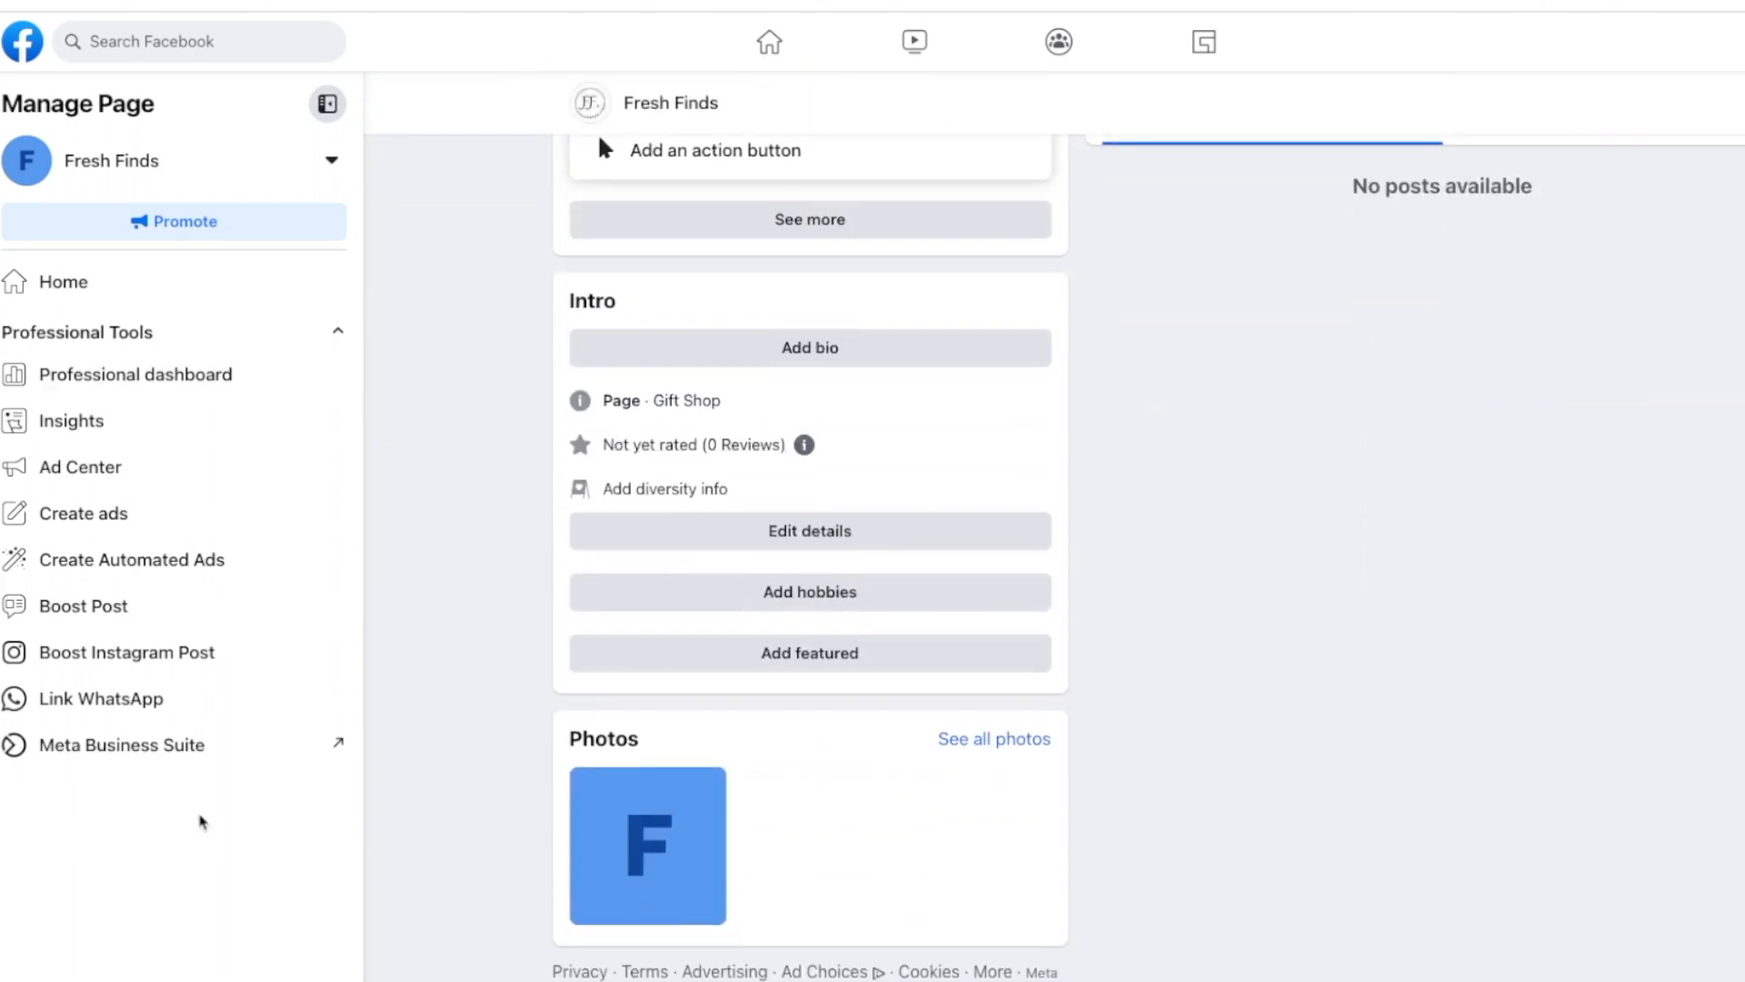
click(131, 750)
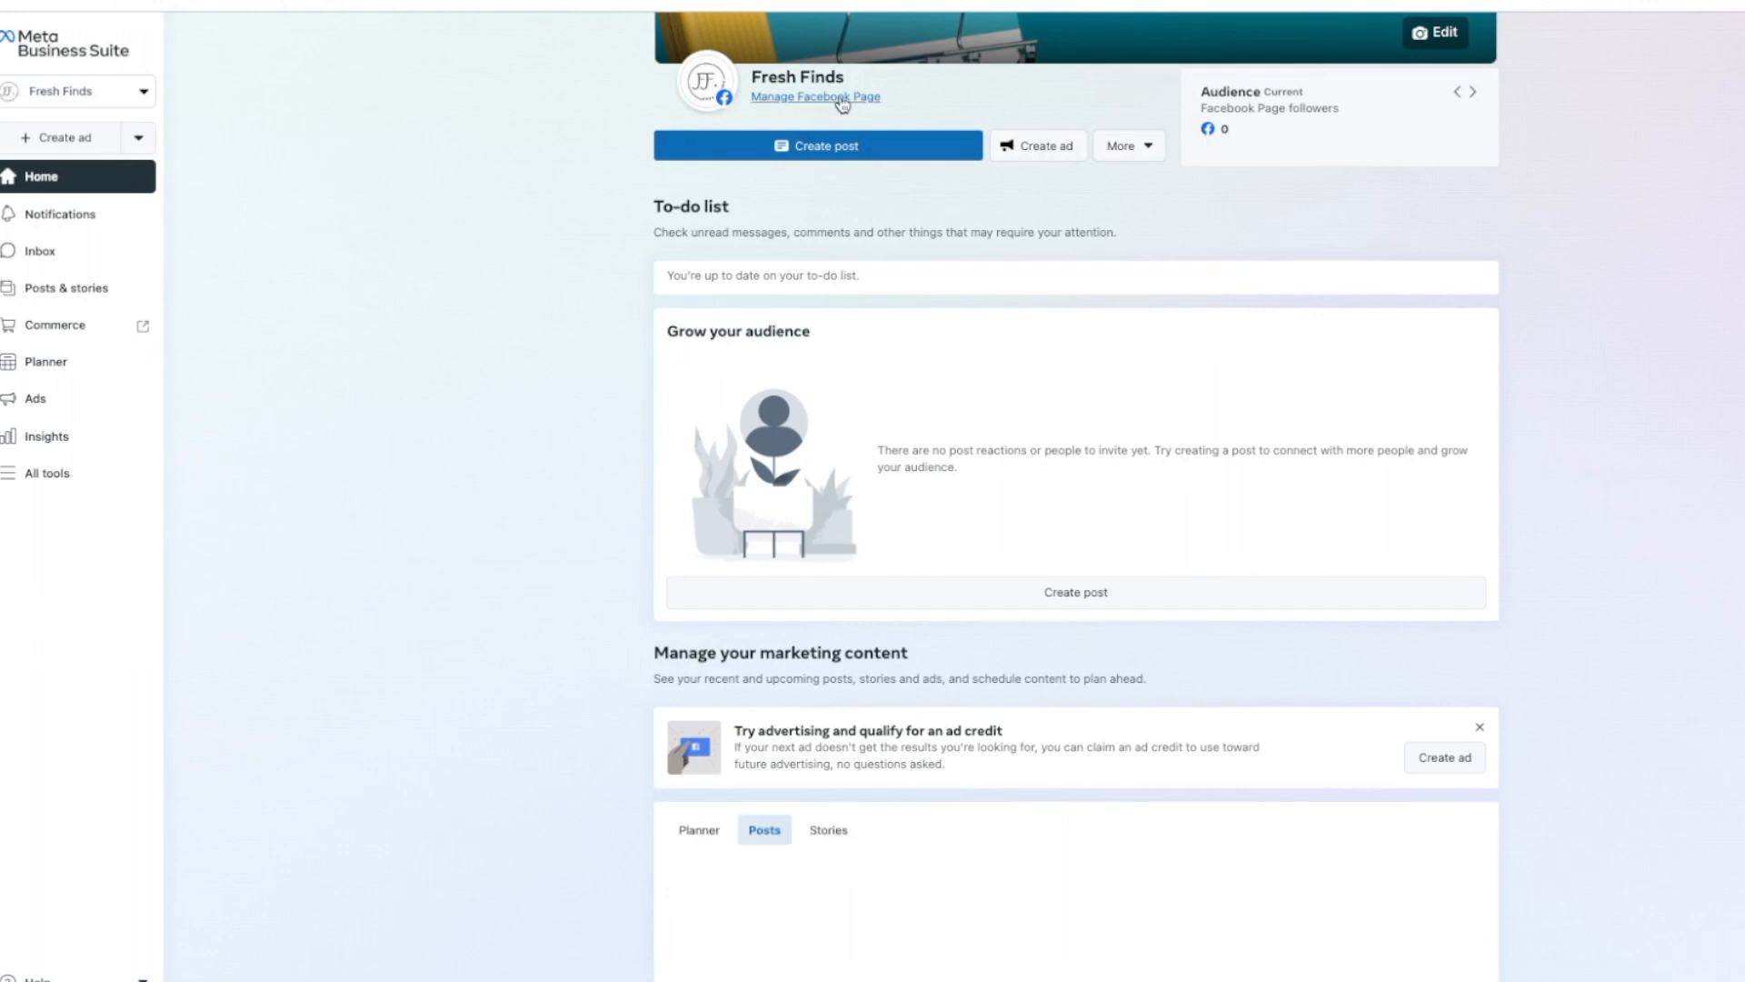
click(821, 98)
scroll(868, 405, down, 10)
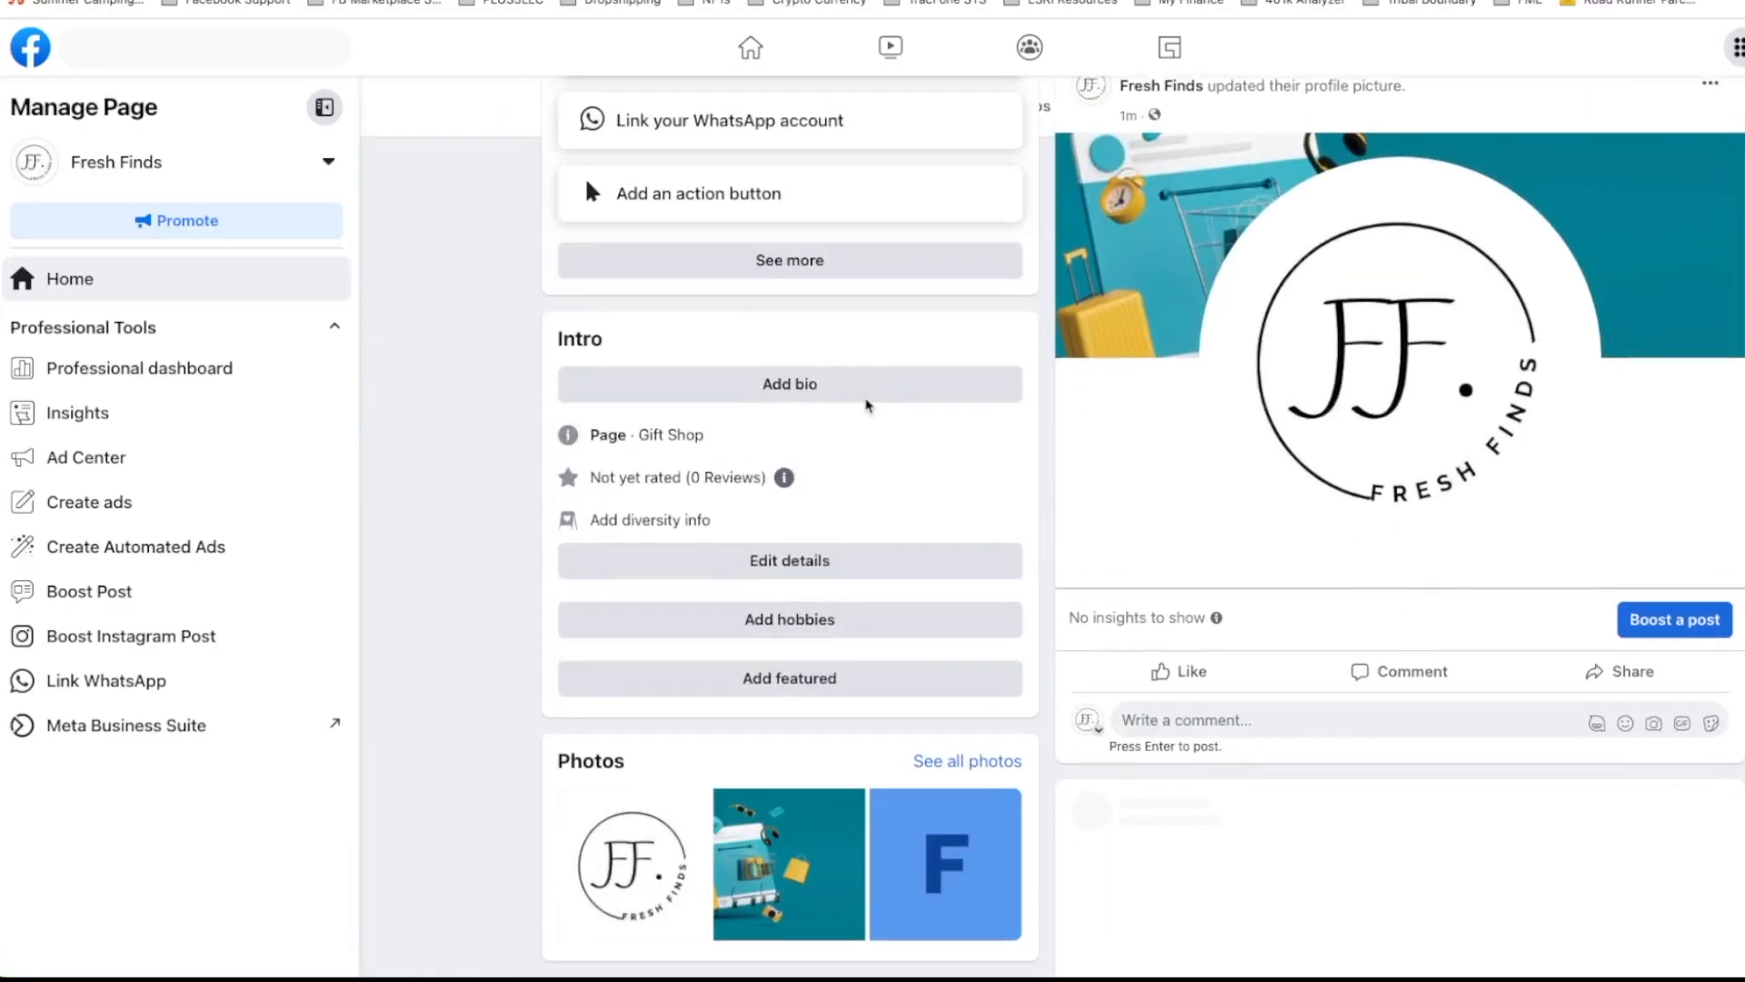
click(779, 387)
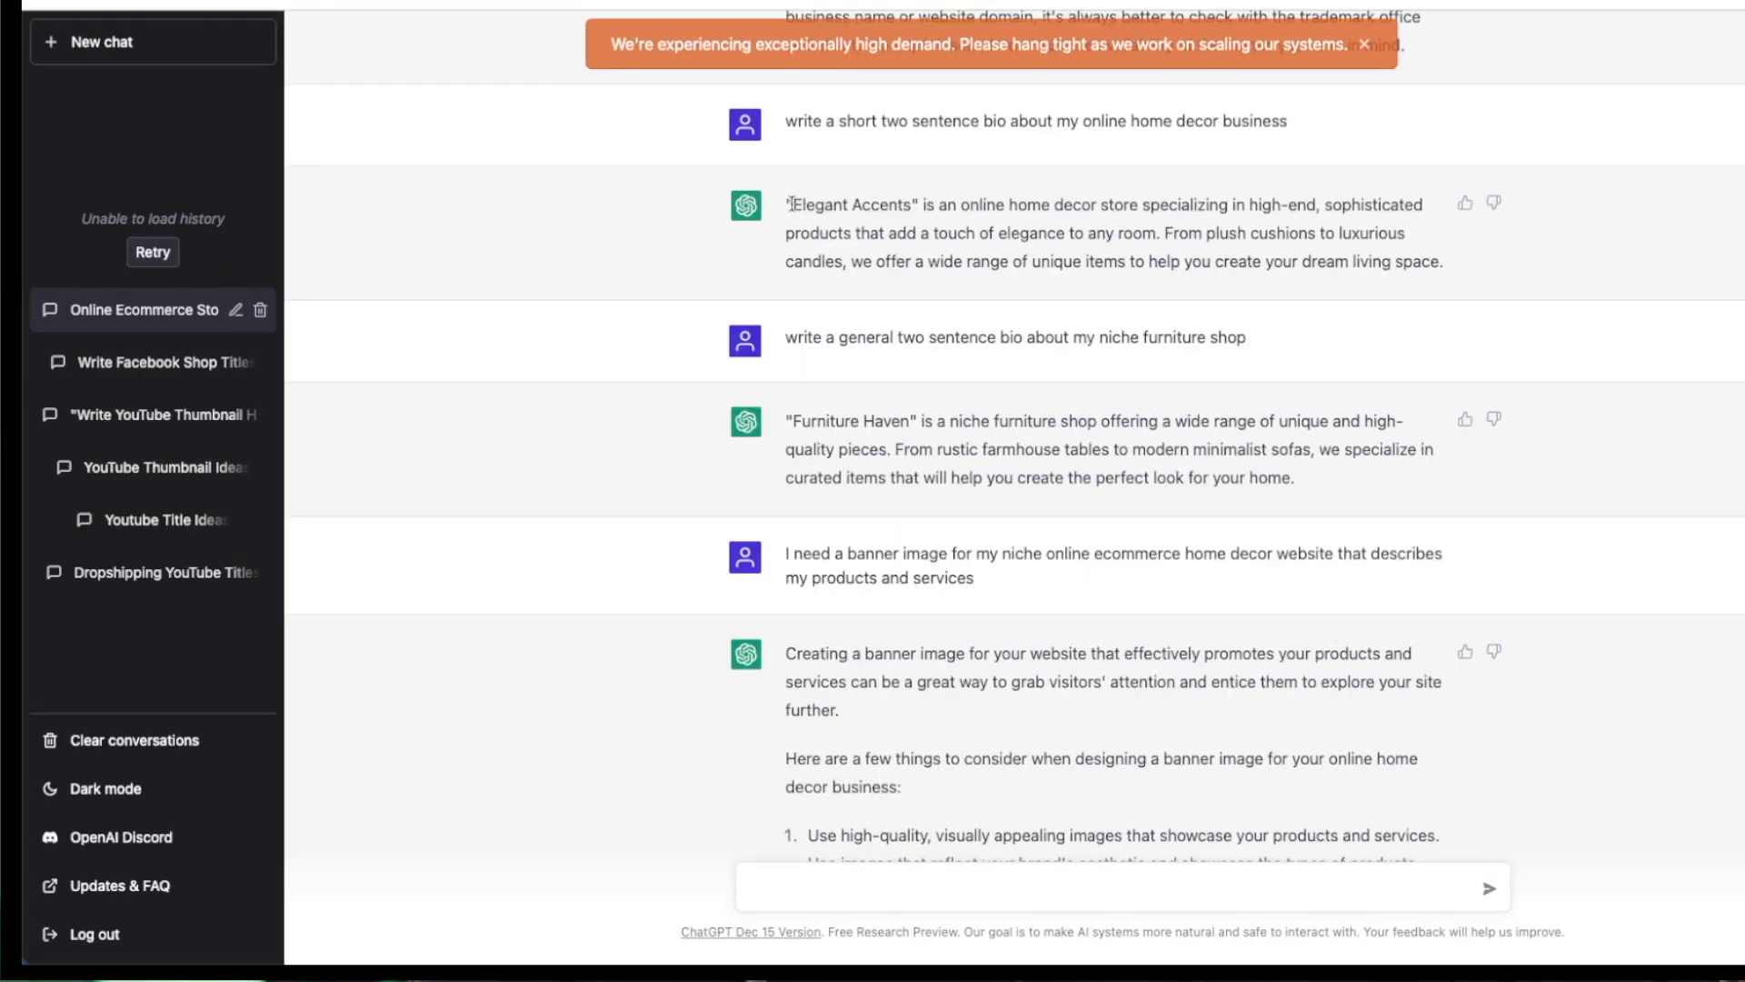
Step: Copy the ChatGPT bio, paste it as 'online home decor store specializing in high-end, sophisticated products', and save
drag(792, 204, 1454, 269)
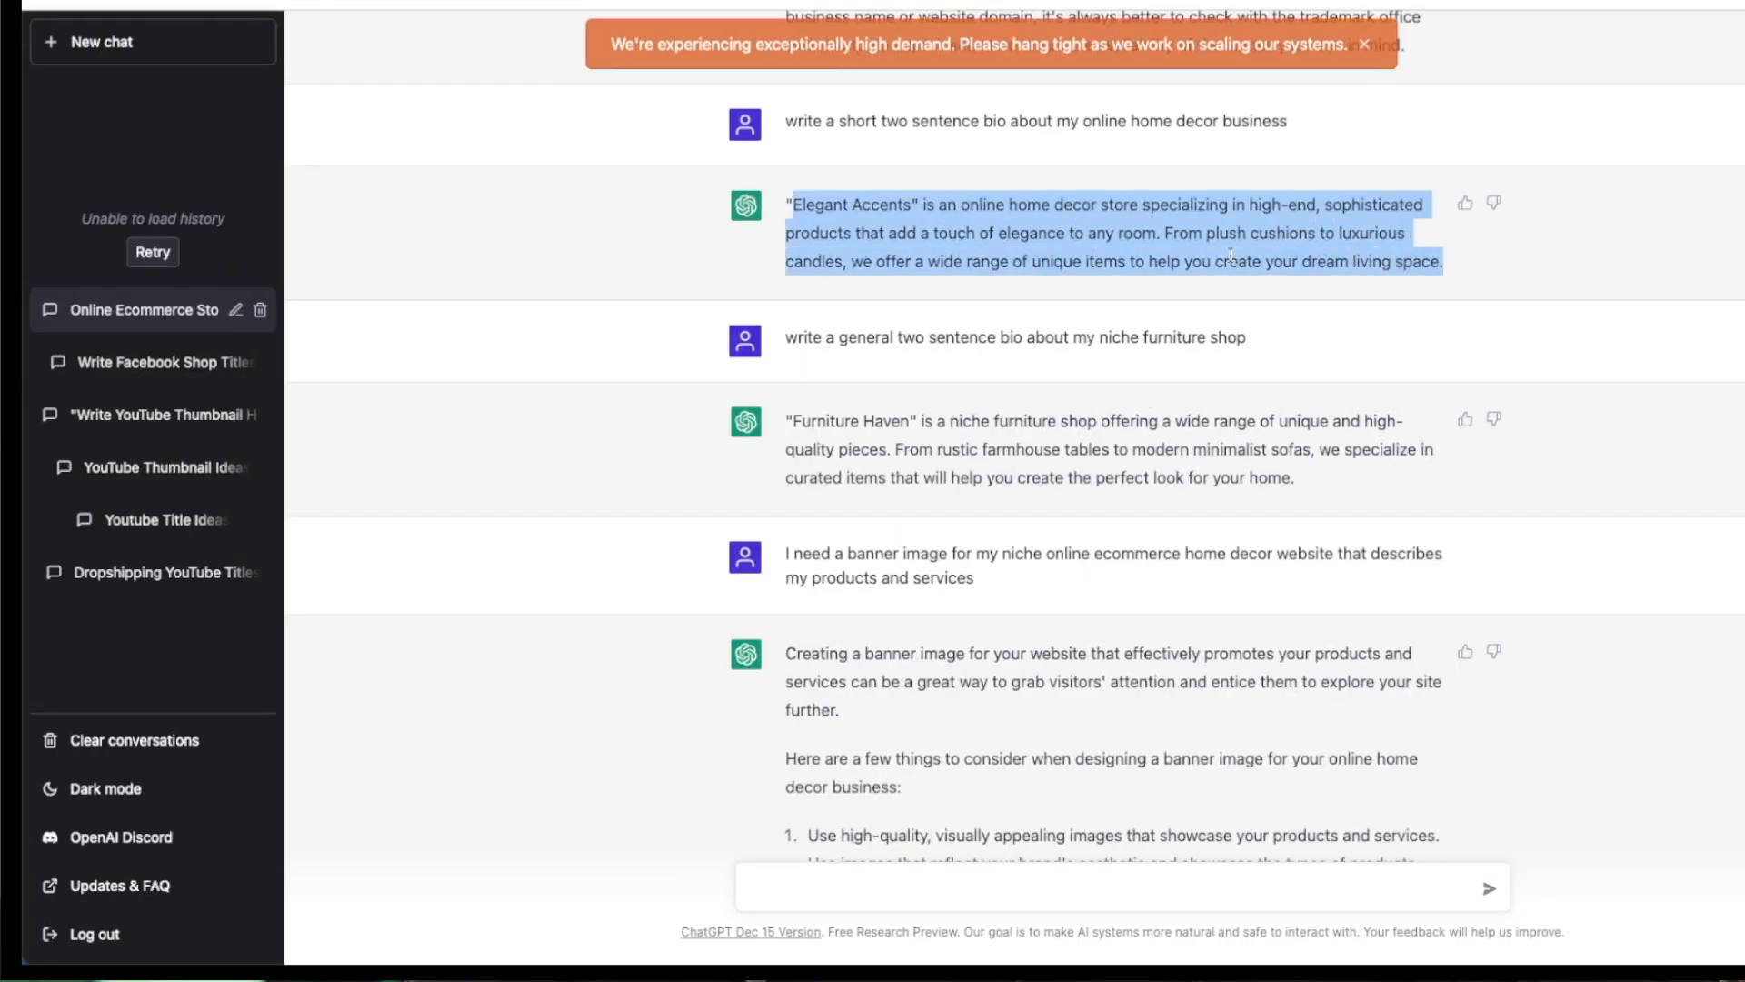
right_click(1230, 257)
click(1281, 294)
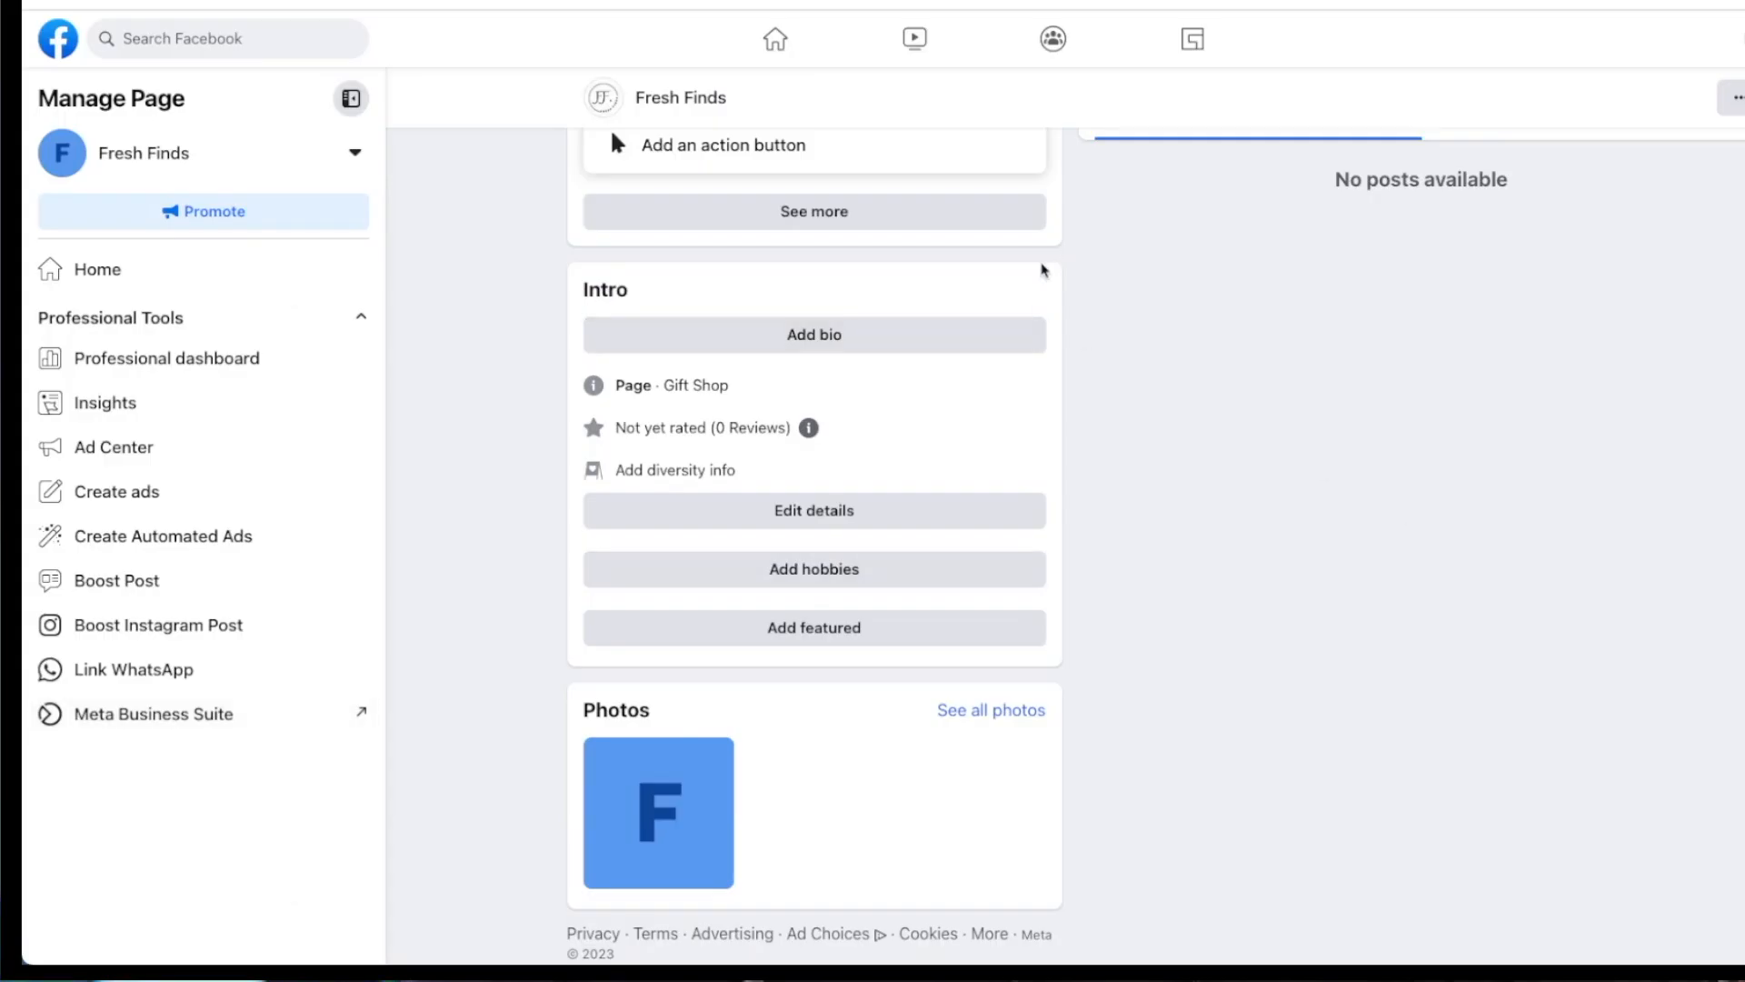
scroll(977, 269, up, 3)
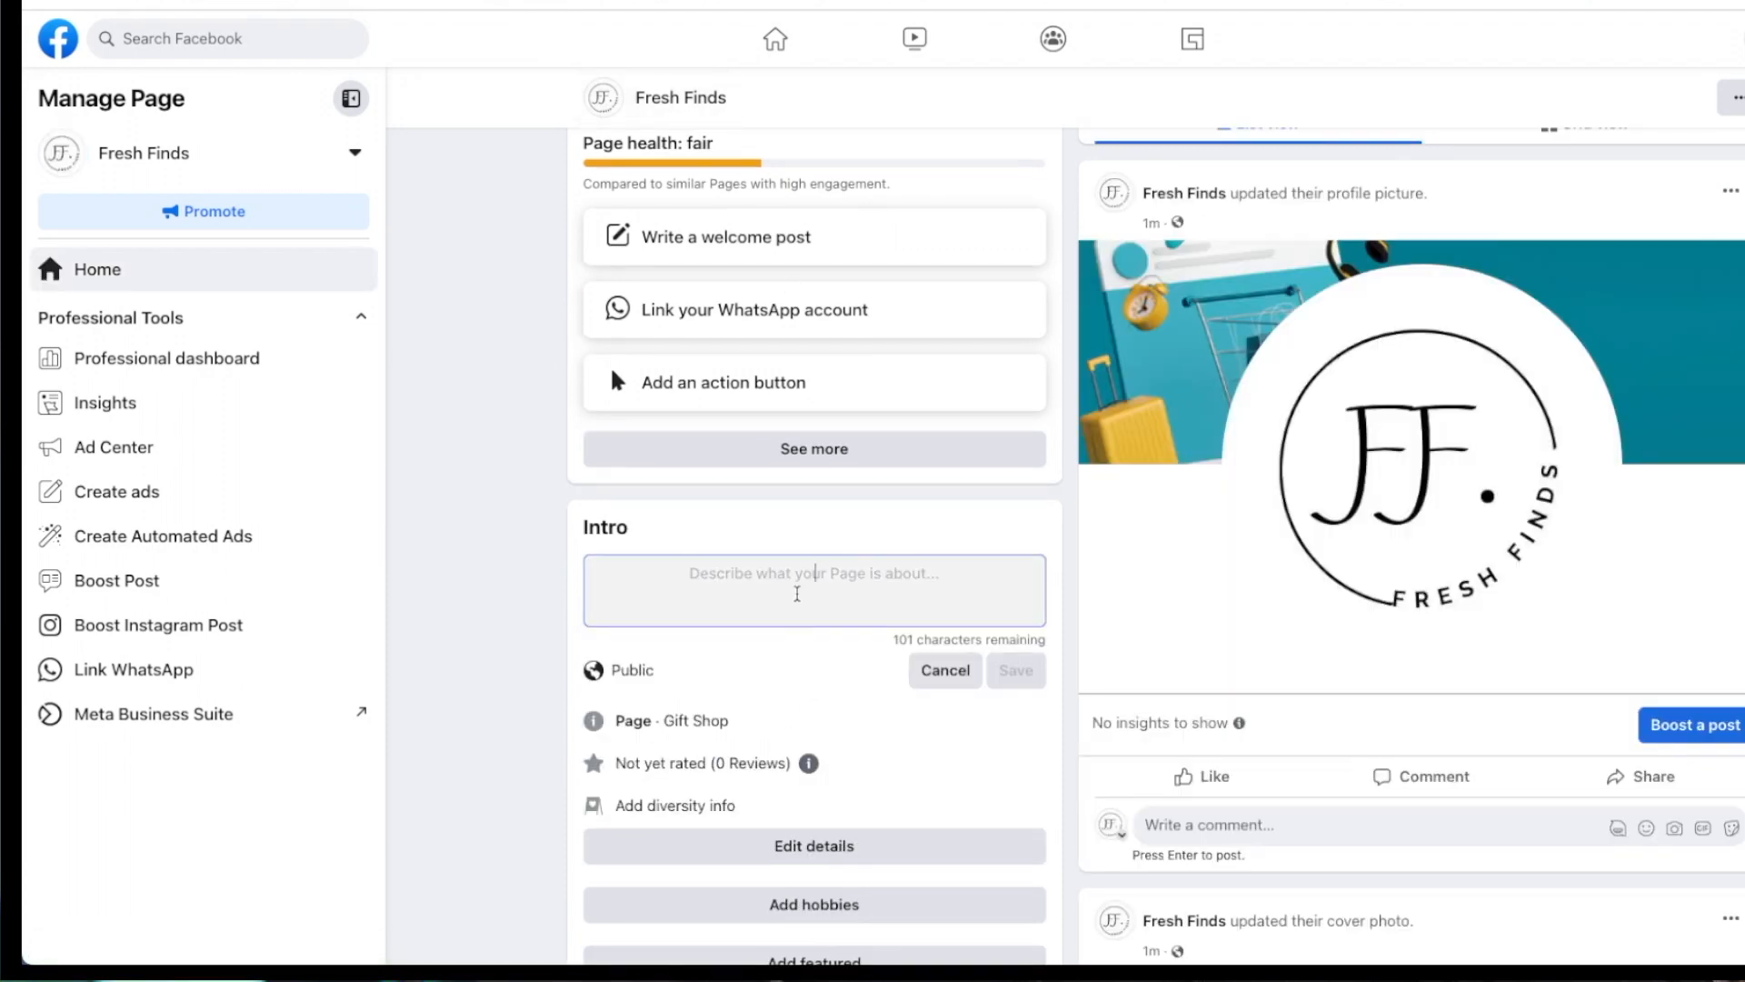
key(ctrl+v)
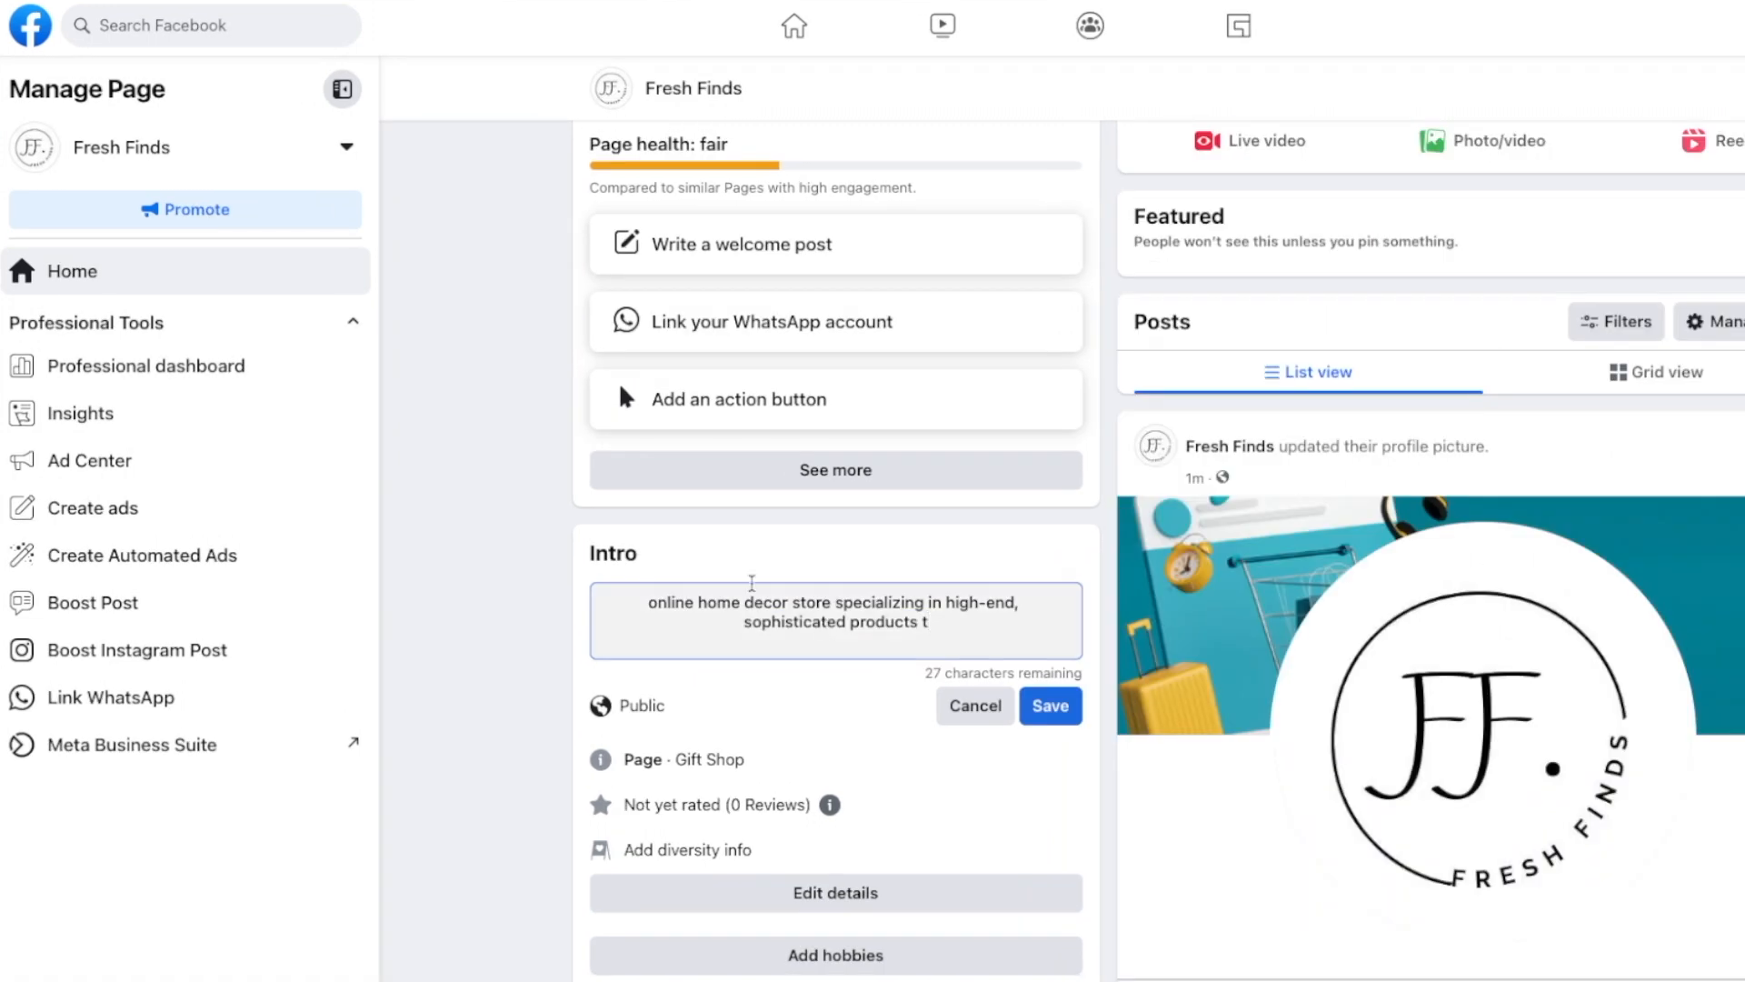
key(BackSpace)
key(BackSpace)
click(1049, 706)
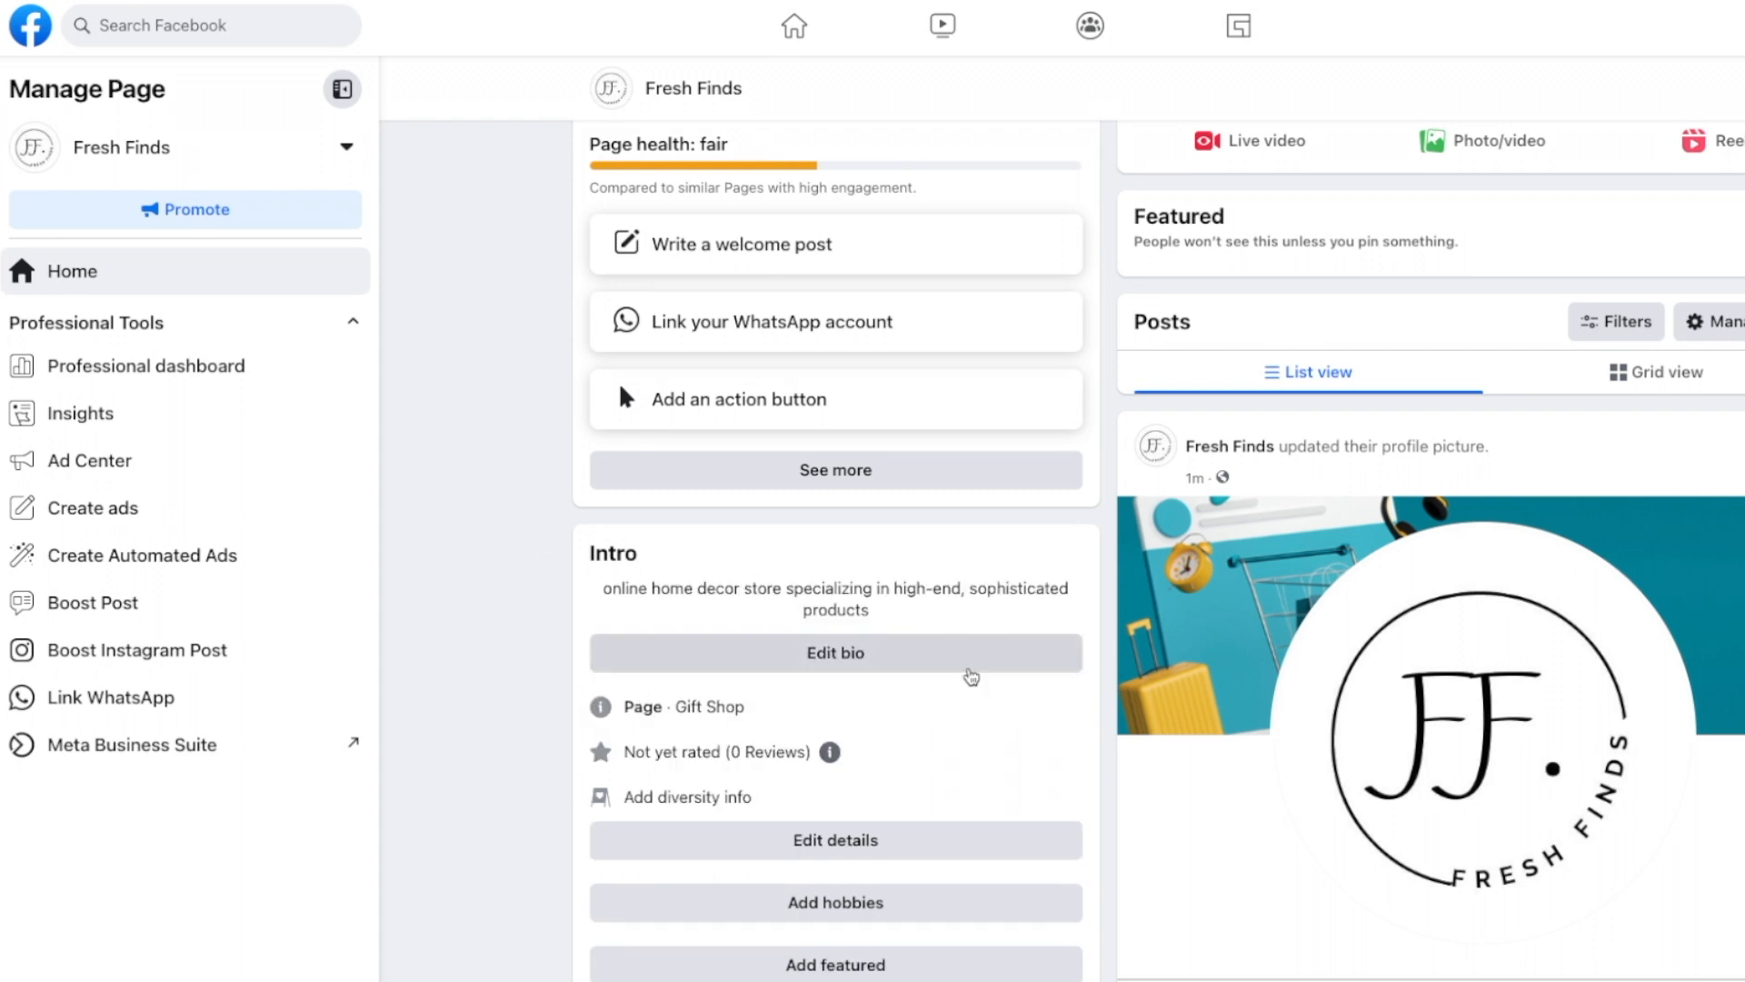
scroll(909, 677, down, 1)
scroll(919, 628, down, 2)
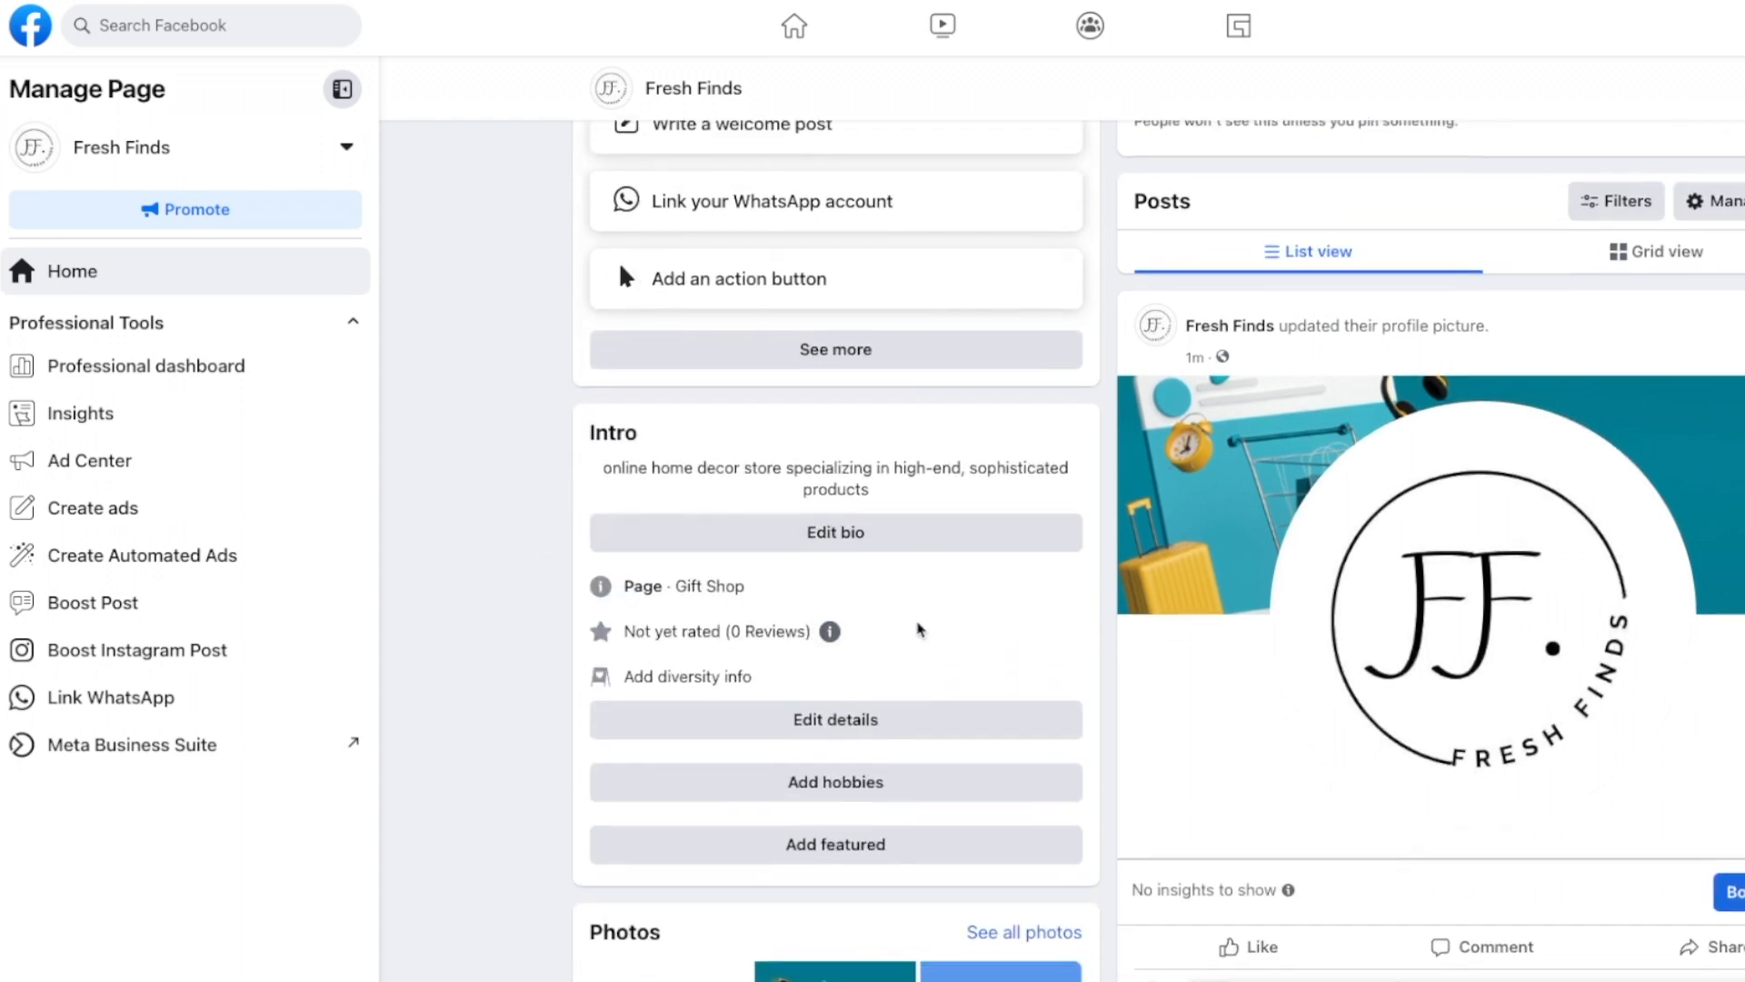
click(890, 555)
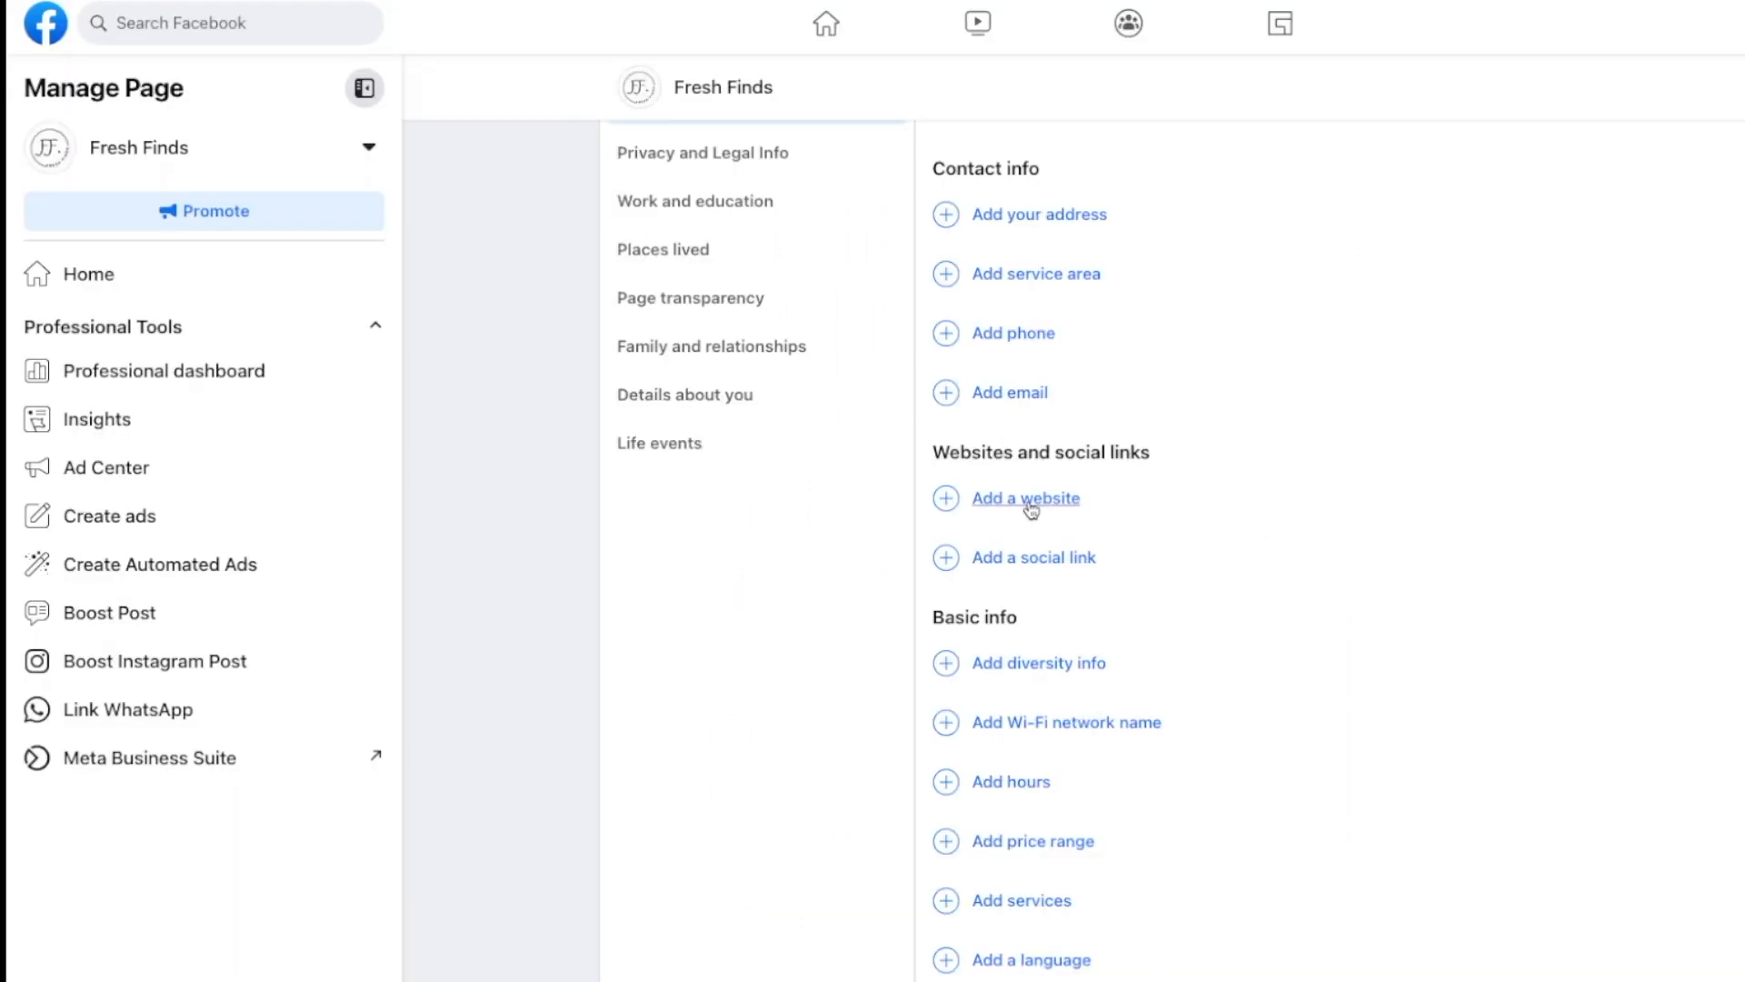
click(1032, 498)
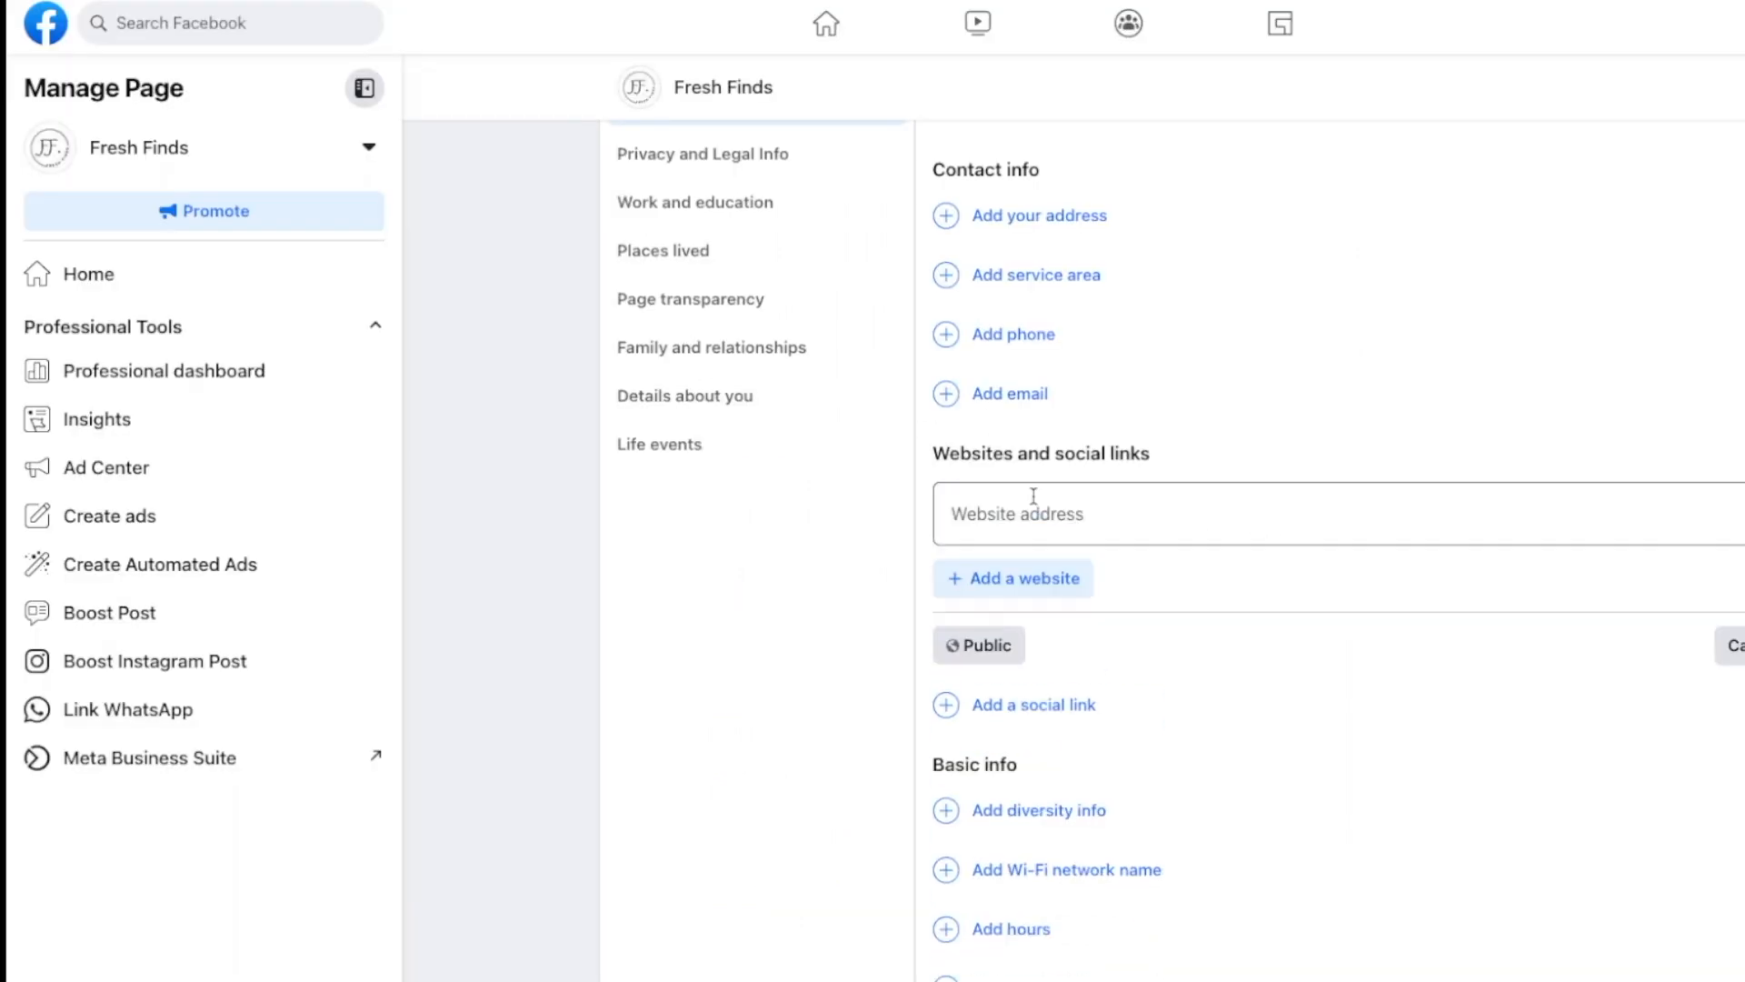
click(1141, 537)
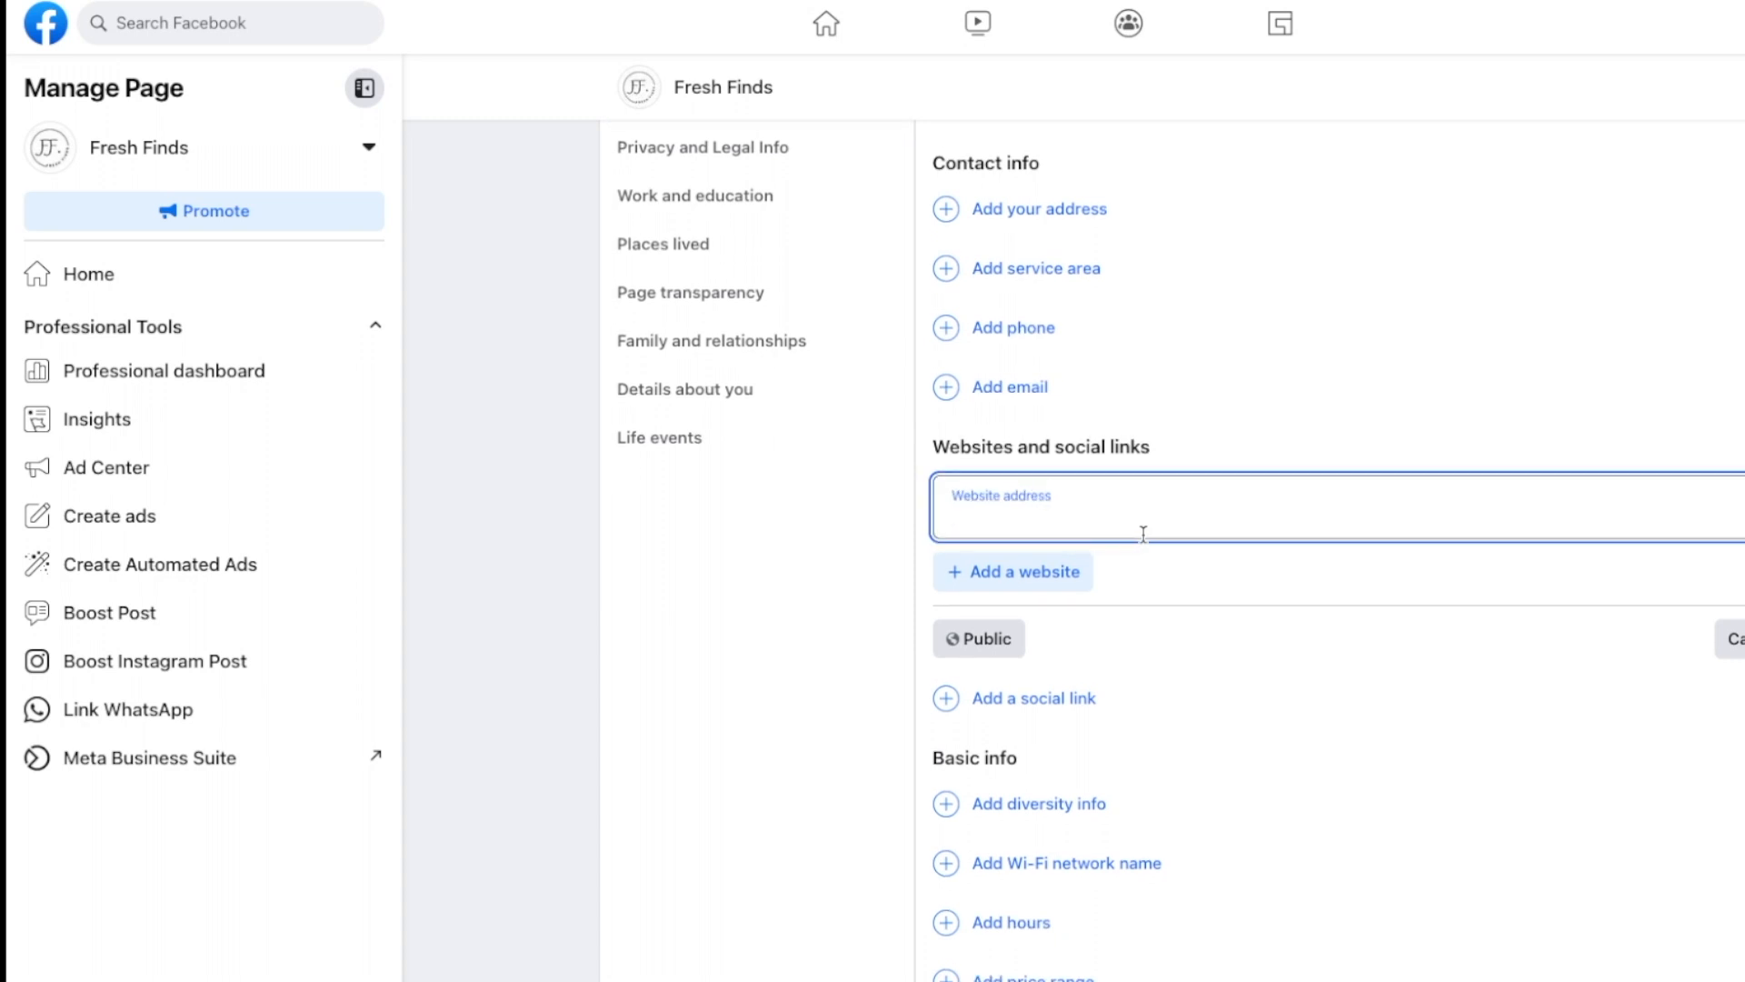
text(www.freshfinds.com)
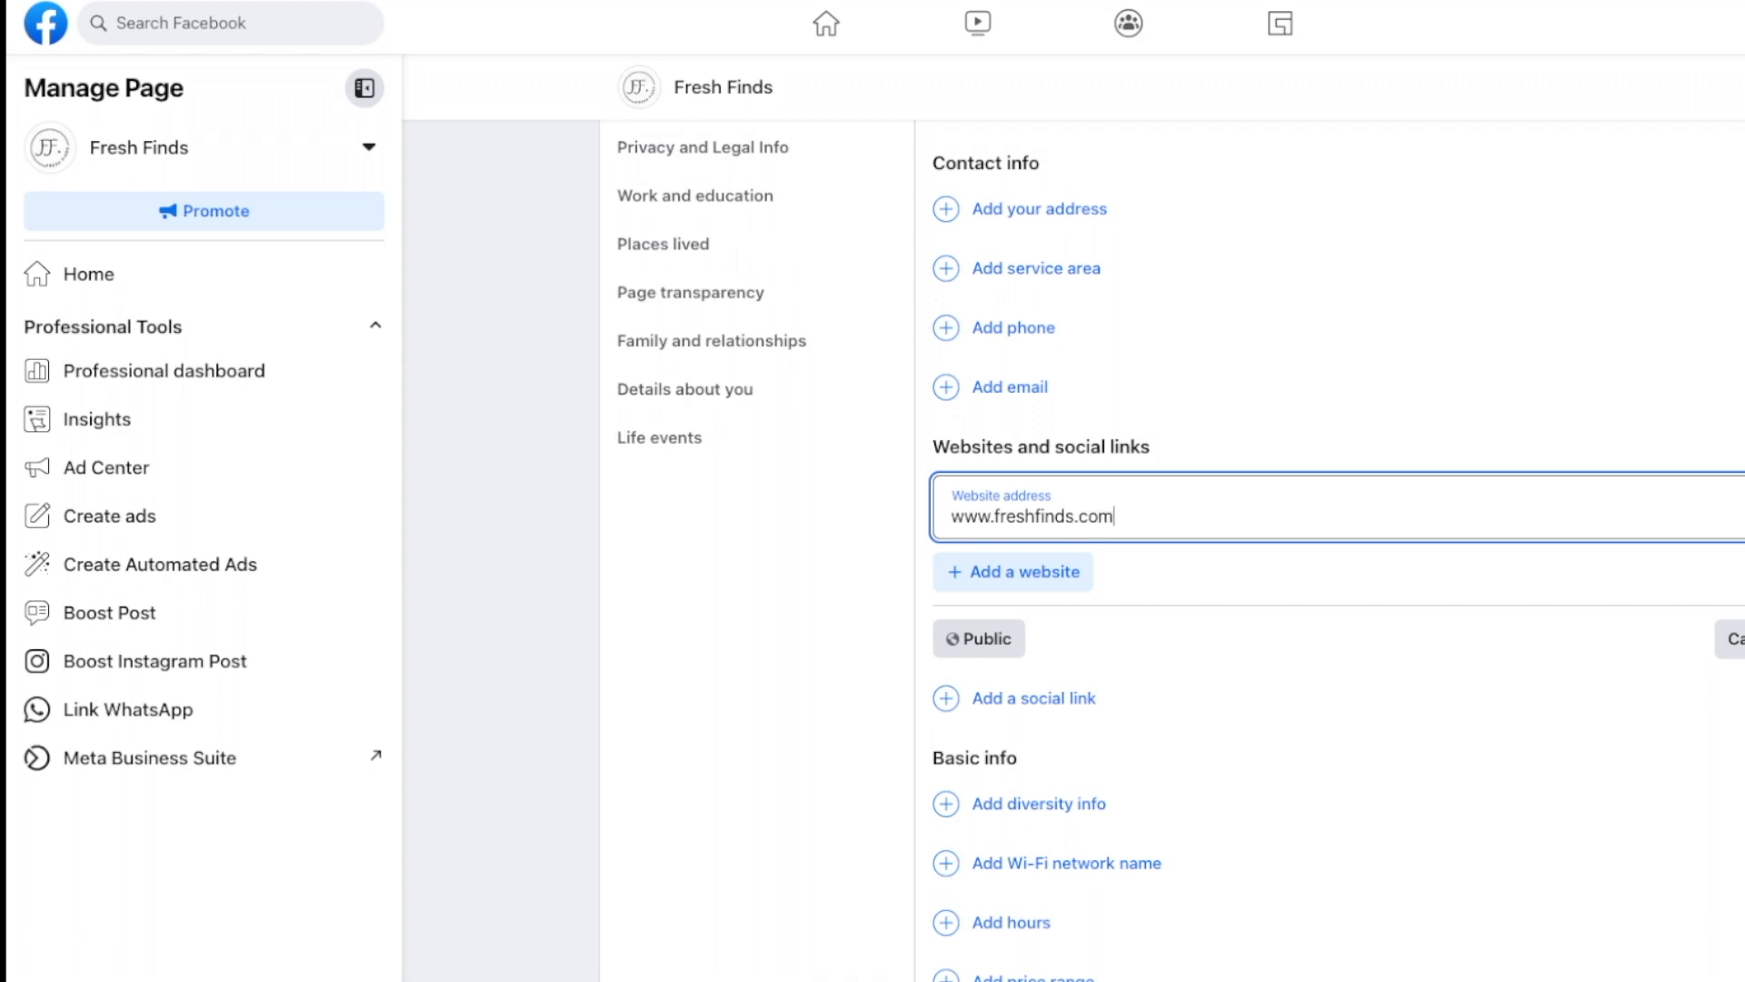
scroll(1152, 498, down, 1)
click(1233, 374)
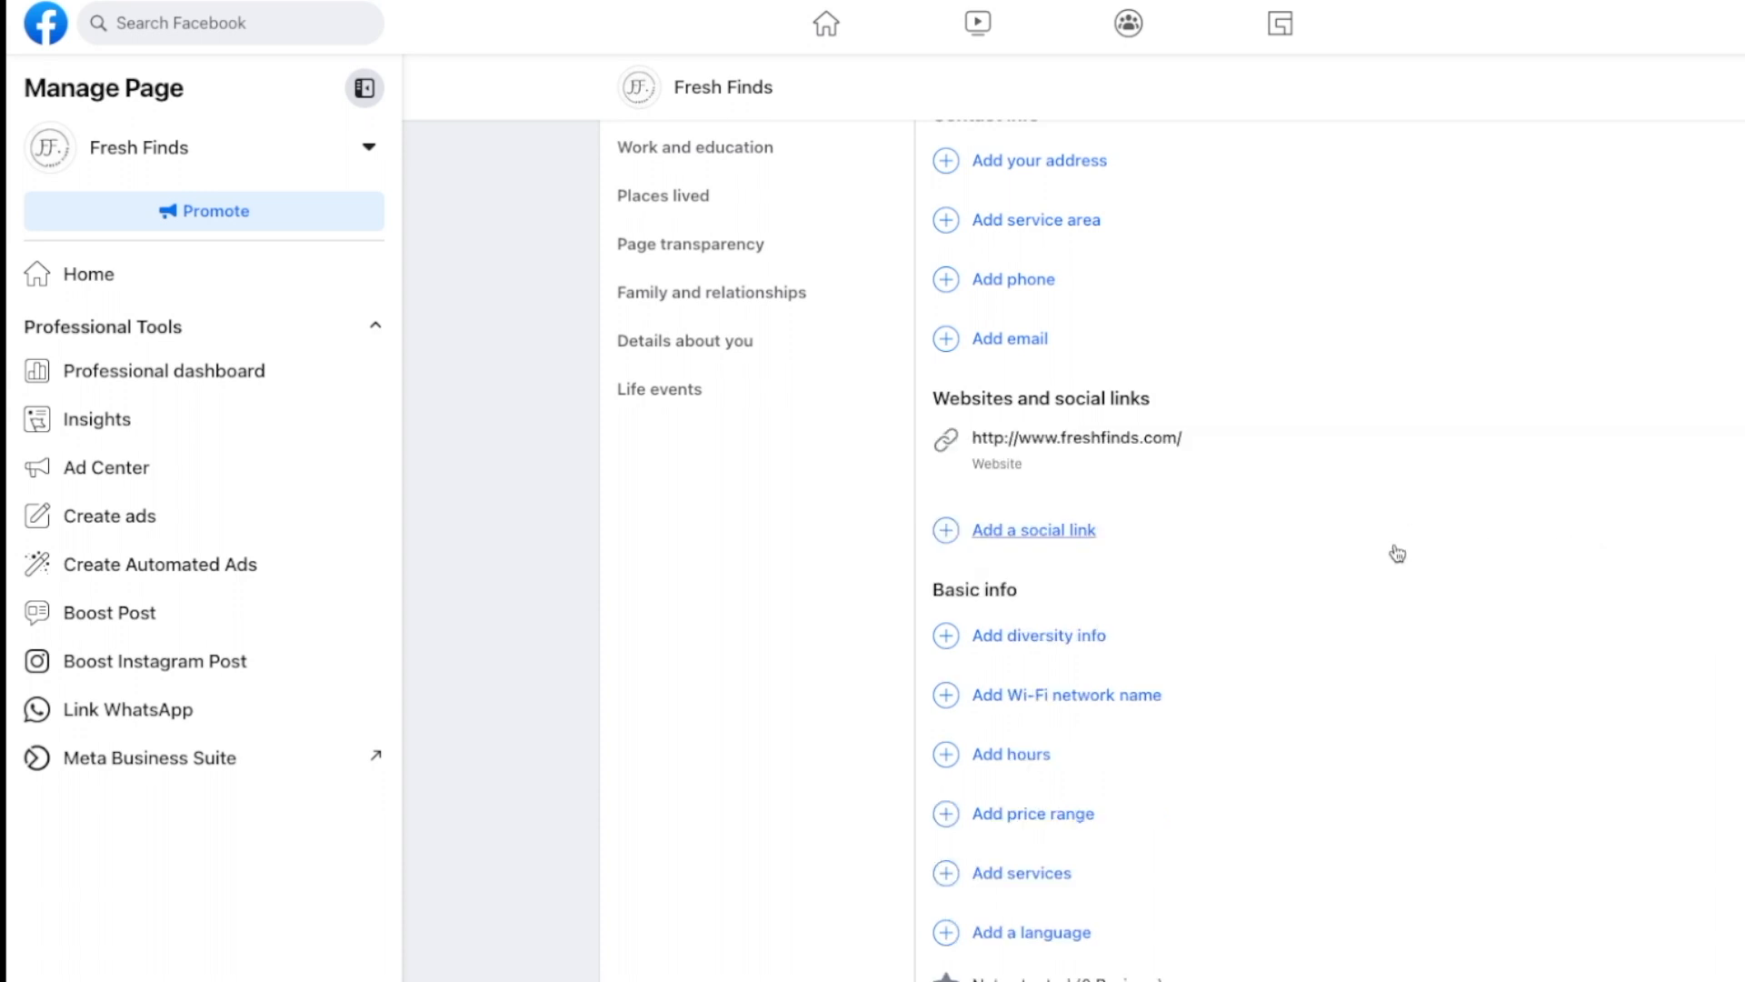
Step: Scroll through the Fresh Finds page to review the updated details
scroll(1397, 554, up, 2)
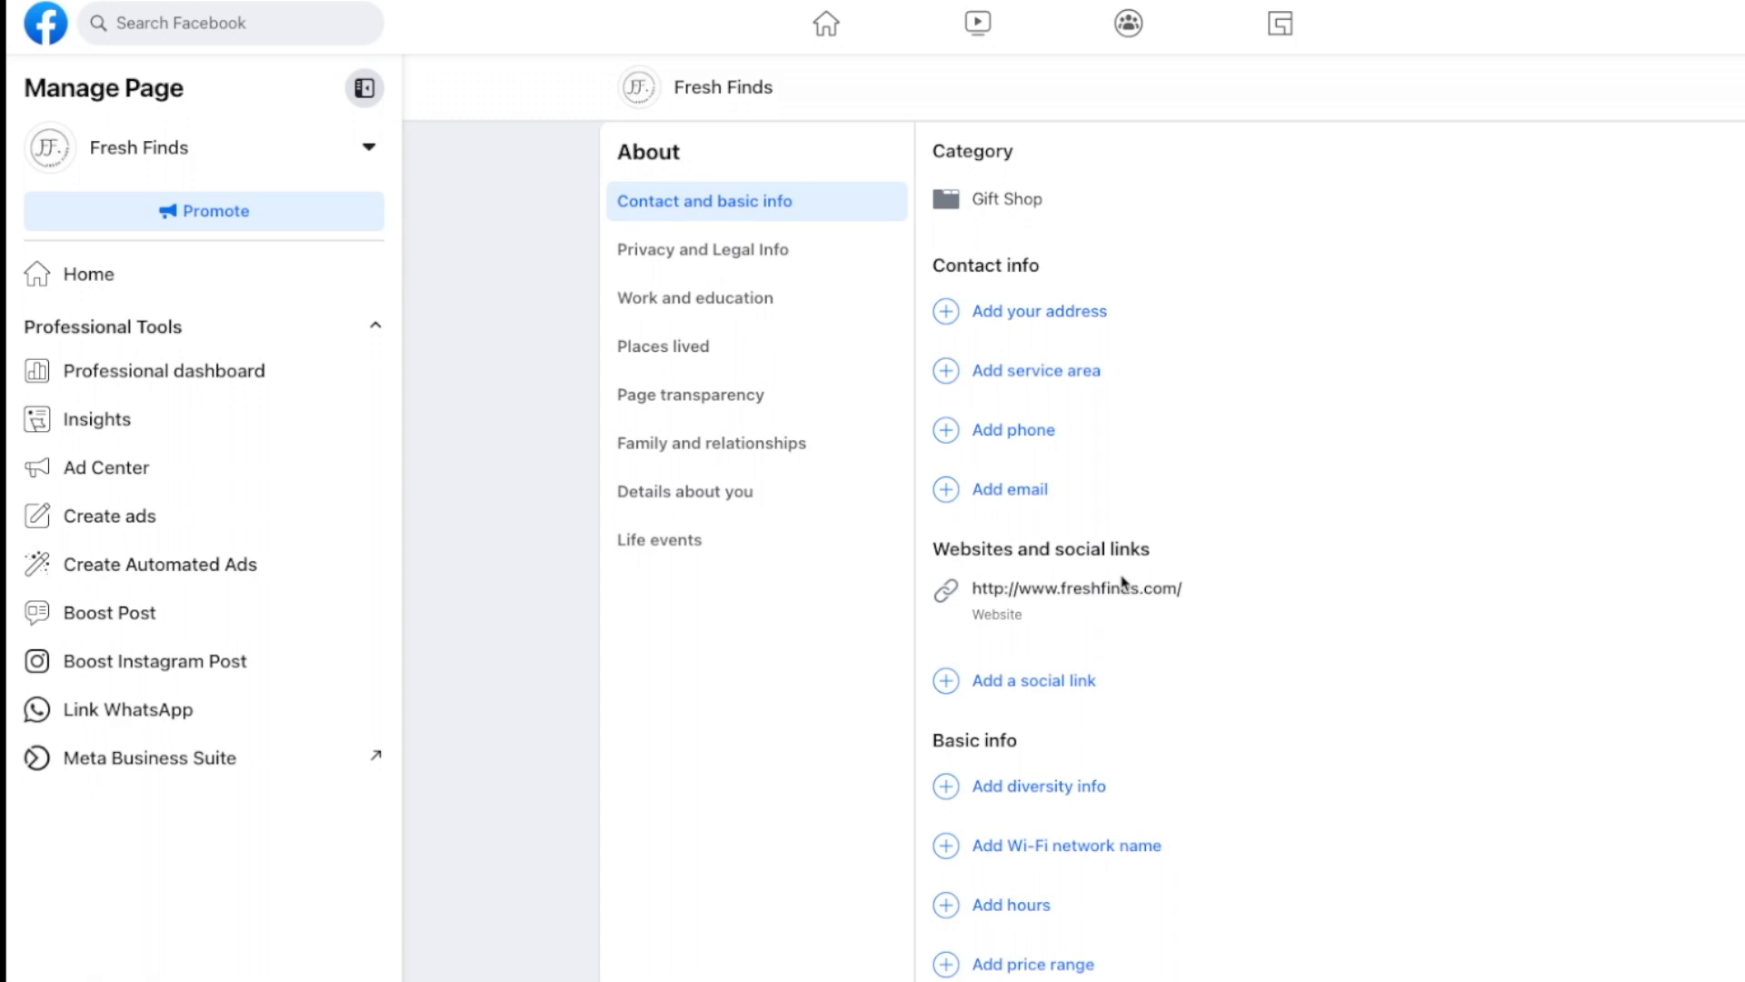
scroll(1404, 646, up, 1)
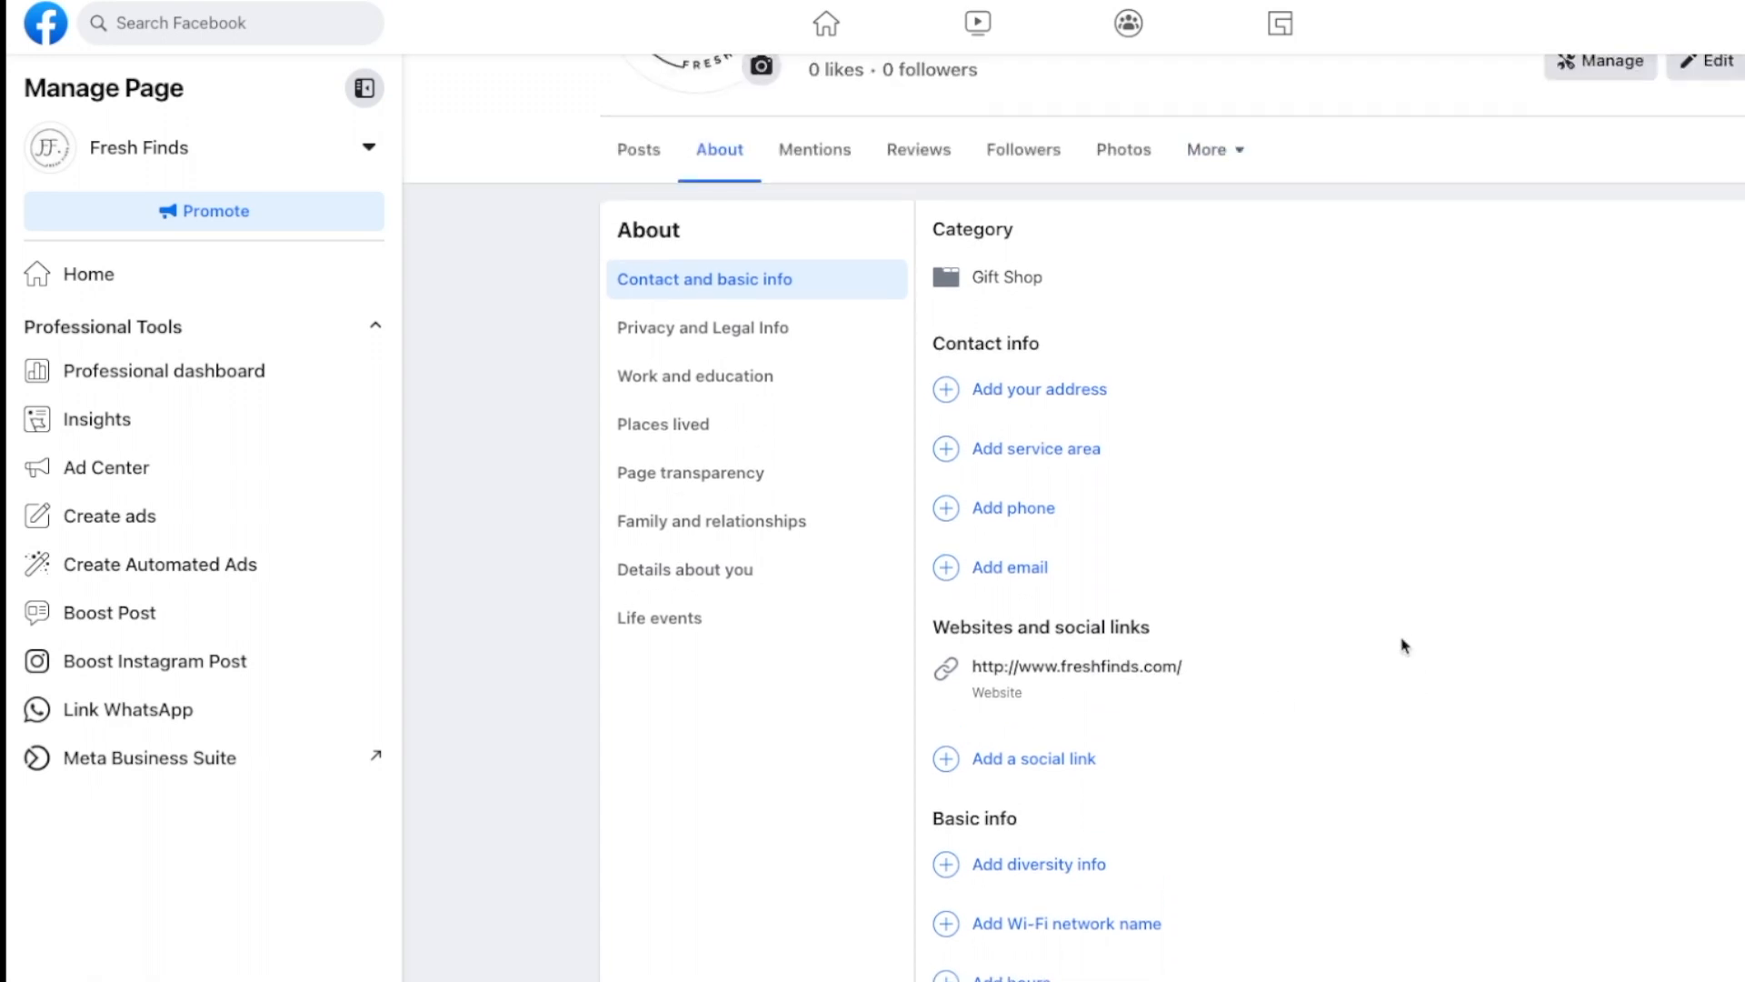
scroll(1404, 645, down, 4)
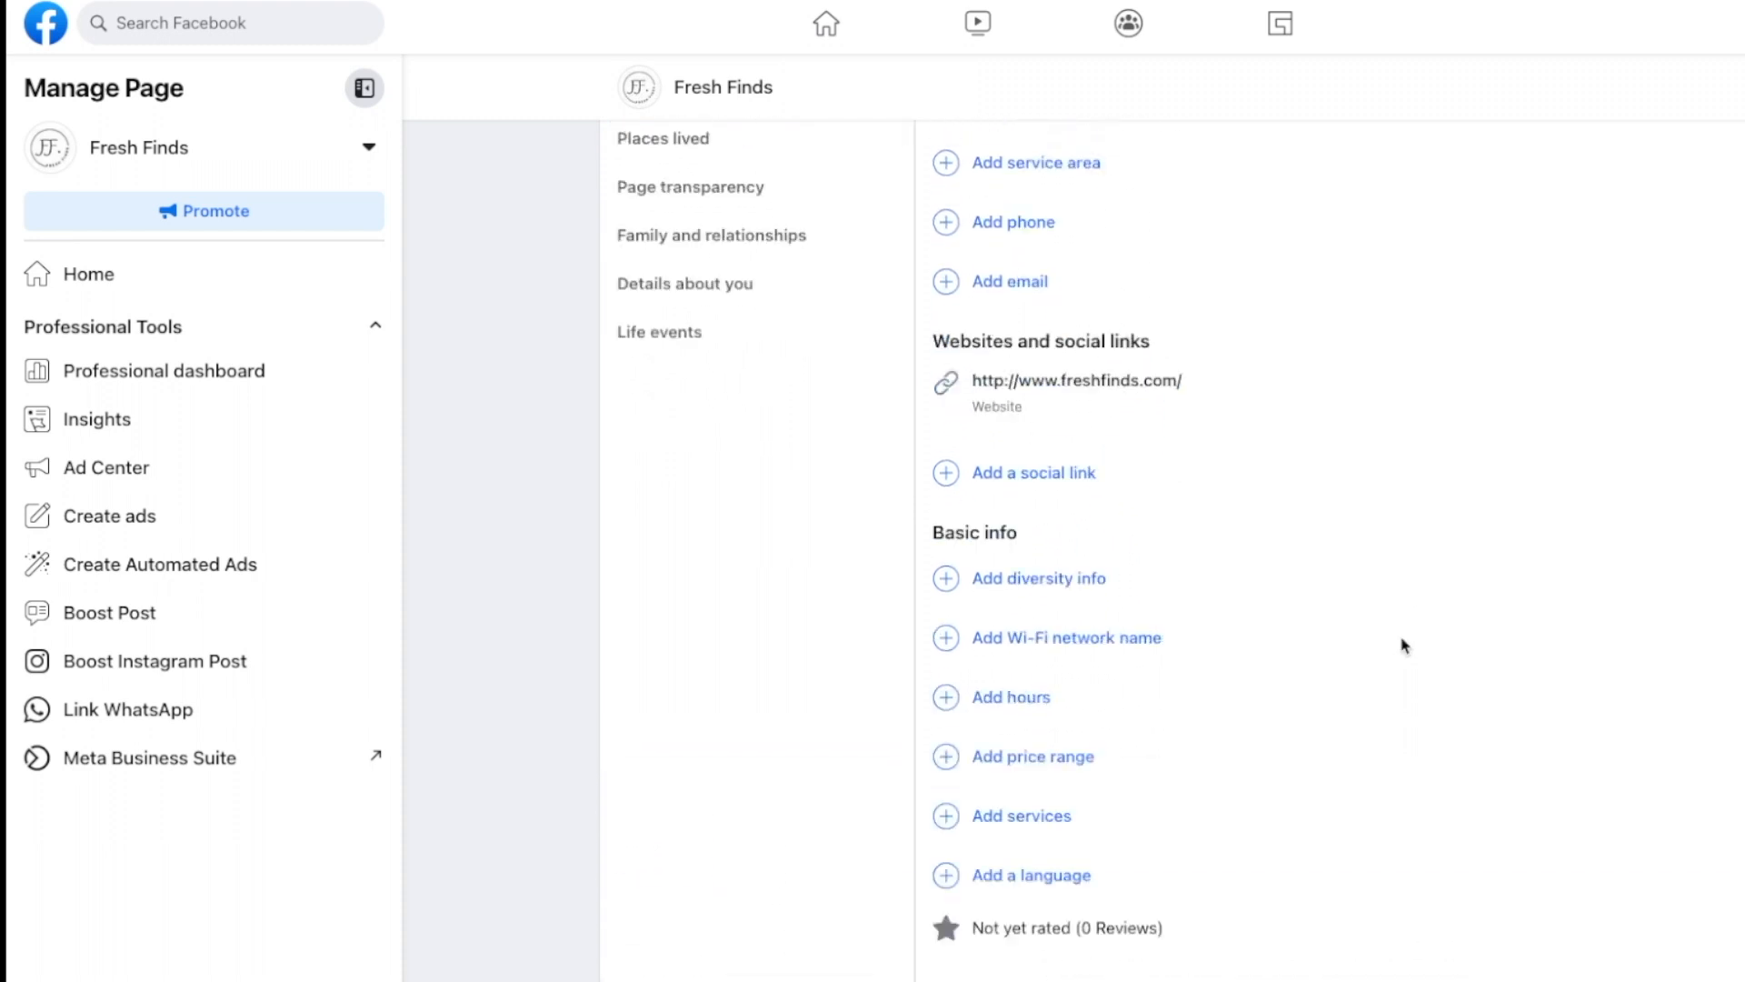
scroll(1404, 645, up, 8)
scroll(1404, 645, down, 1)
scroll(1404, 645, down, 3)
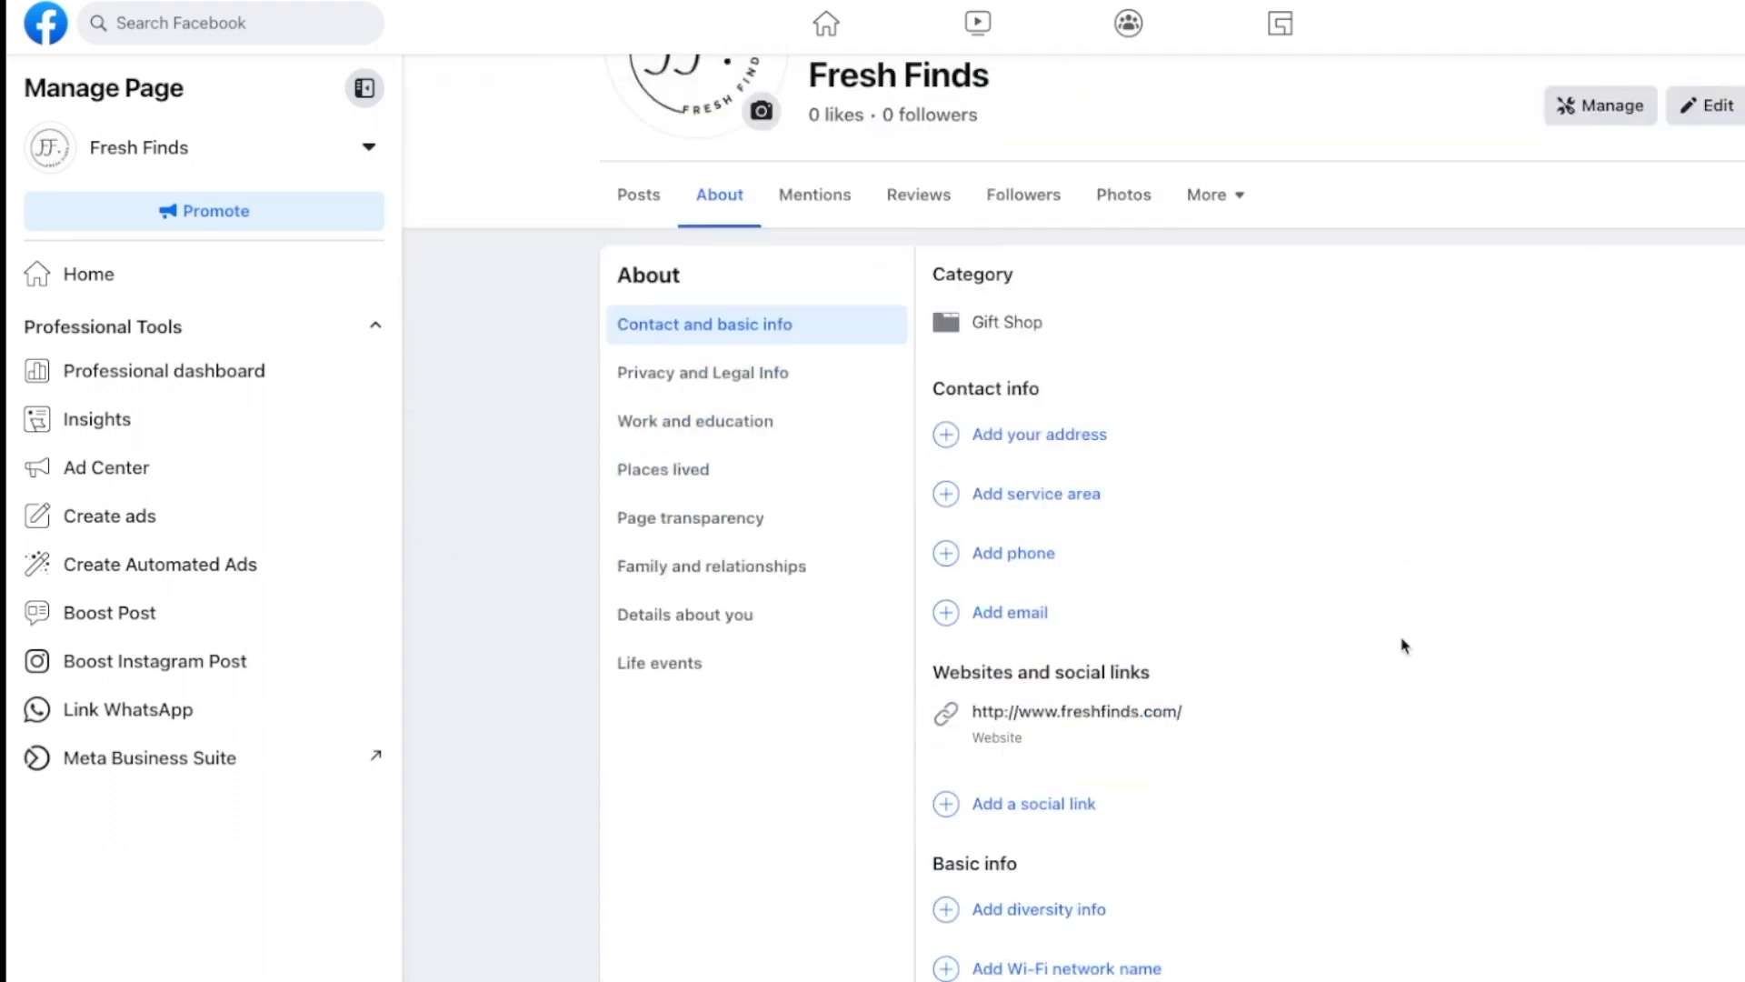
scroll(1404, 645, down, 2)
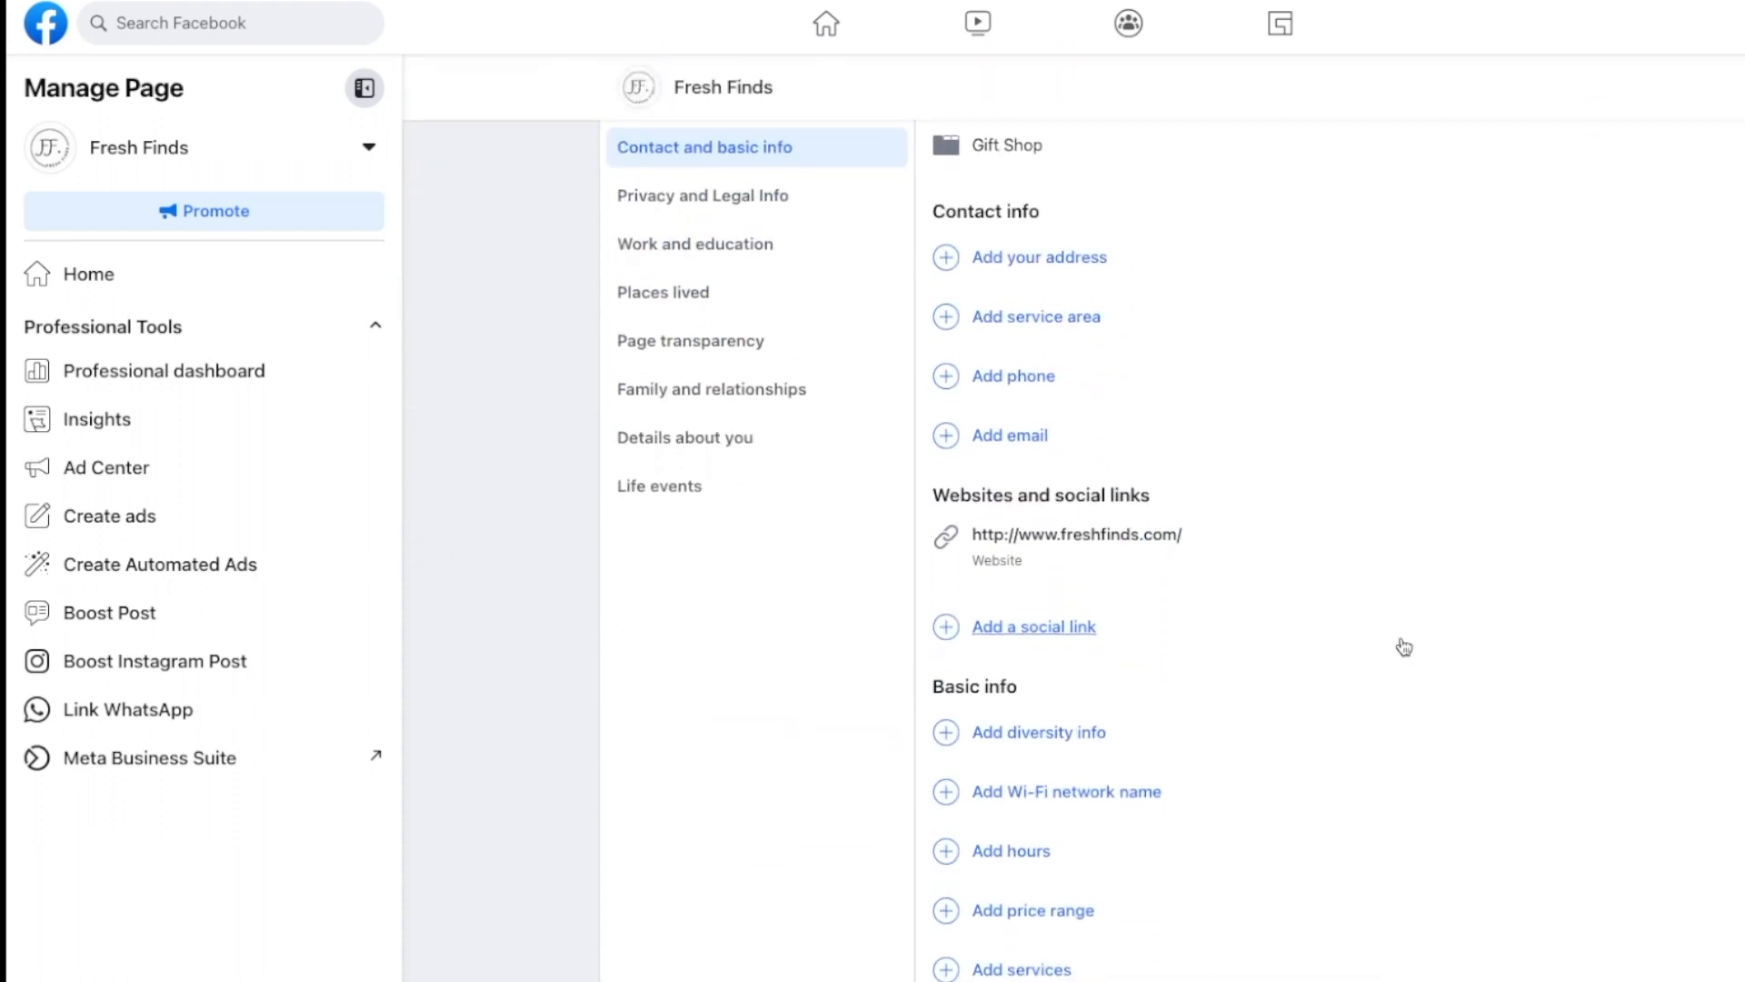
scroll(1404, 645, up, 4)
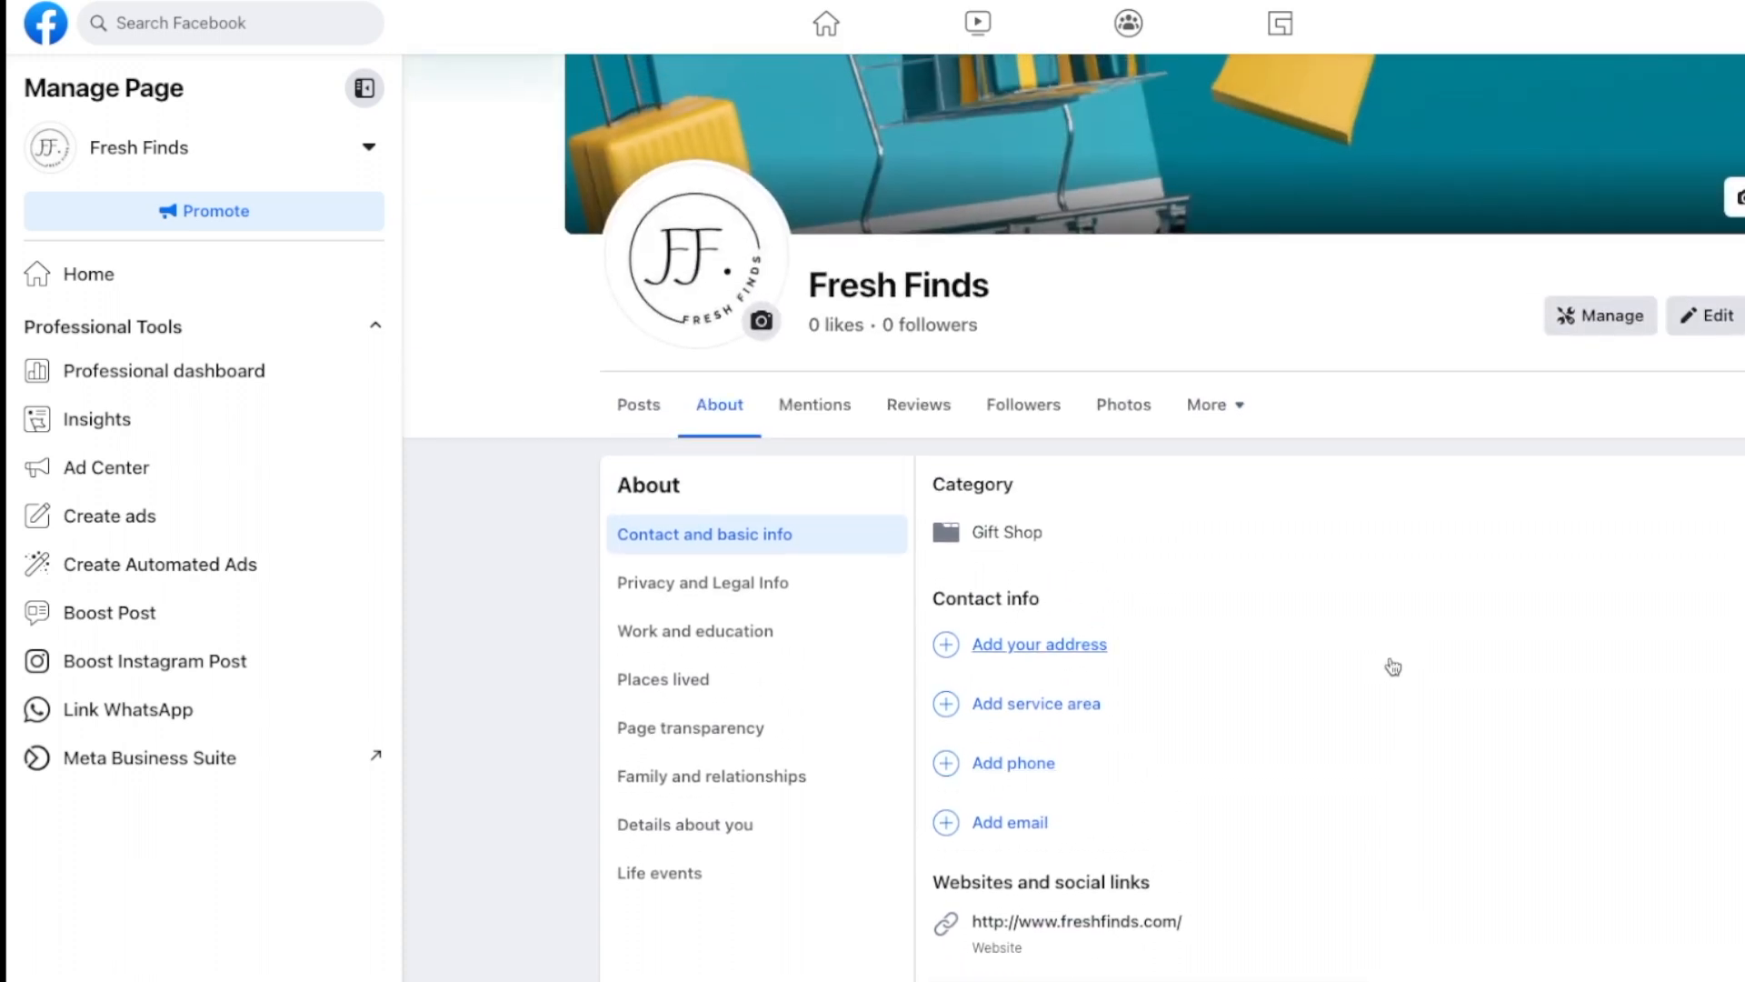
scroll(1394, 667, down, 7)
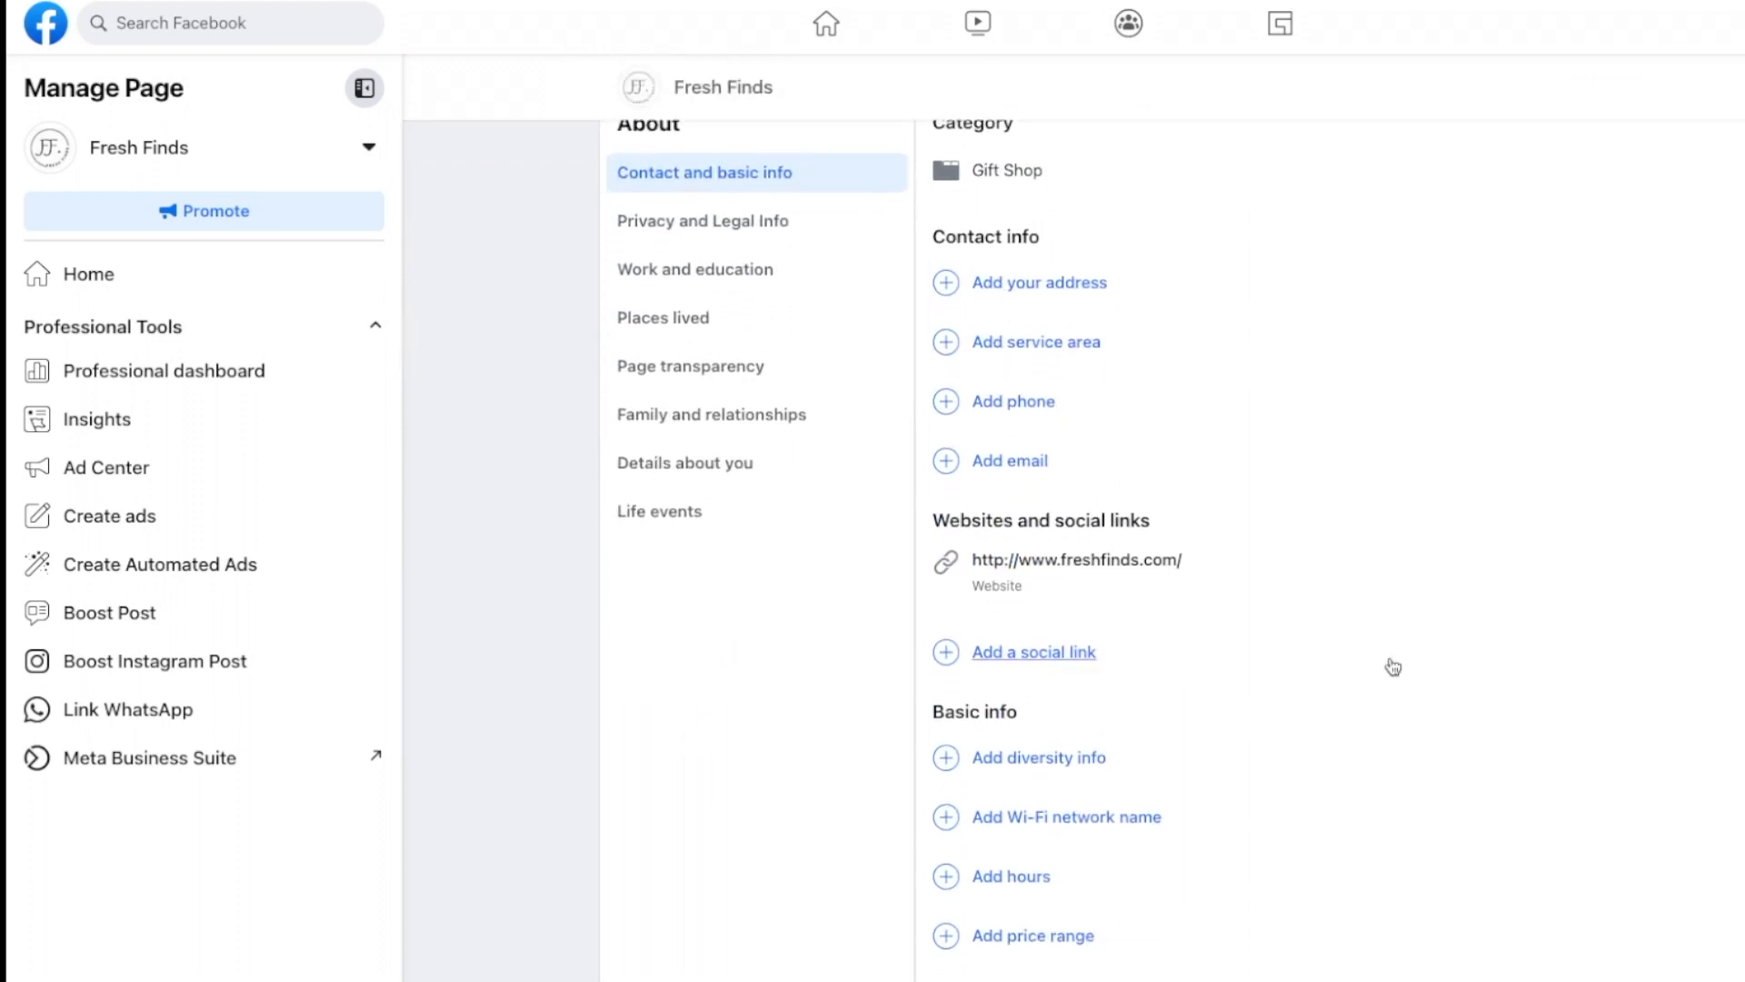
scroll(1393, 667, up, 6)
scroll(1393, 667, up, 2)
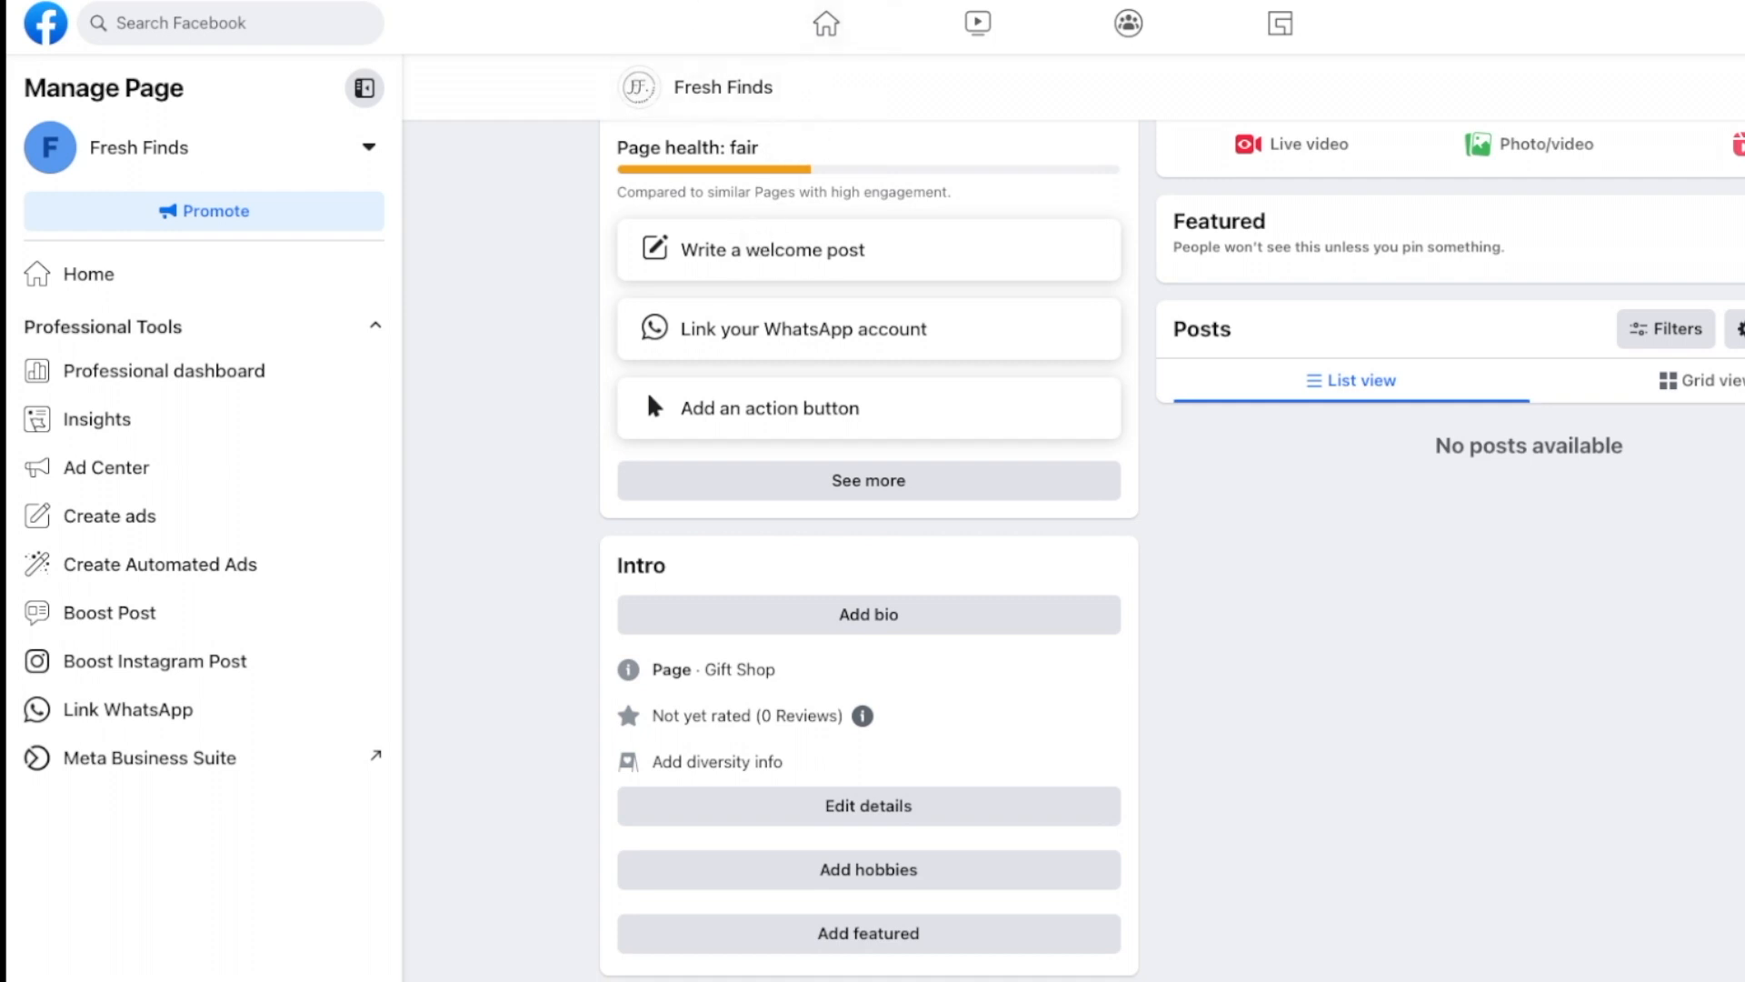
Step: Reload the page and enter the shop's contact e-mail address
key(super+r)
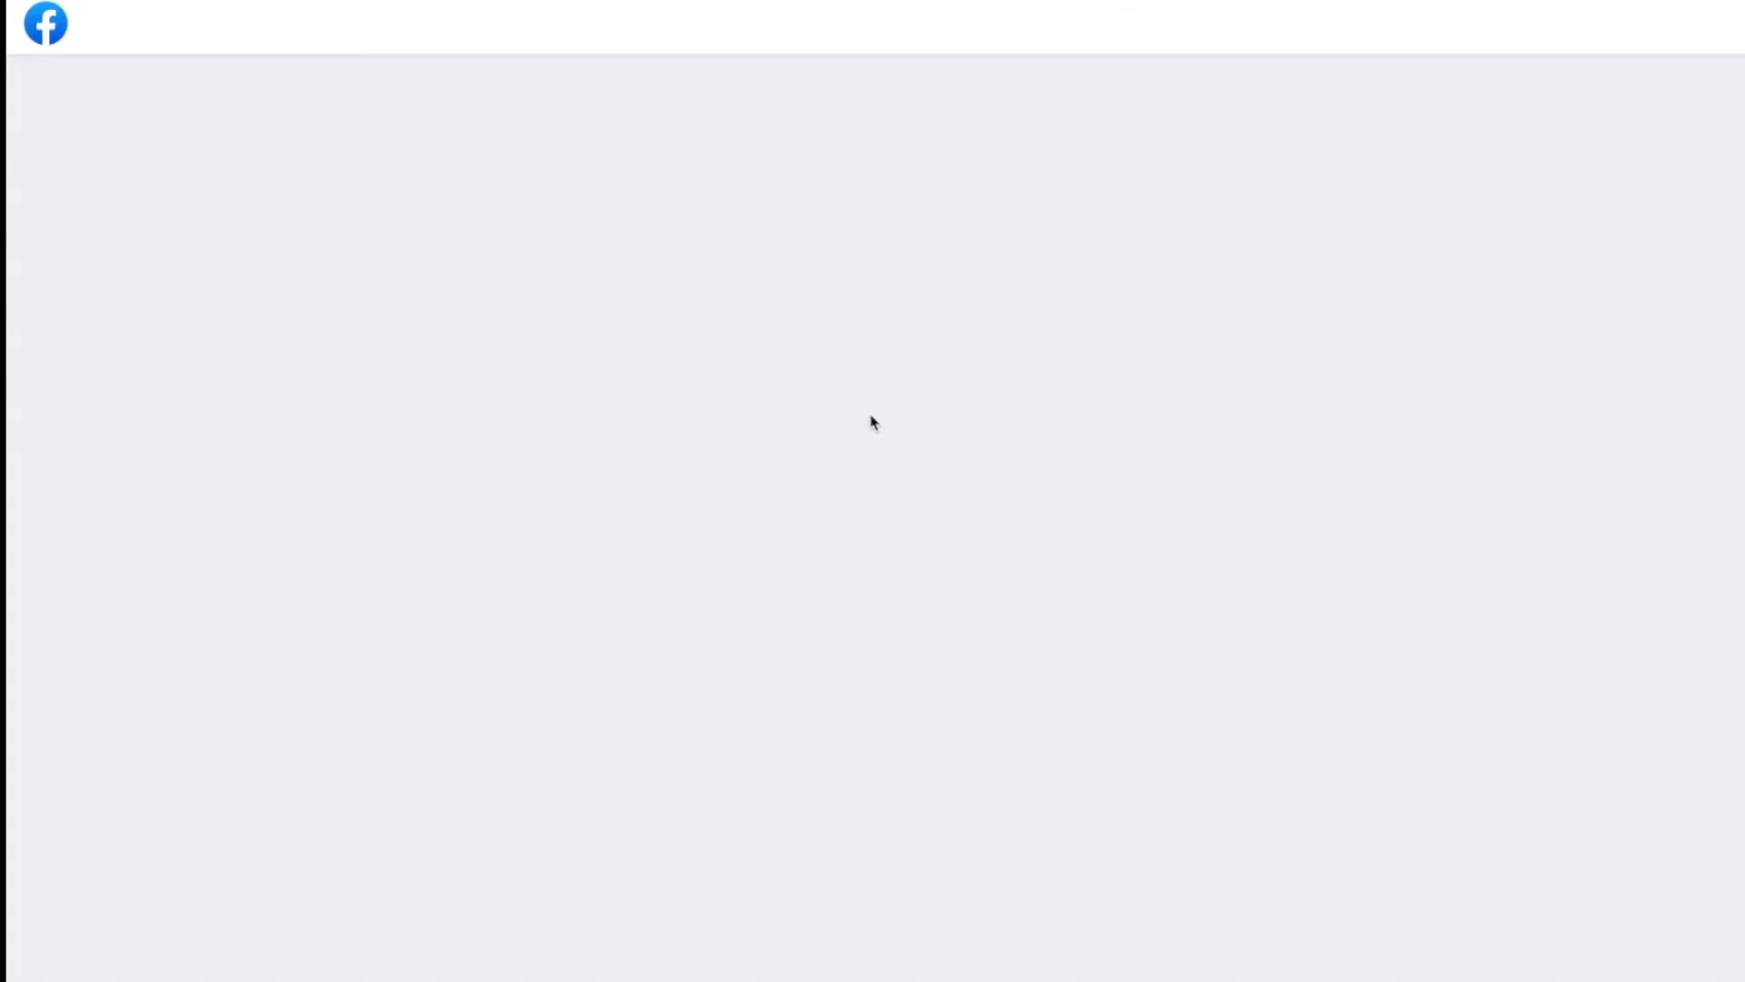
scroll(873, 423, down, 10)
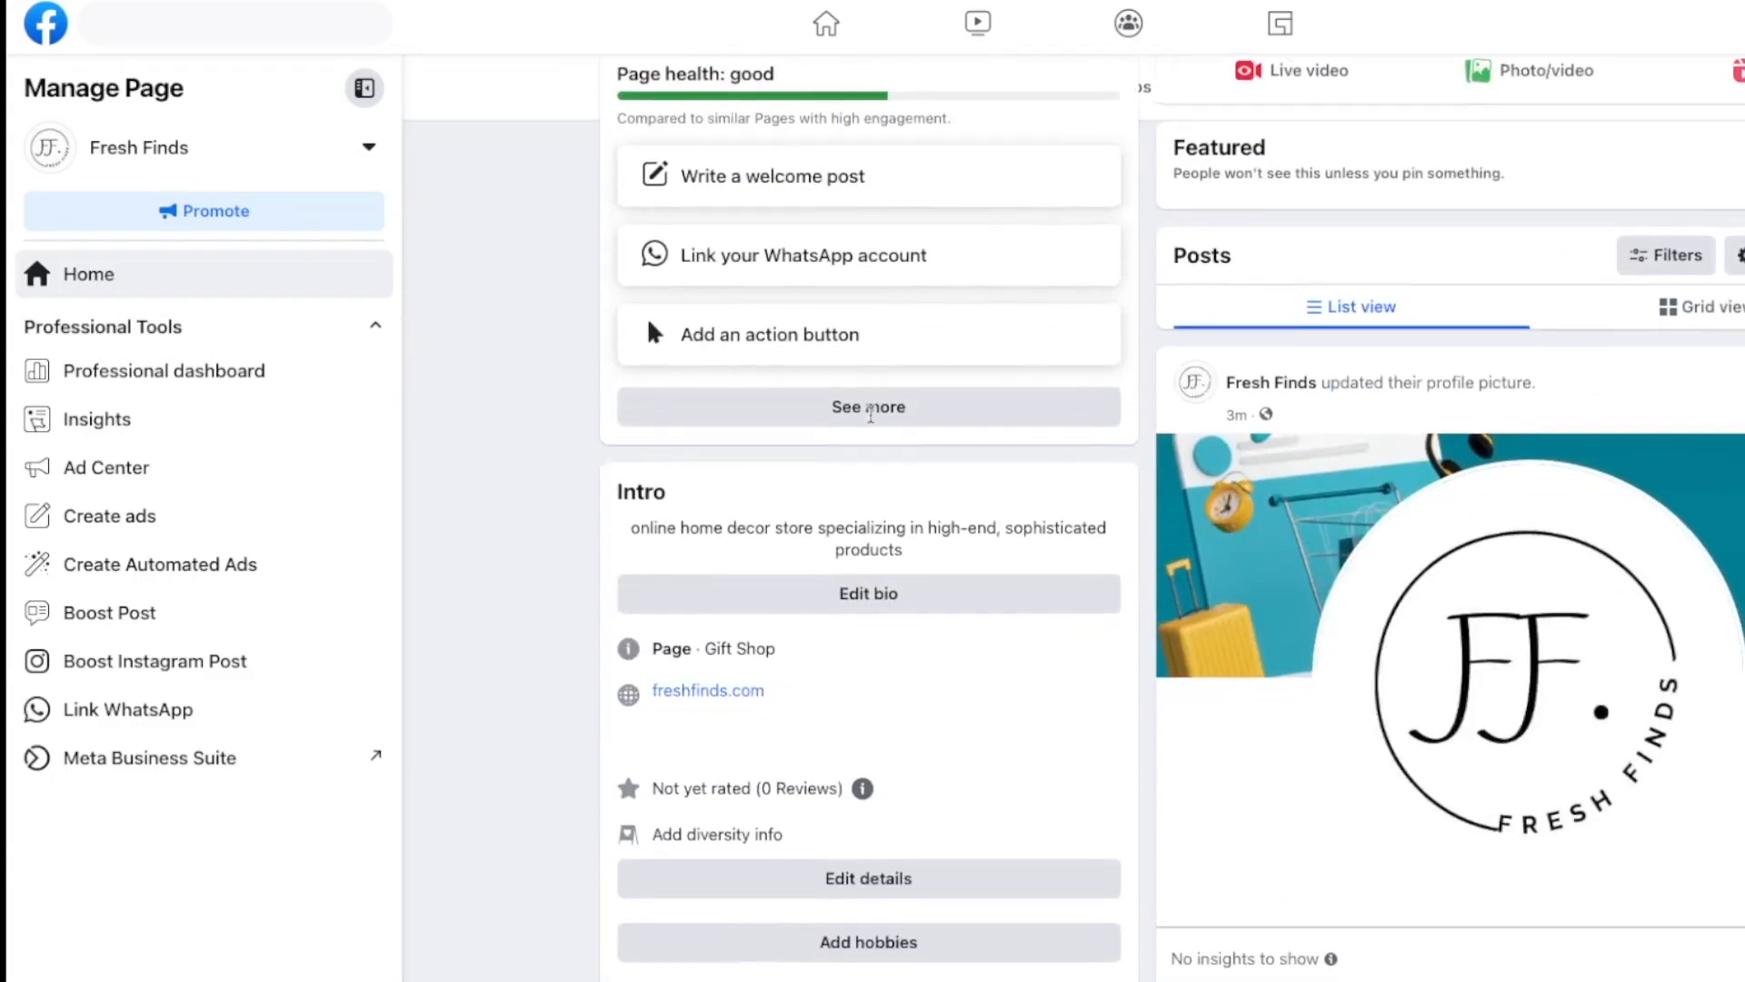
scroll(870, 414, down, 3)
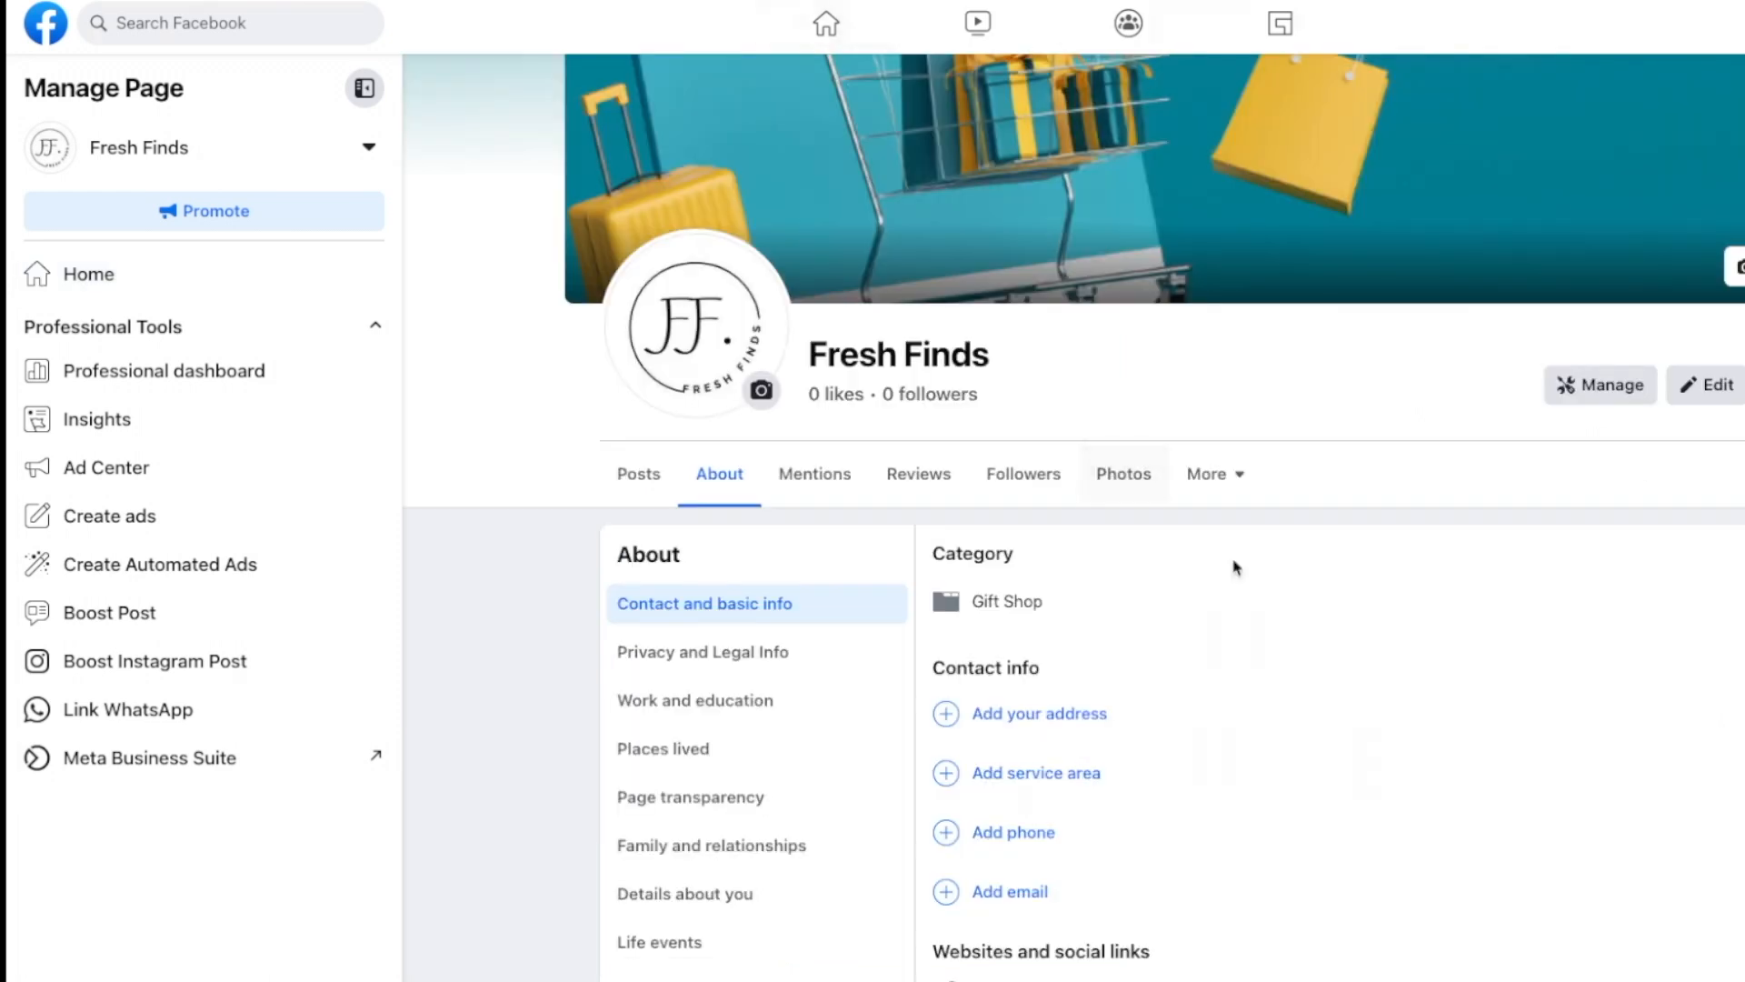
scroll(1238, 563, down, 4)
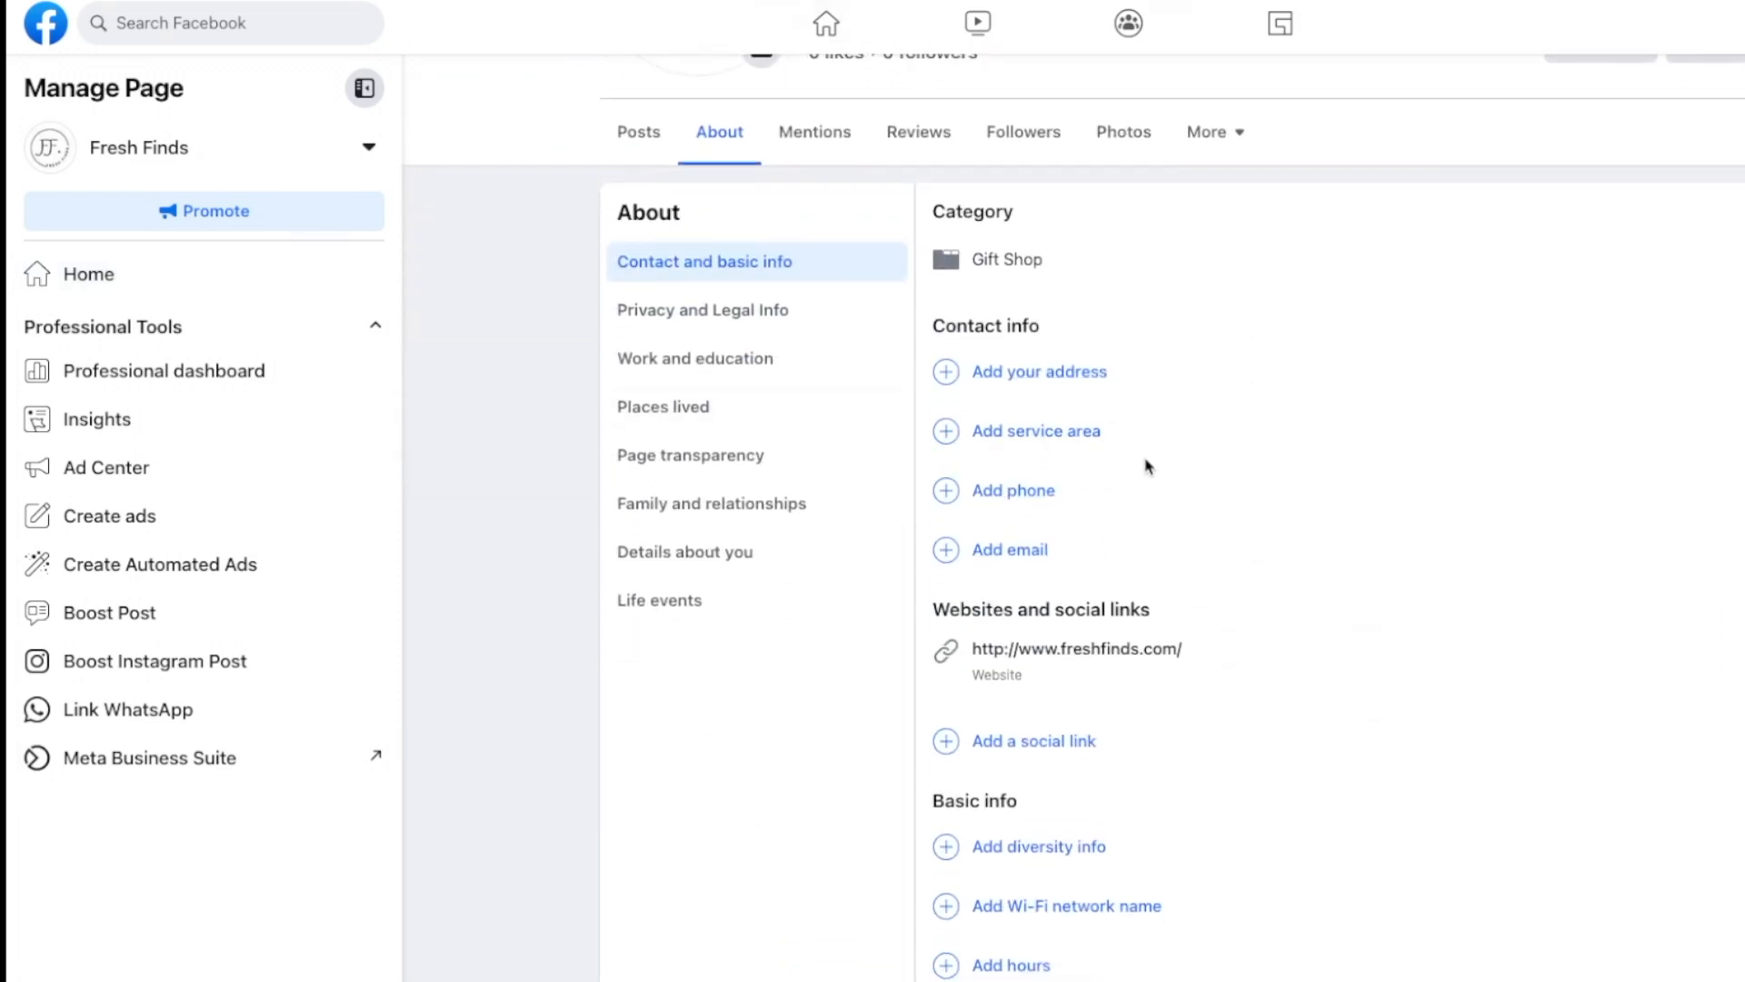
click(1012, 551)
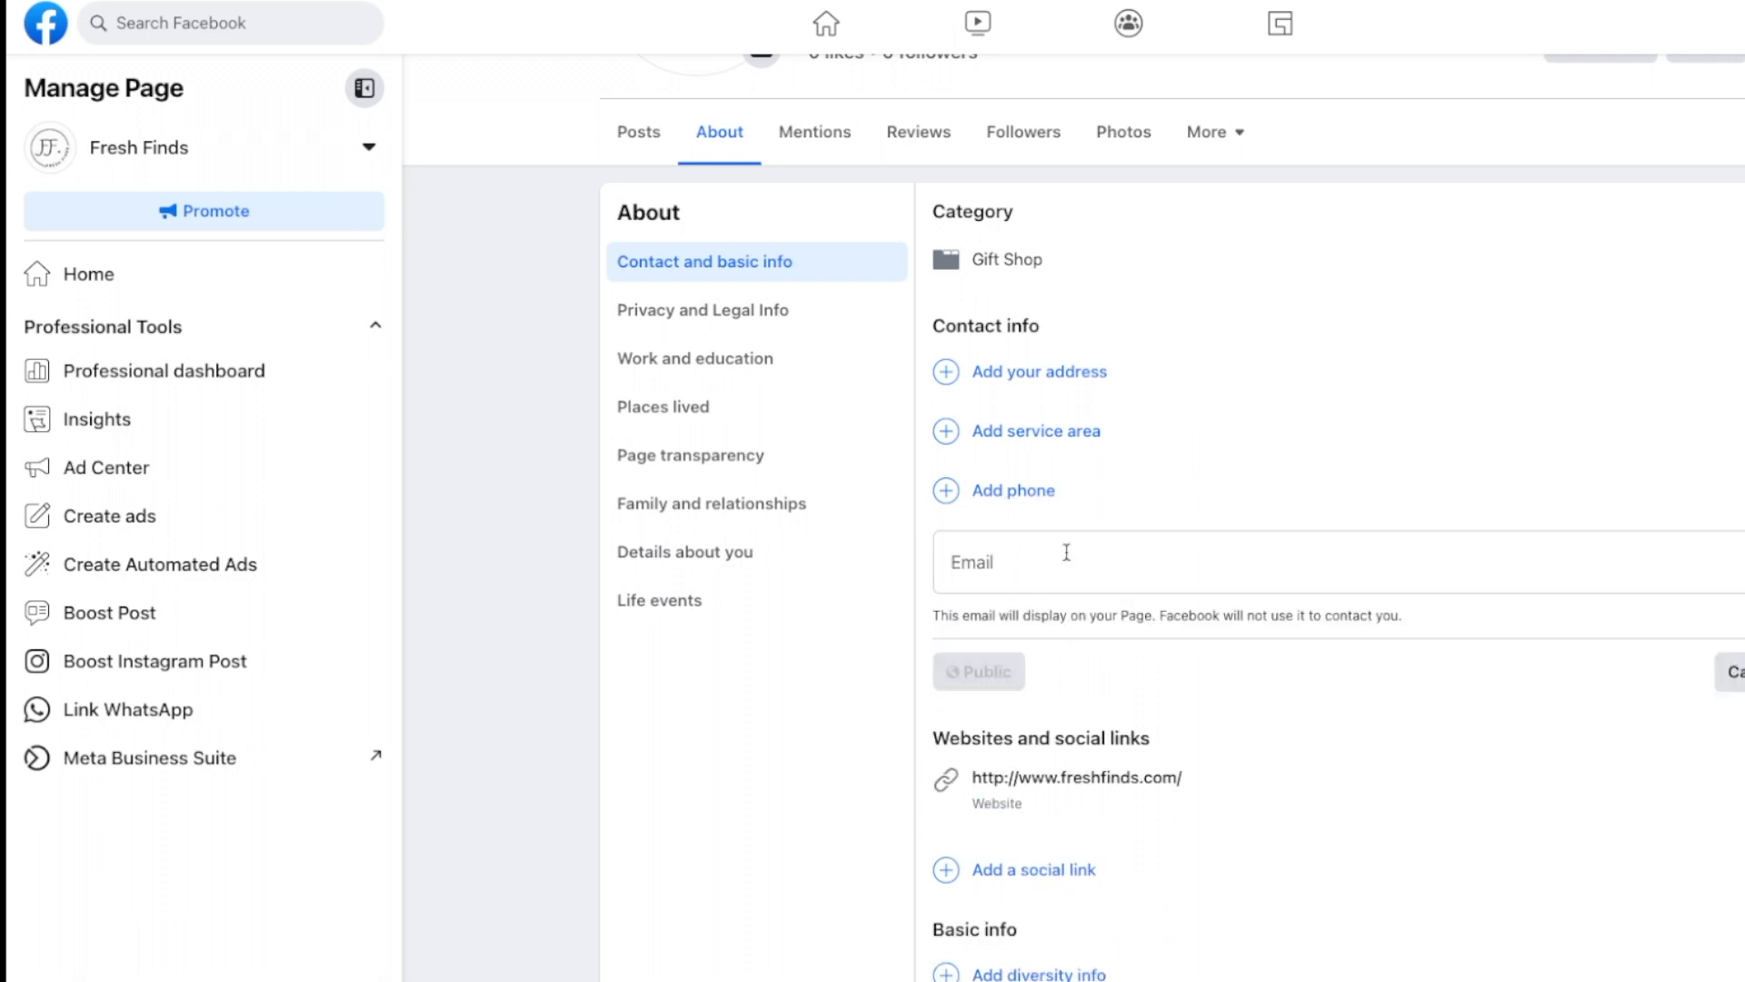
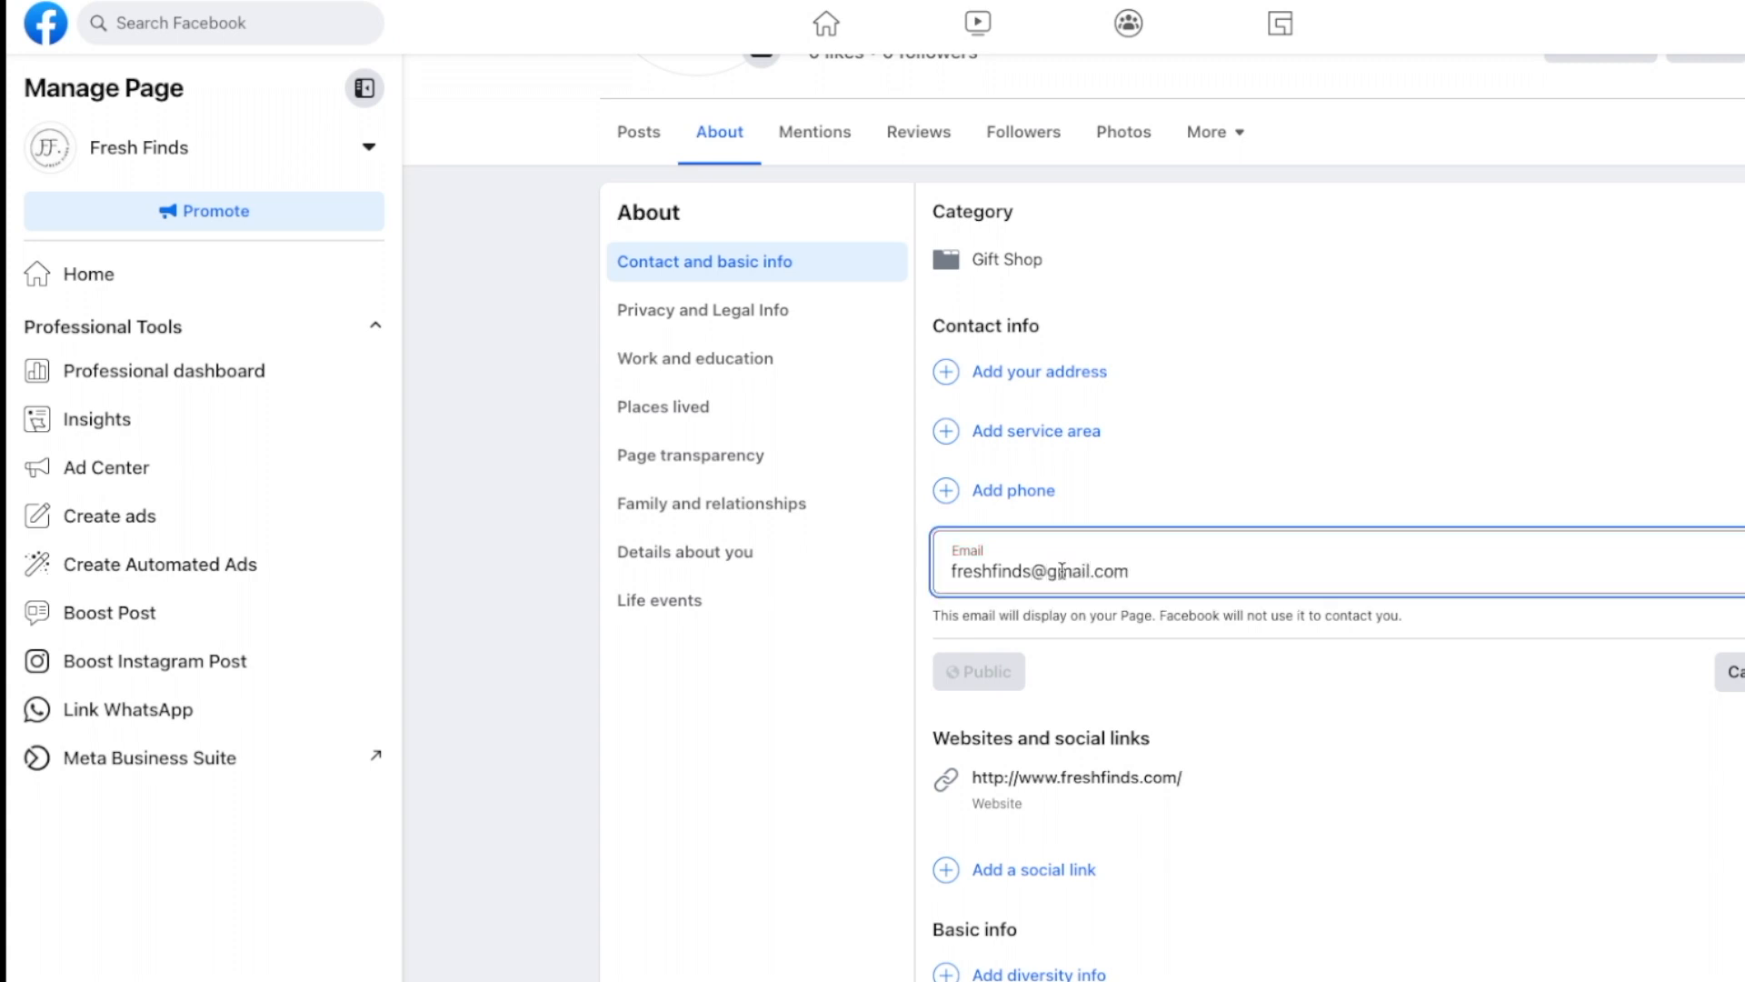
Step: Scroll through the page to check the updated contact info
scroll(1073, 516, down, 1)
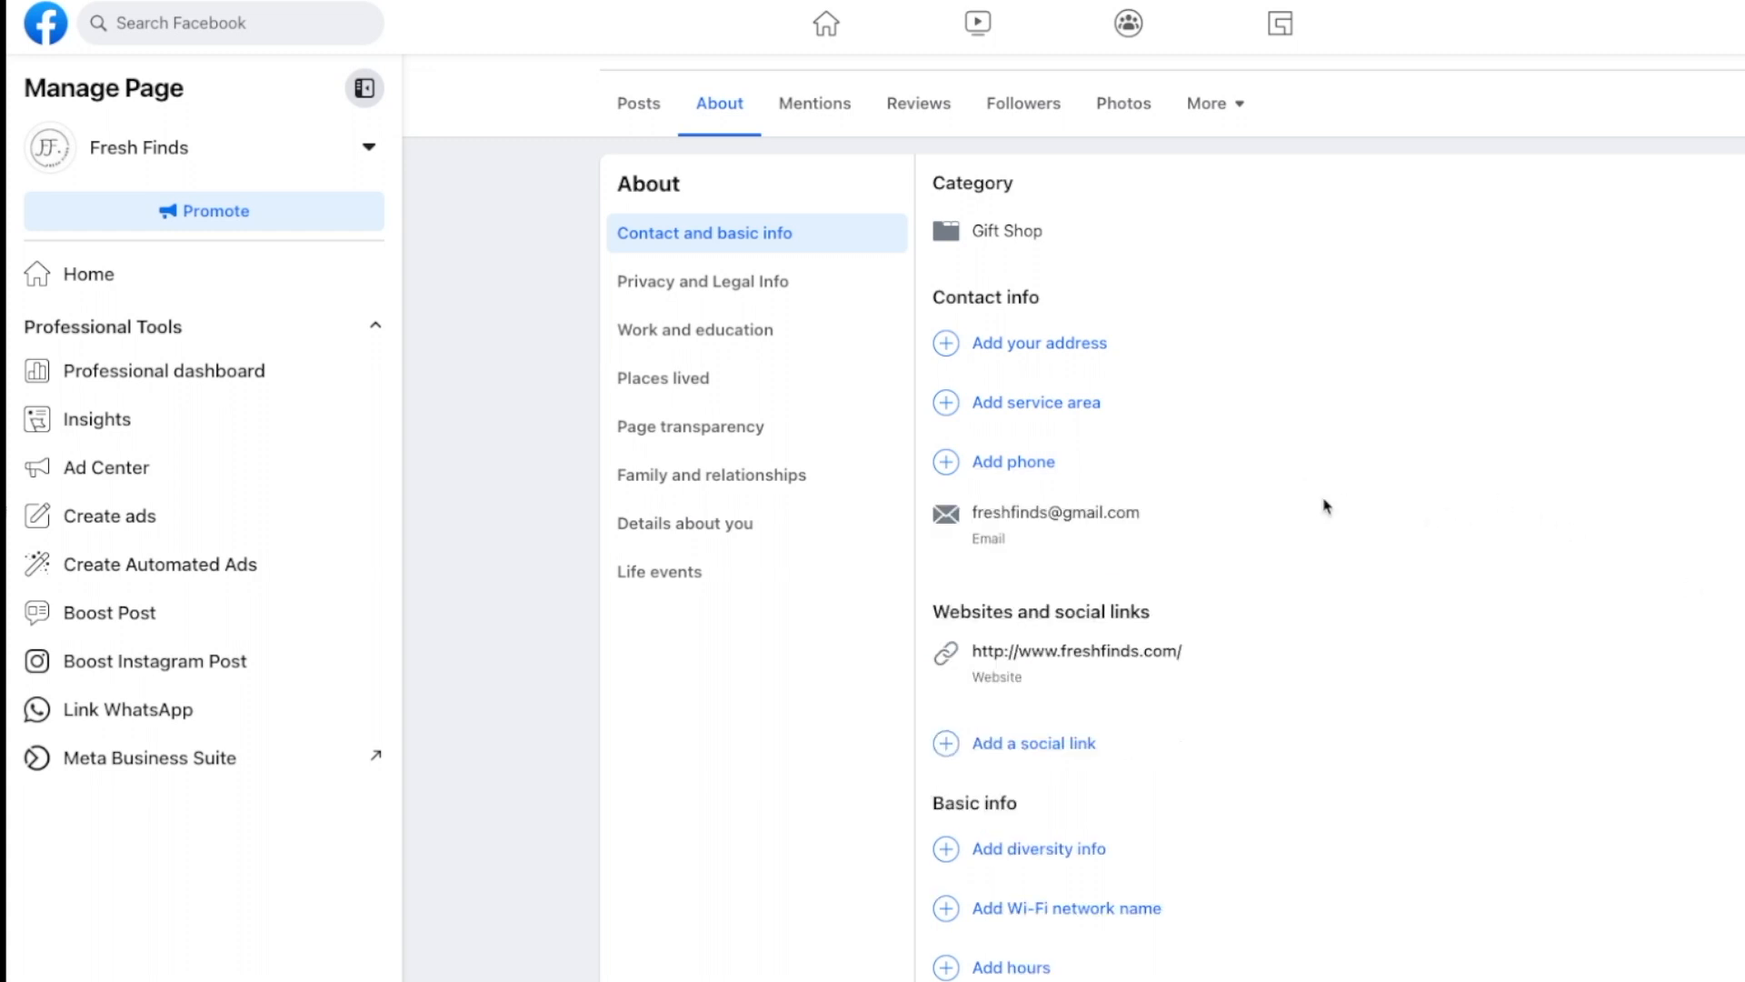
scroll(1326, 507, down, 8)
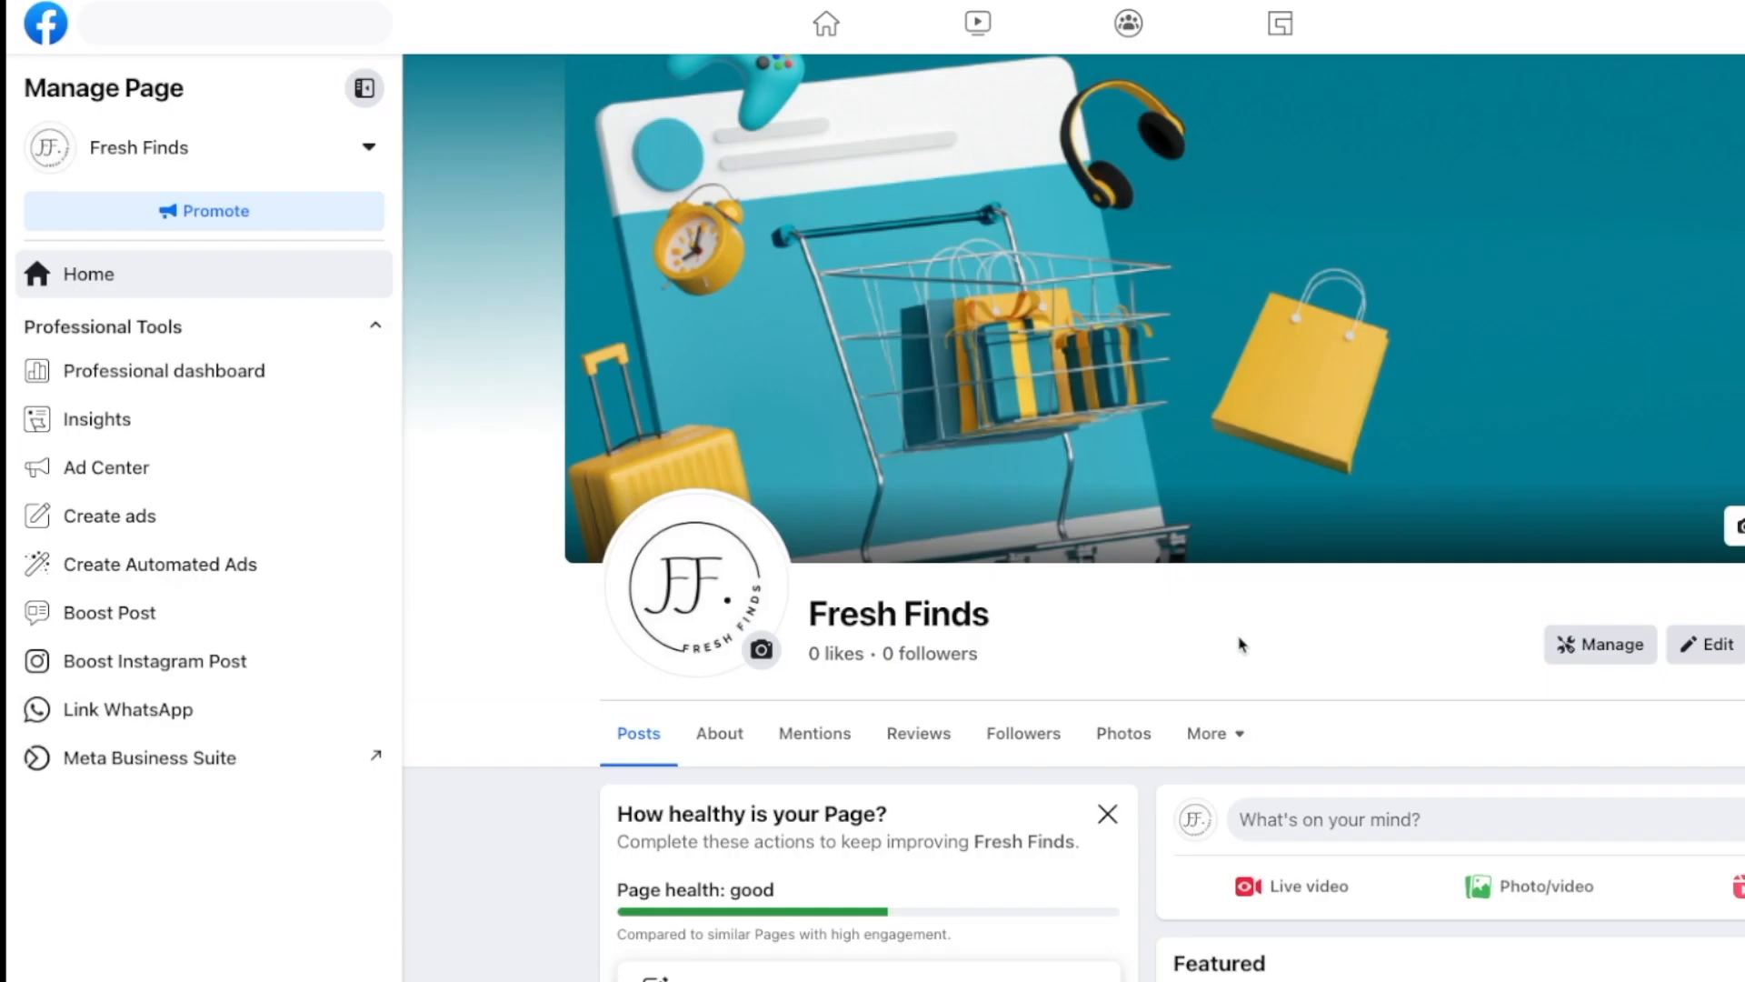
scroll(1083, 586, down, 10)
scroll(1083, 592, down, 4)
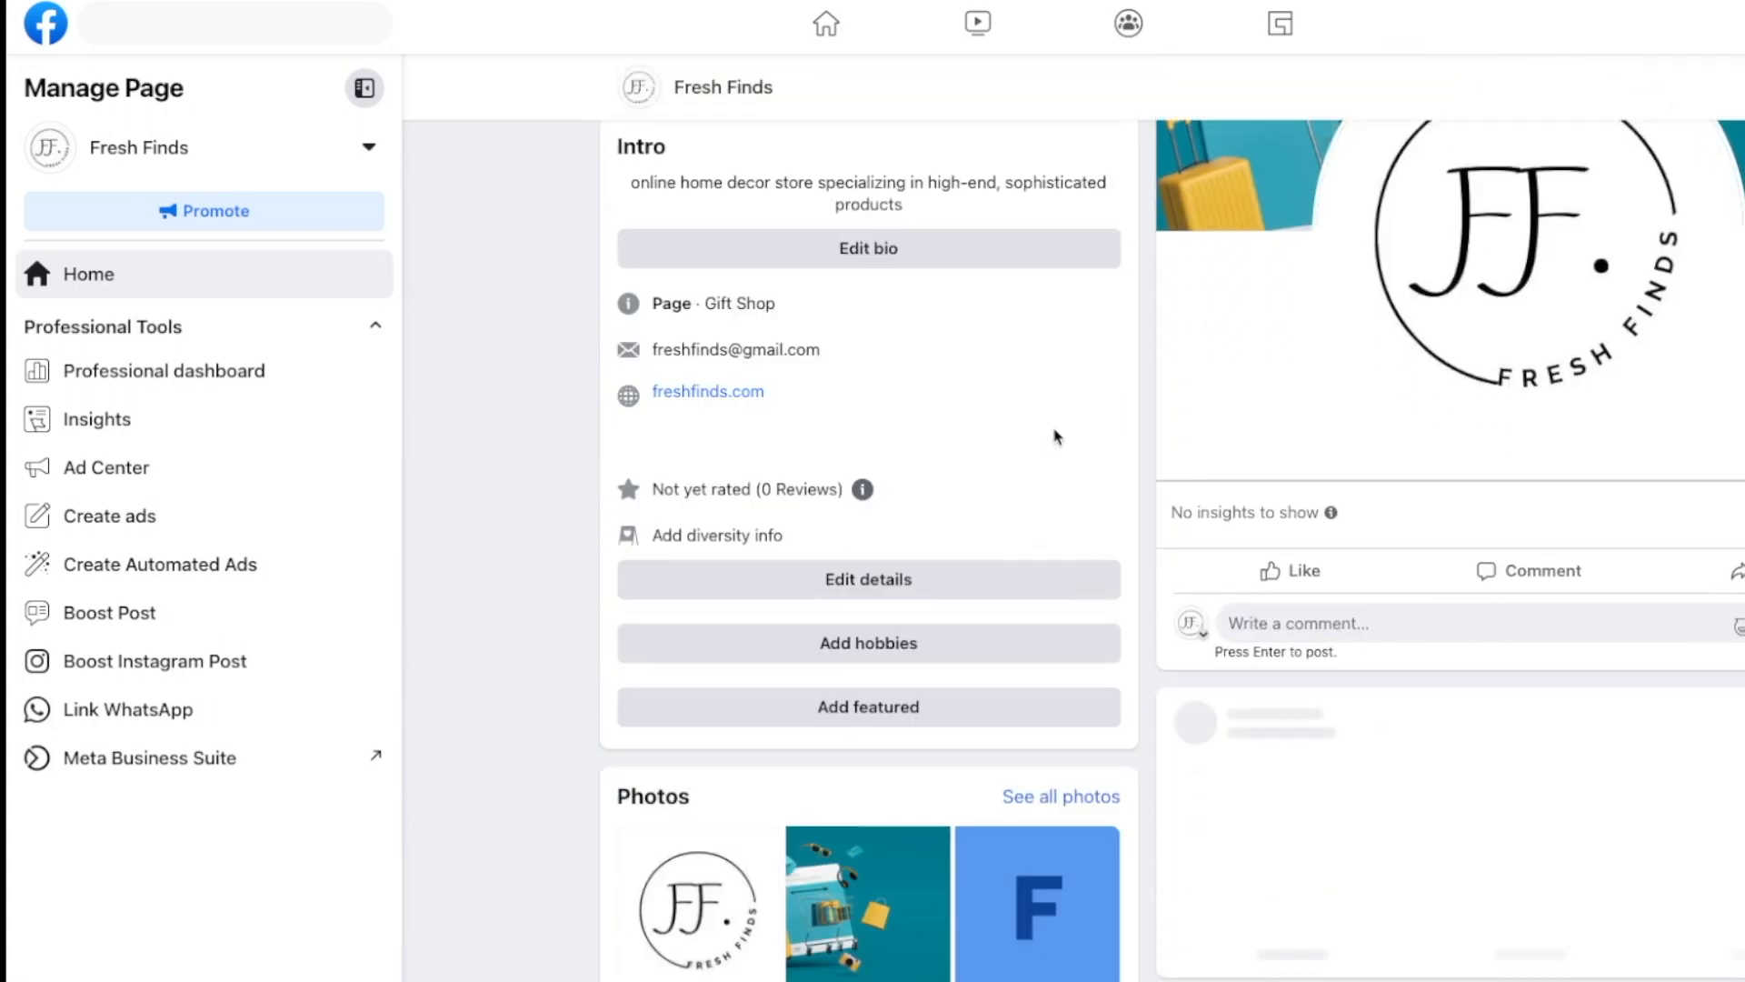
scroll(1057, 438, down, 3)
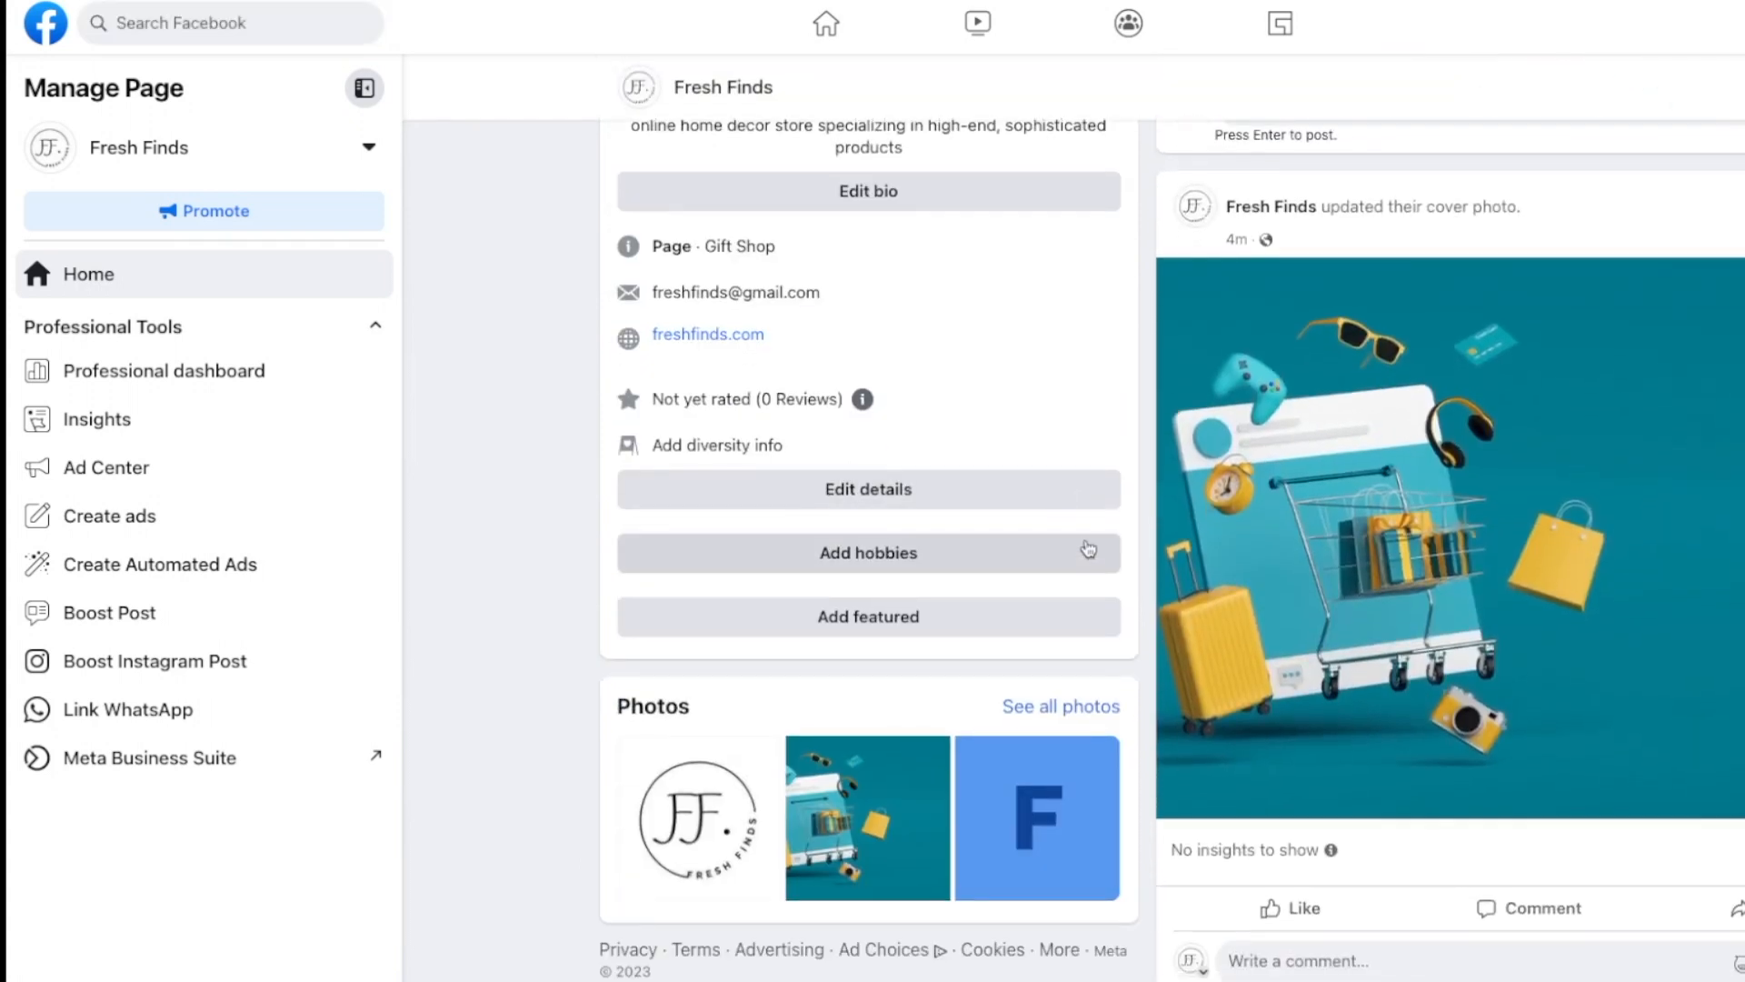
scroll(1088, 549, up, 14)
scroll(1088, 548, down, 6)
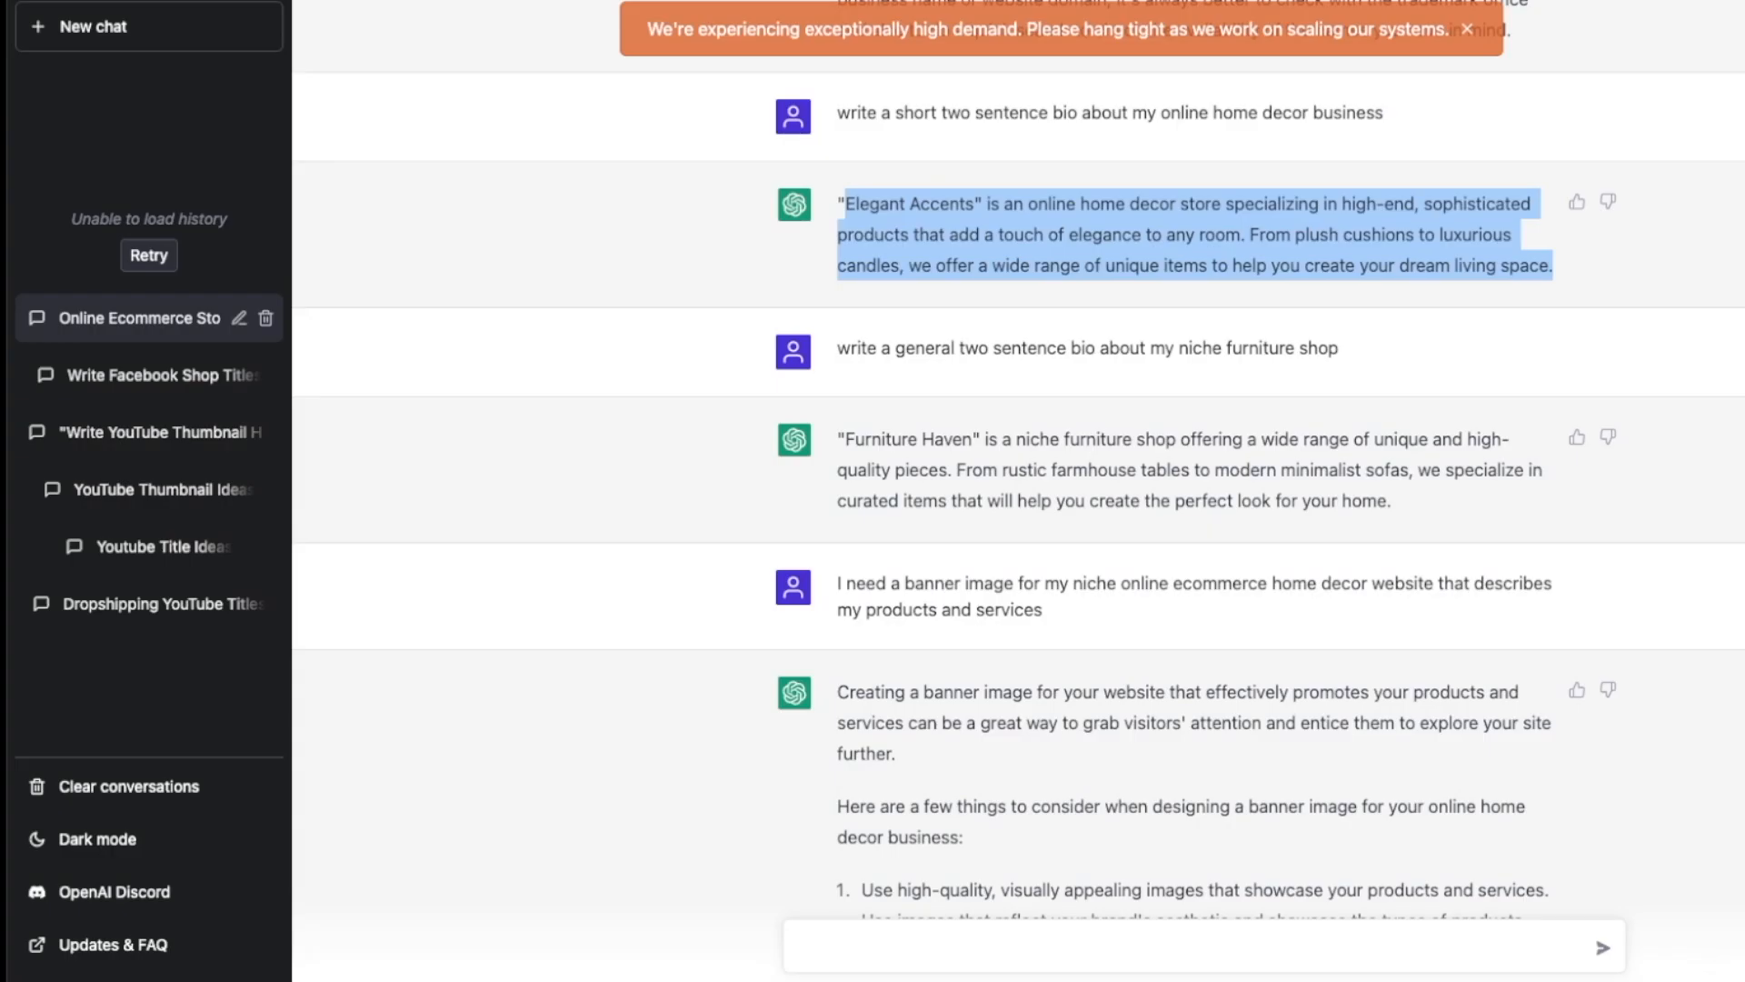
Step: Ask ChatGPT for a new ecommerce store welcome post and copy its full reply
scroll(1015, 549, down, 15)
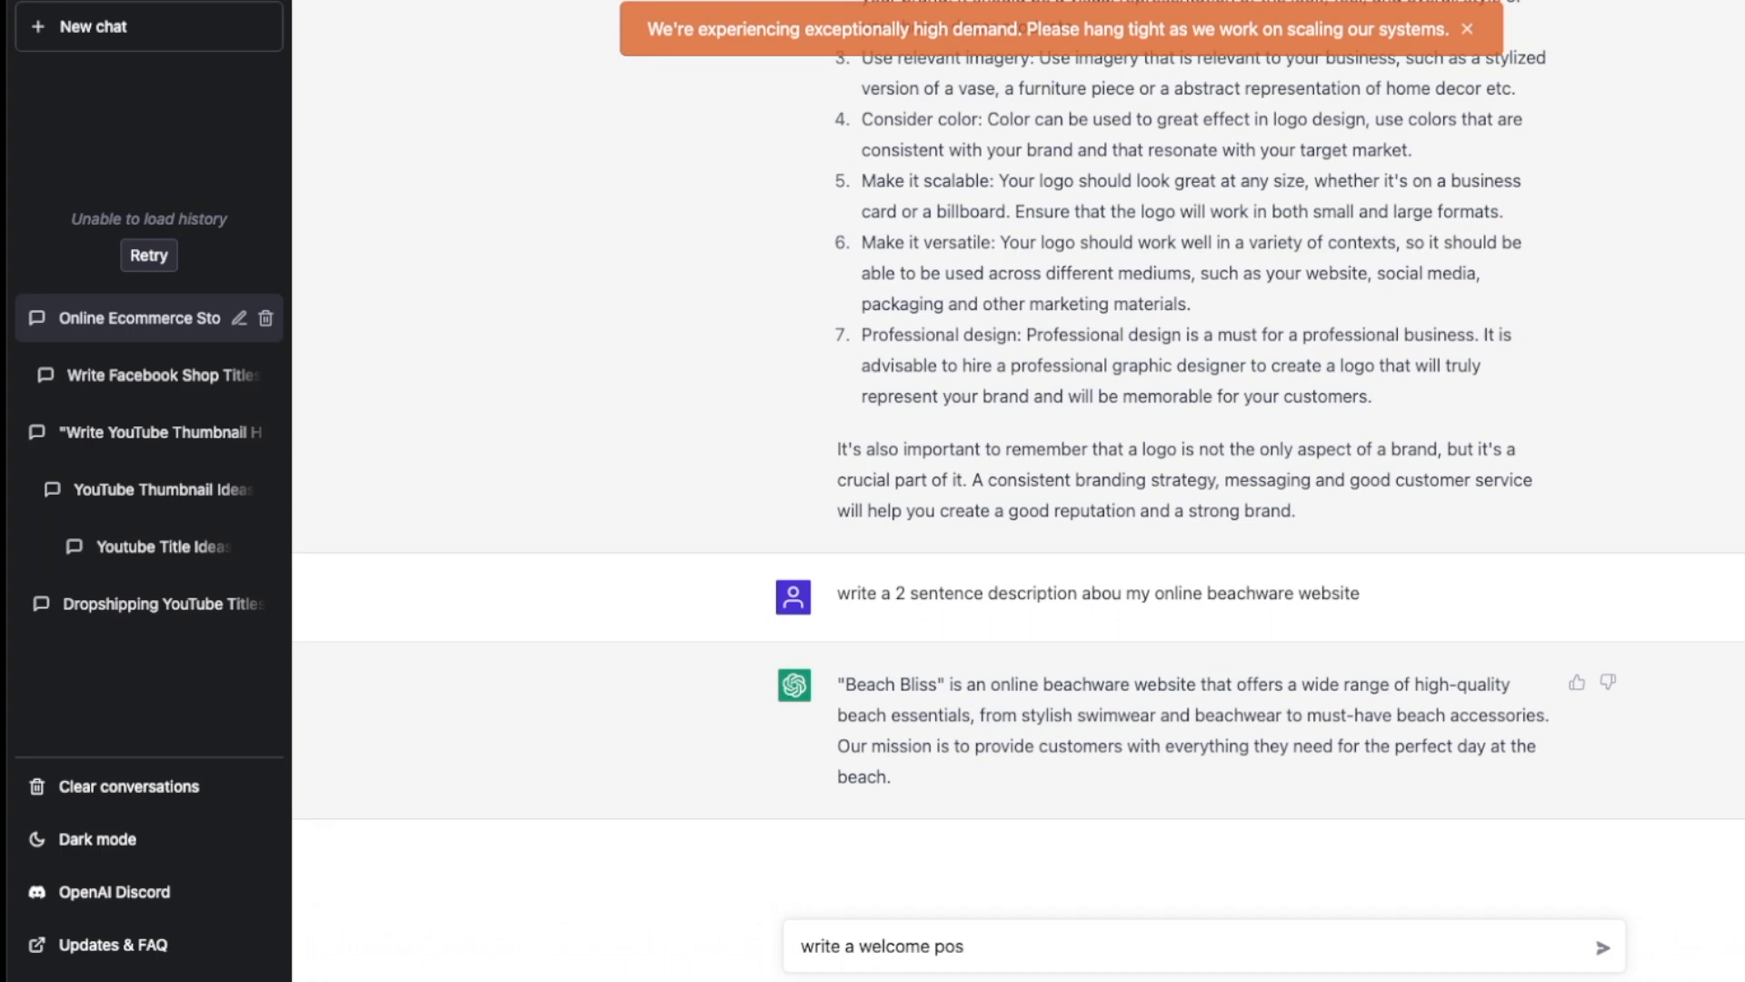
text(new ecomm)
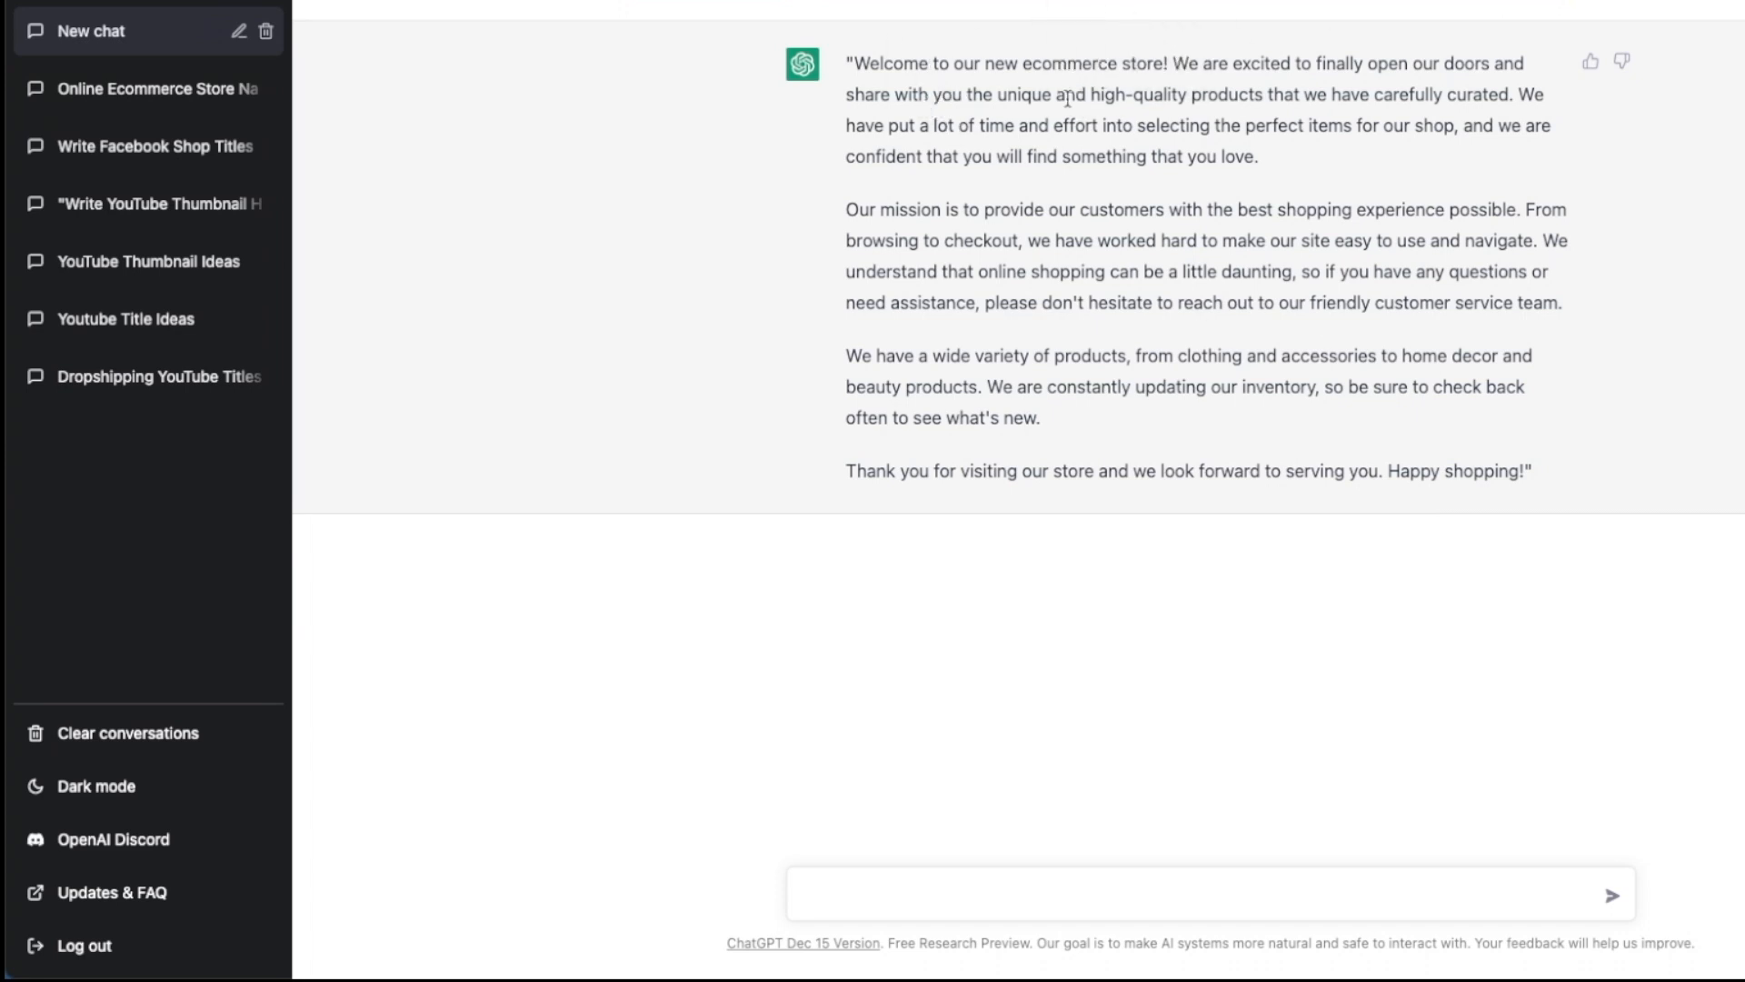
drag(851, 65, 1555, 491)
right_click(1264, 323)
click(1298, 367)
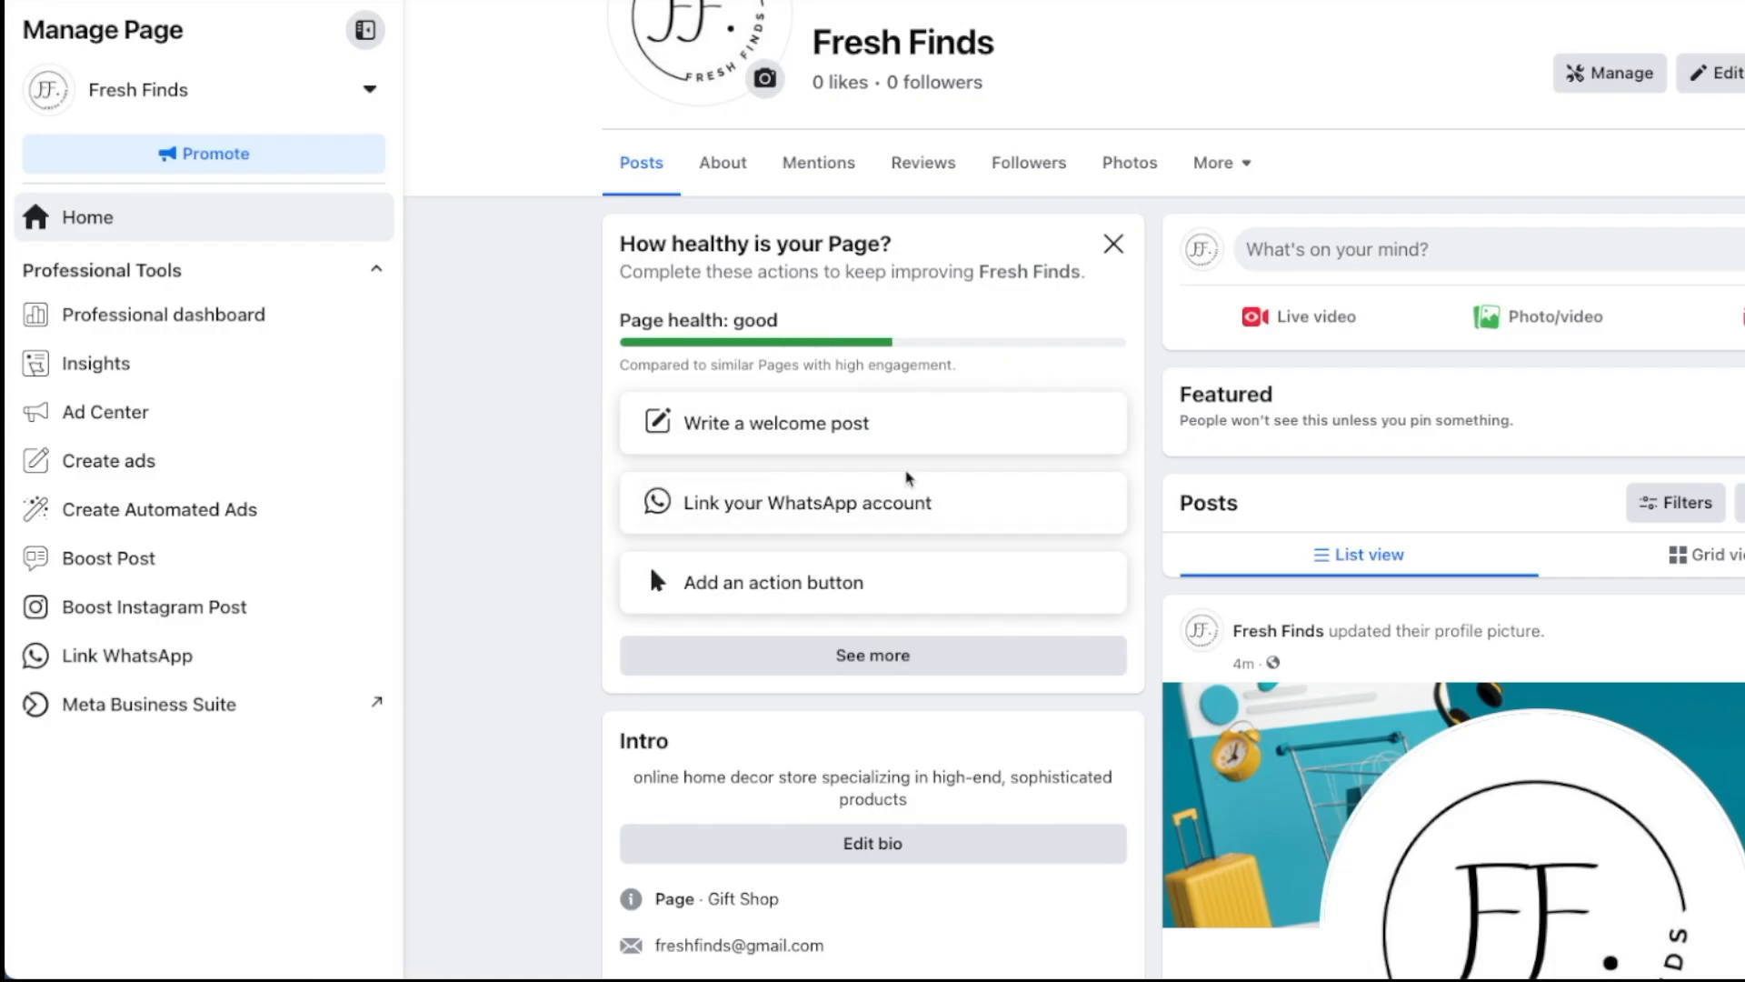
Step: Paste the copied welcome text into a Public page post, publish it, and skip the message button
click(809, 429)
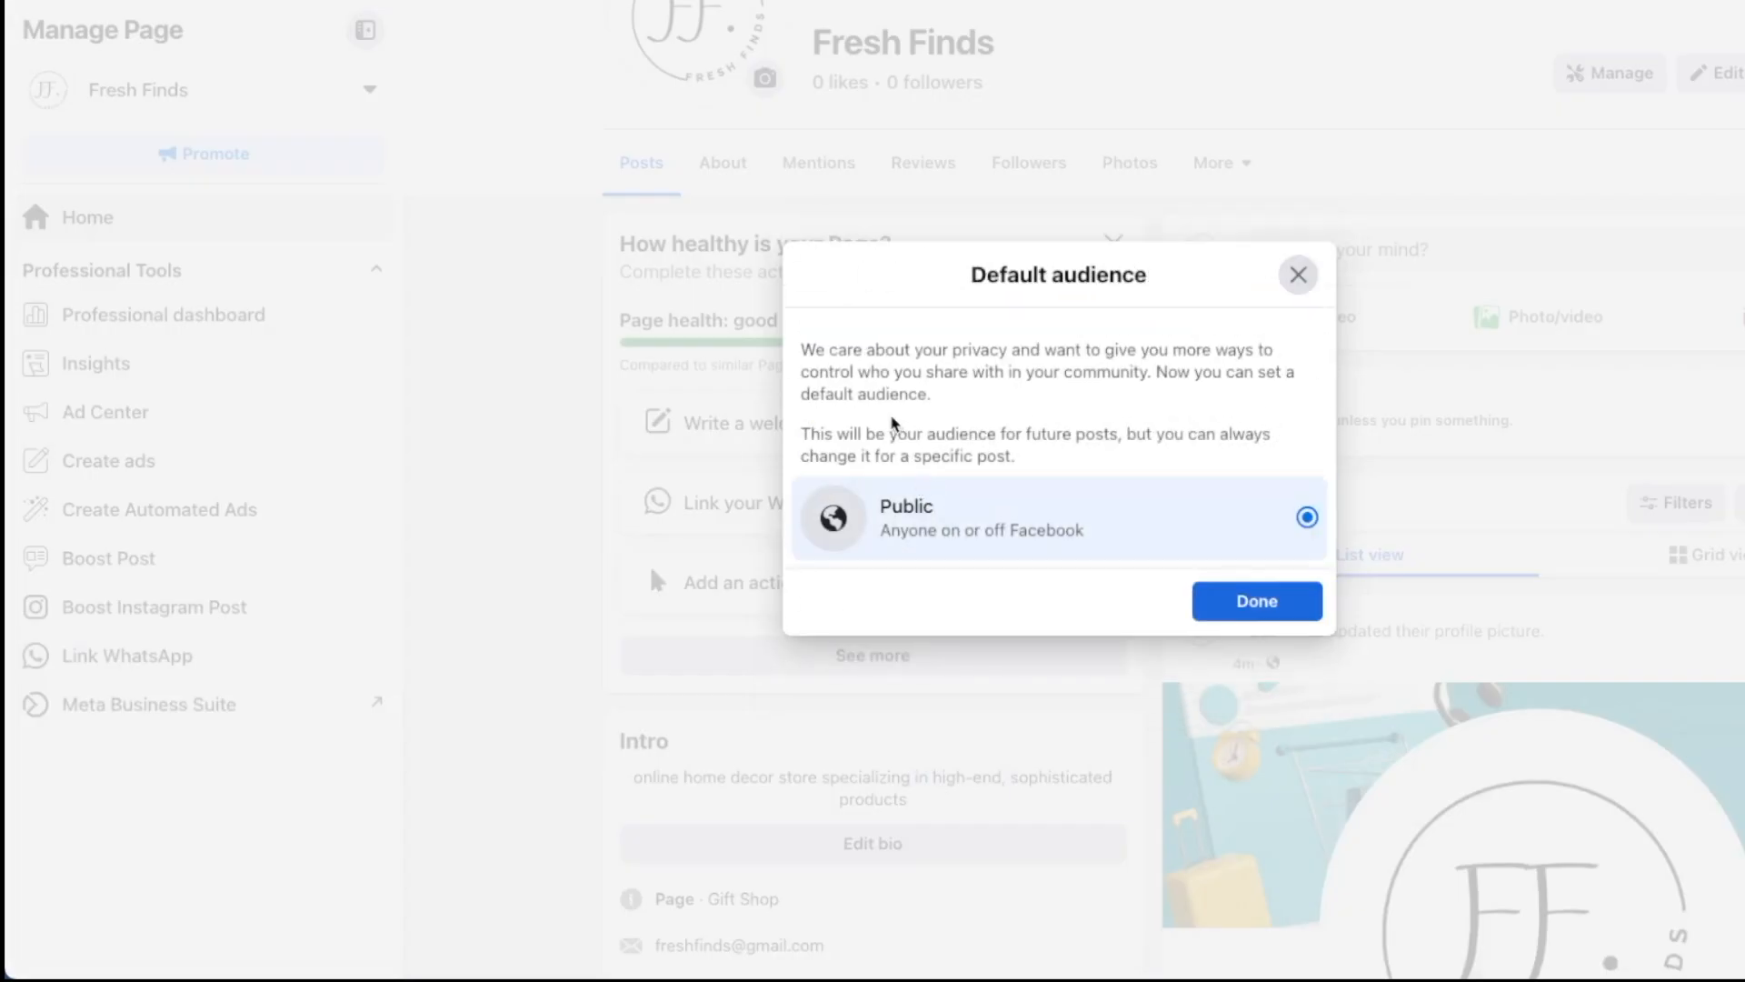
click(1261, 611)
click(917, 415)
key(ctrl+v)
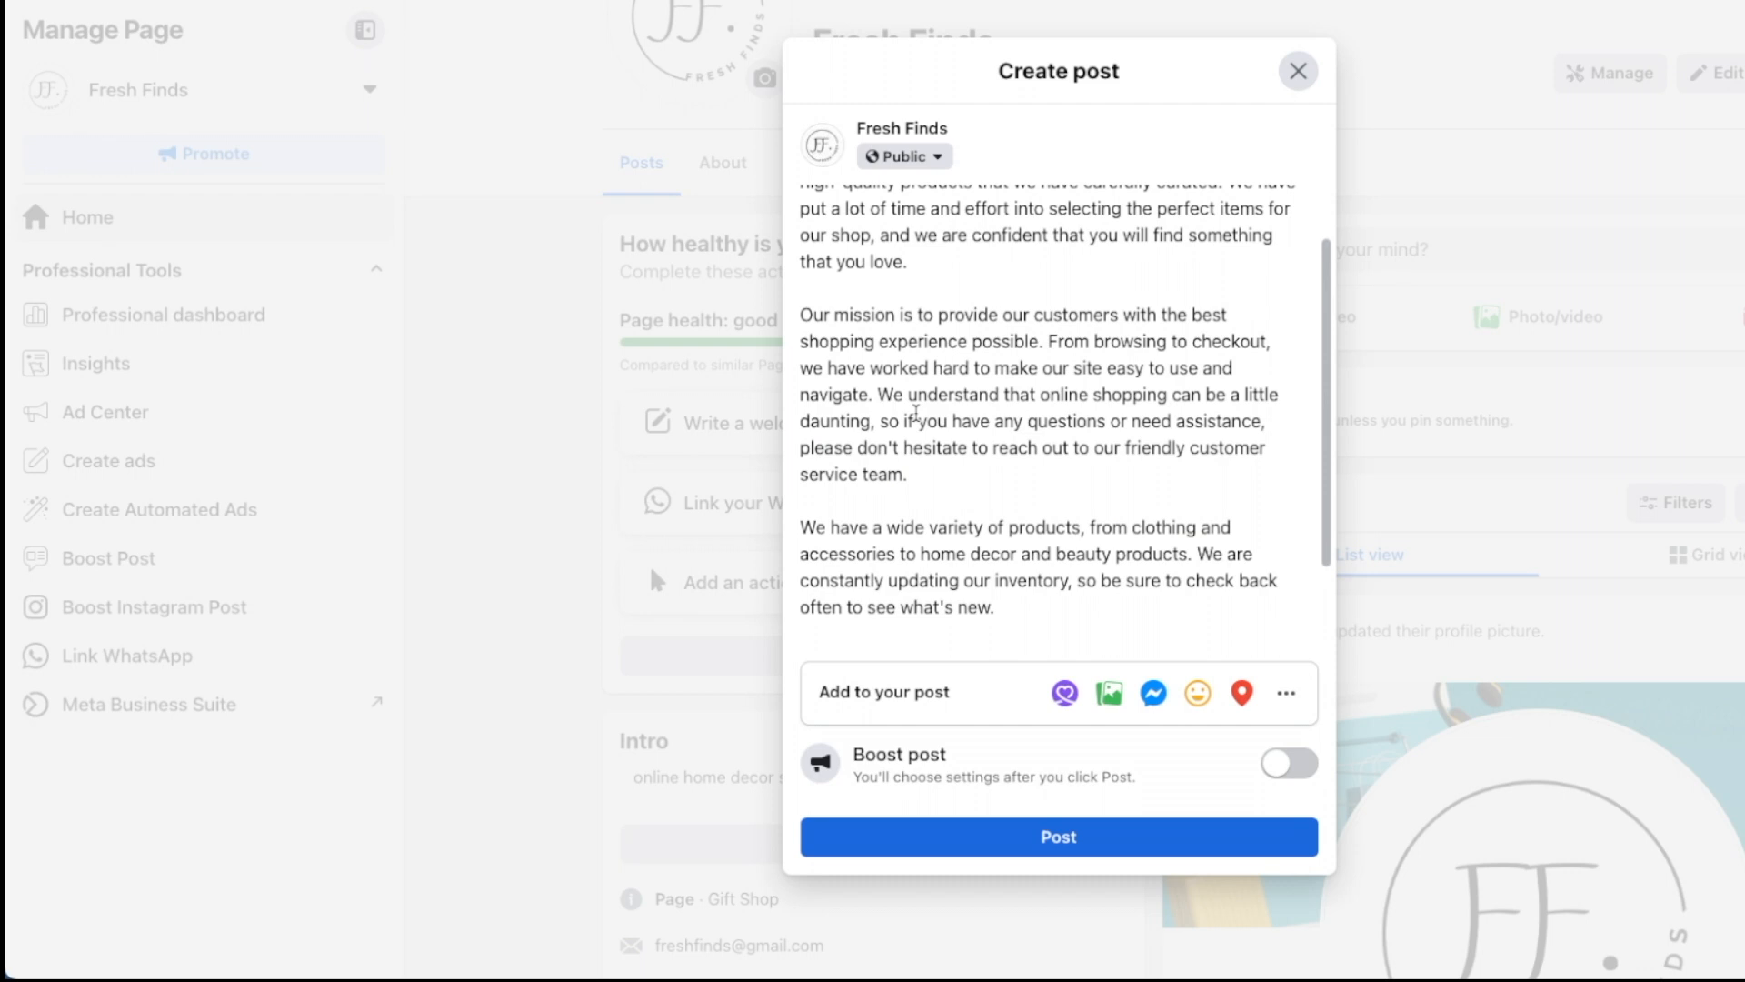
scroll(988, 445, down, 1)
scroll(988, 444, up, 3)
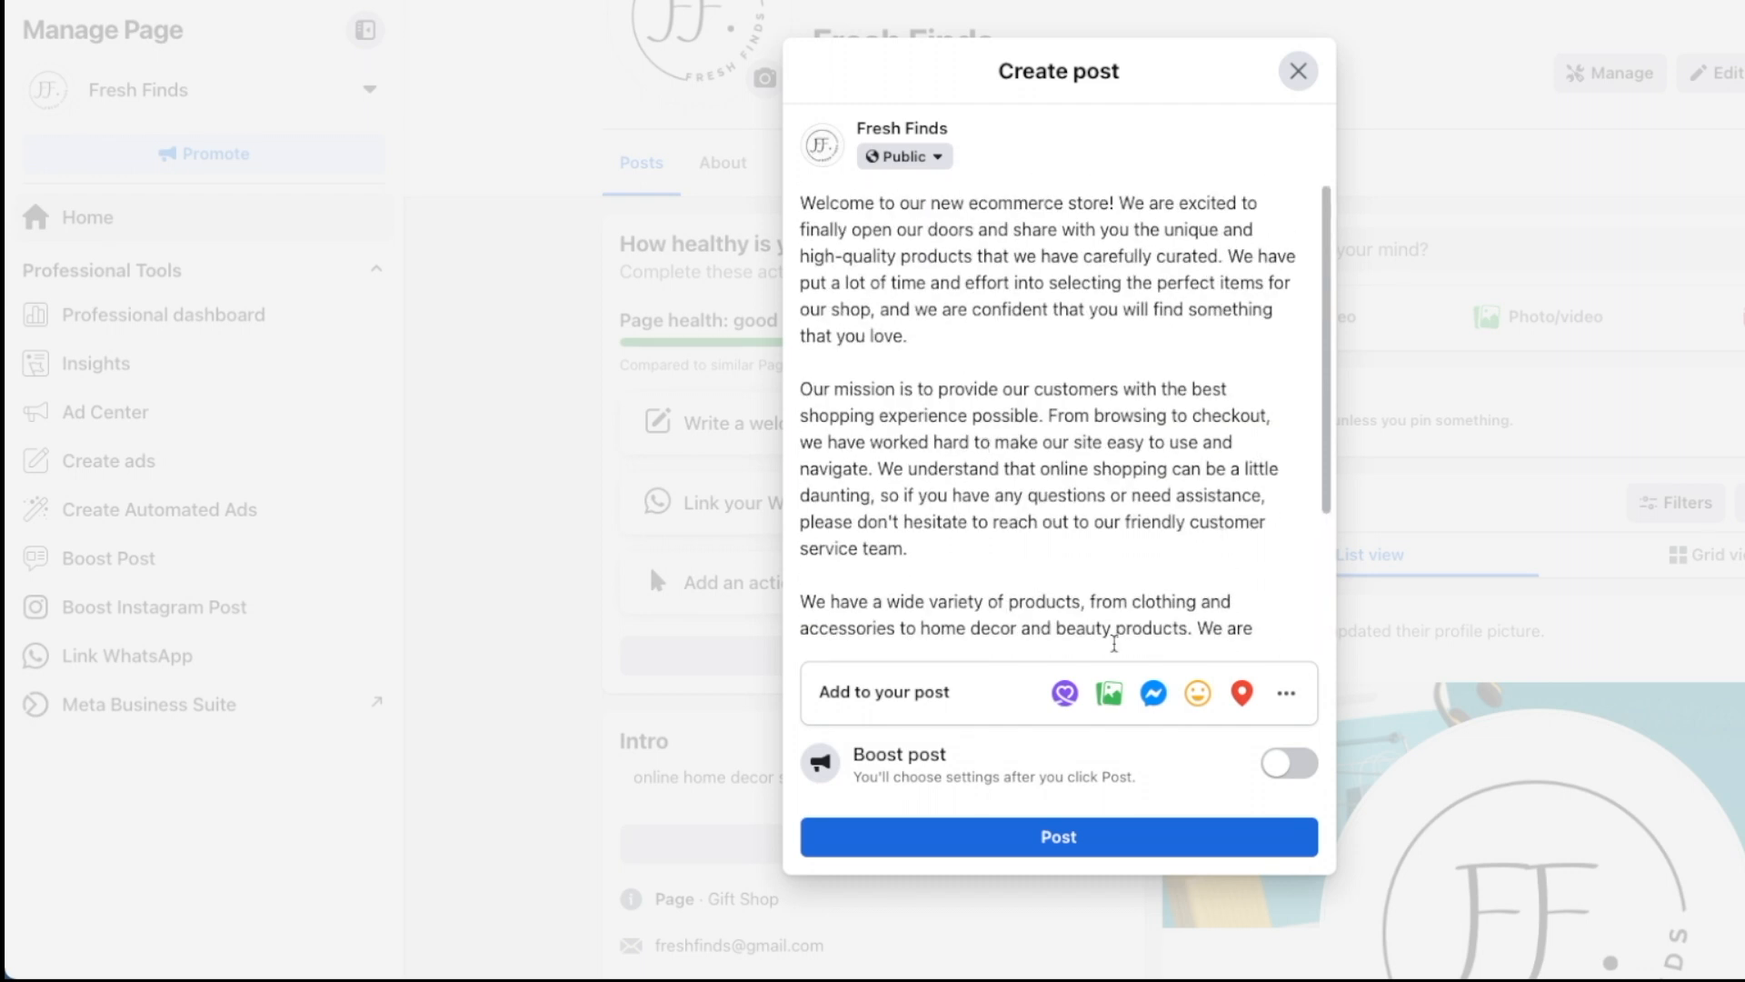
click(1153, 847)
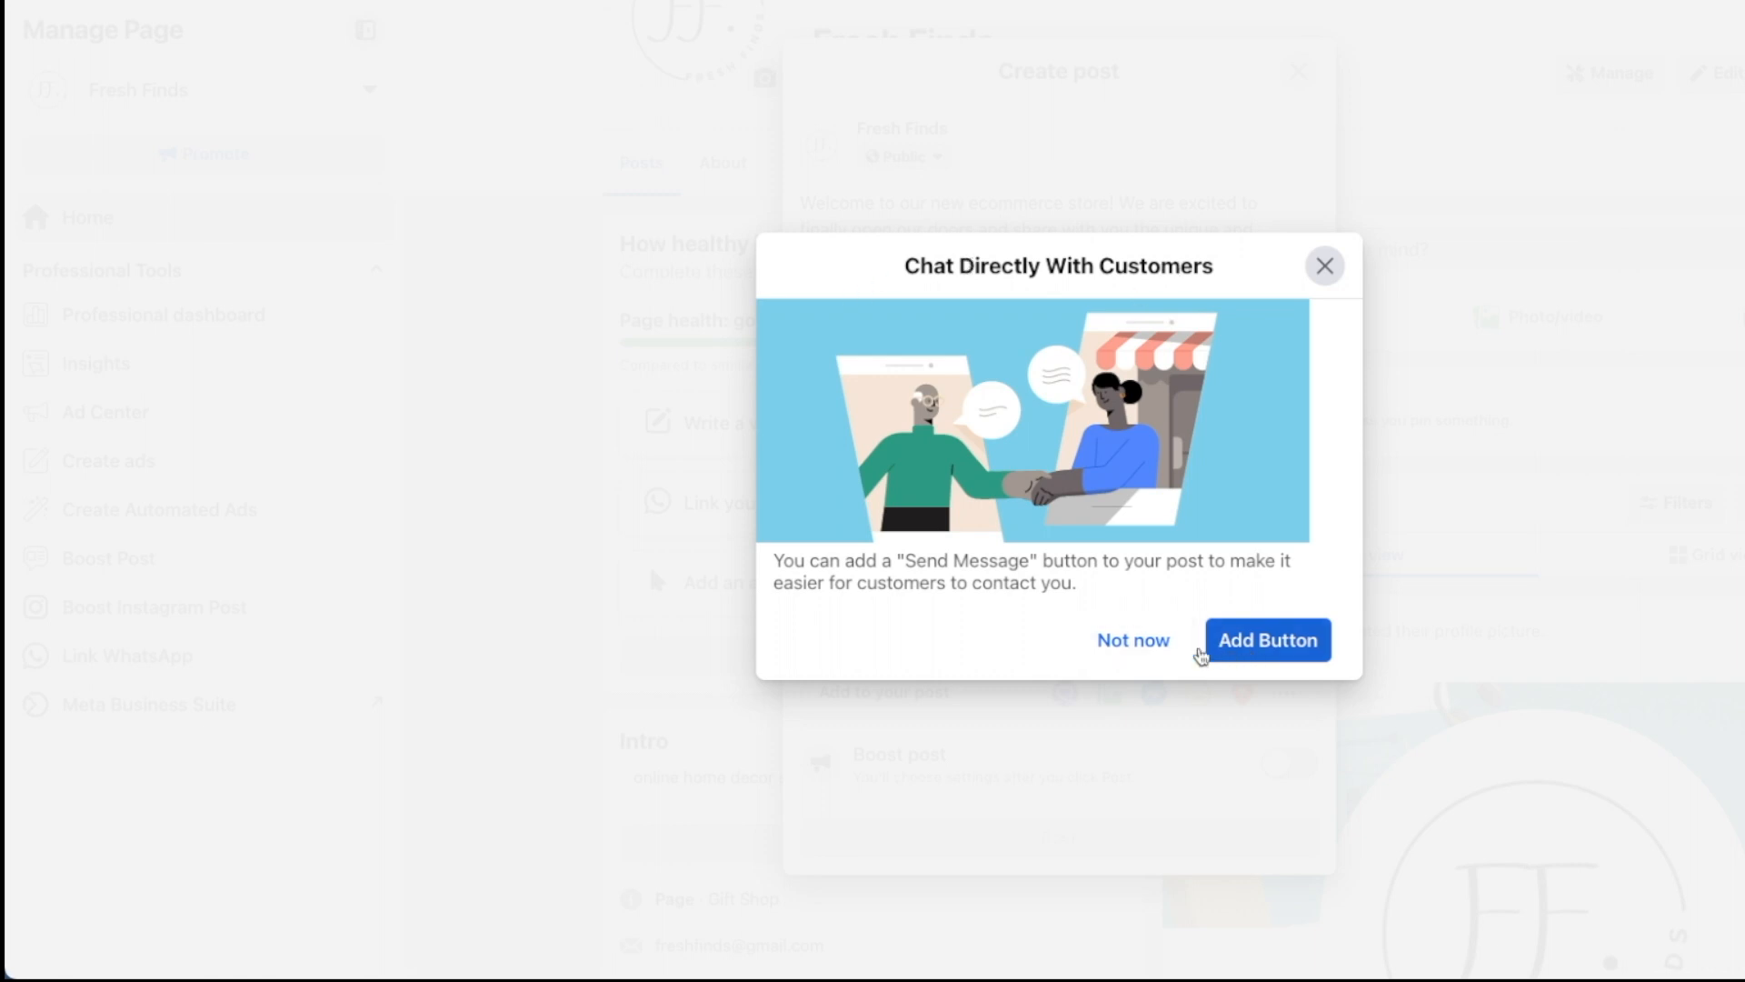
click(1143, 645)
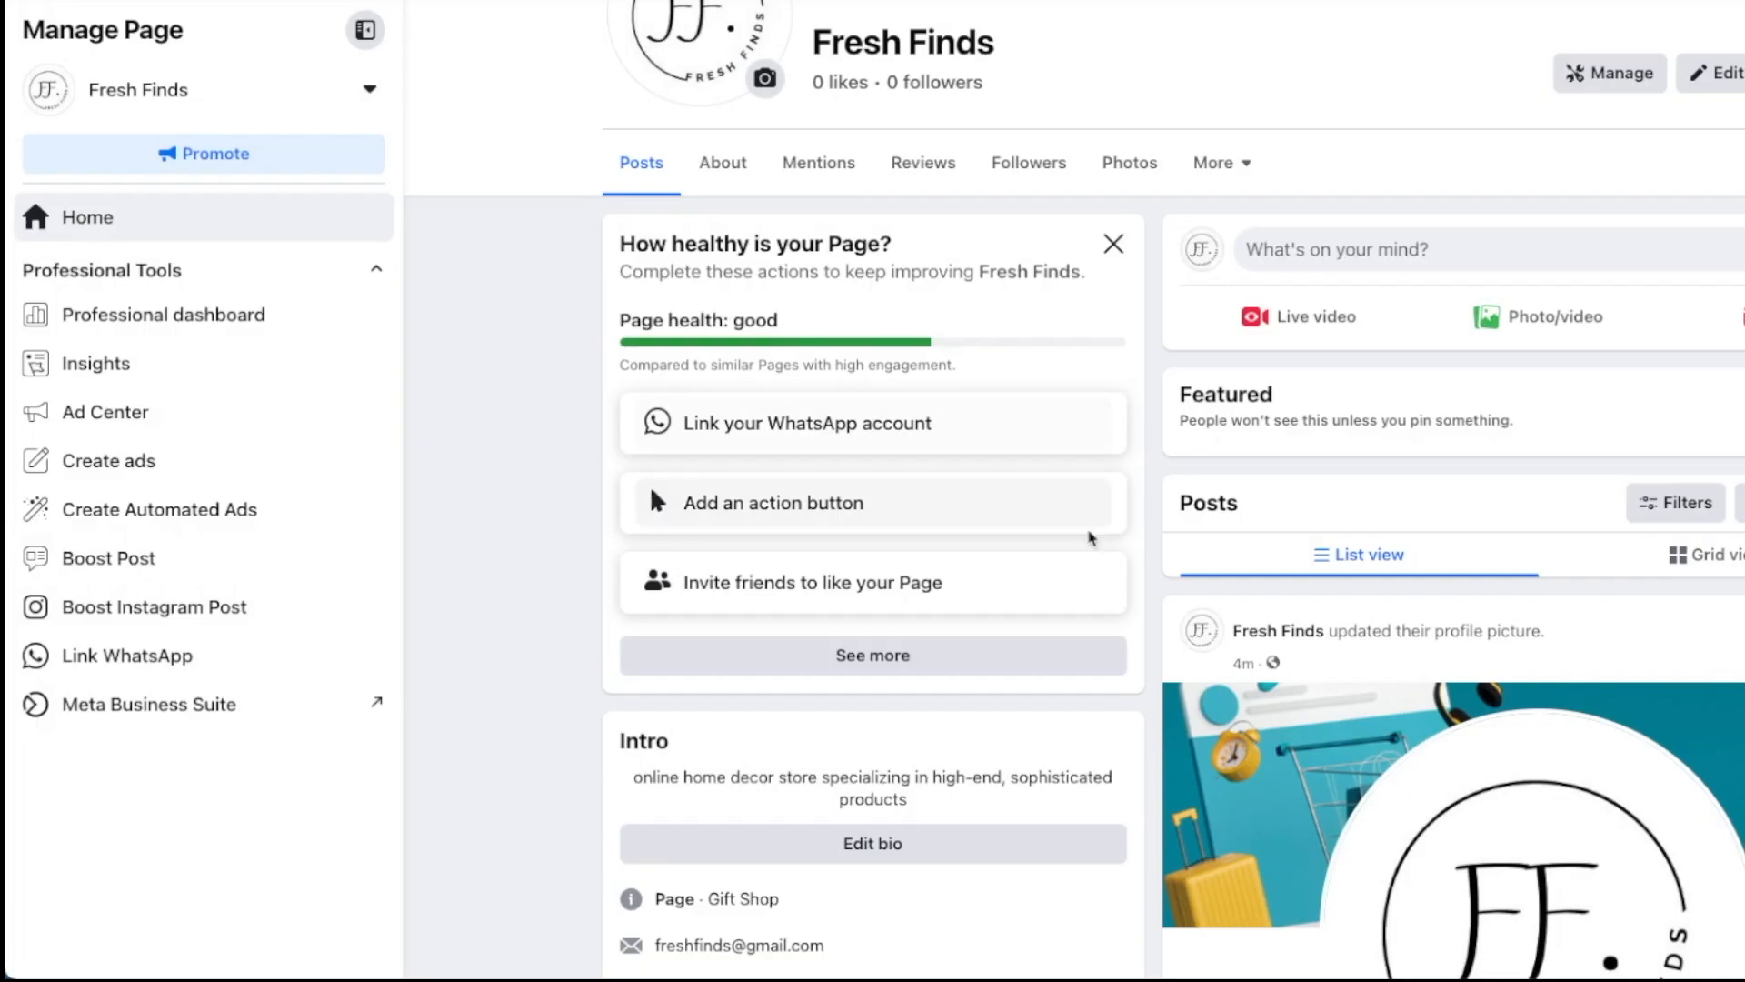
scroll(1092, 538, down, 8)
scroll(625, 177, up, 10)
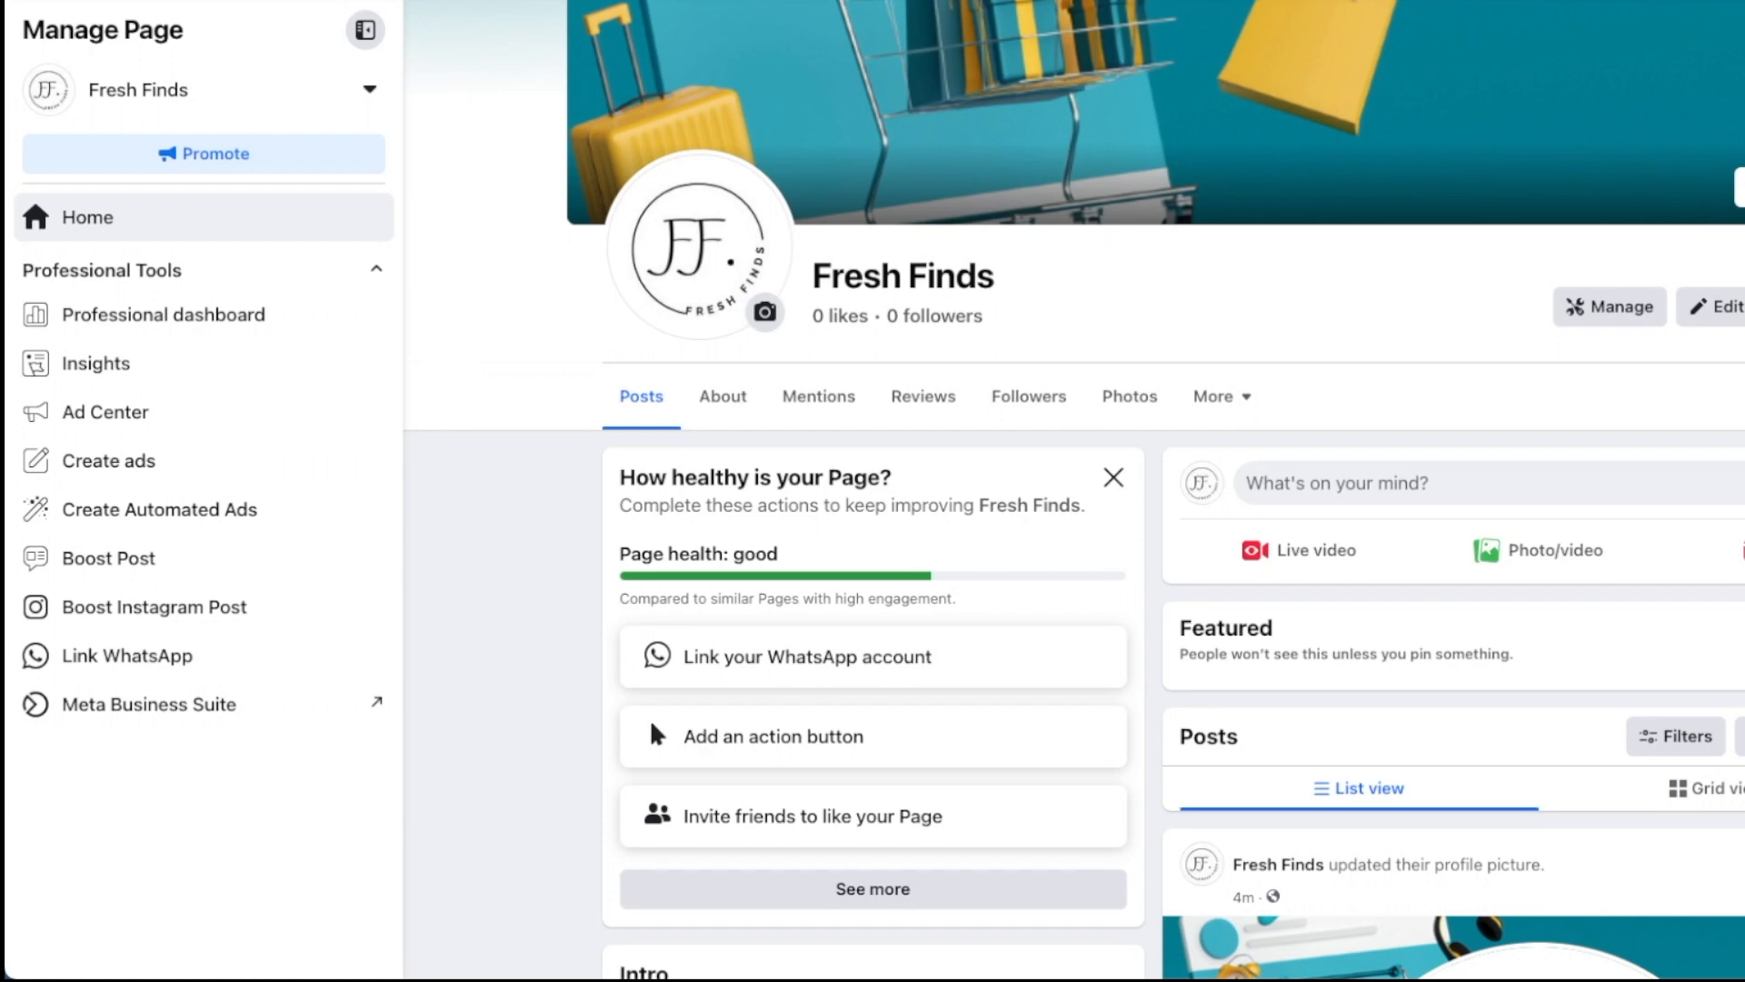
key(super+r)
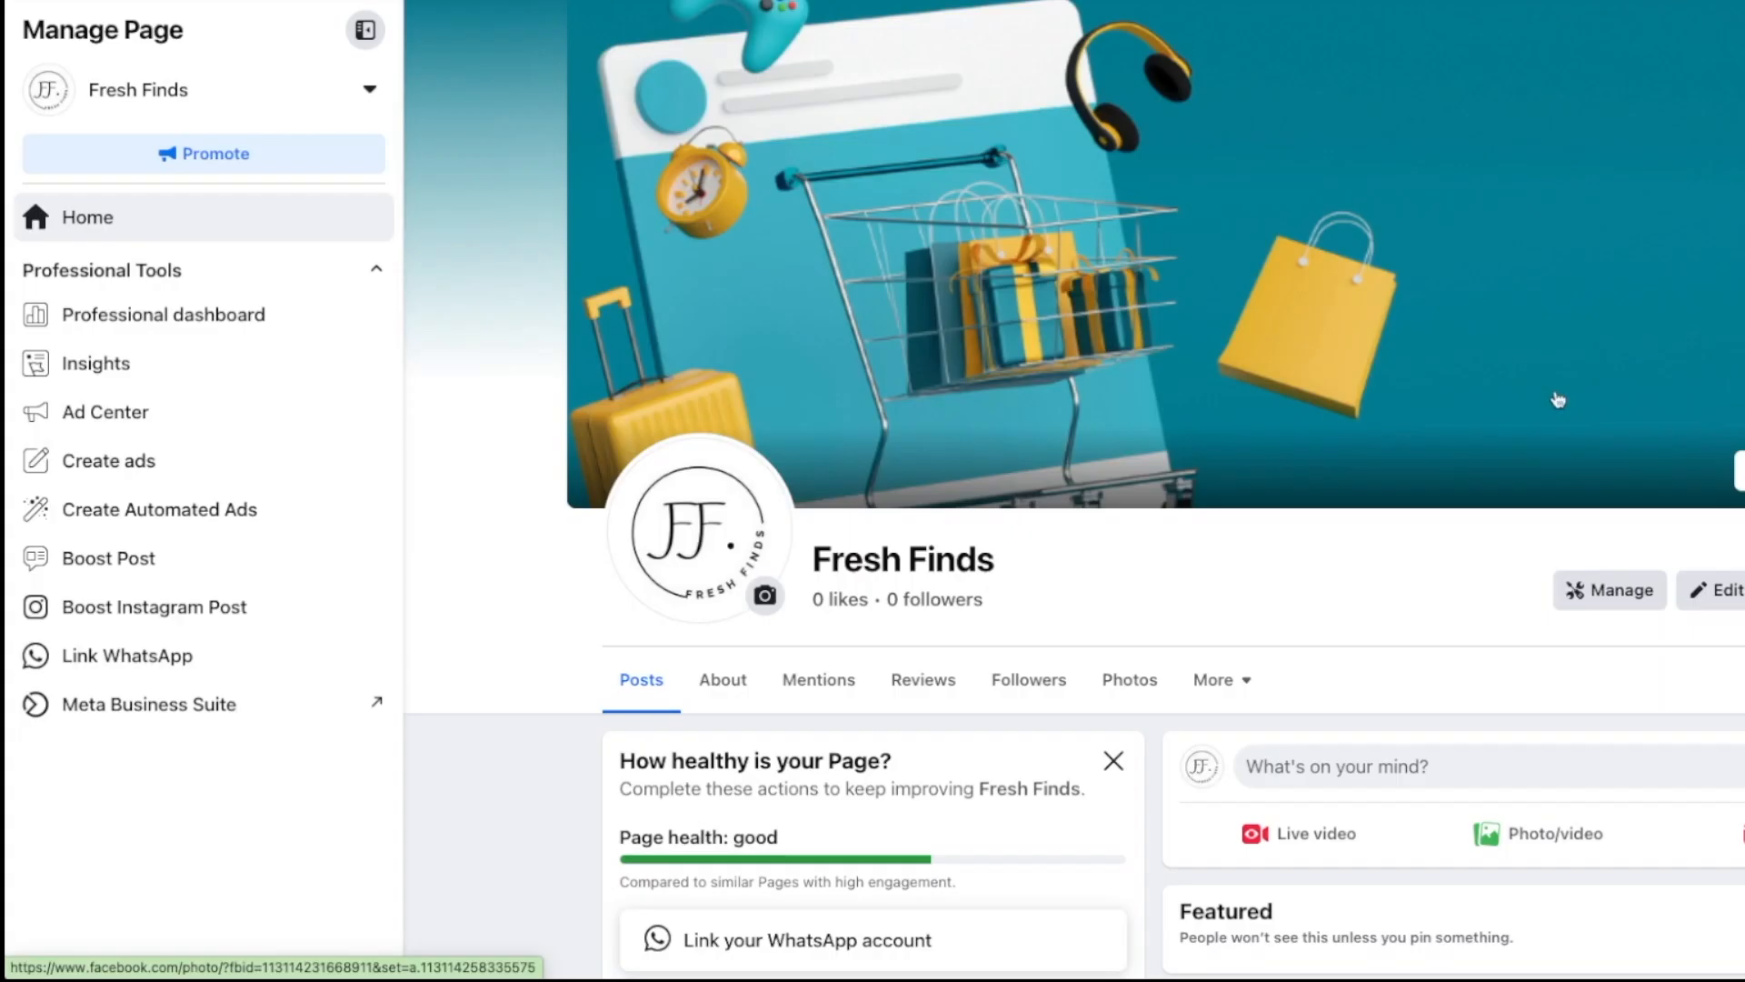
scroll(1511, 392, down, 5)
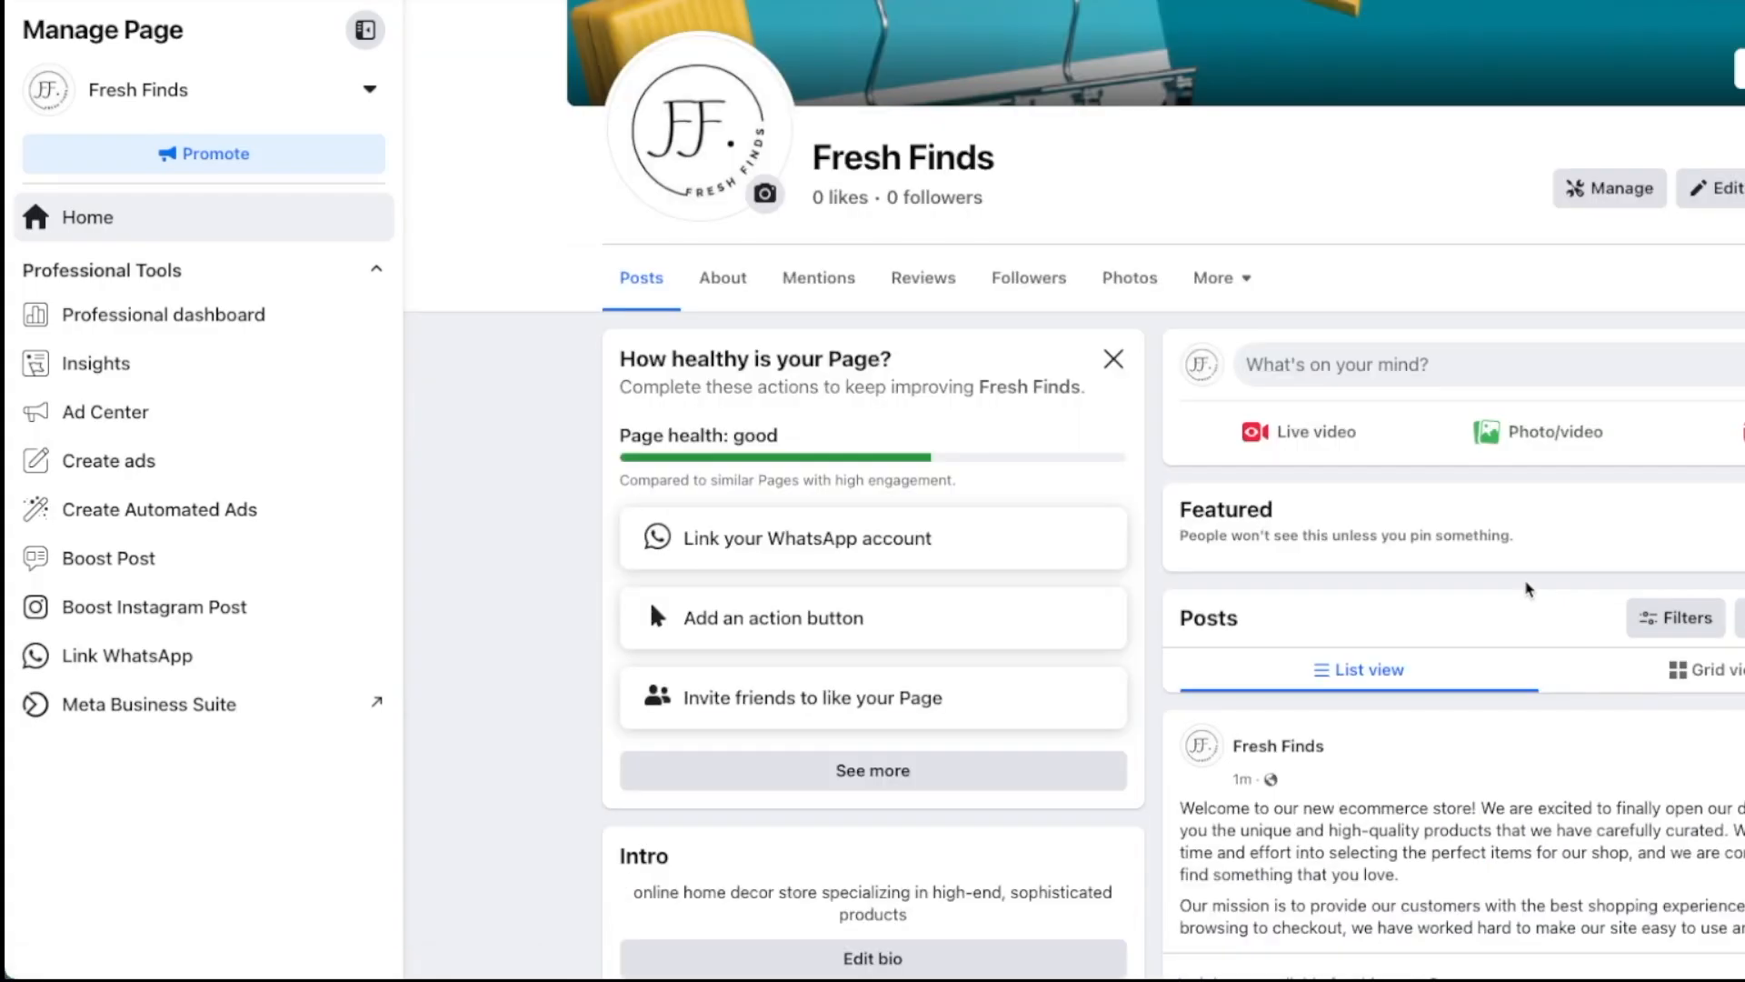
scroll(1527, 589, down, 10)
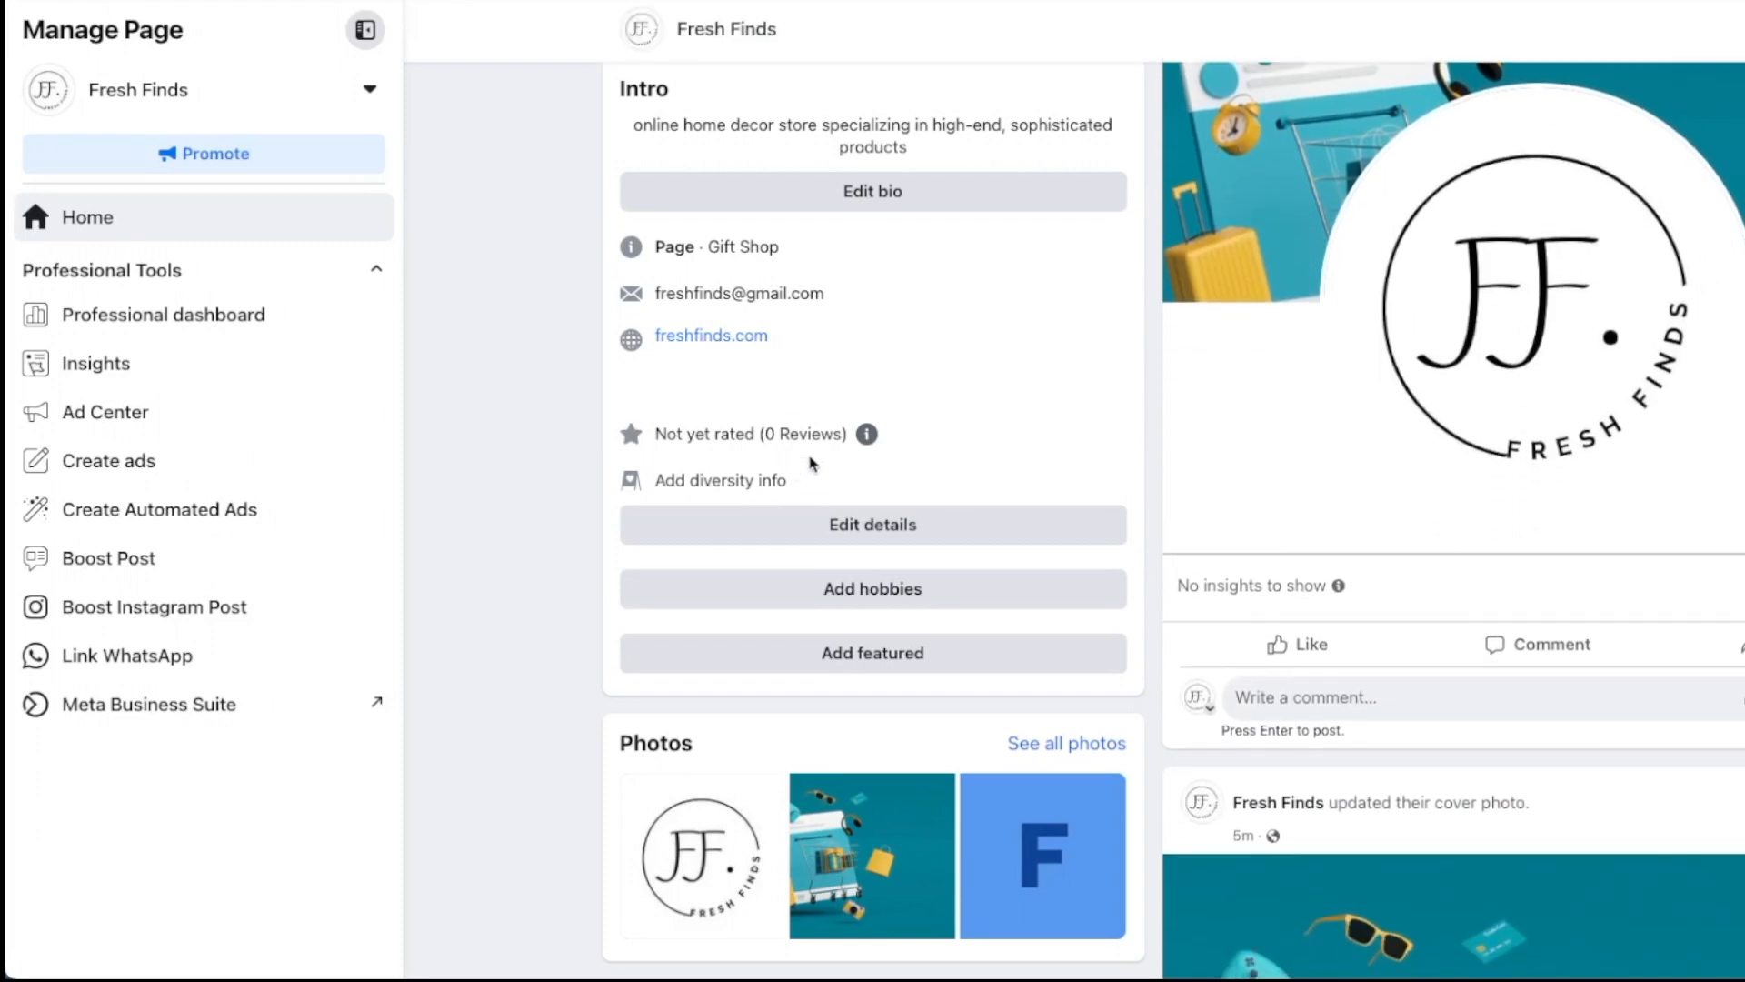
scroll(811, 464, down, 8)
scroll(818, 496, up, 12)
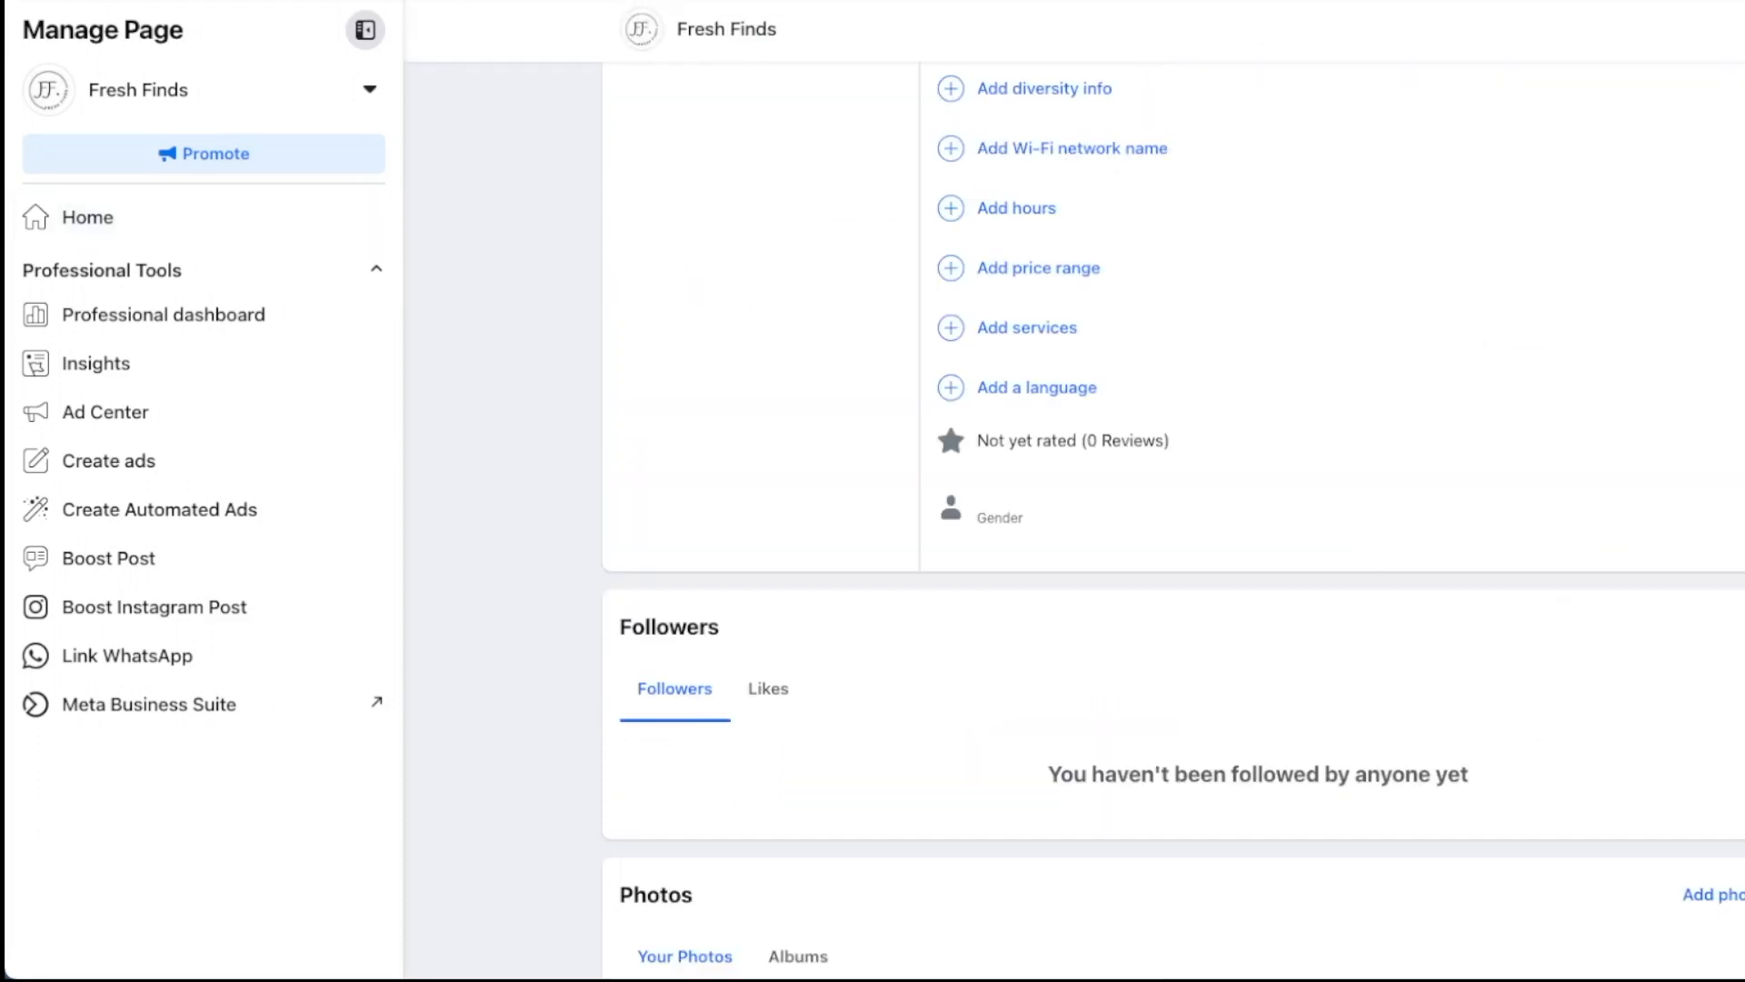
scroll(755, 242, up, 10)
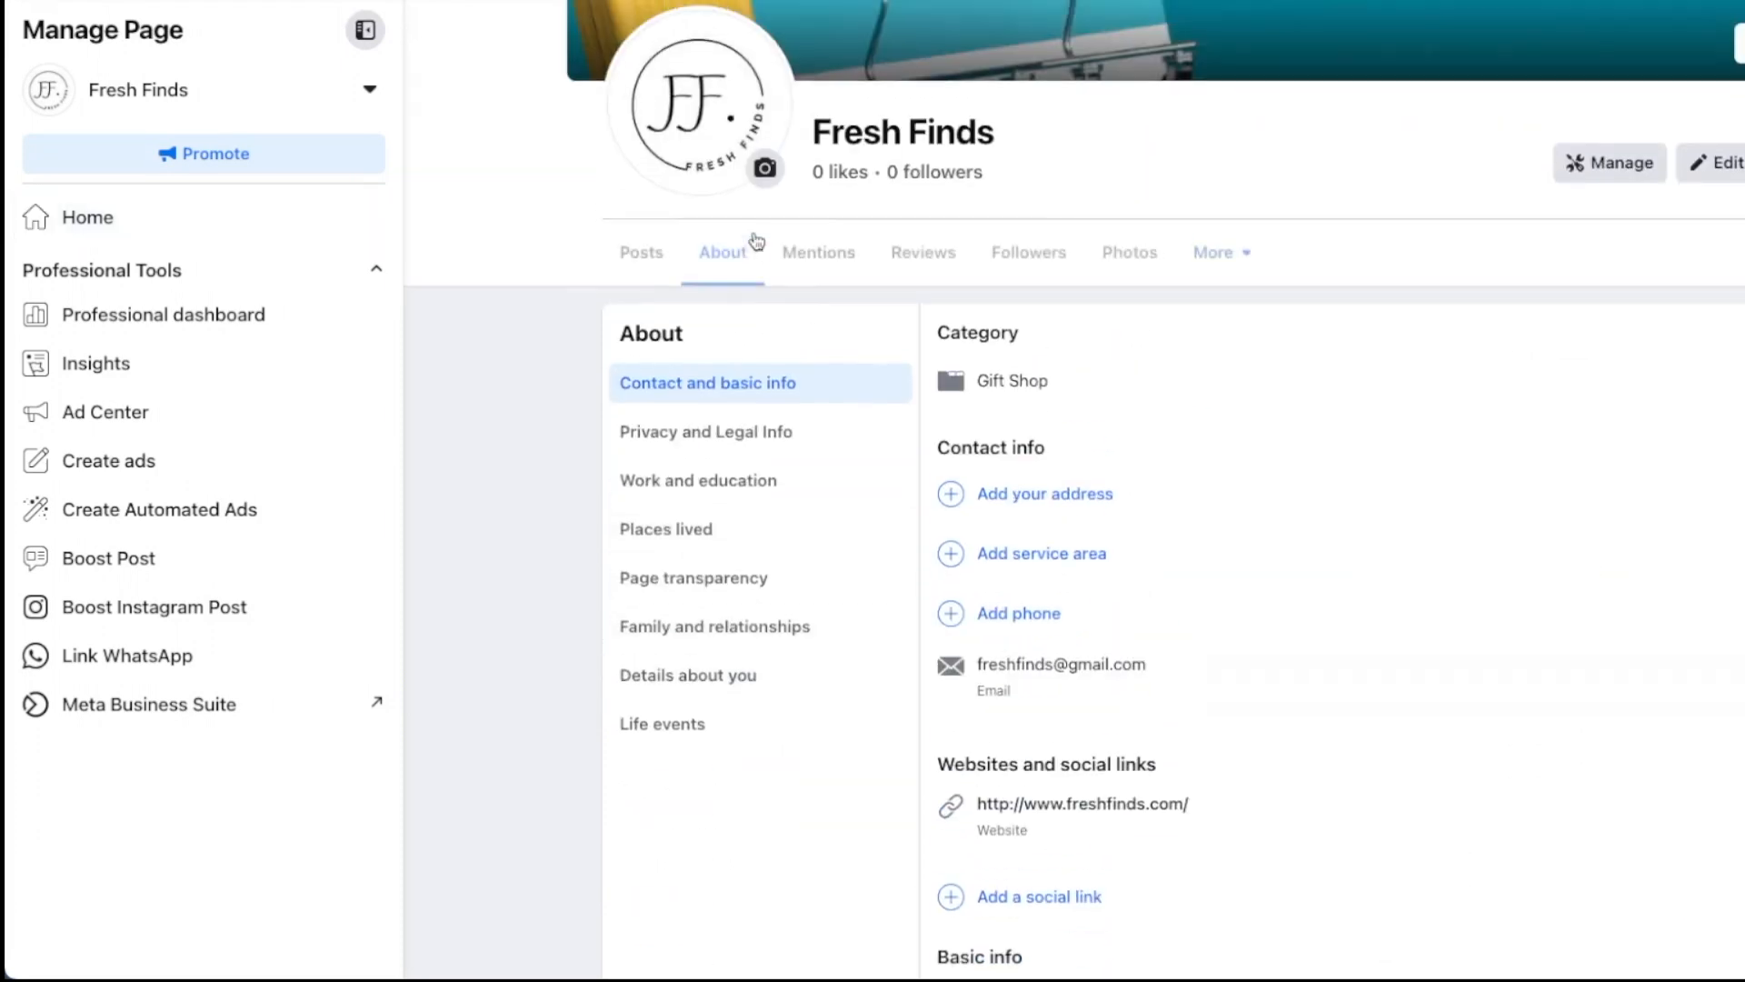
scroll(757, 242, down, 1)
scroll(764, 548, down, 15)
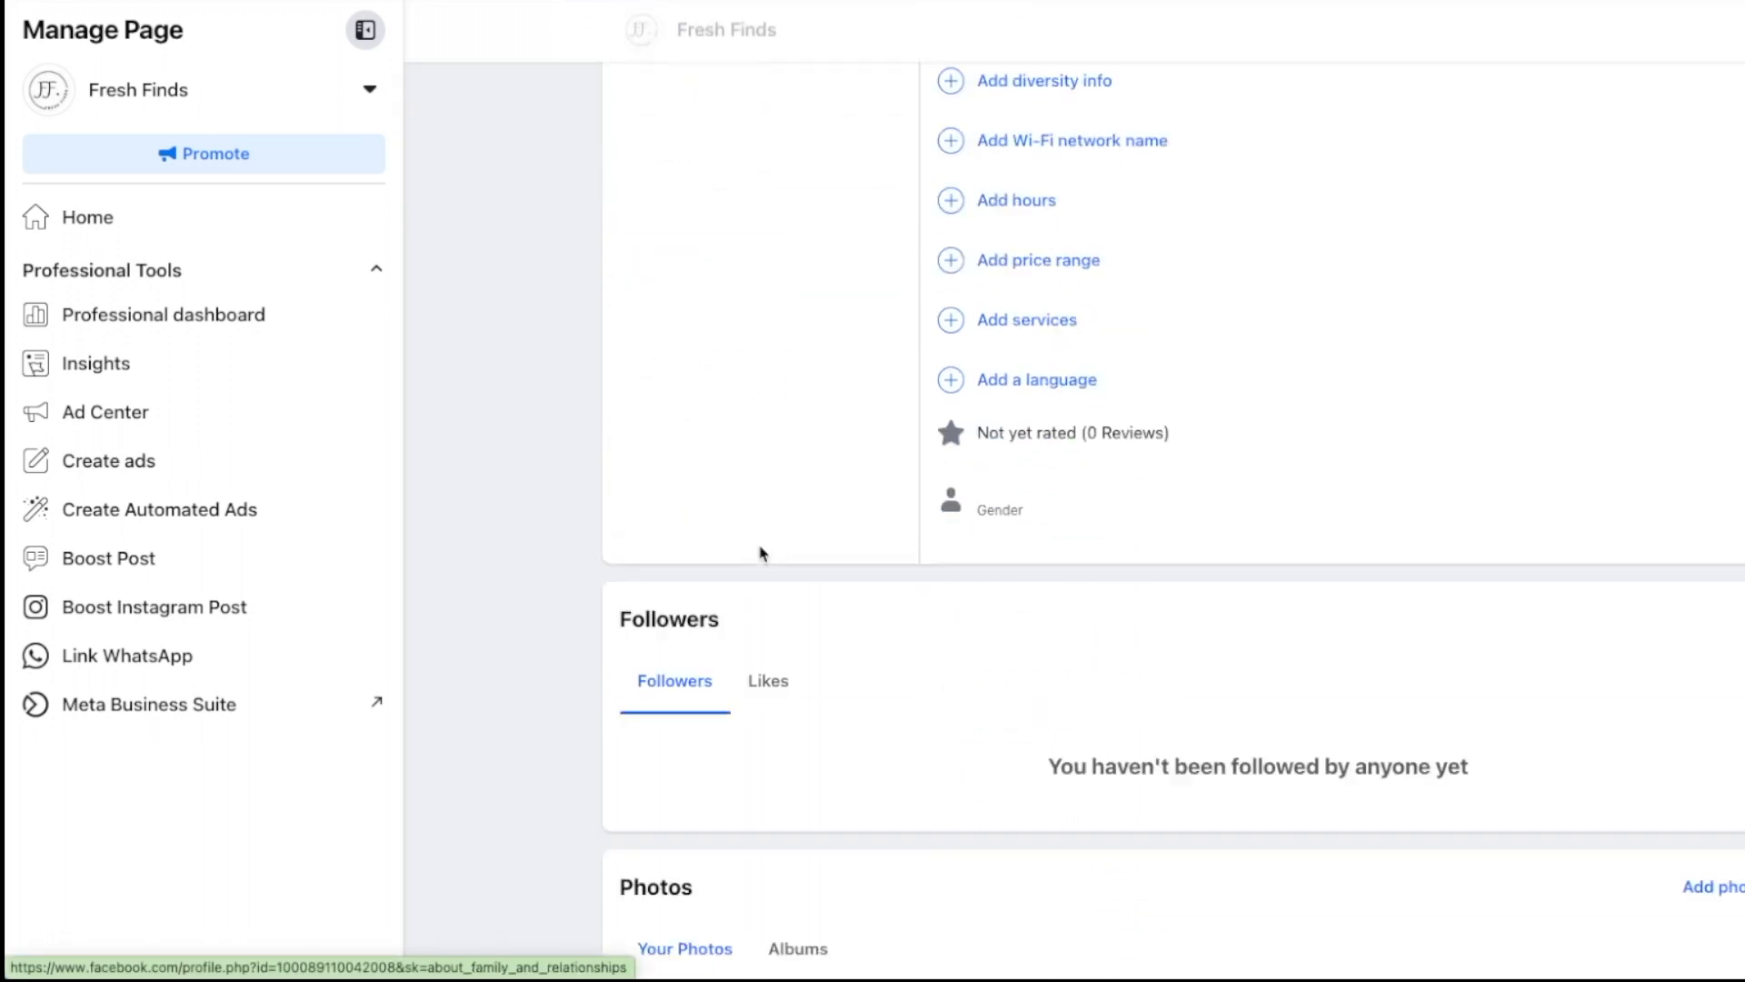
scroll(904, 305, up, 15)
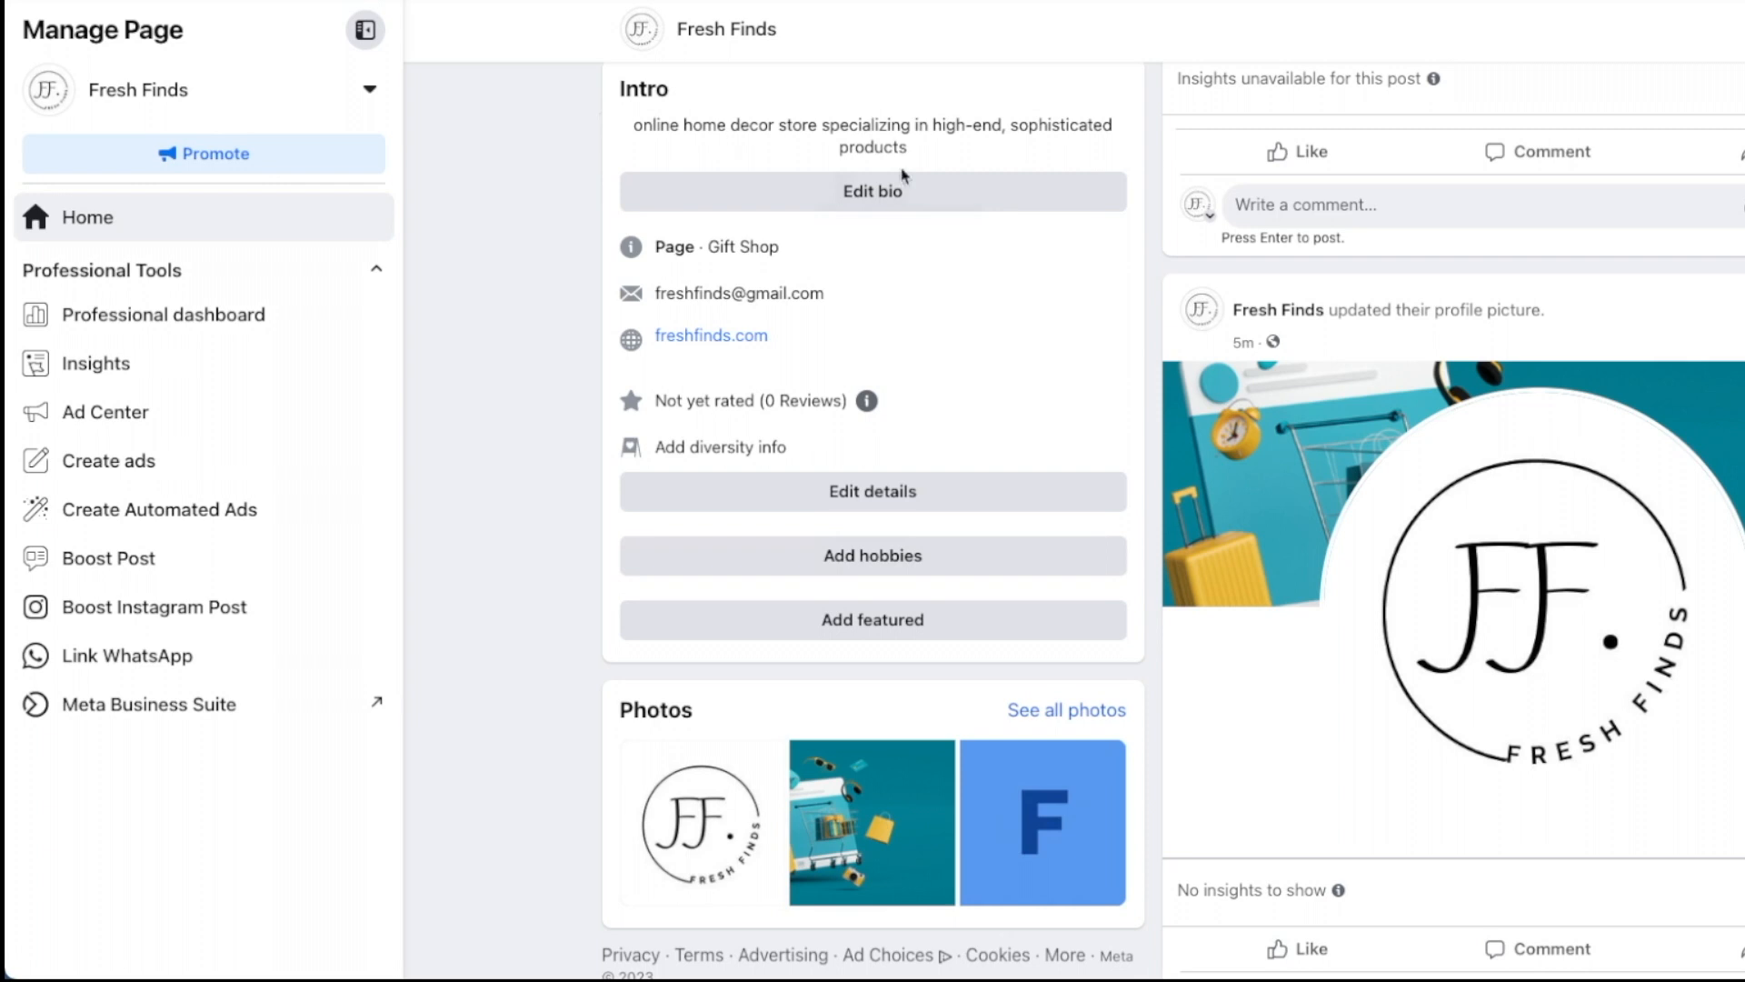
scroll(907, 416, up, 12)
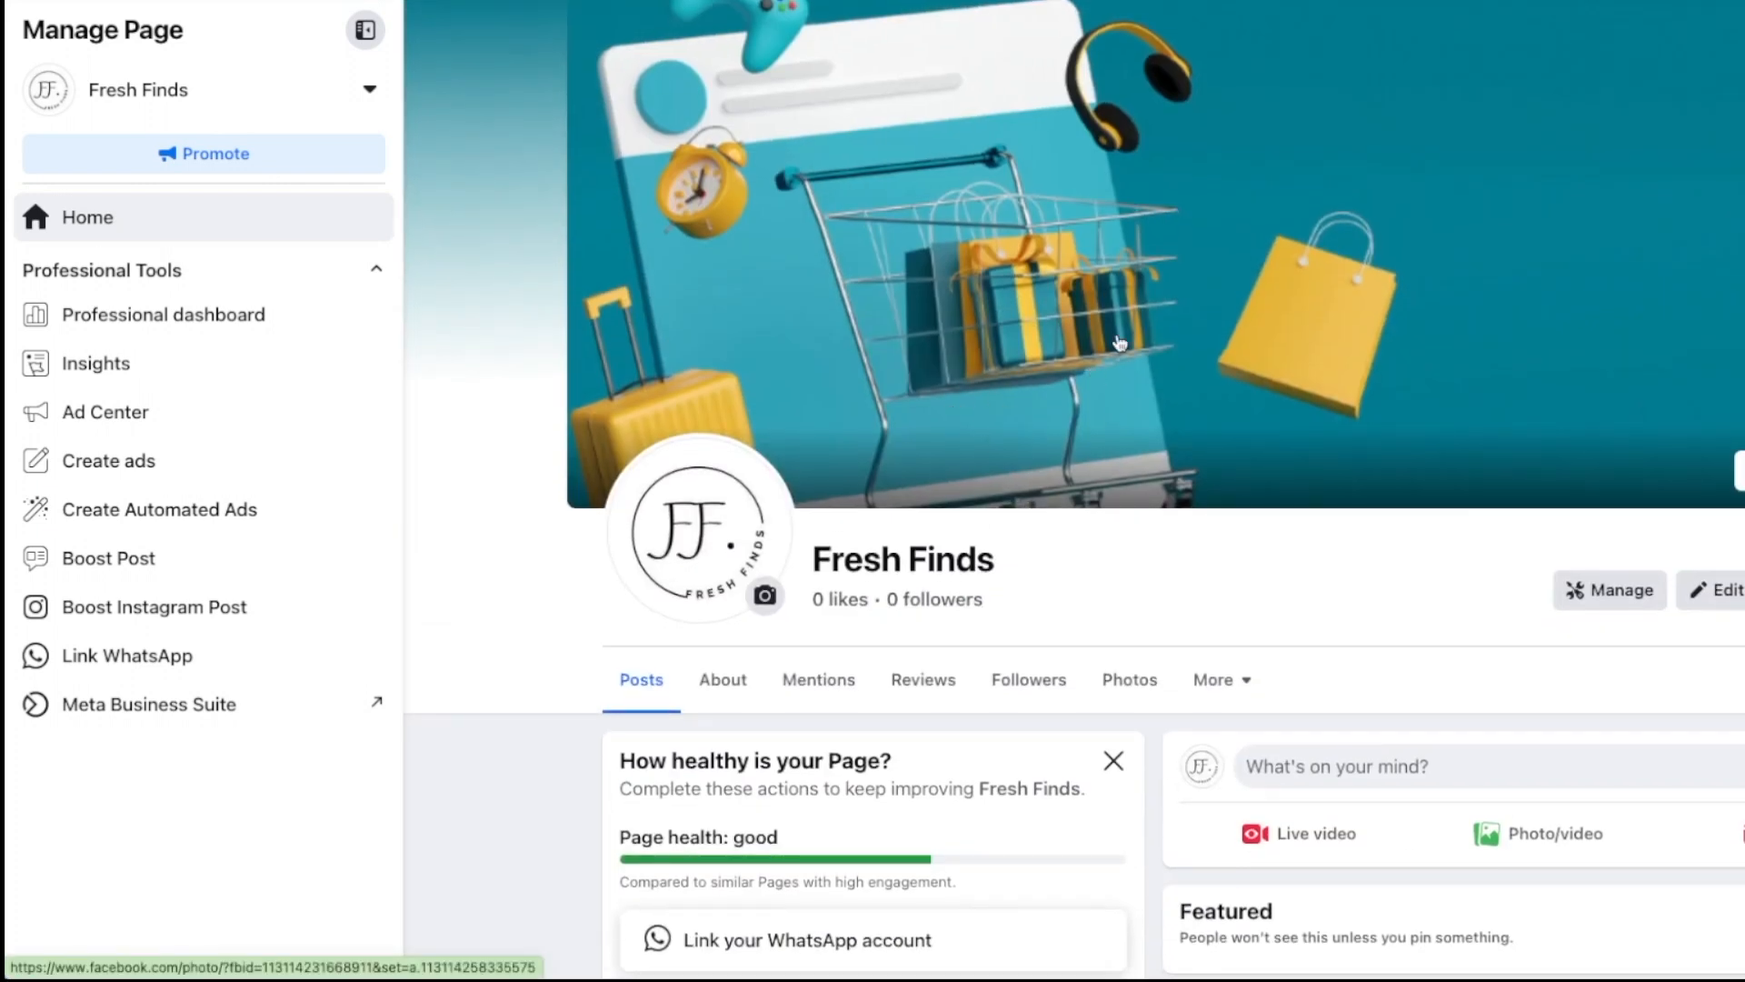
scroll(1120, 342, down, 5)
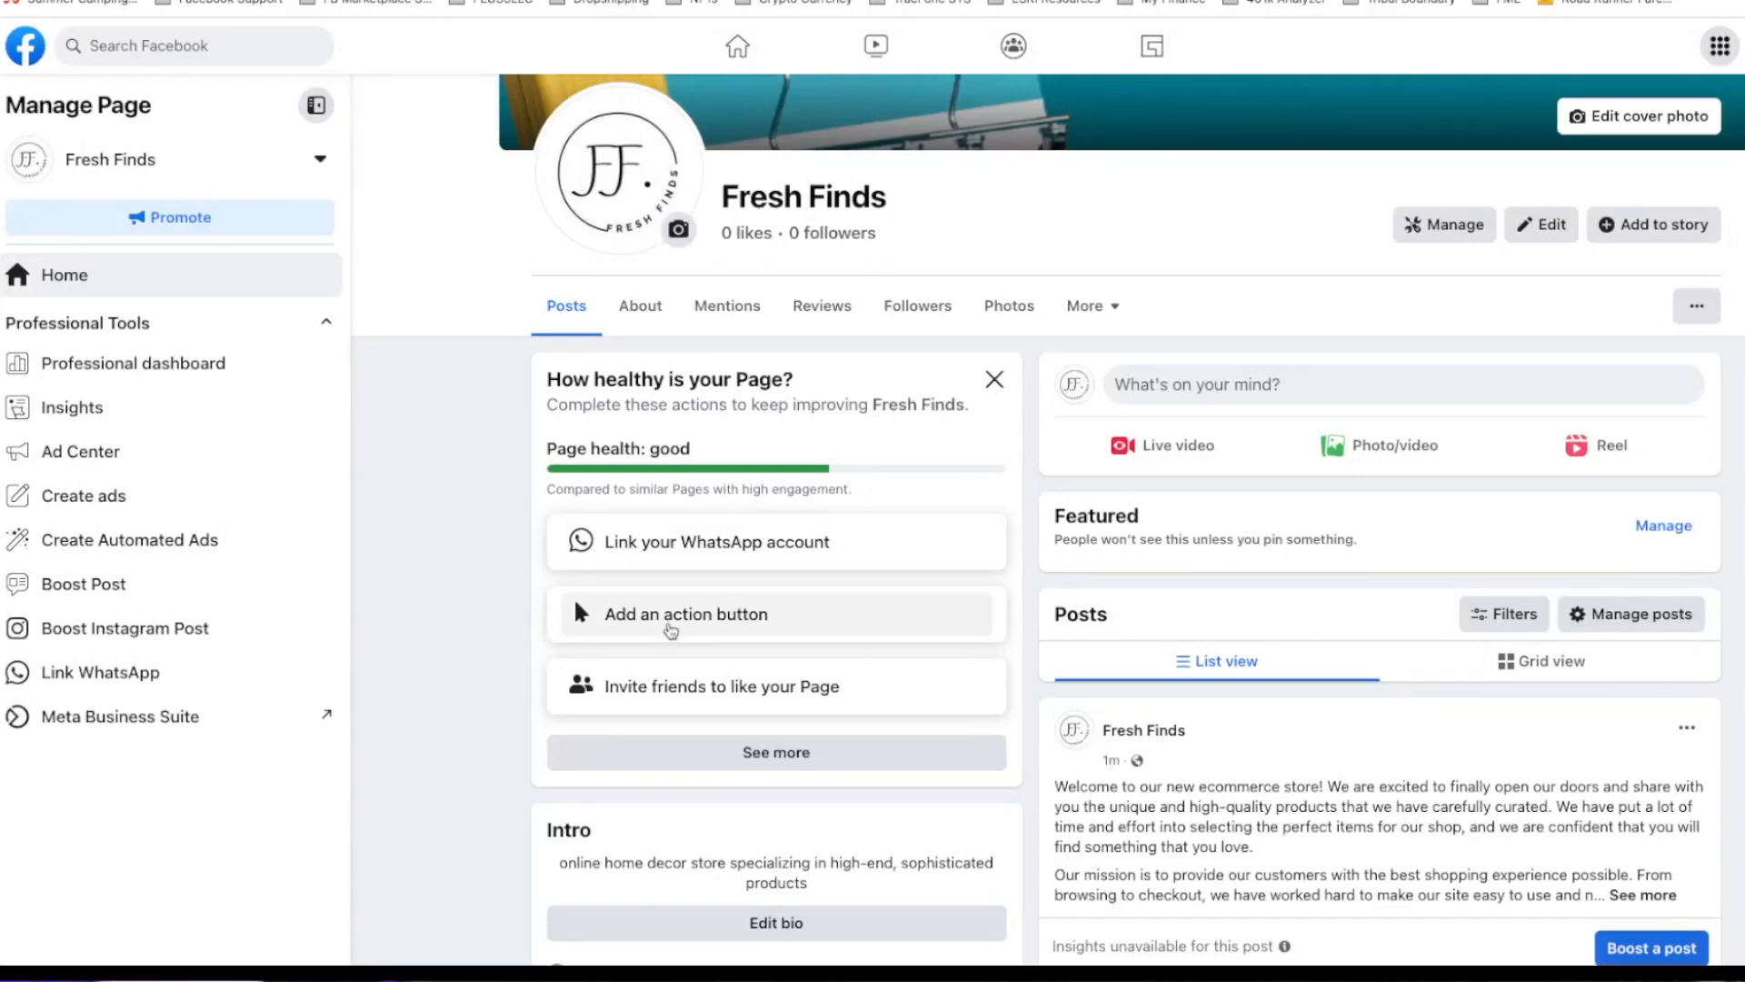
Step: Set the page action button to View Shop, pointing to a Shop on Facebook
click(673, 626)
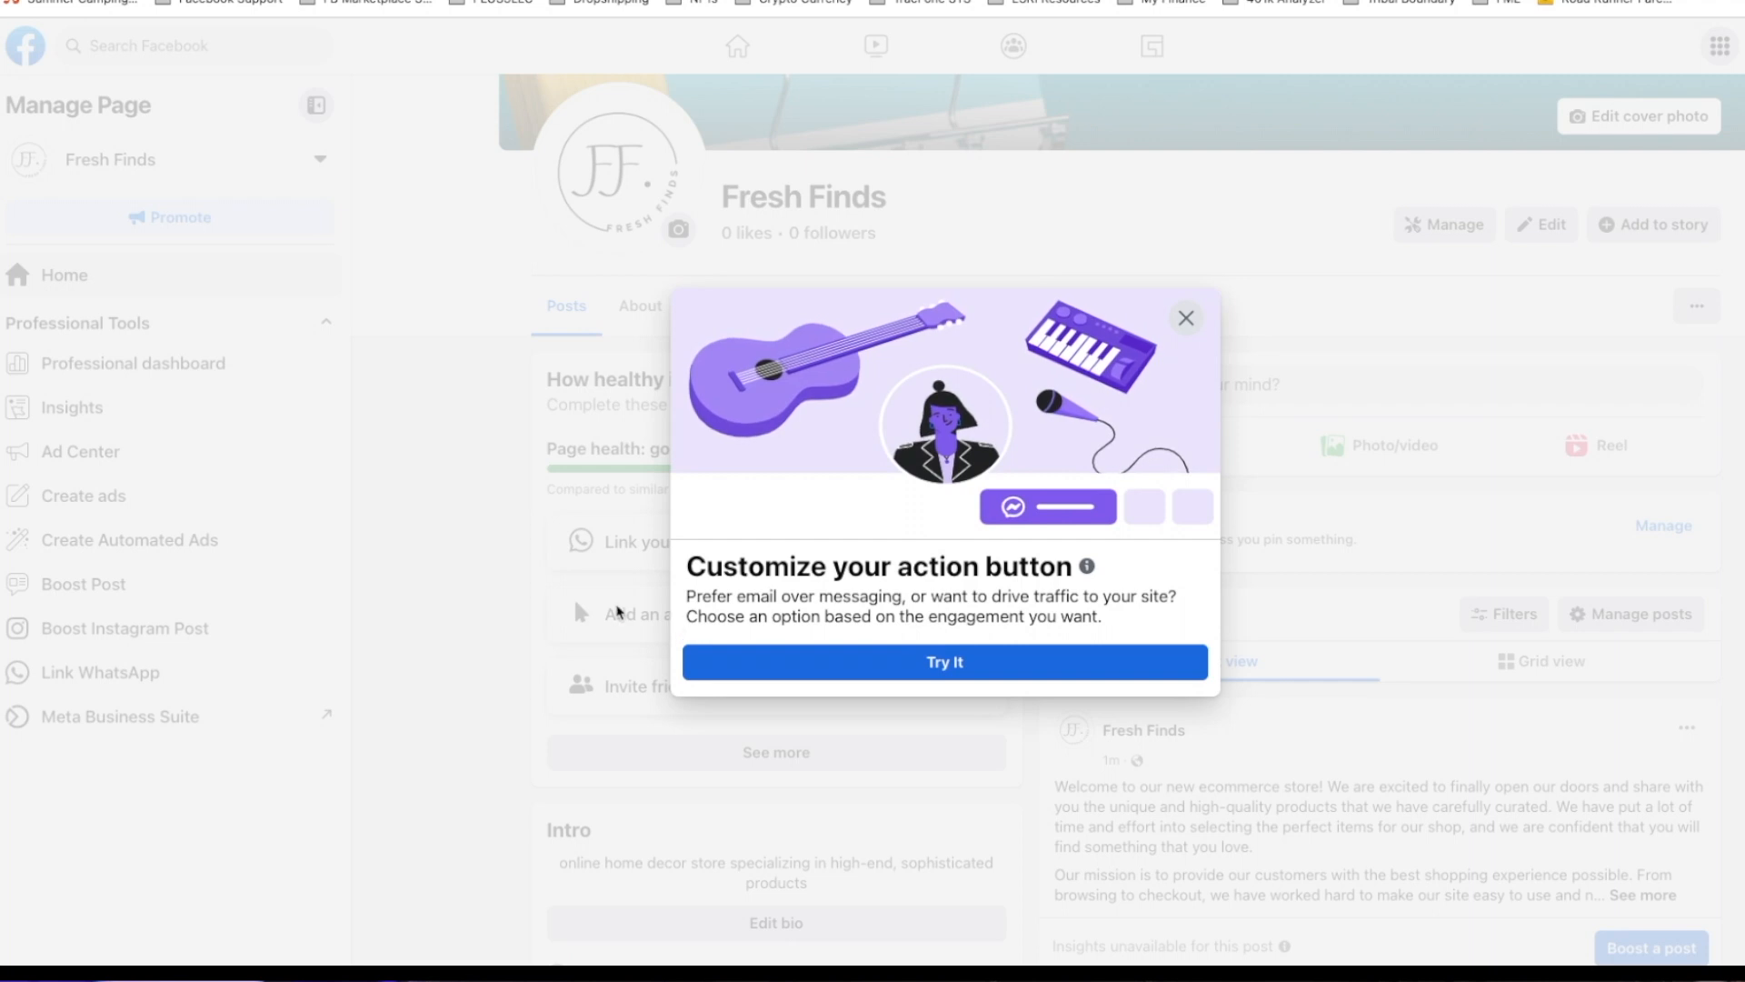
click(872, 668)
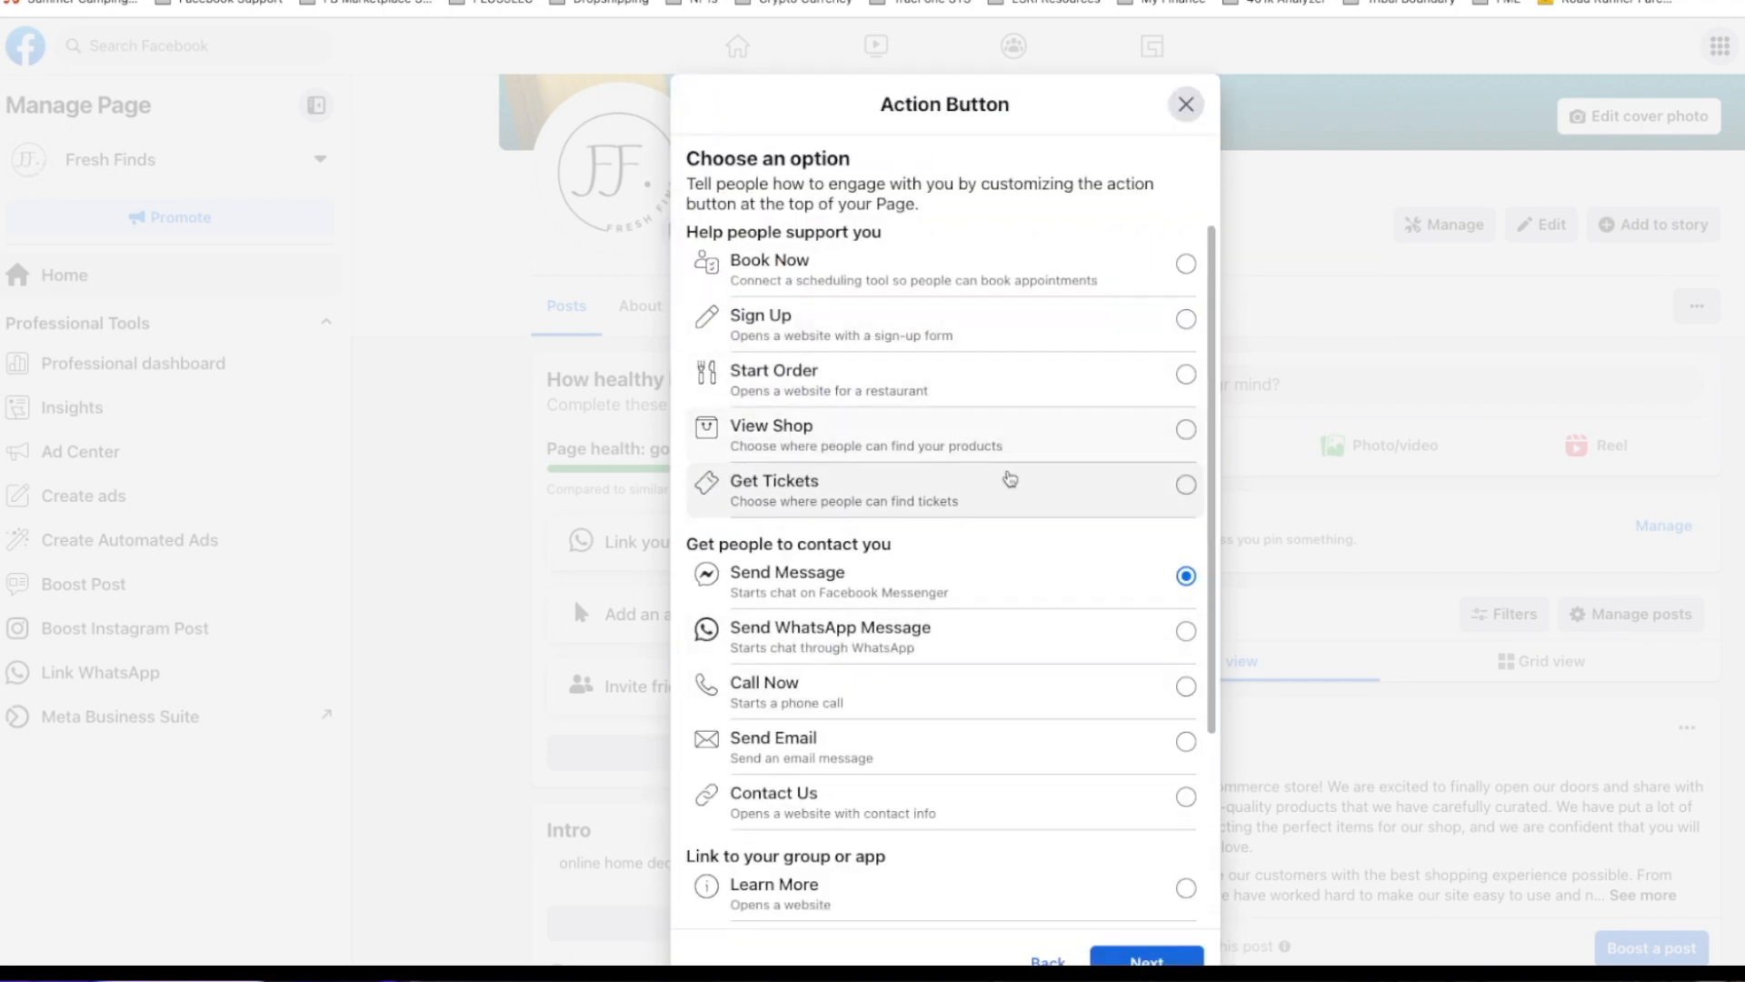
click(1189, 432)
click(1147, 959)
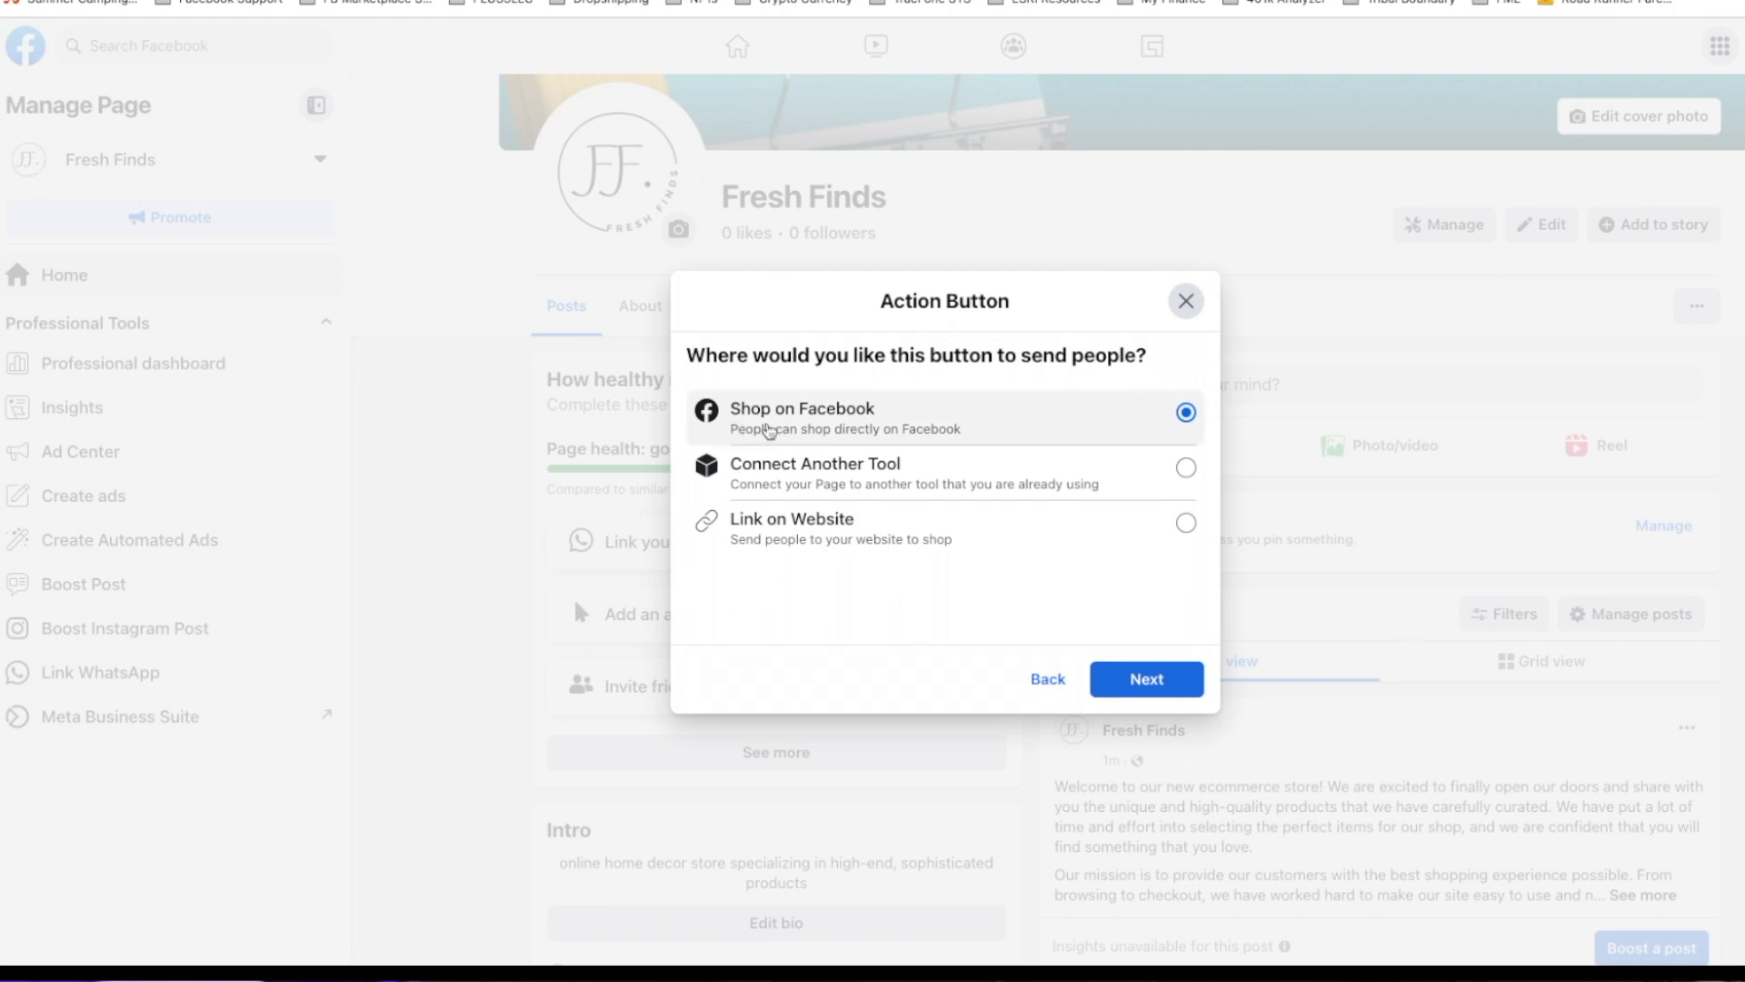
click(1145, 682)
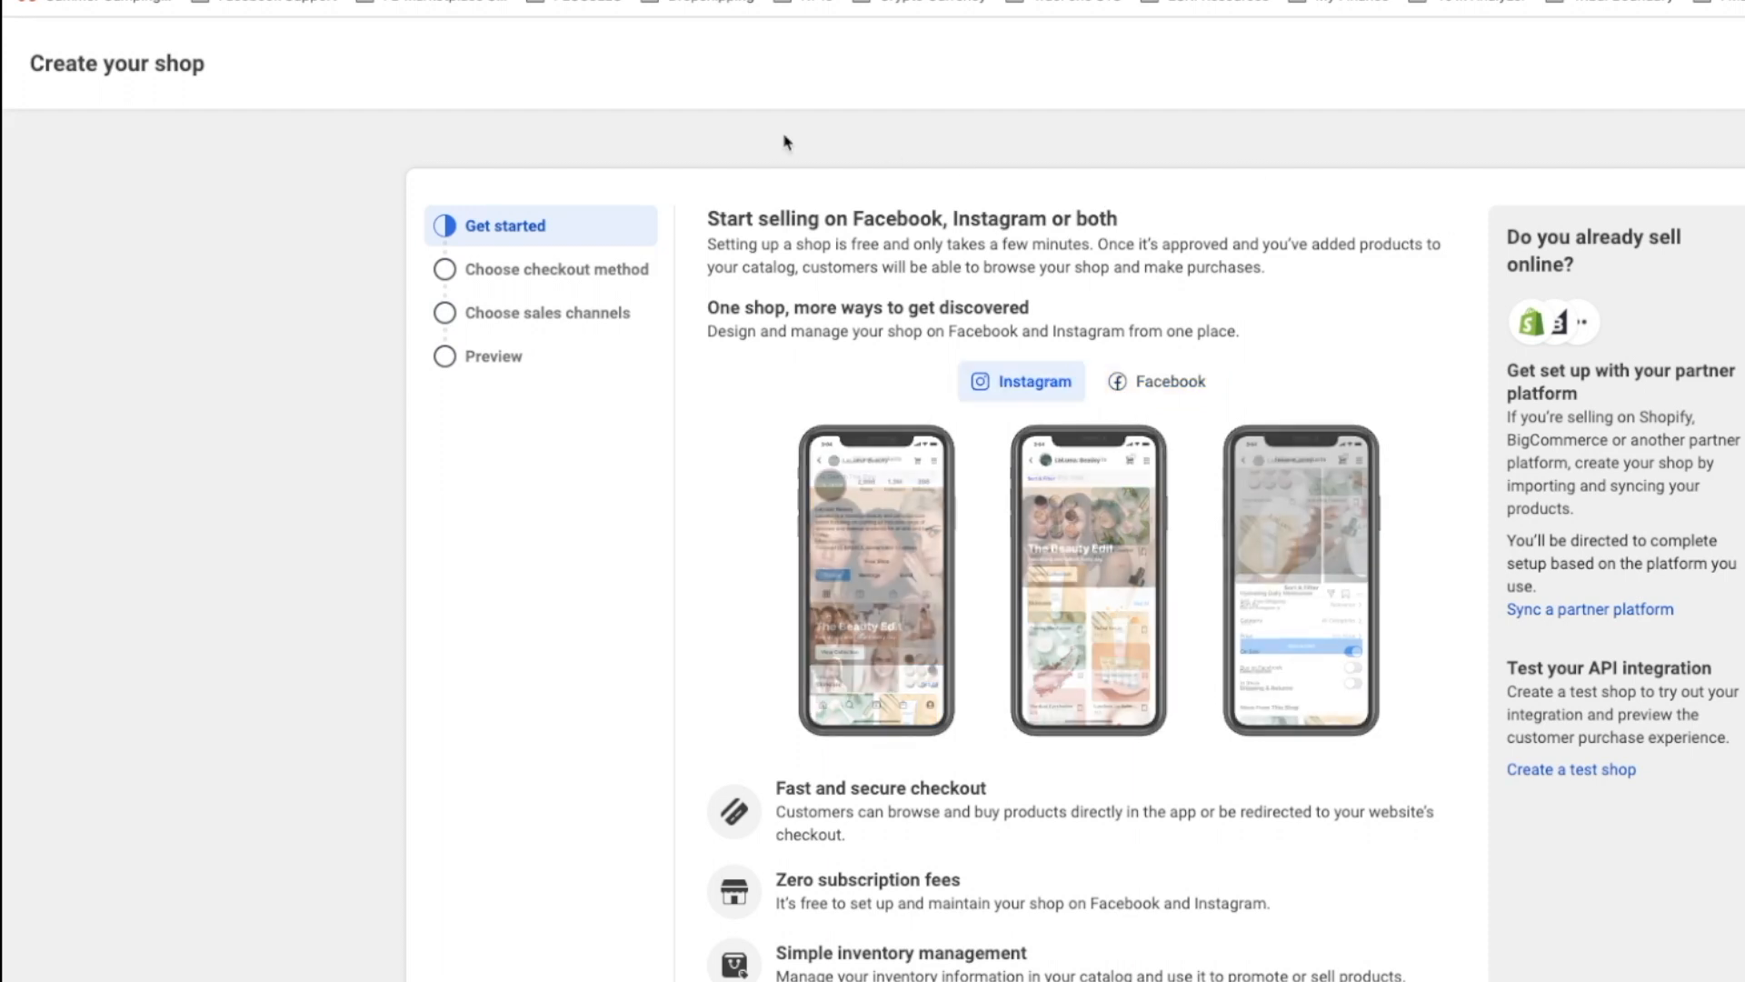
Step: Choose the Facebook shop option and keep Facebook or Instagram checkout with Shop Pay unchecked
click(1196, 386)
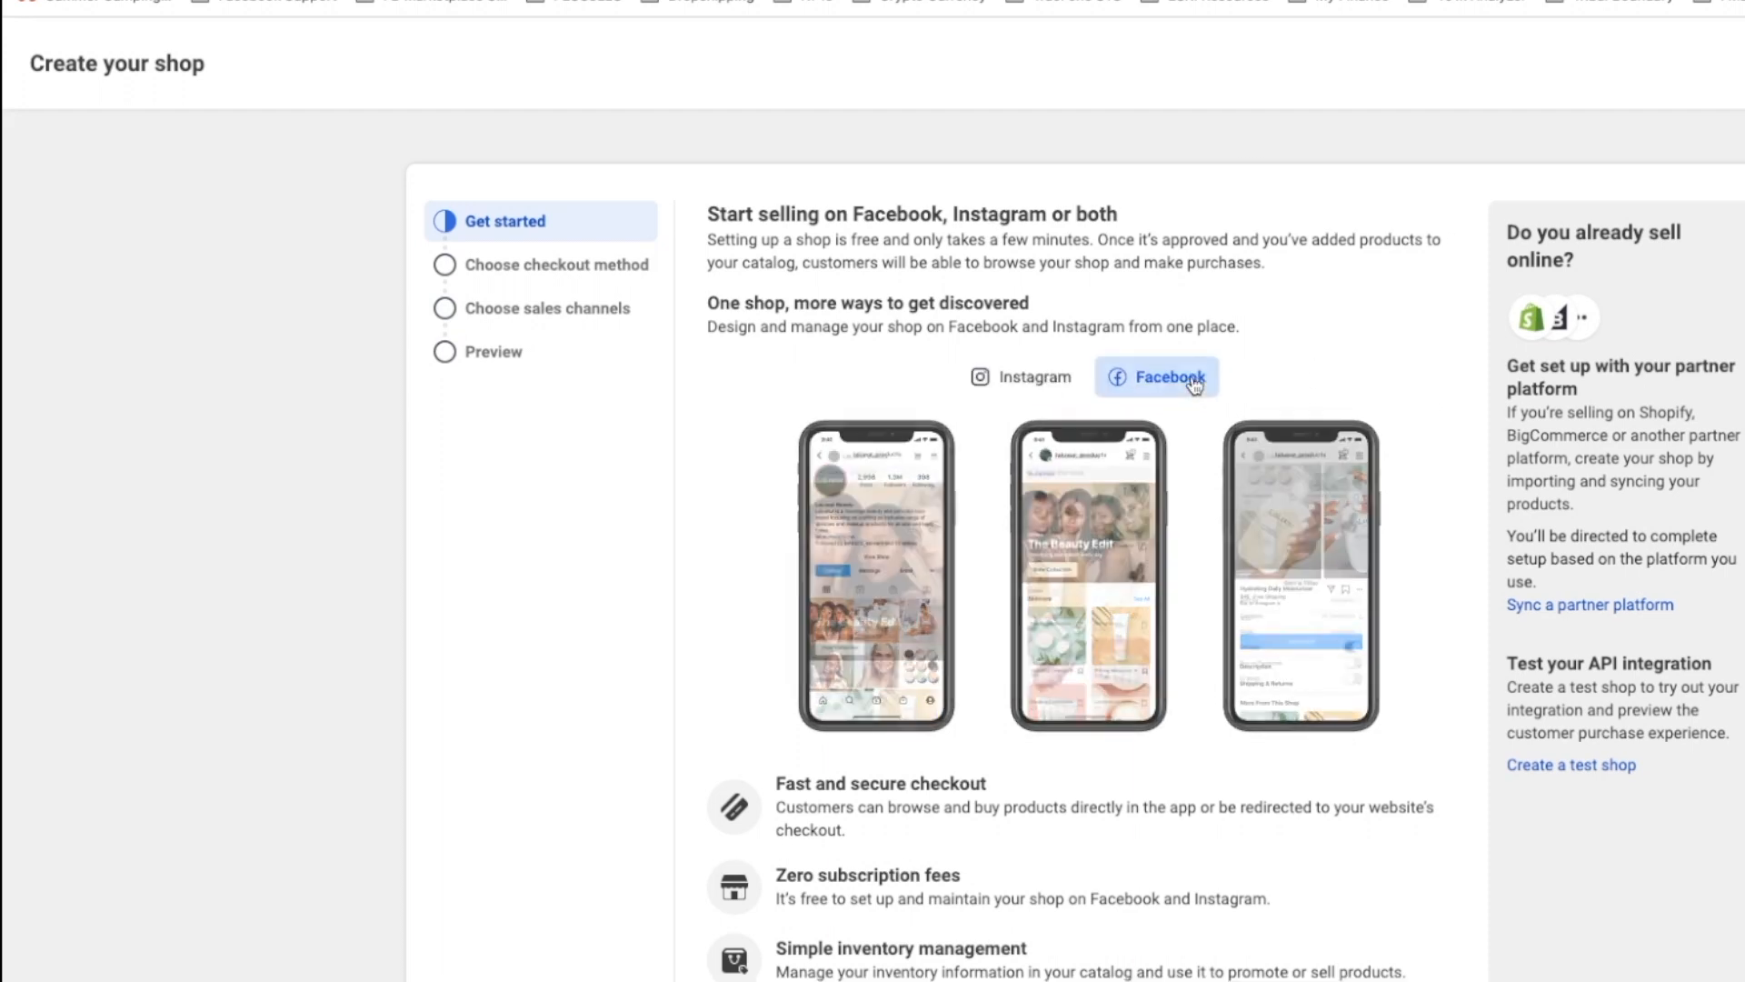
scroll(1286, 389, down, 1)
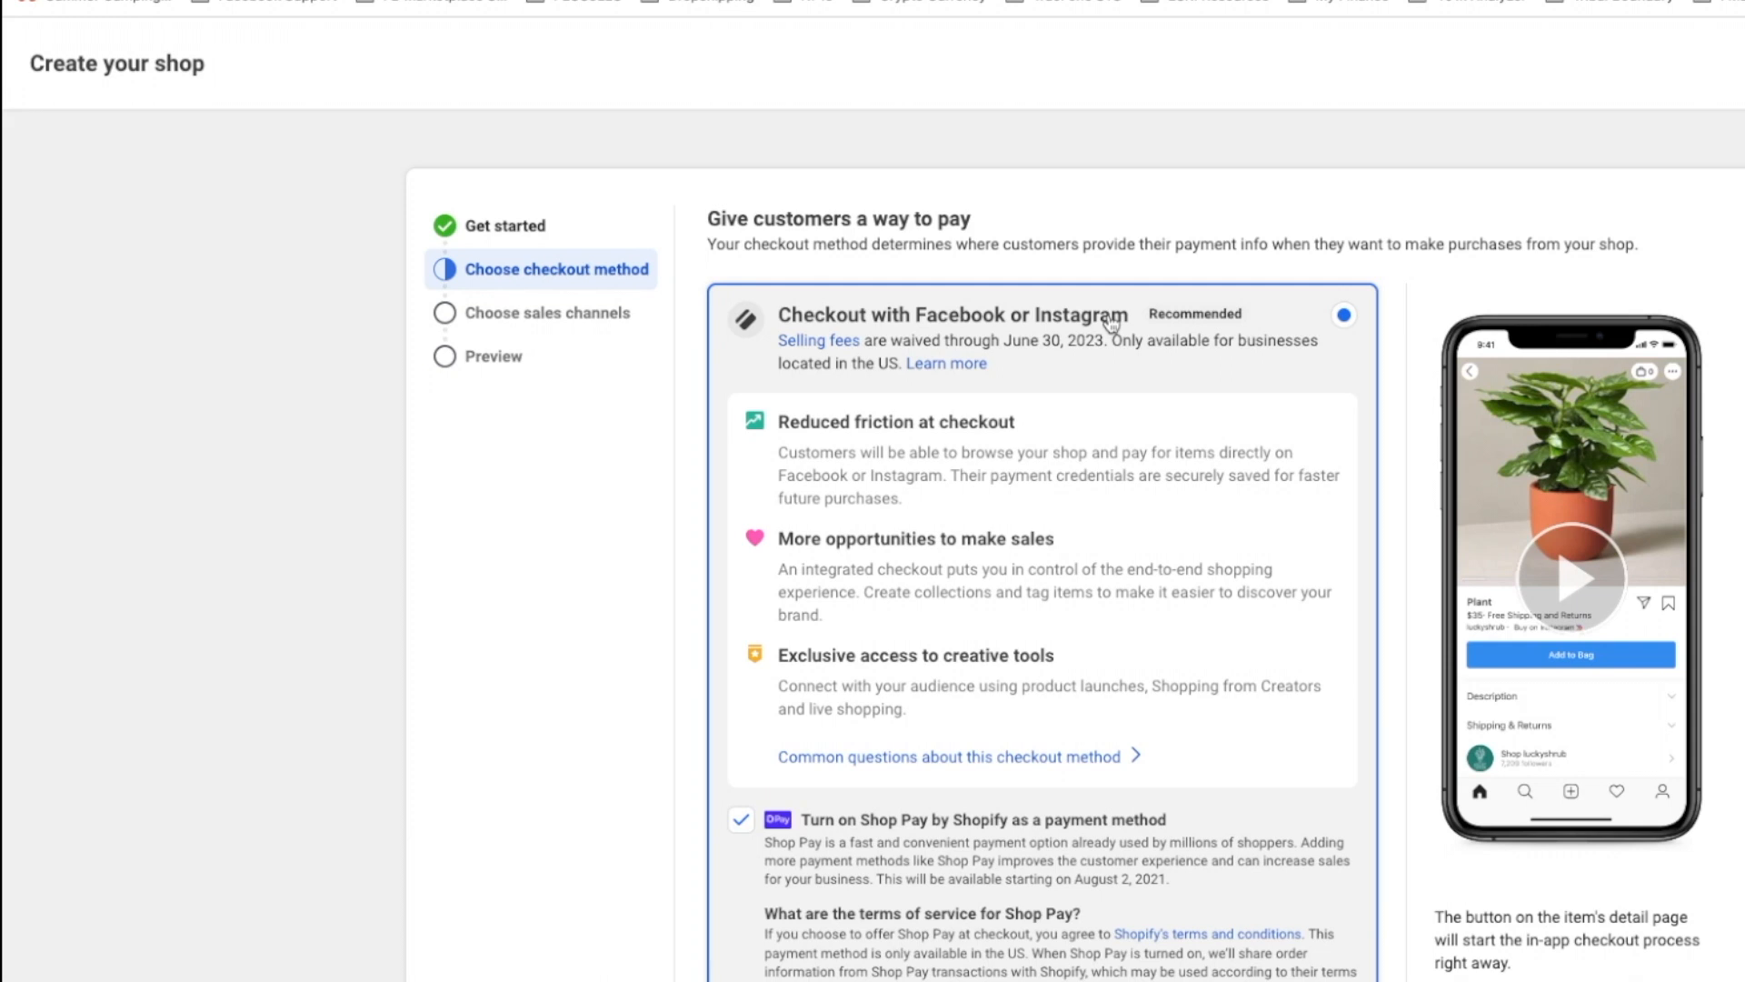
scroll(1019, 439, down, 5)
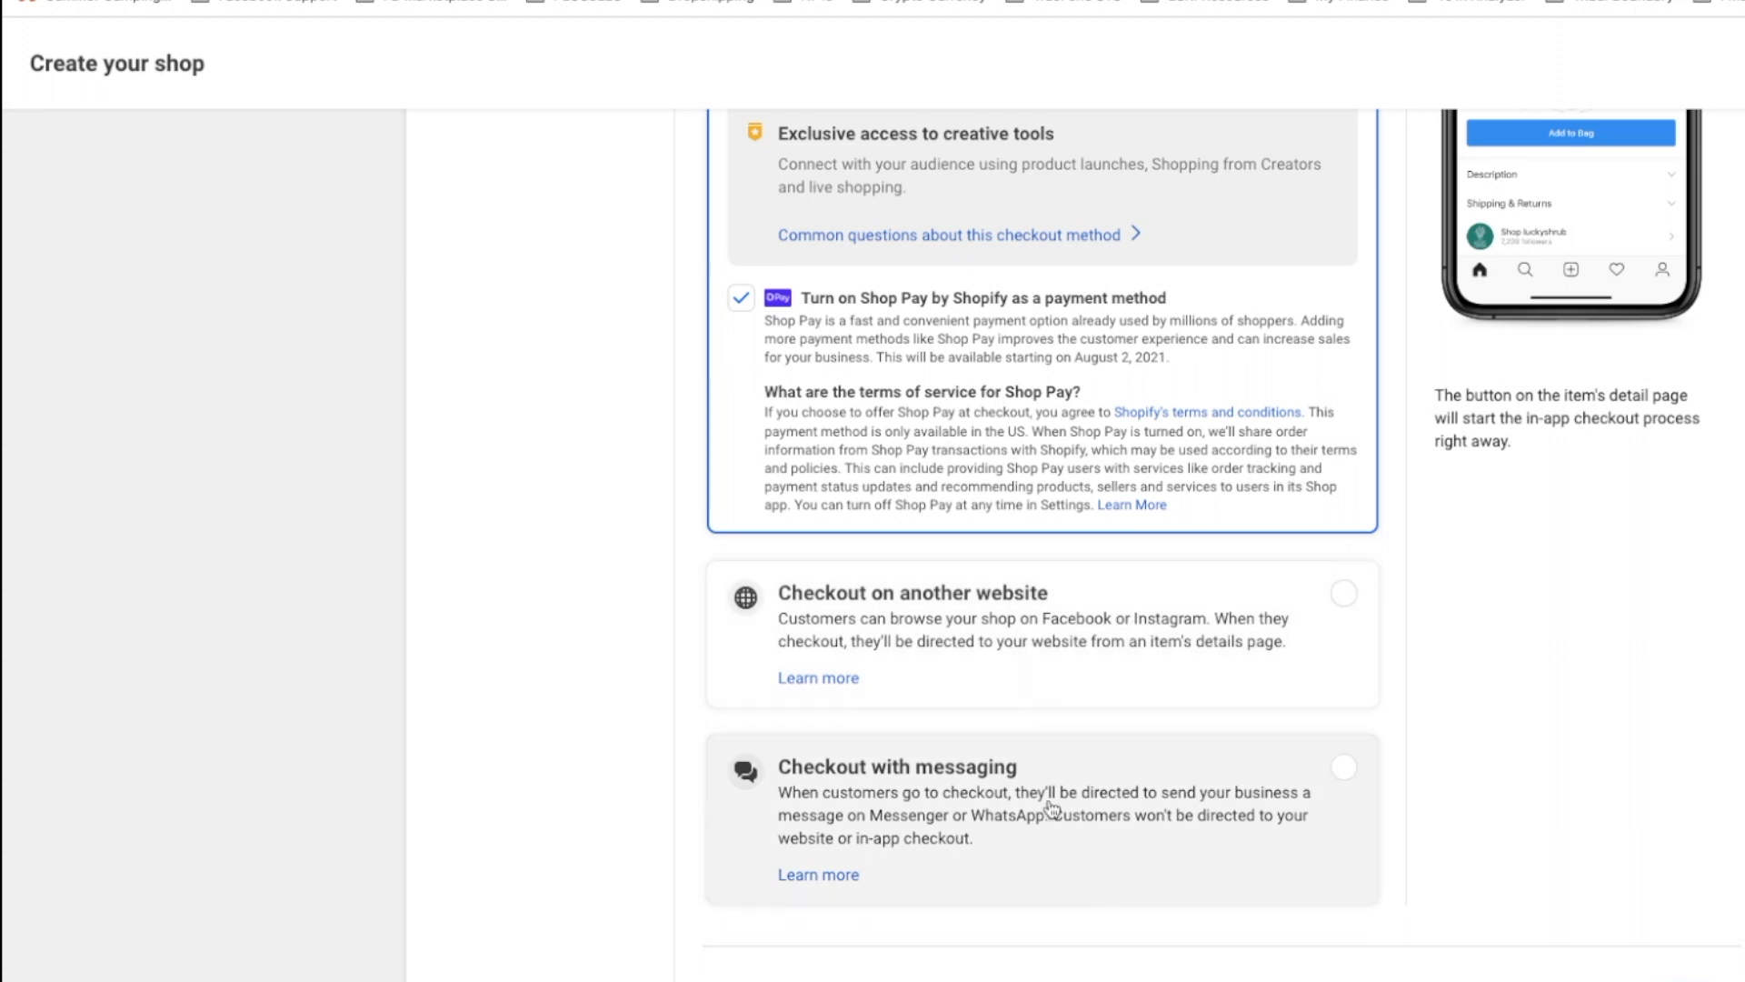
scroll(1080, 754, up, 5)
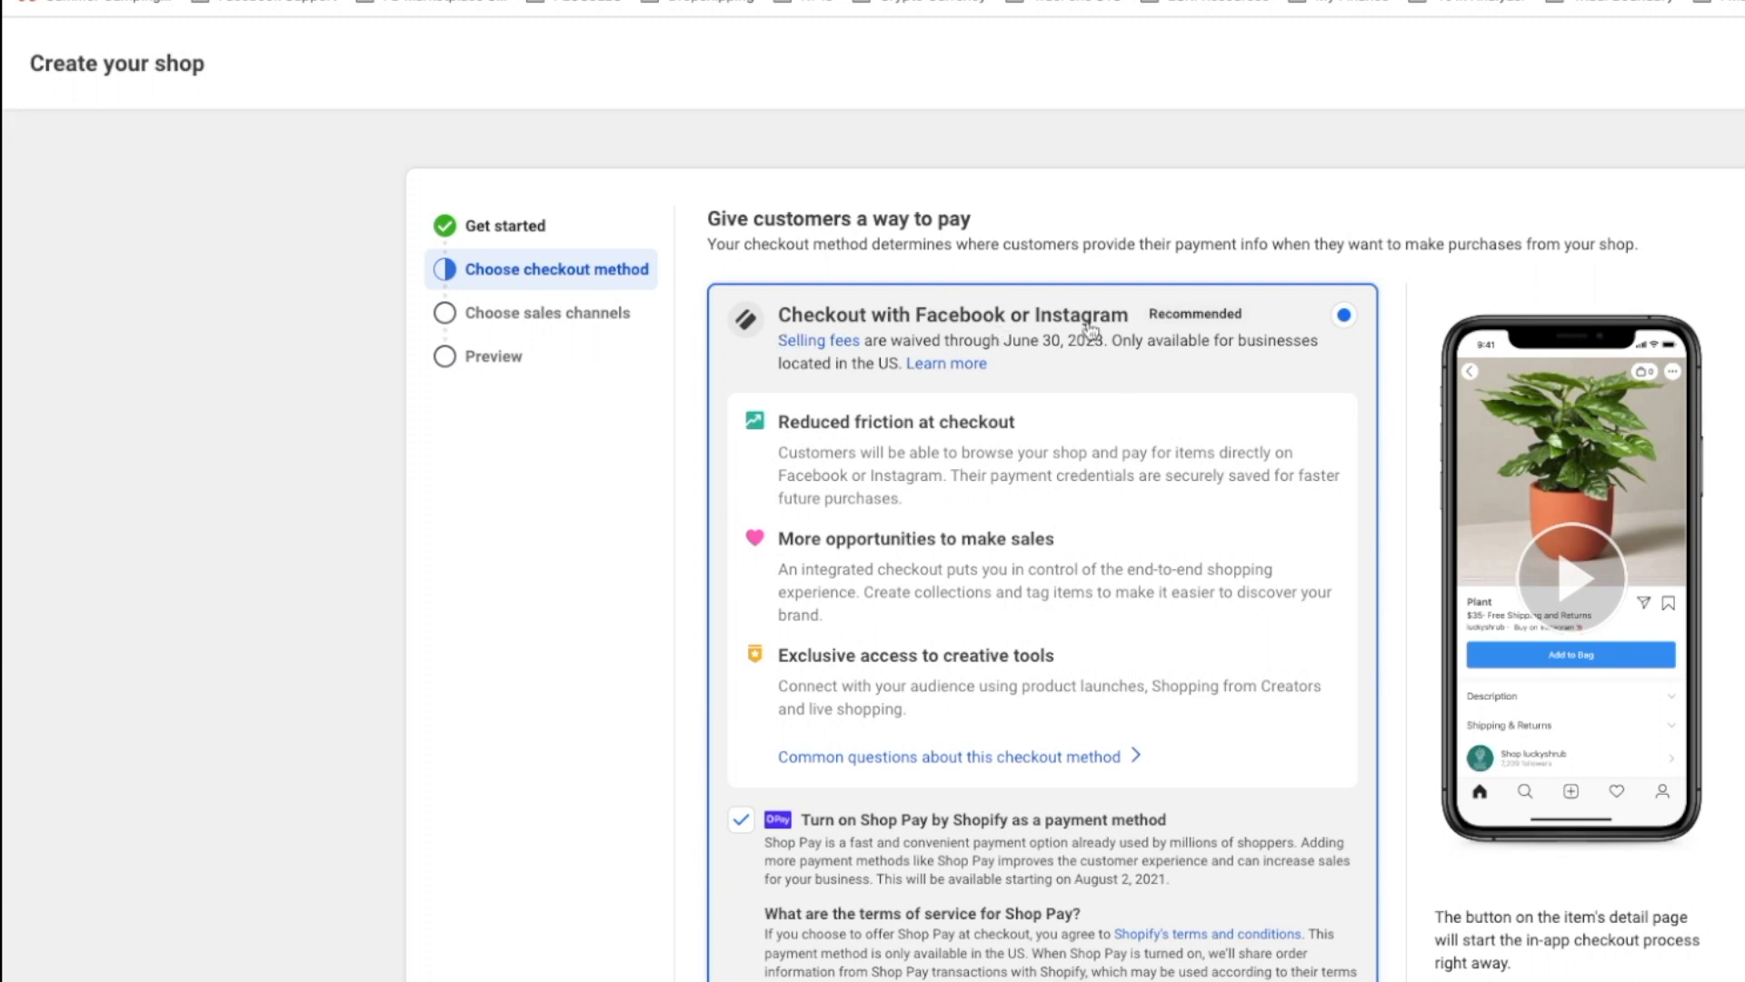
scroll(993, 712, down, 2)
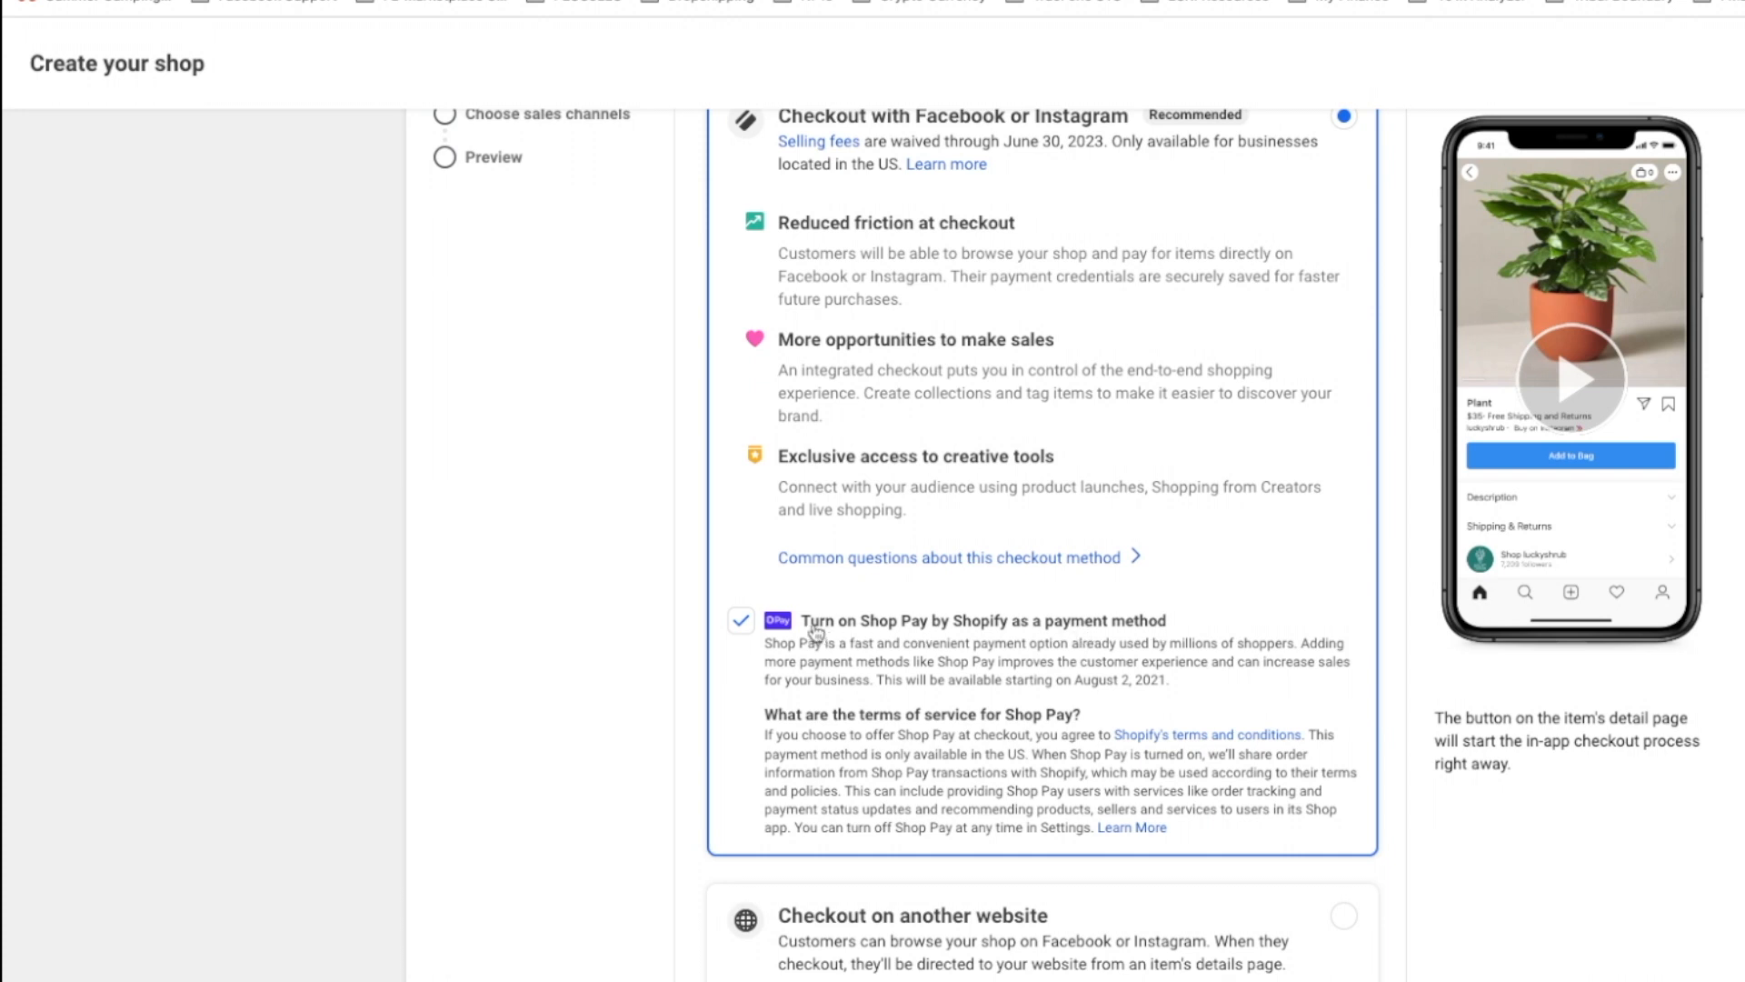
click(741, 622)
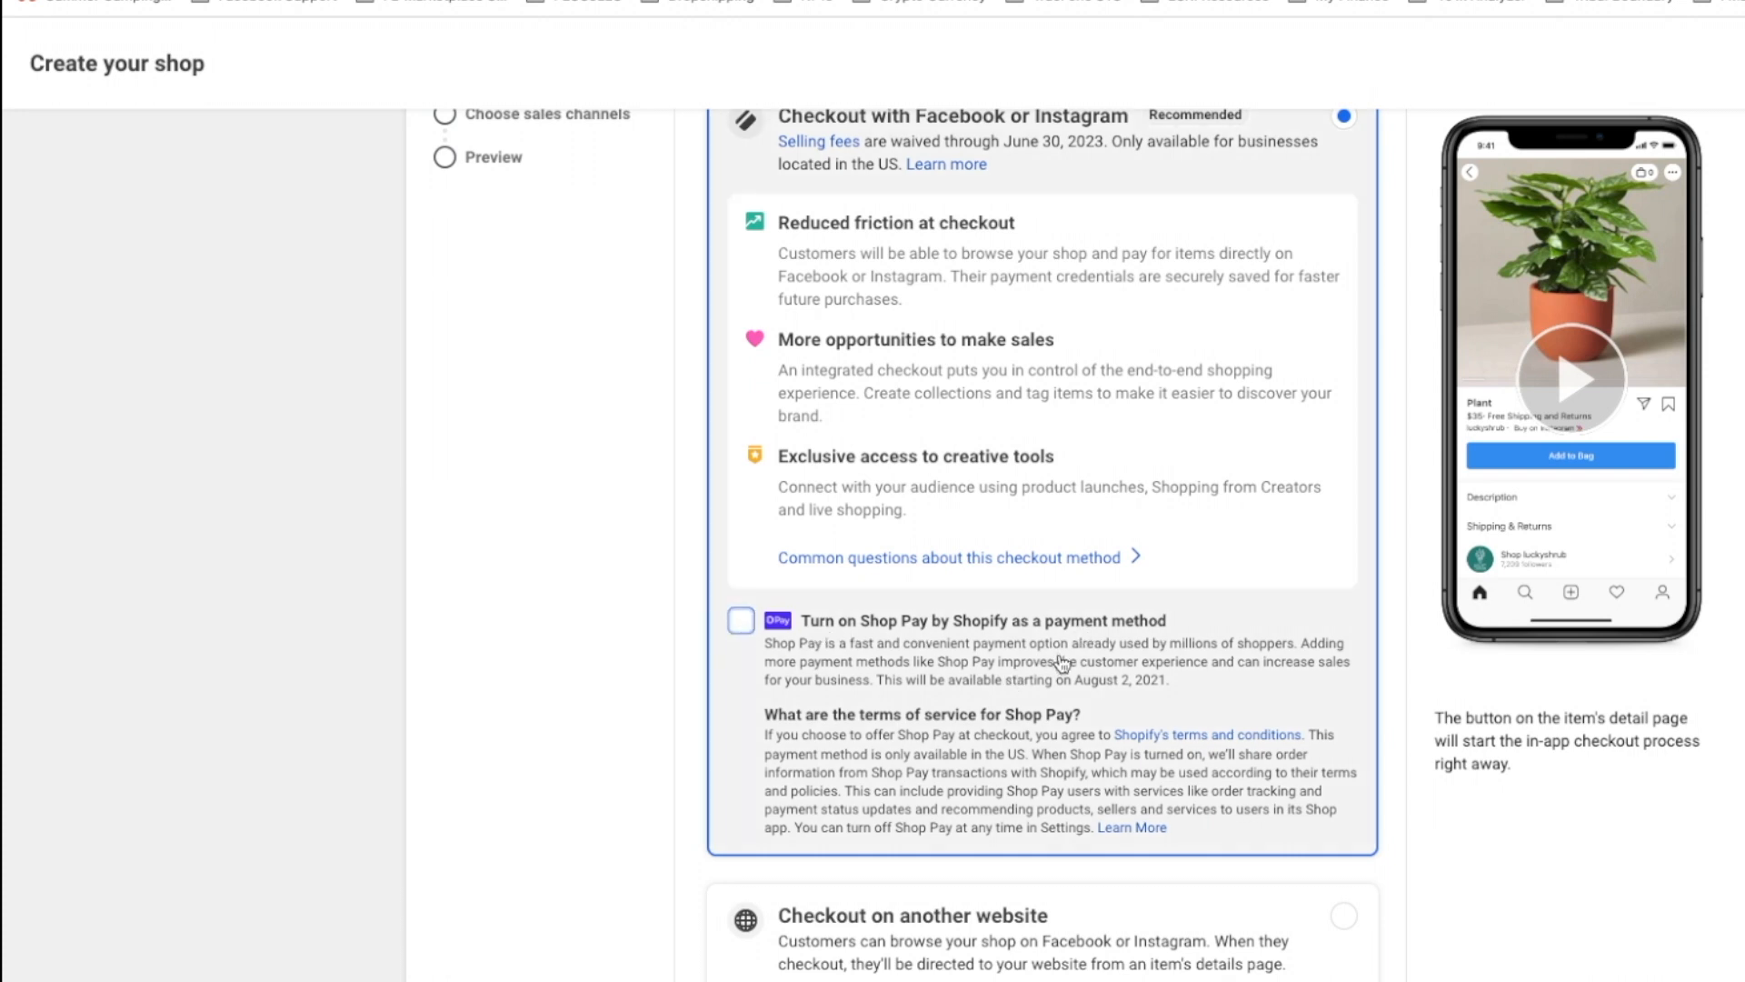
scroll(1104, 684, down, 2)
scroll(1104, 685, up, 5)
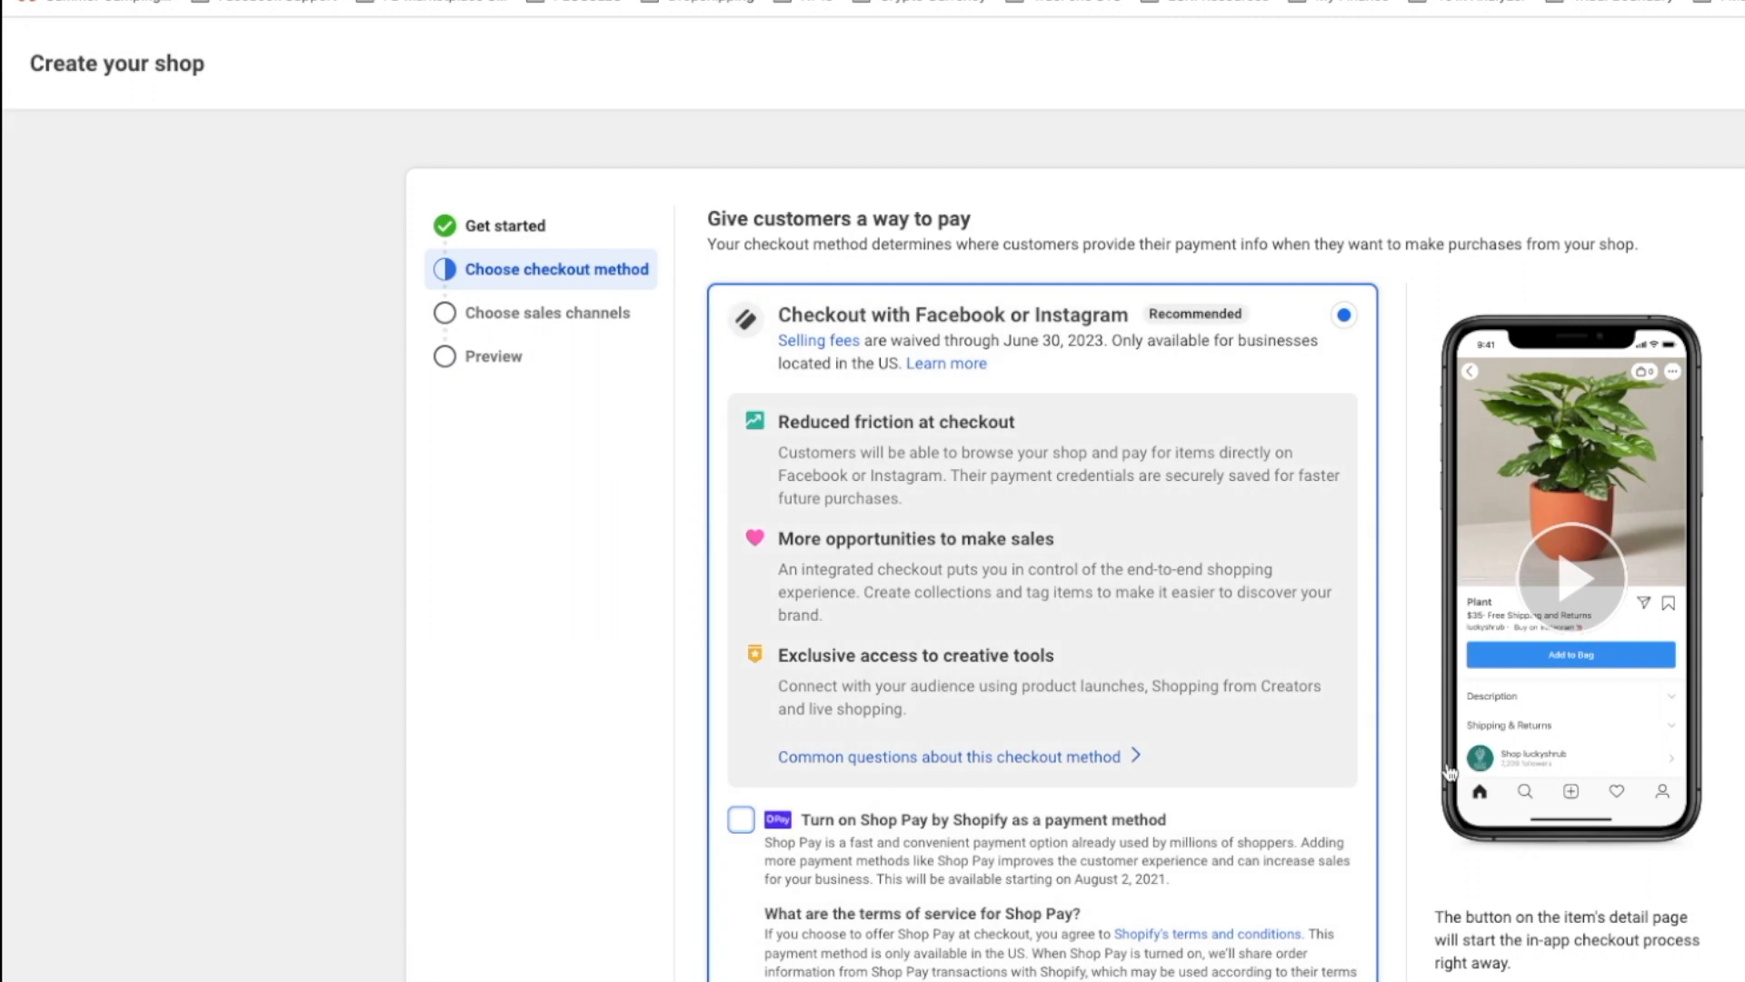
scroll(1454, 806, down, 6)
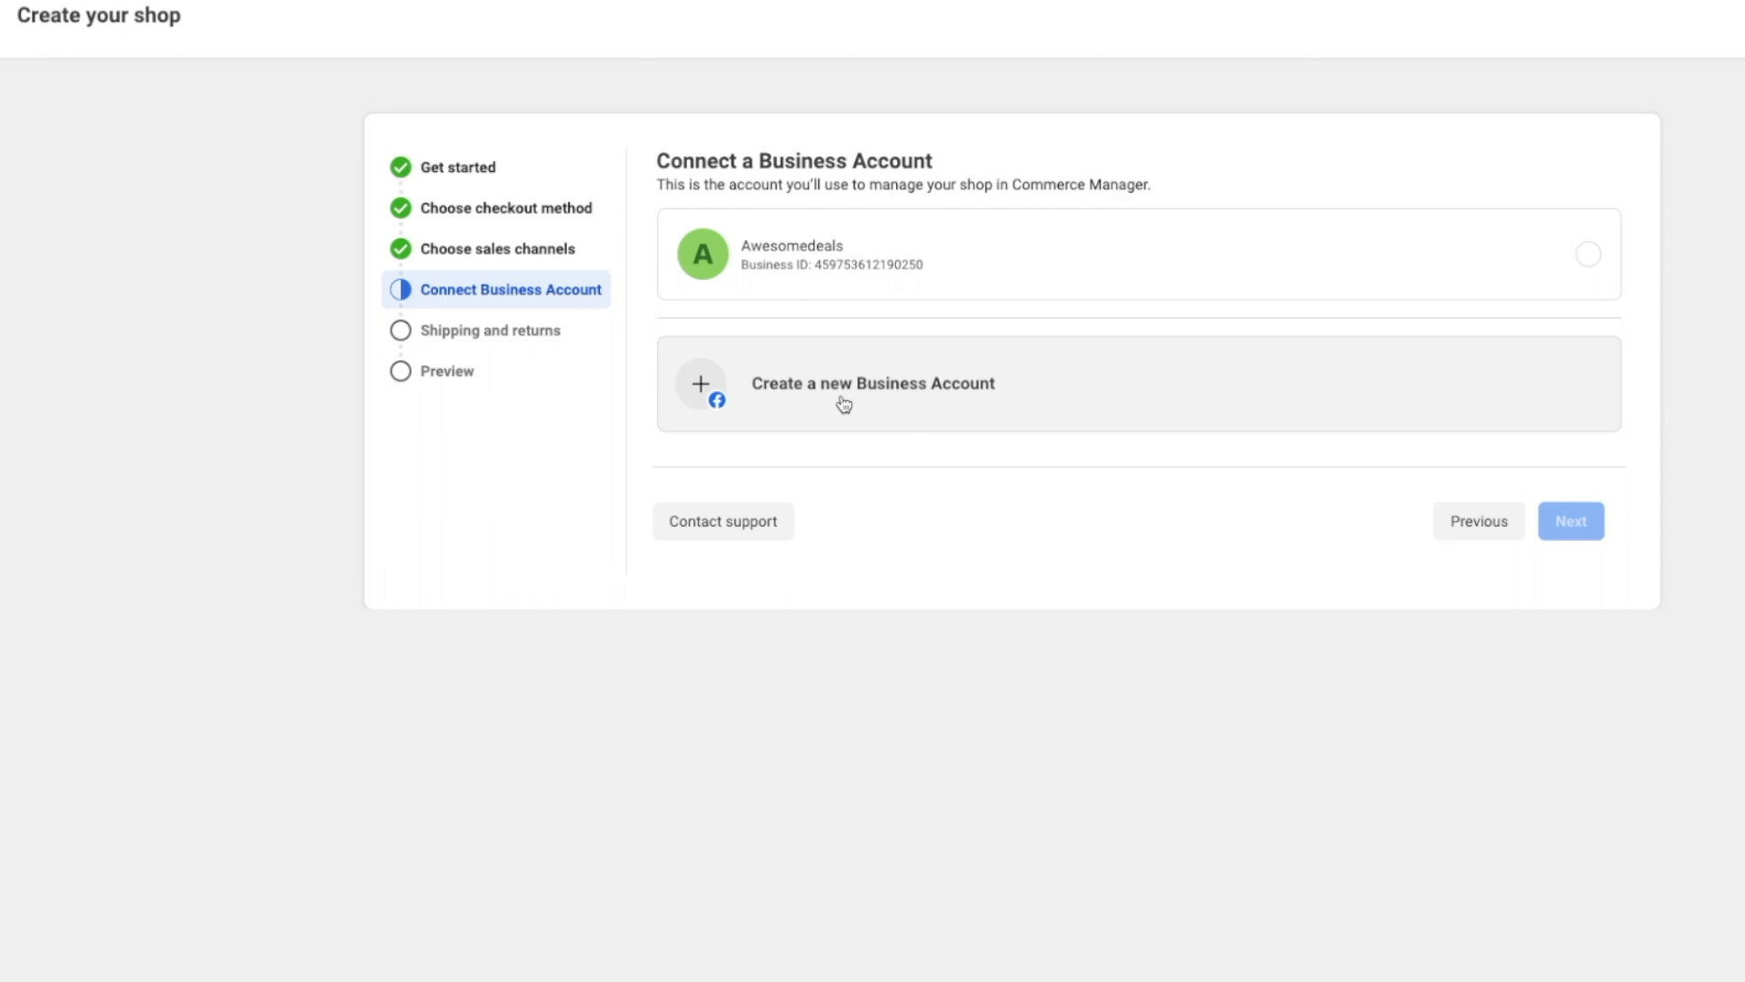
Step: Keep test catalog 1 as the shop's product source and proceed toward shipping and returns
click(888, 261)
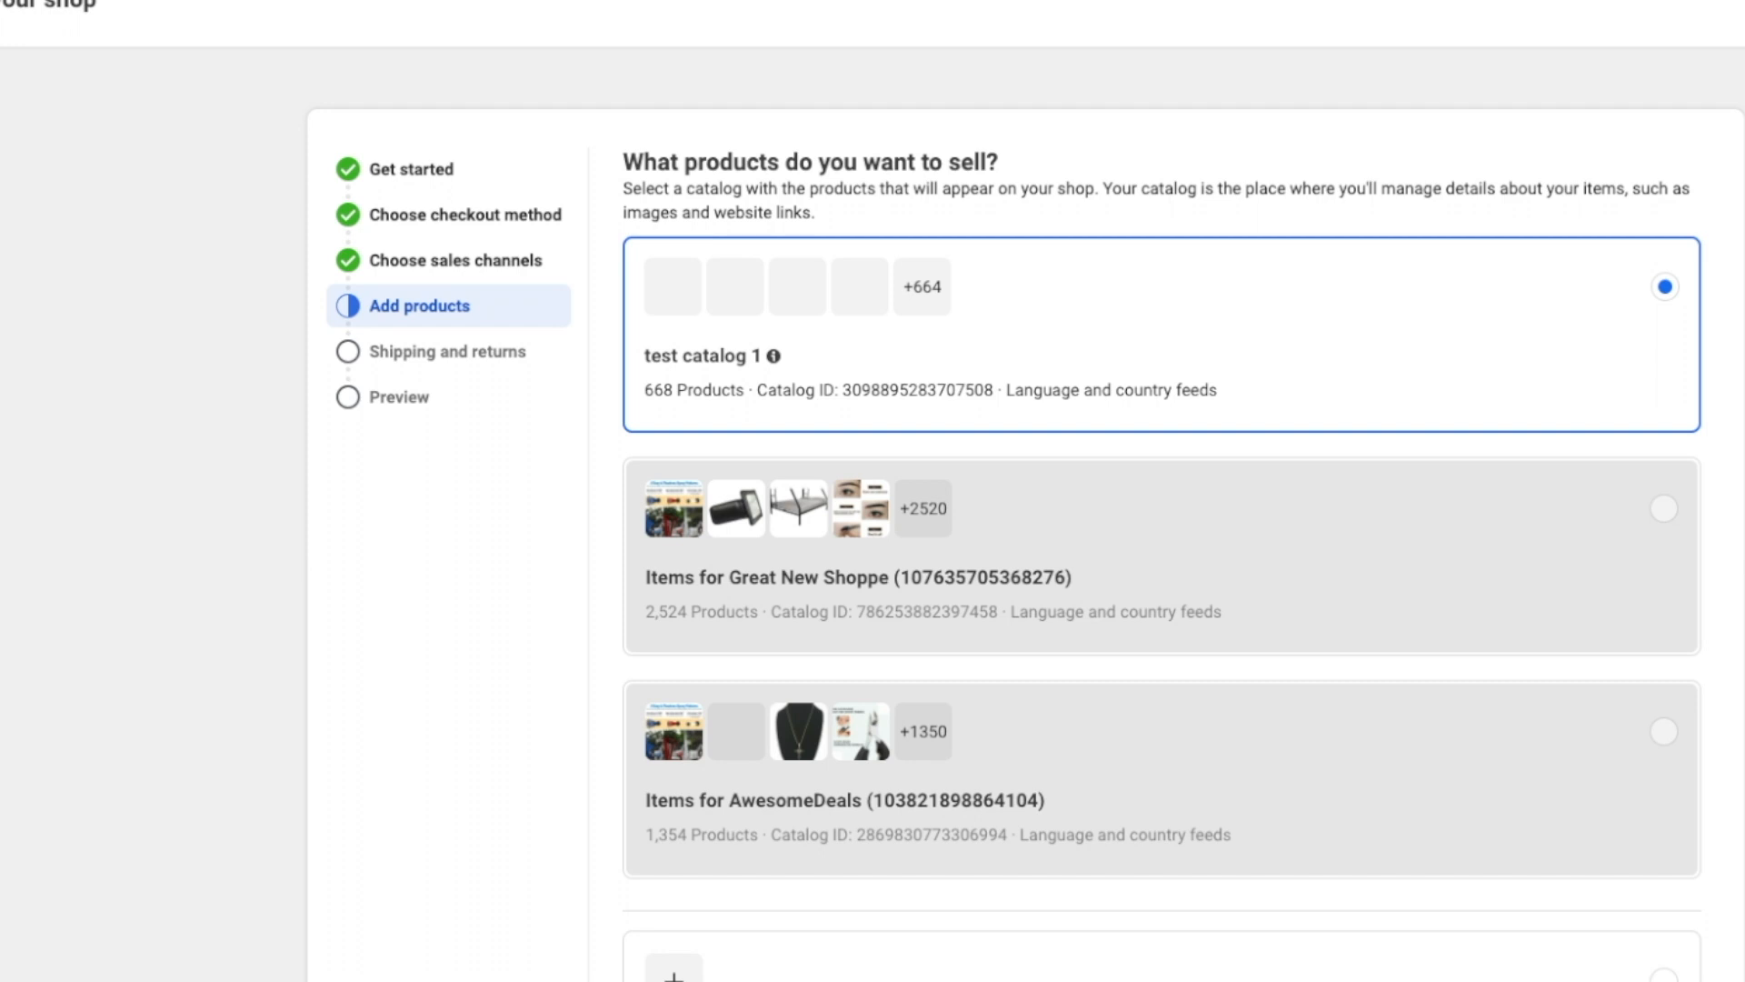
scroll(1025, 509, down, 3)
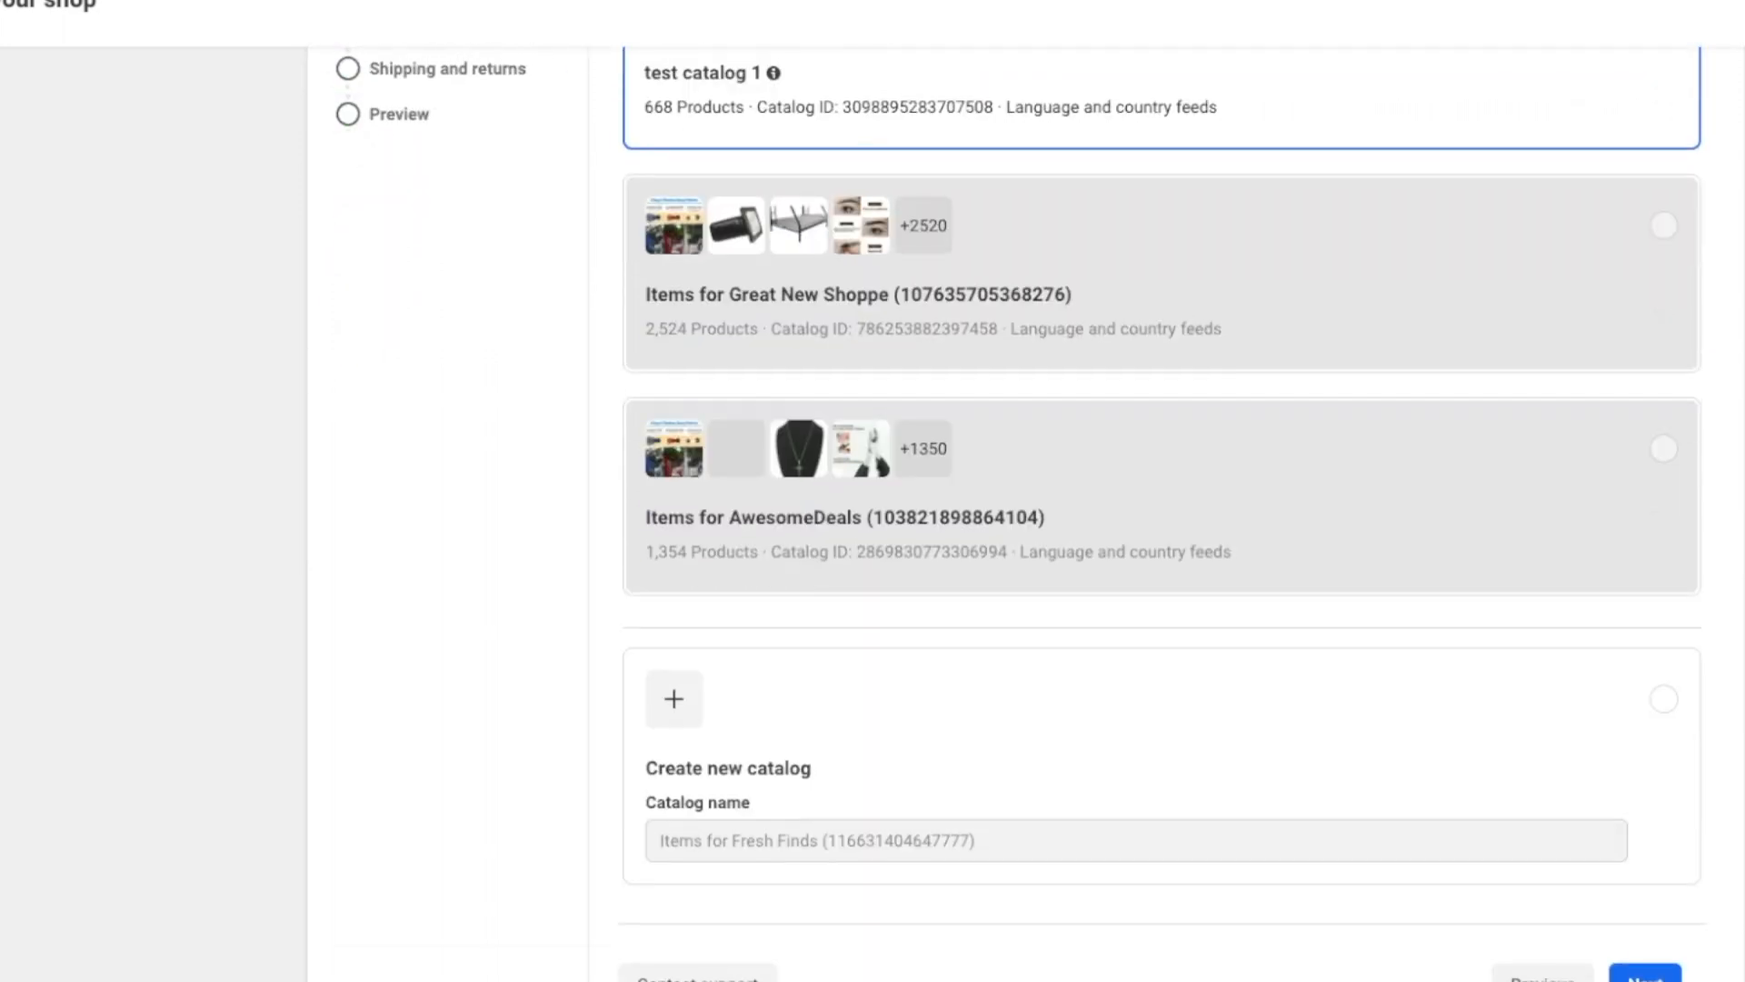
scroll(1025, 509, up, 3)
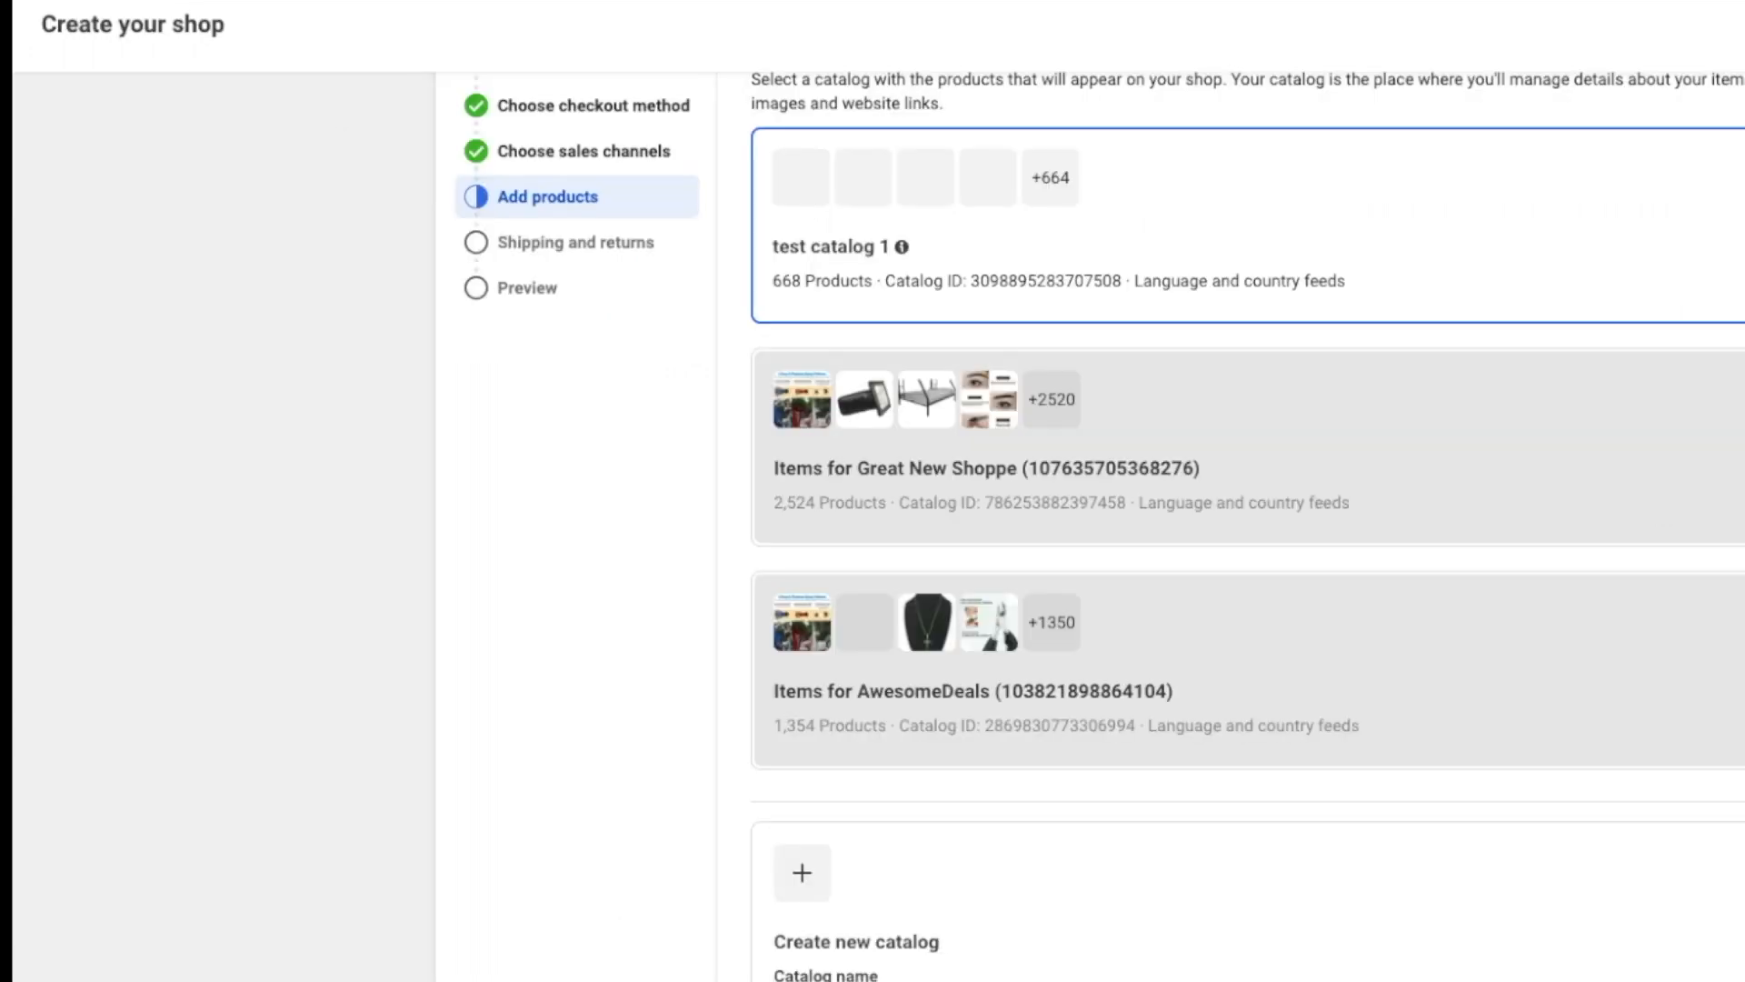
scroll(1099, 525, down, 1)
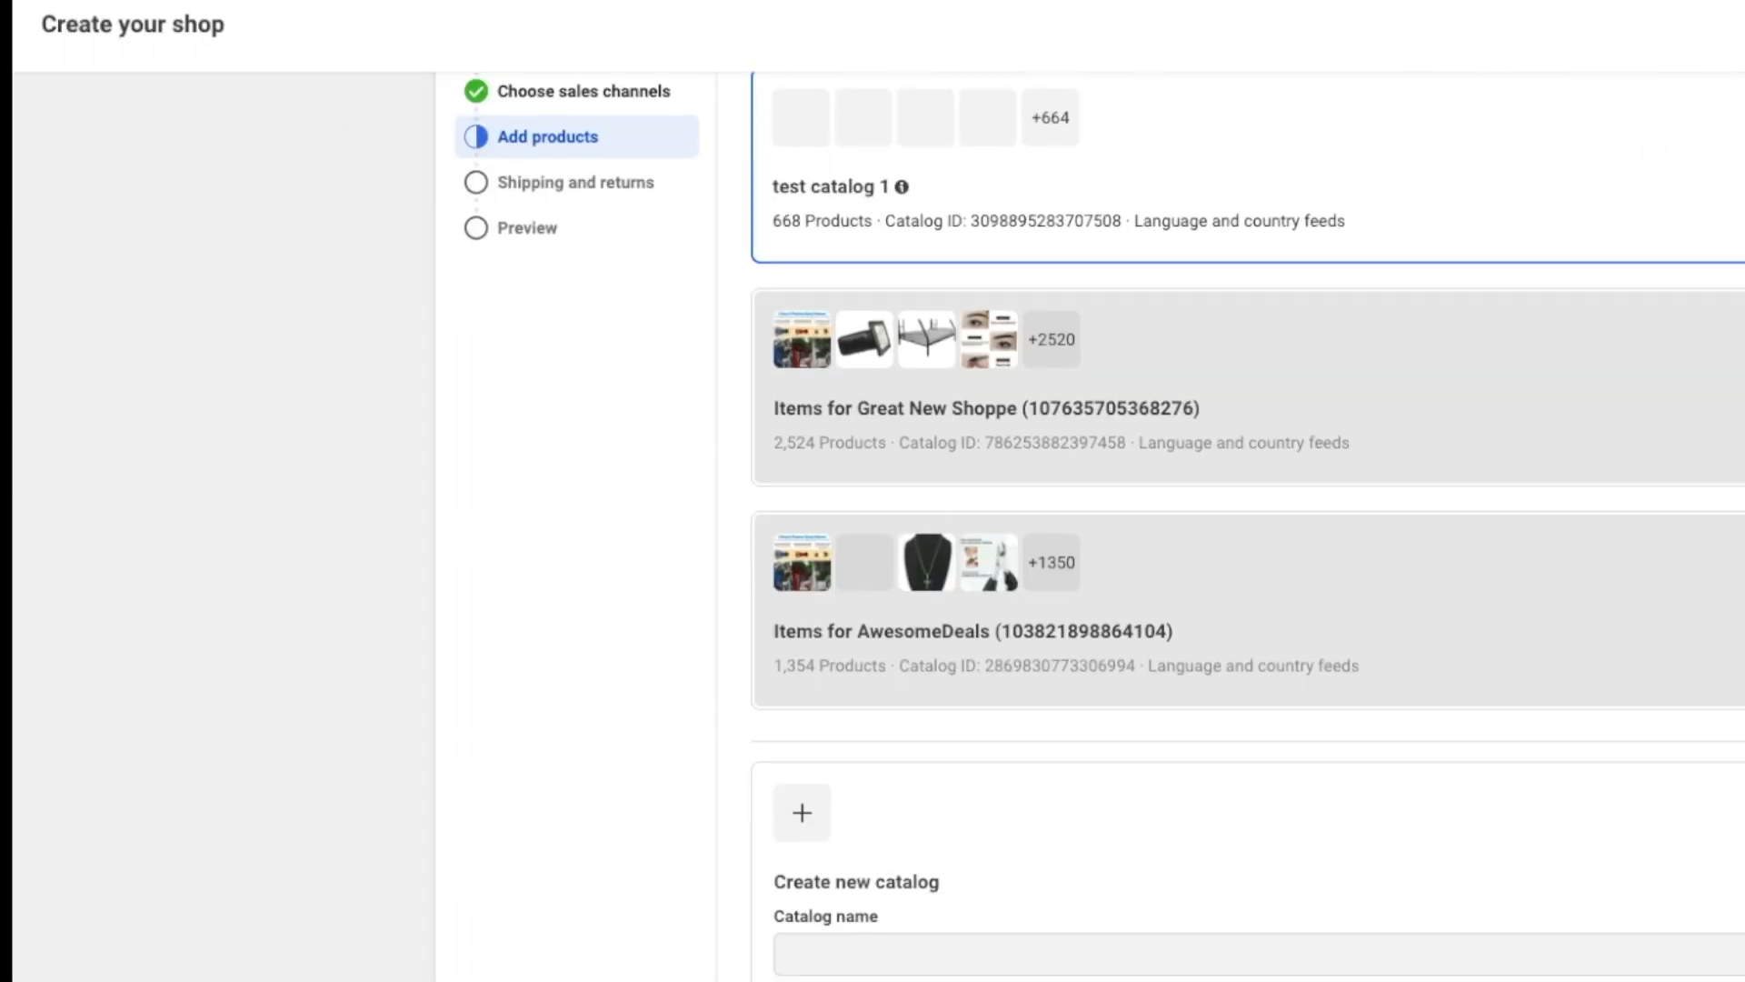
scroll(1090, 527, up, 1)
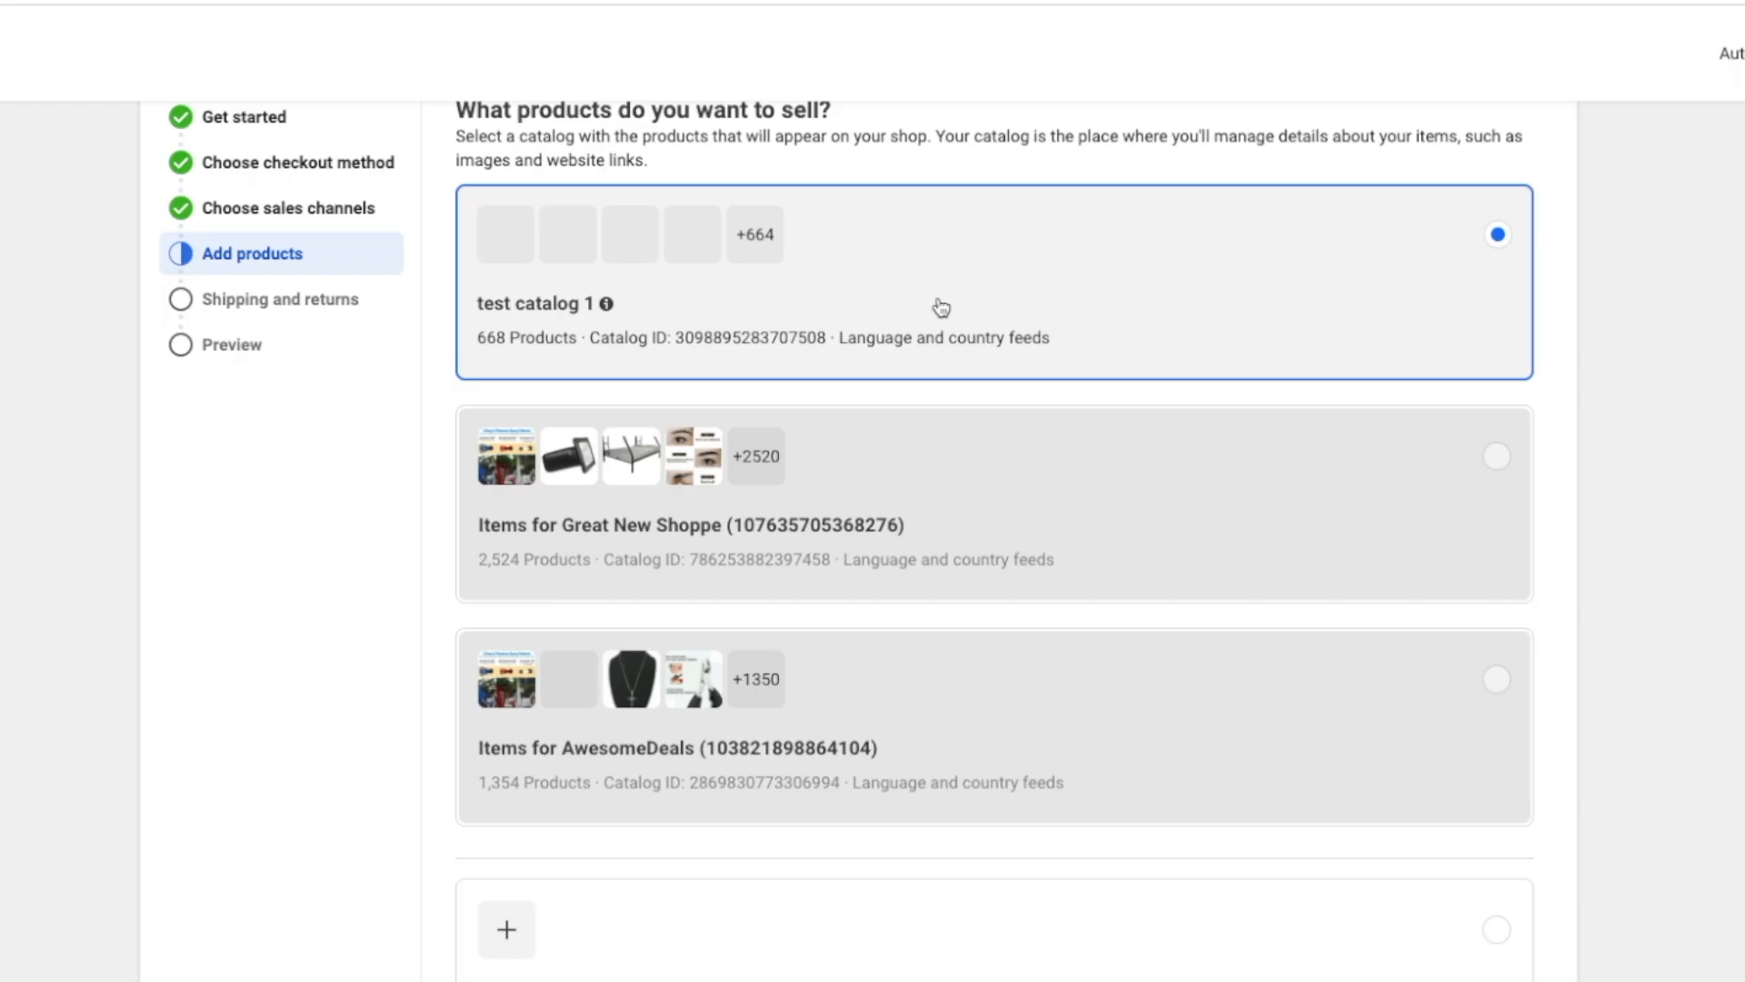
scroll(1289, 622, down, 2)
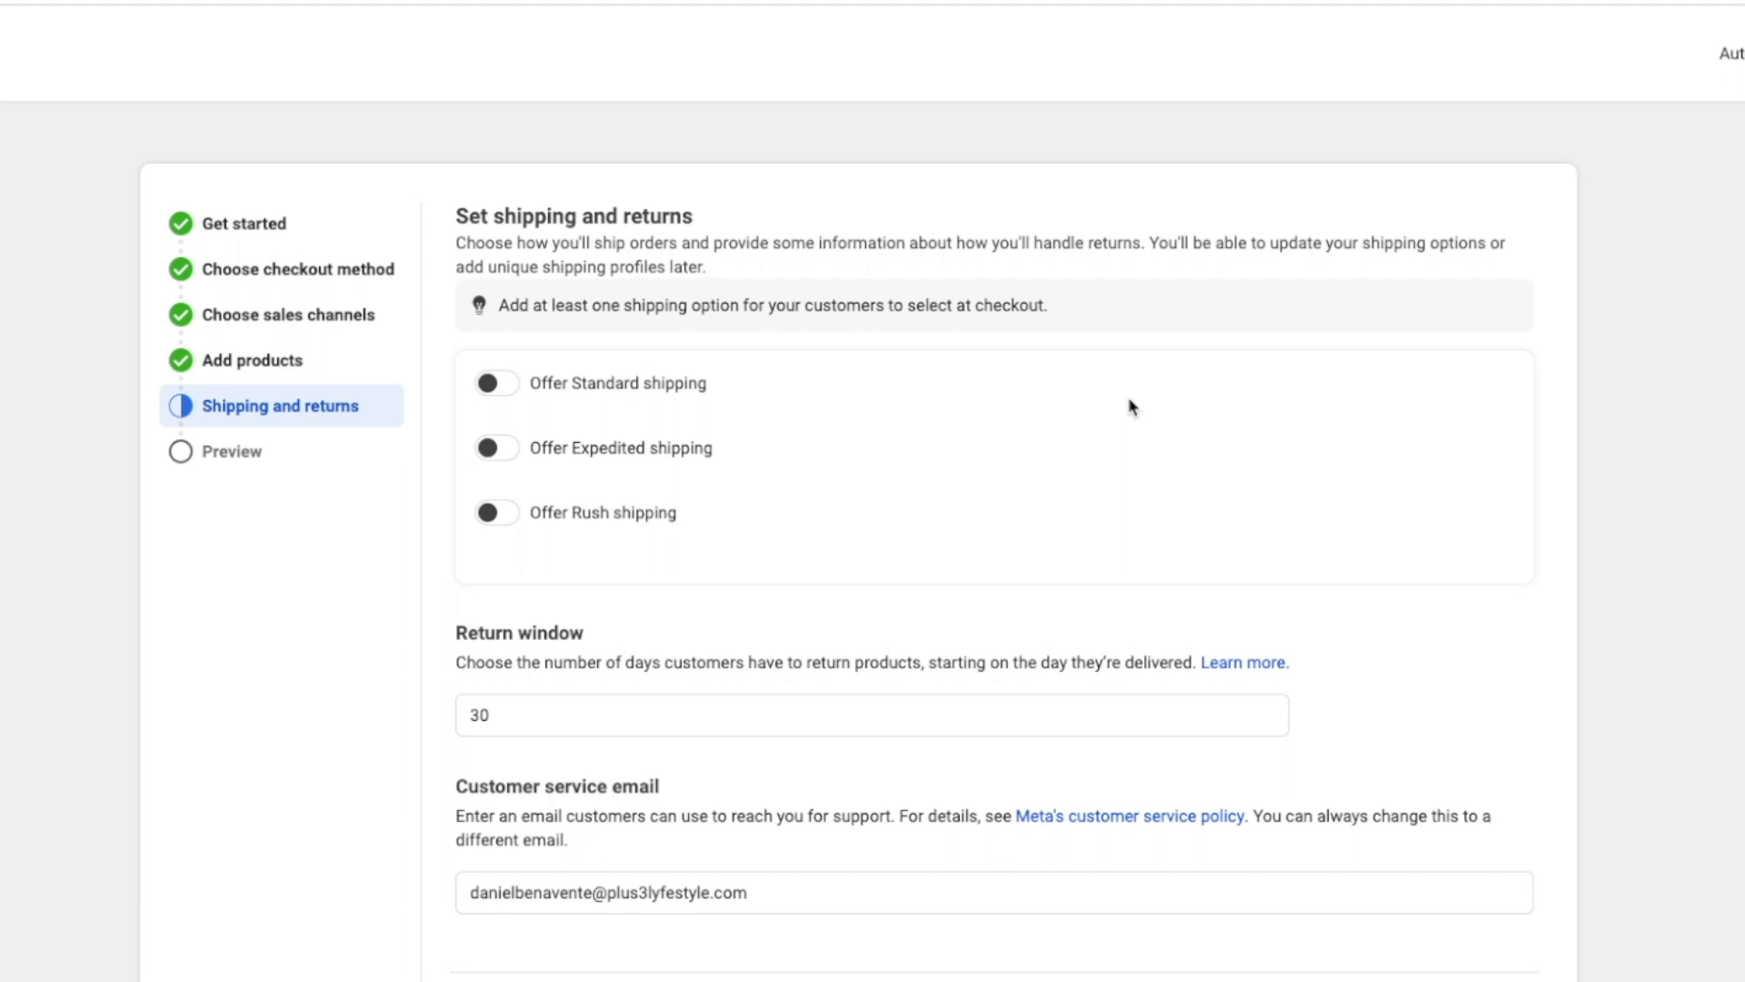
Step: Turn on standard shipping with a $5.00 shipping cost
click(488, 385)
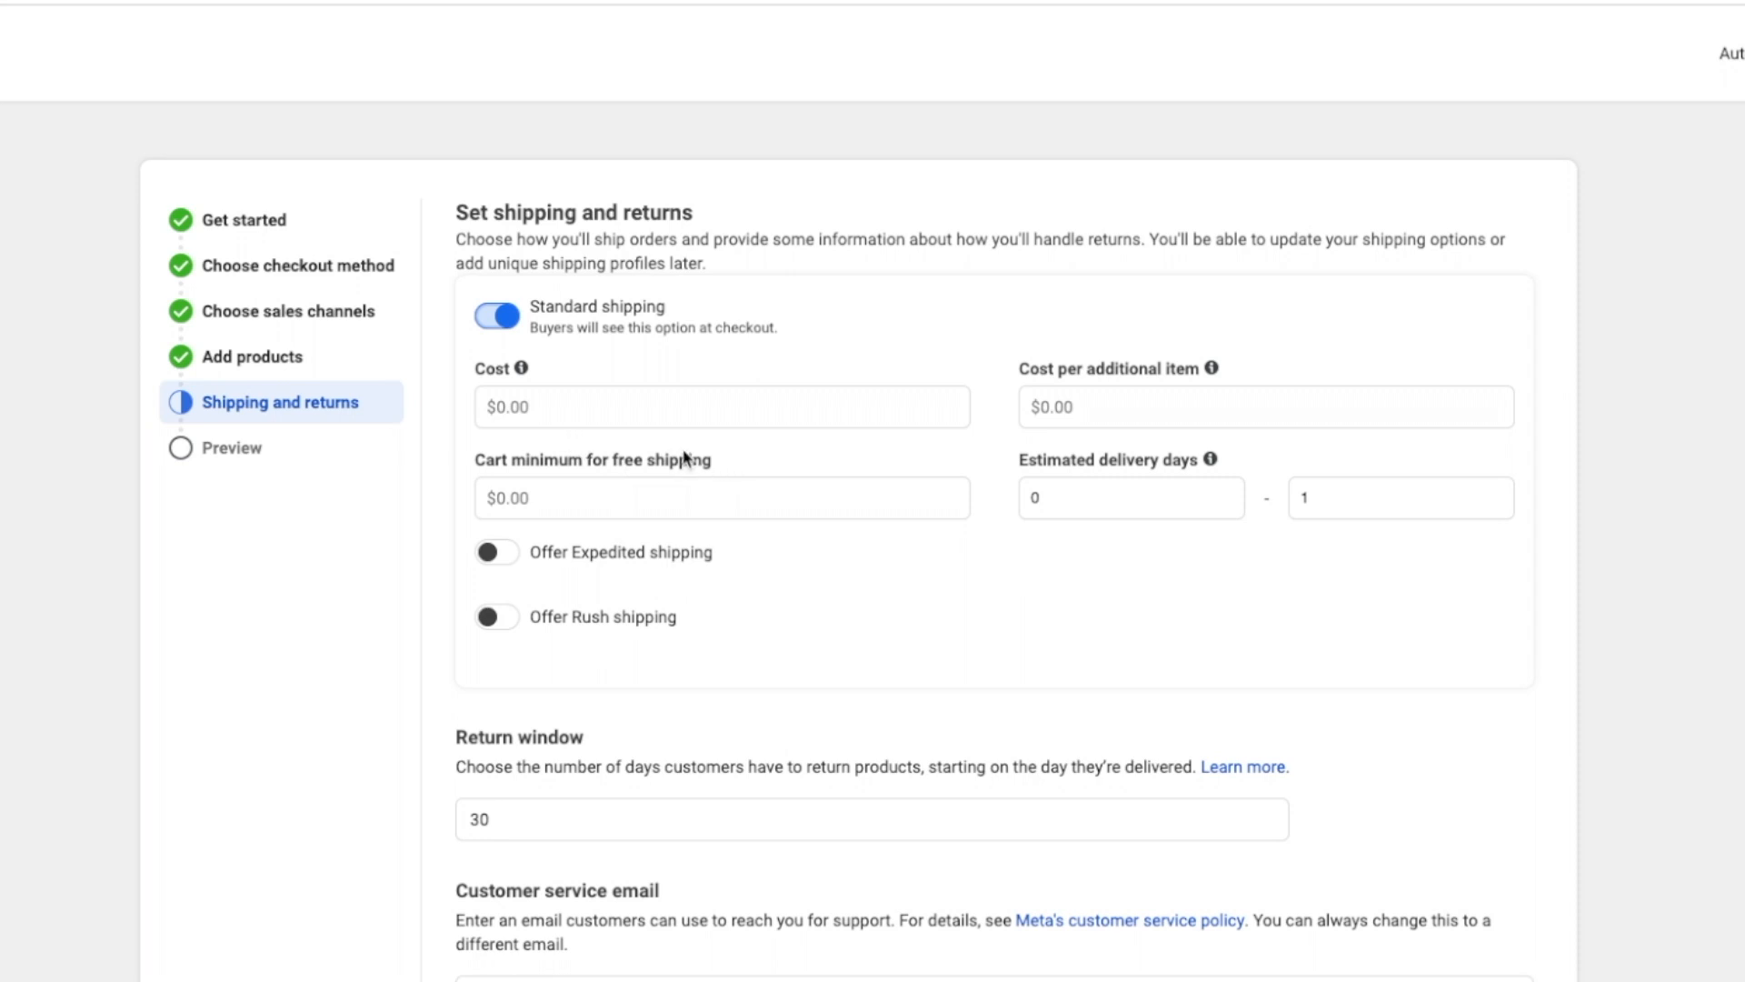
click(526, 401)
text(5.)
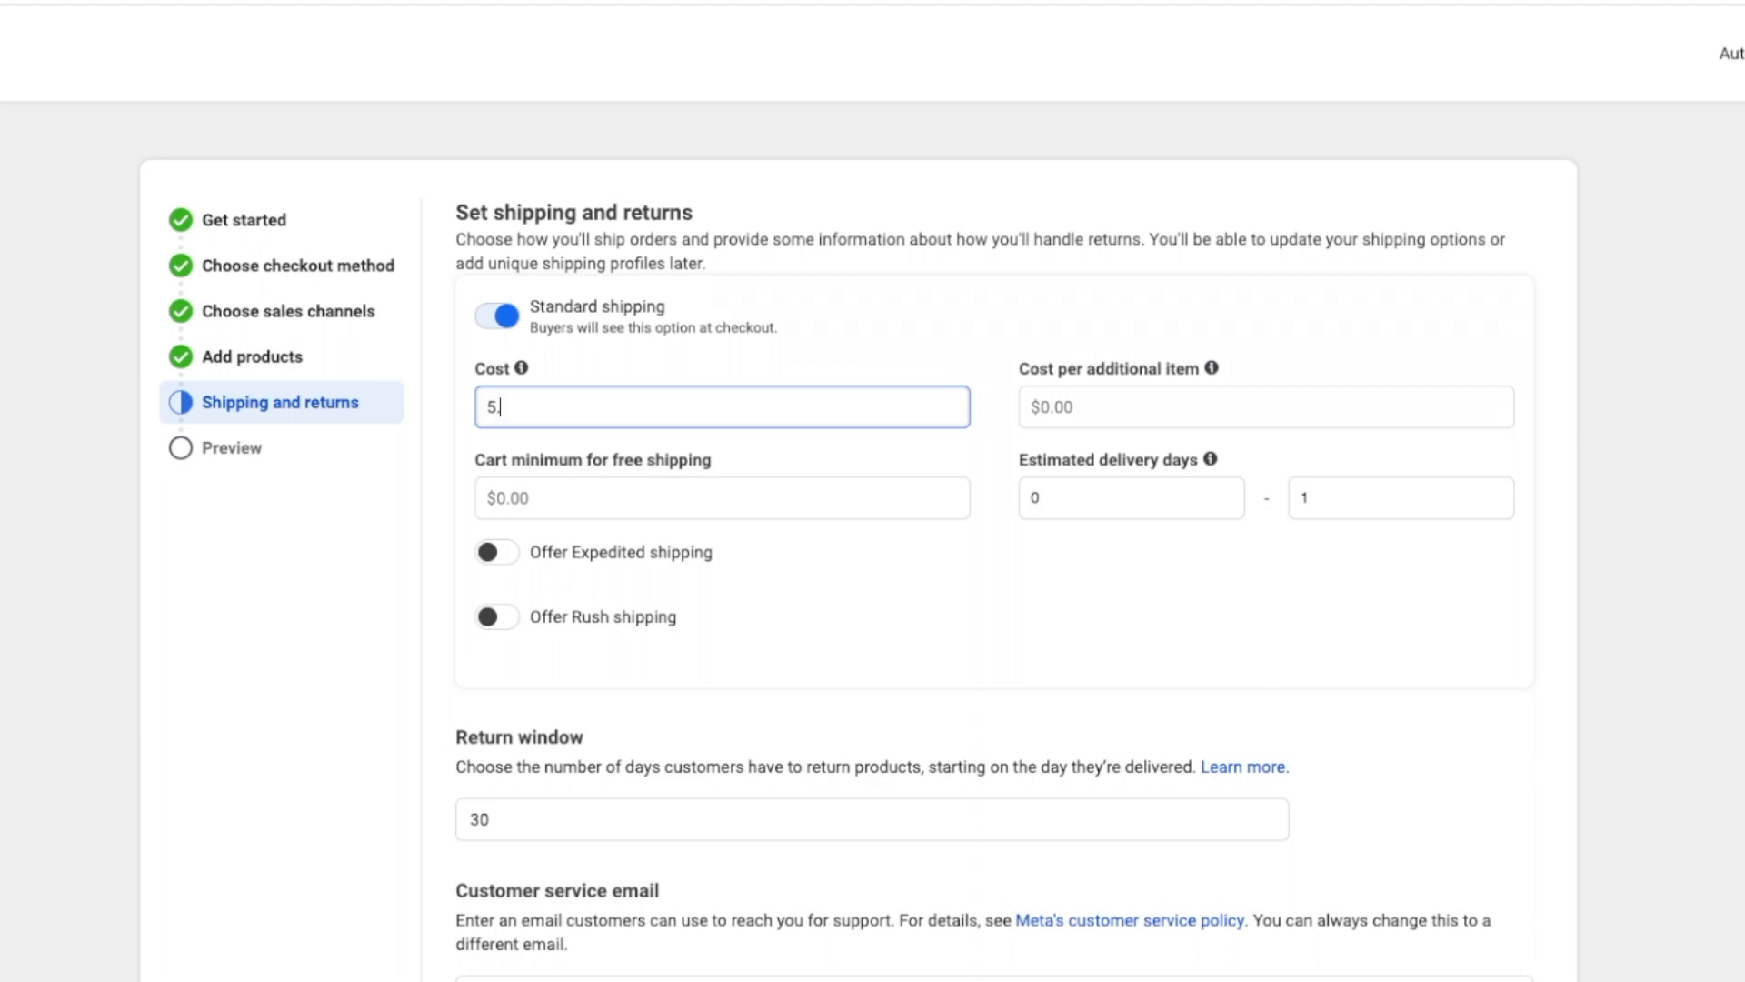
text(00)
click(771, 366)
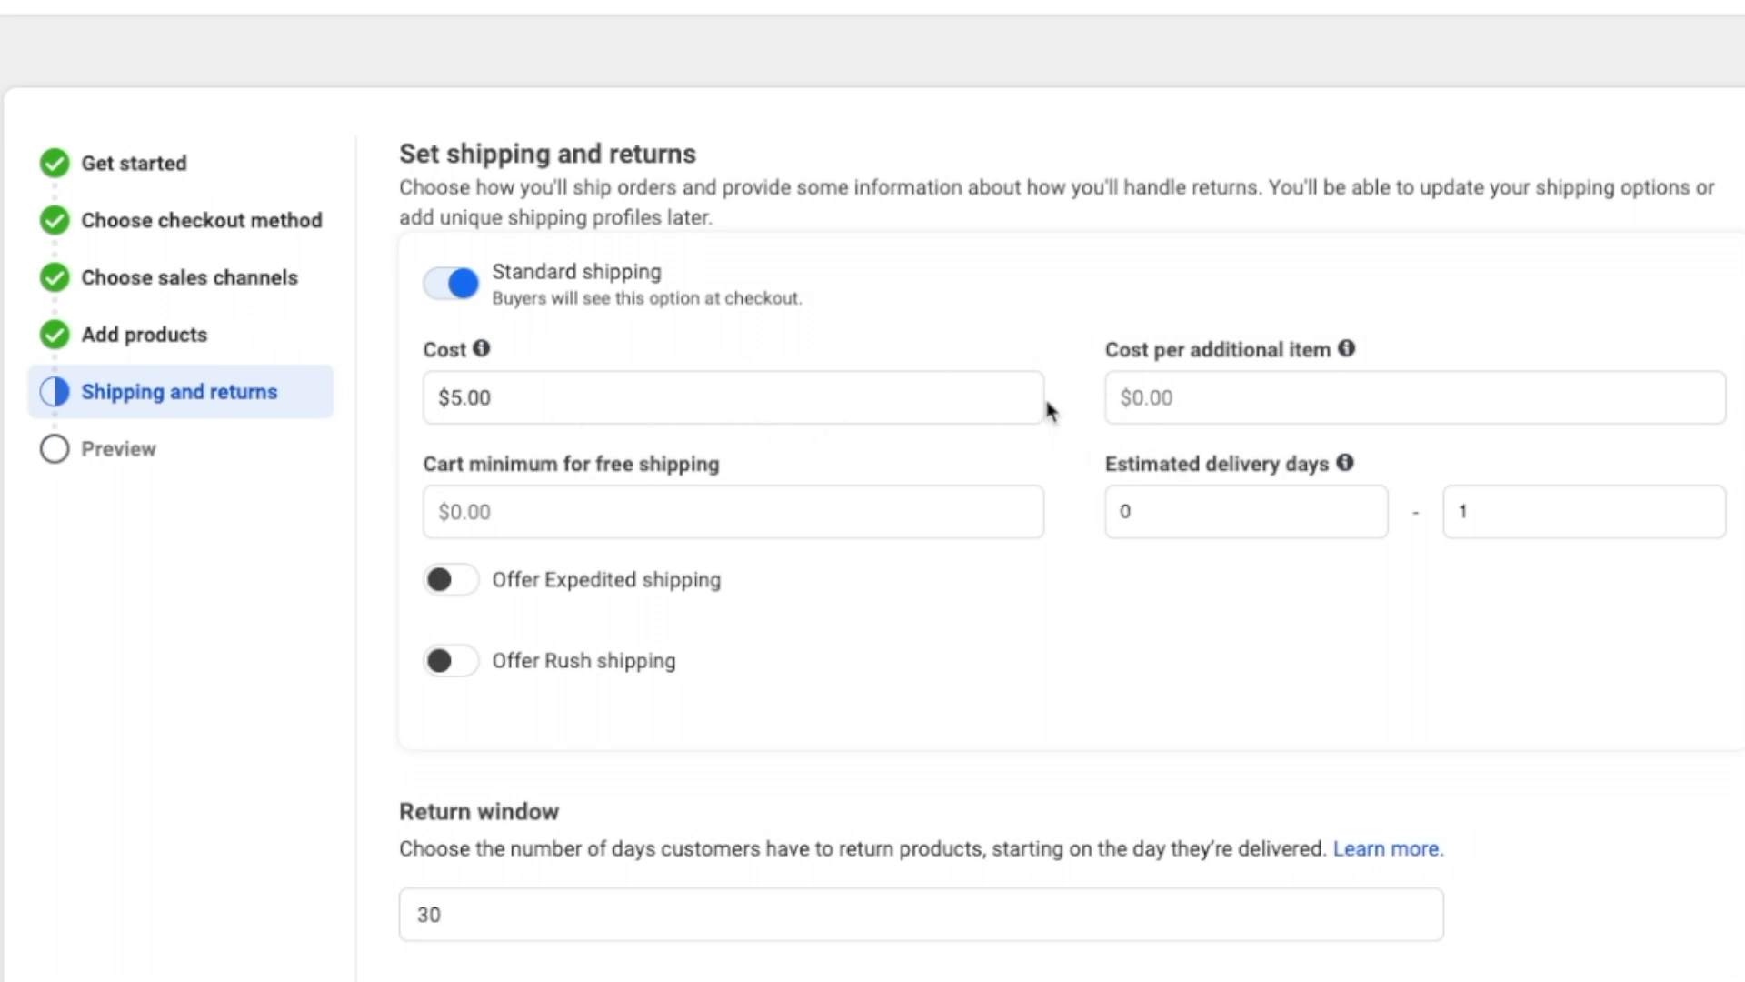
Step: Set the cost per additional item to $0.00, replacing the mistaken $1.00
click(1185, 393)
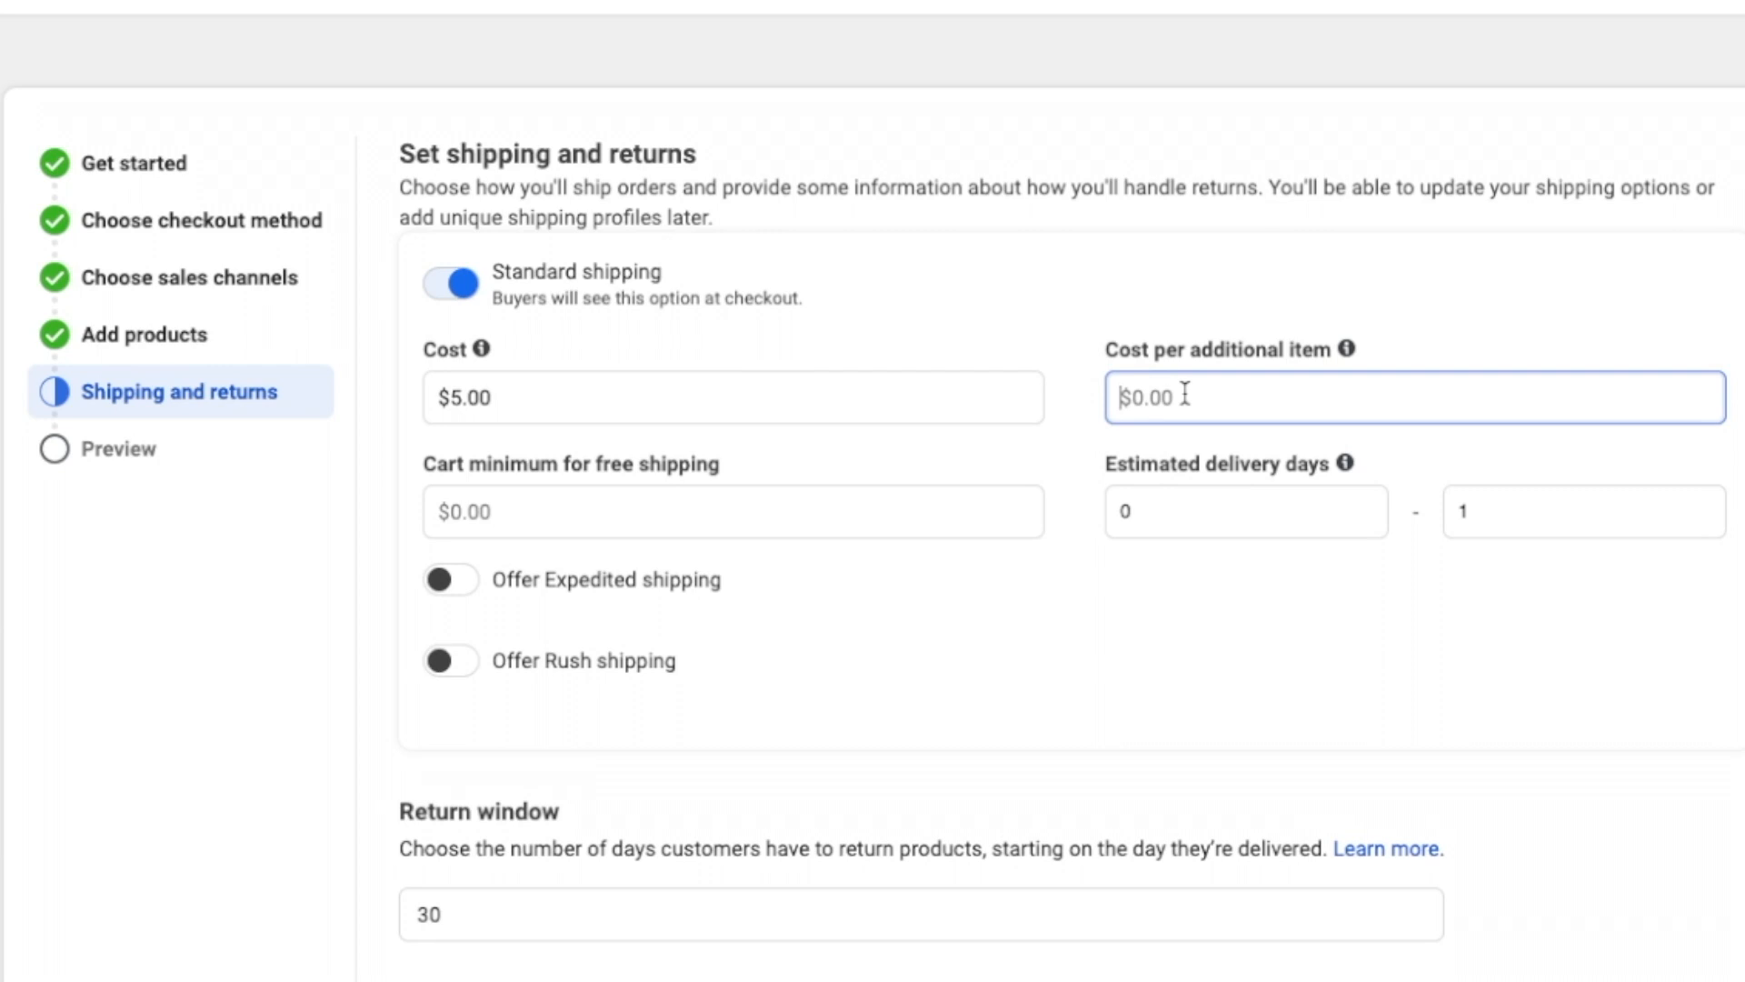
text(1.00)
scroll(1208, 295, down, 2)
click(1006, 214)
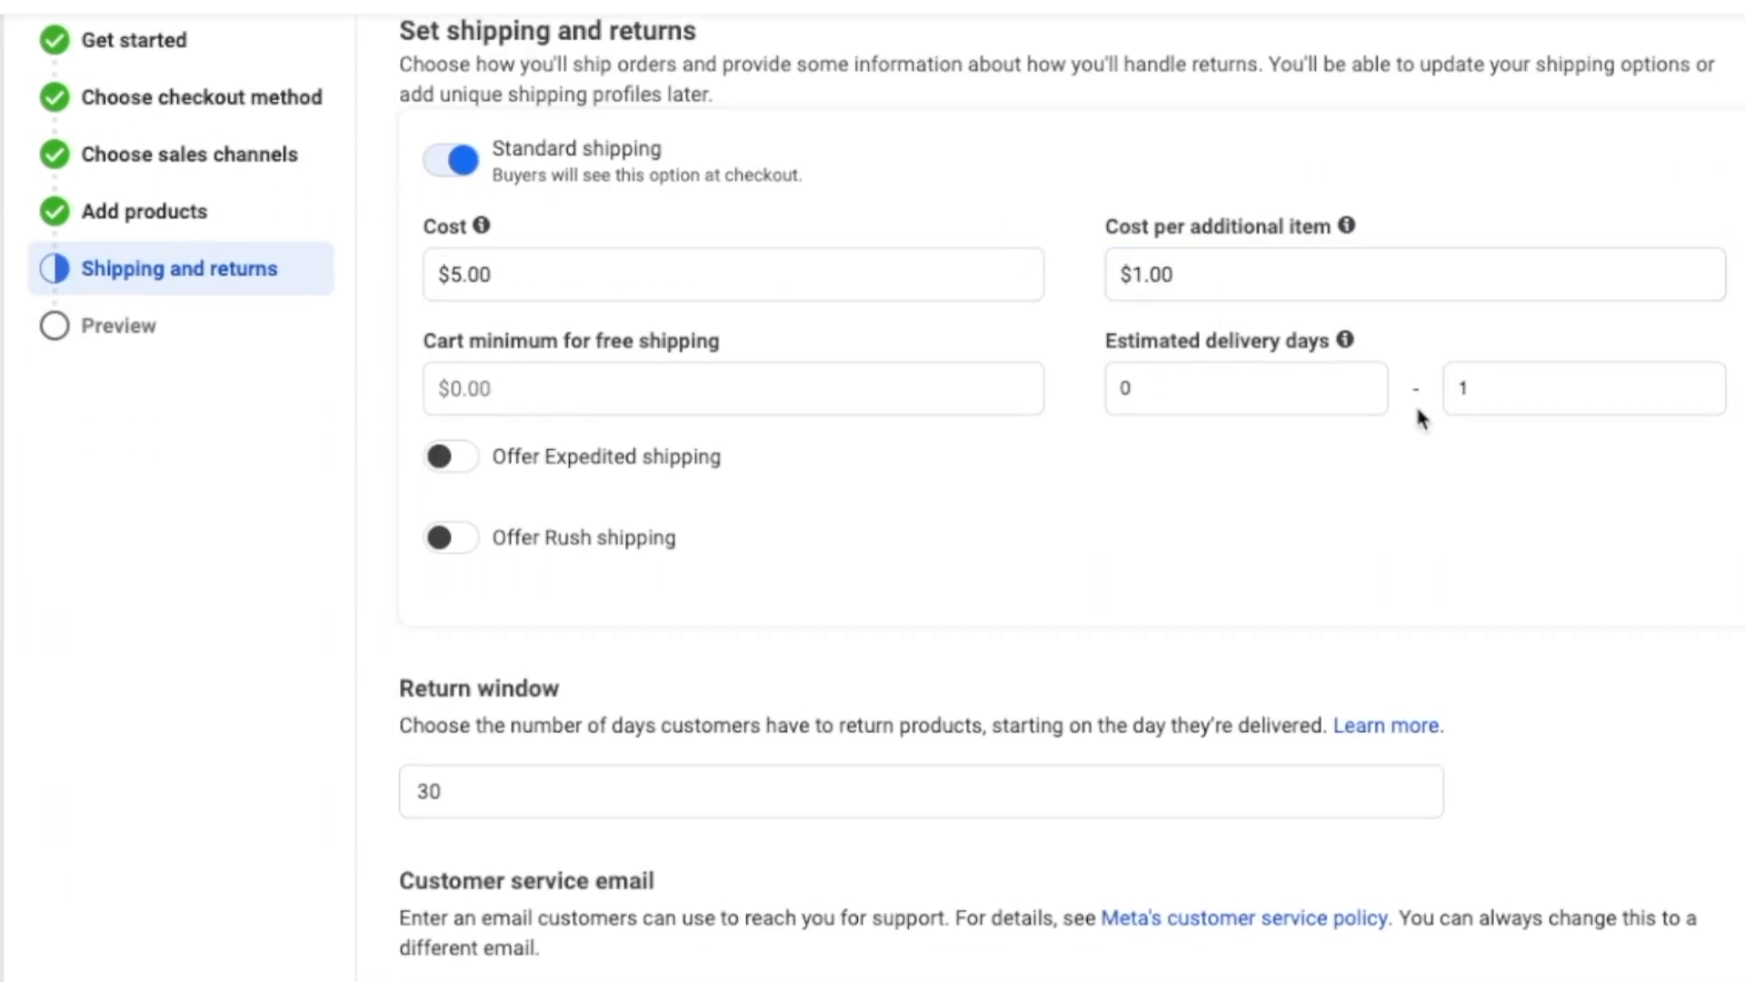
scroll(1289, 510, up, 1)
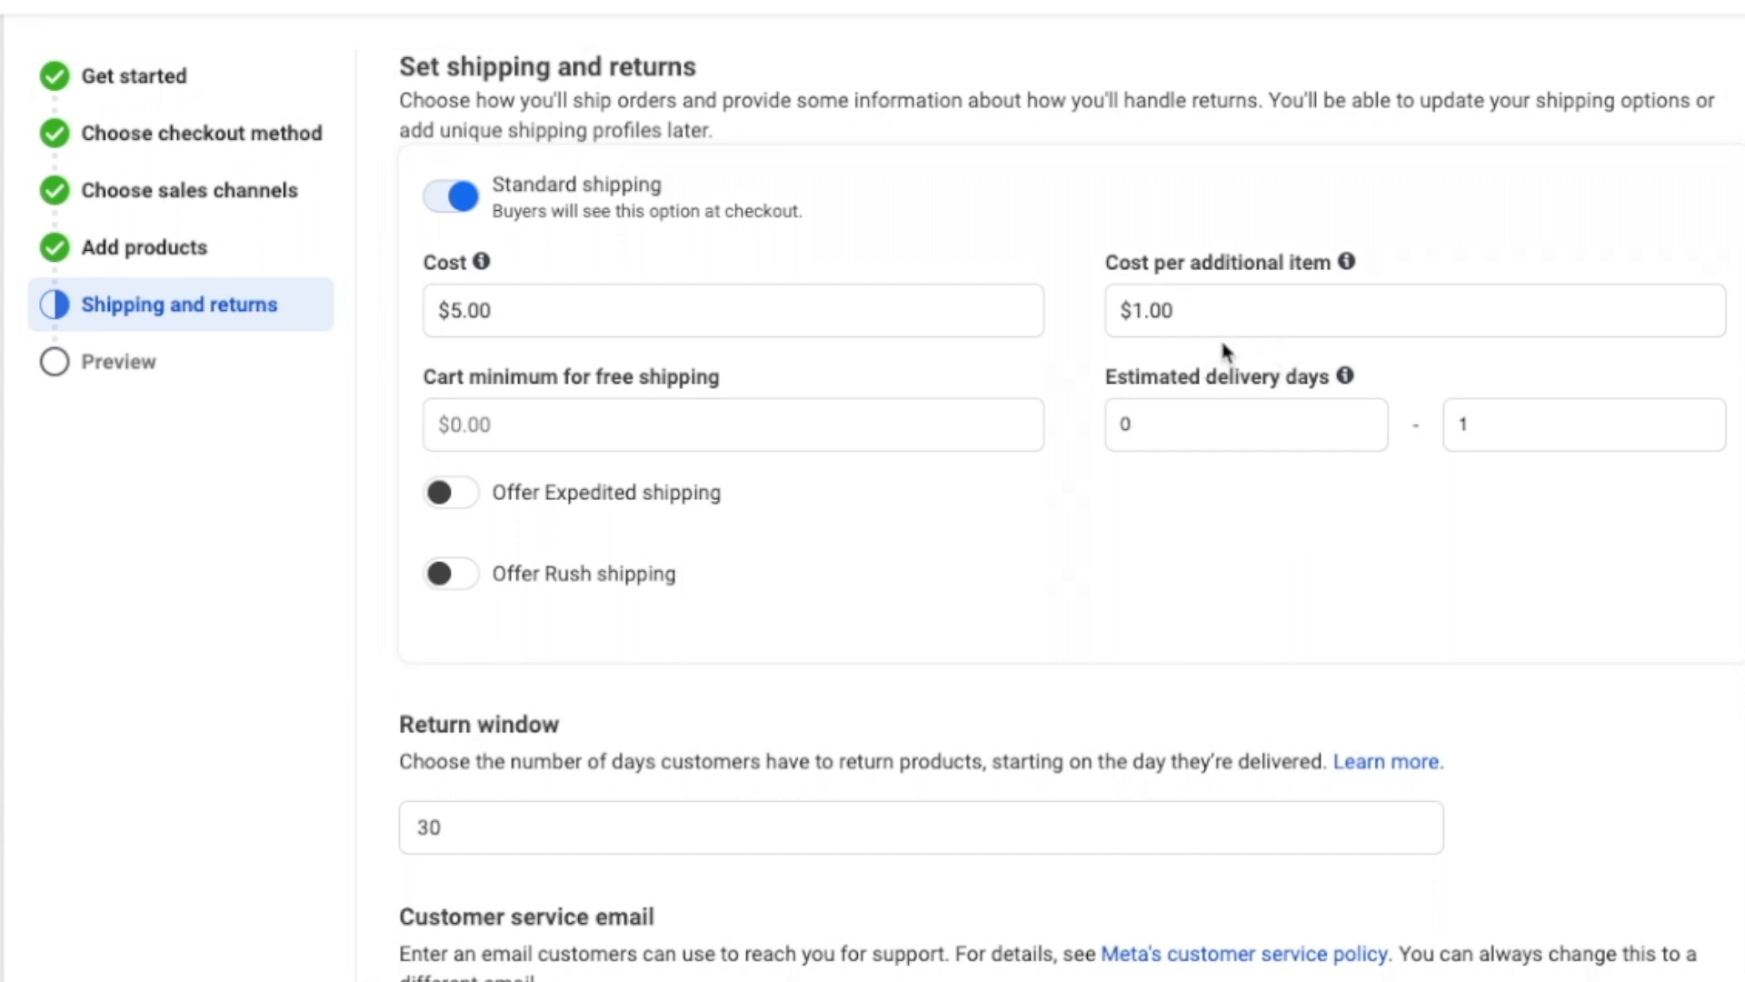
drag(1241, 308, 1124, 309)
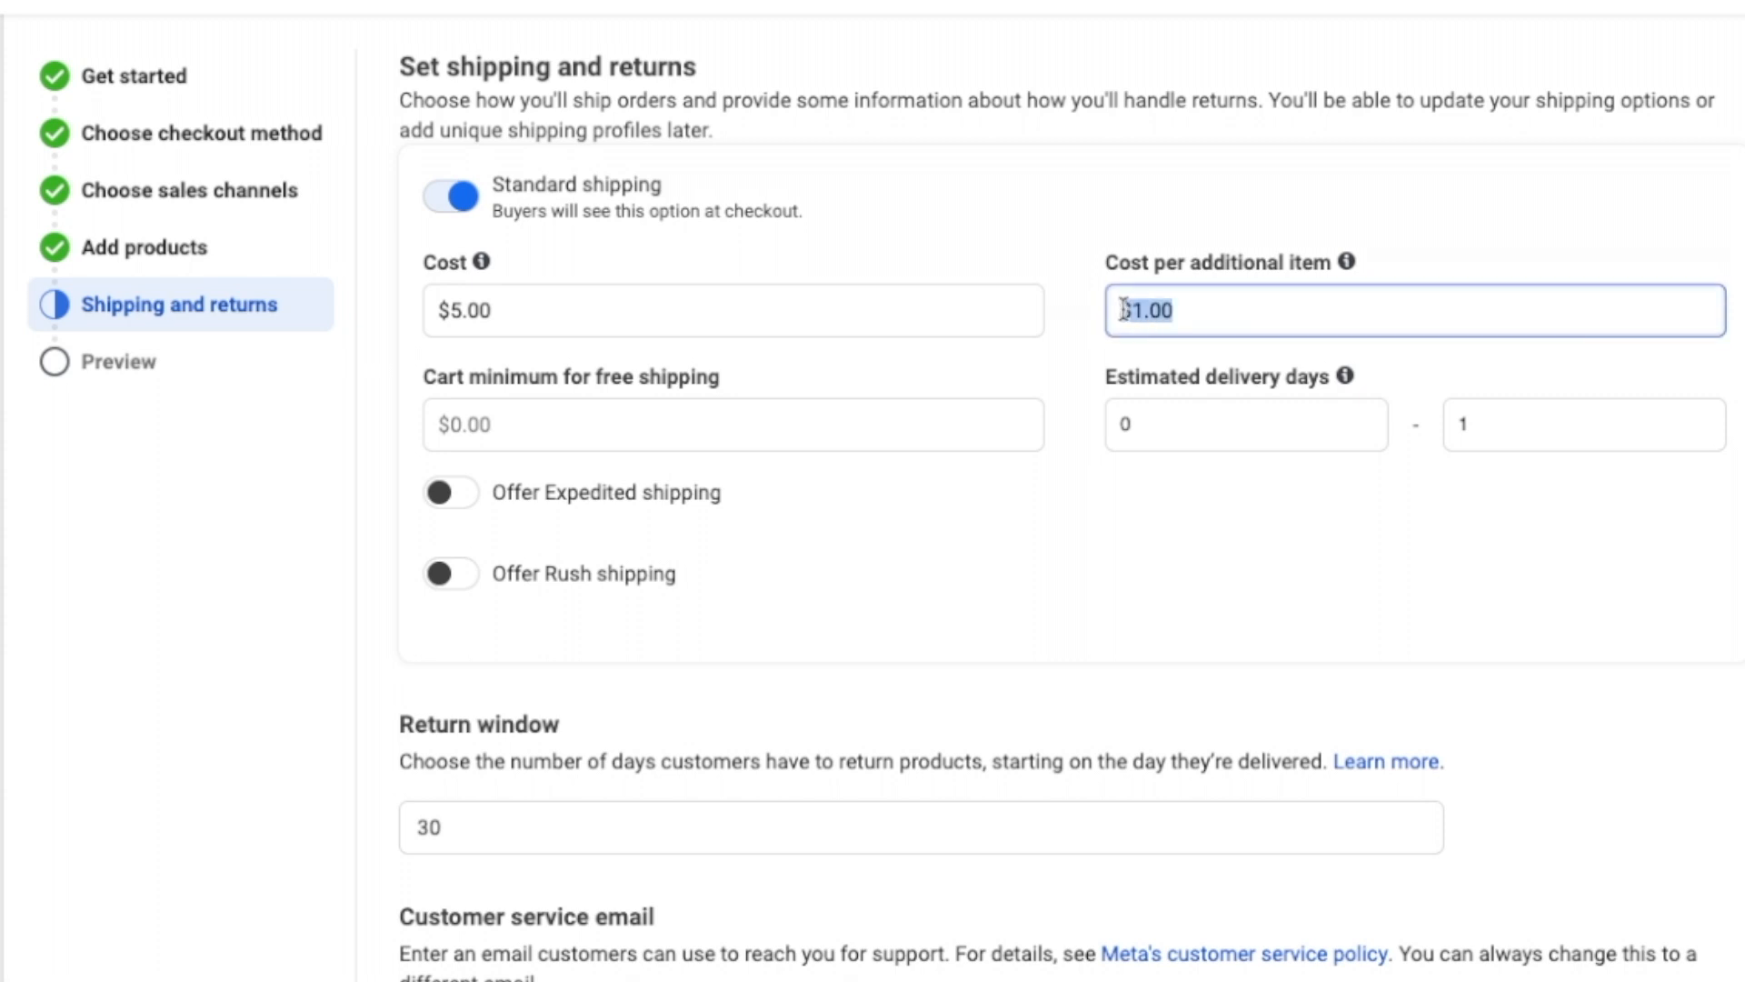
text(0)
scroll(1109, 272, down, 1)
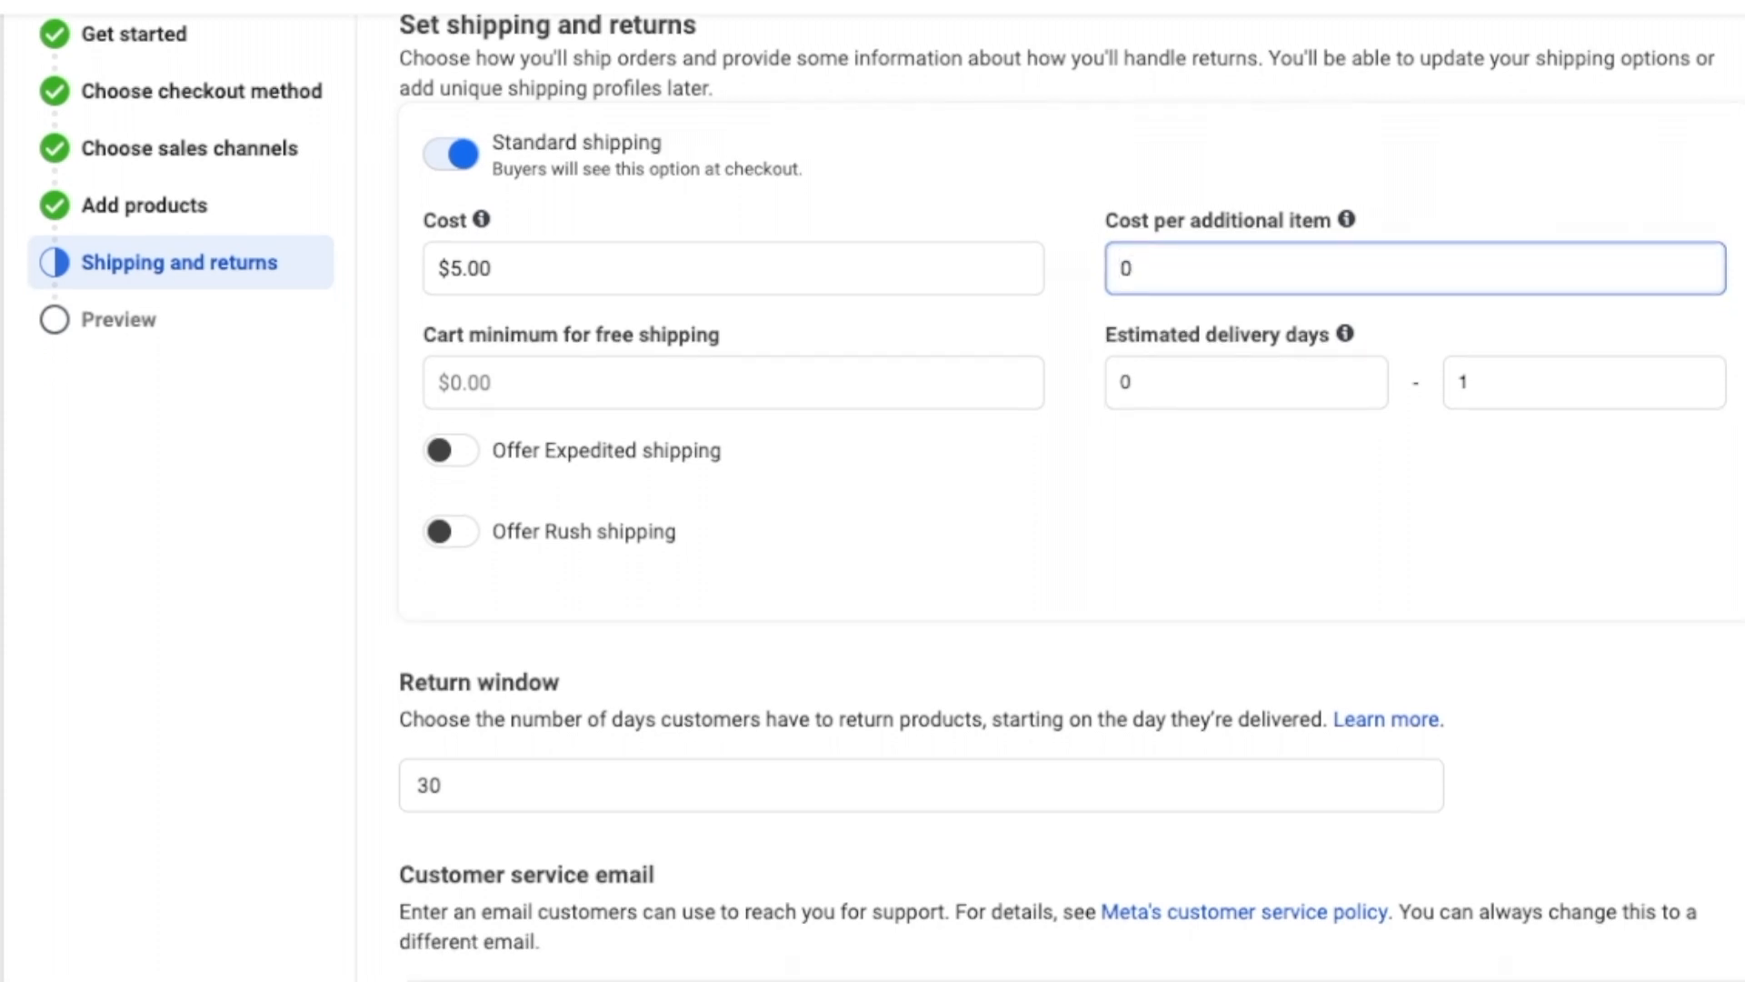
click(1083, 209)
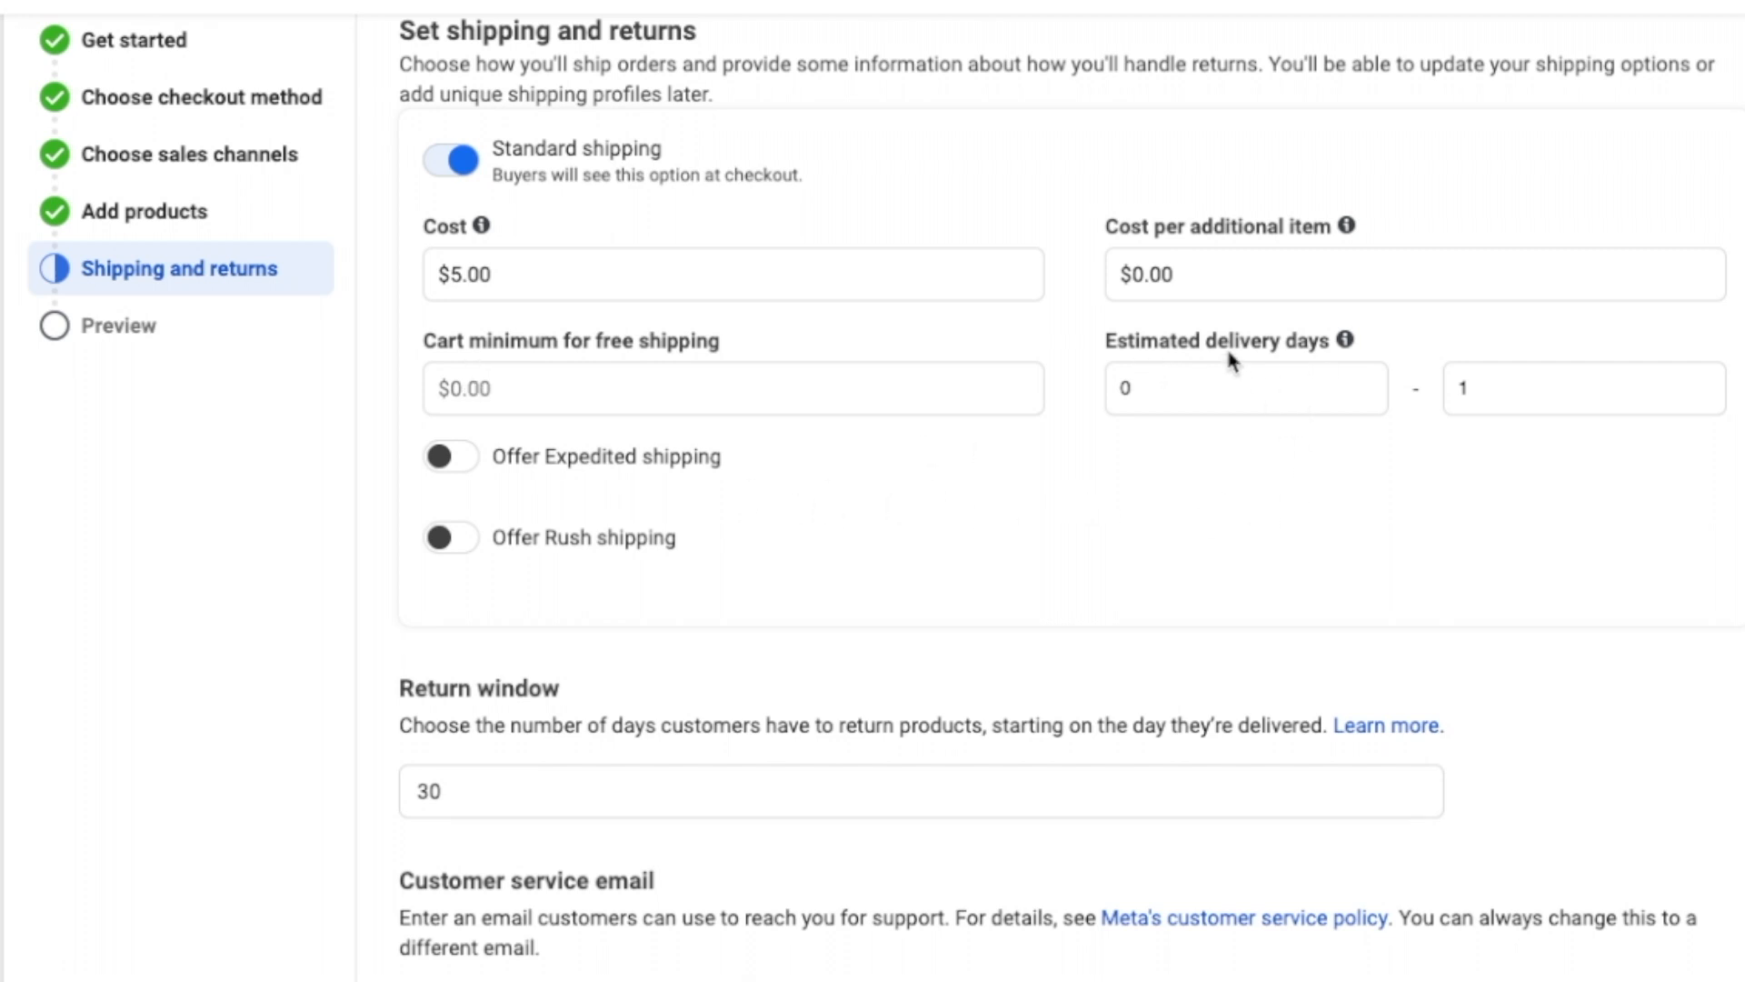
Step: Set standard delivery to 5–7 days and continue to the shop overview
double_click(1186, 382)
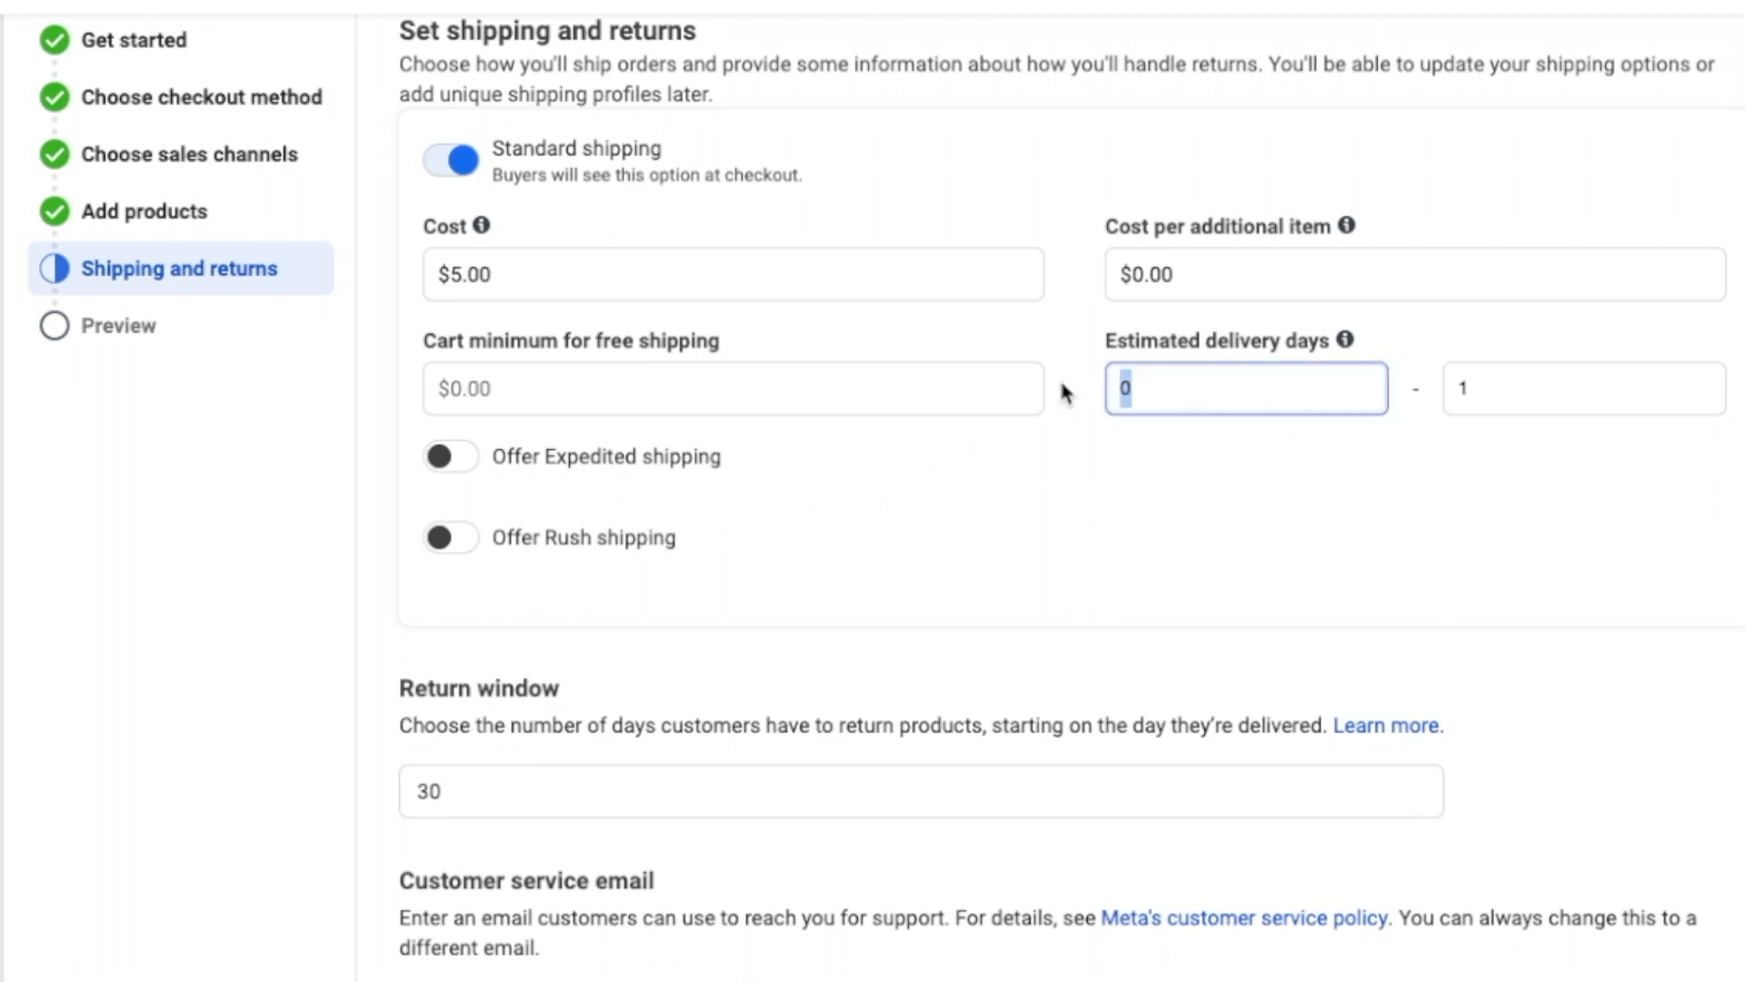
text(7)
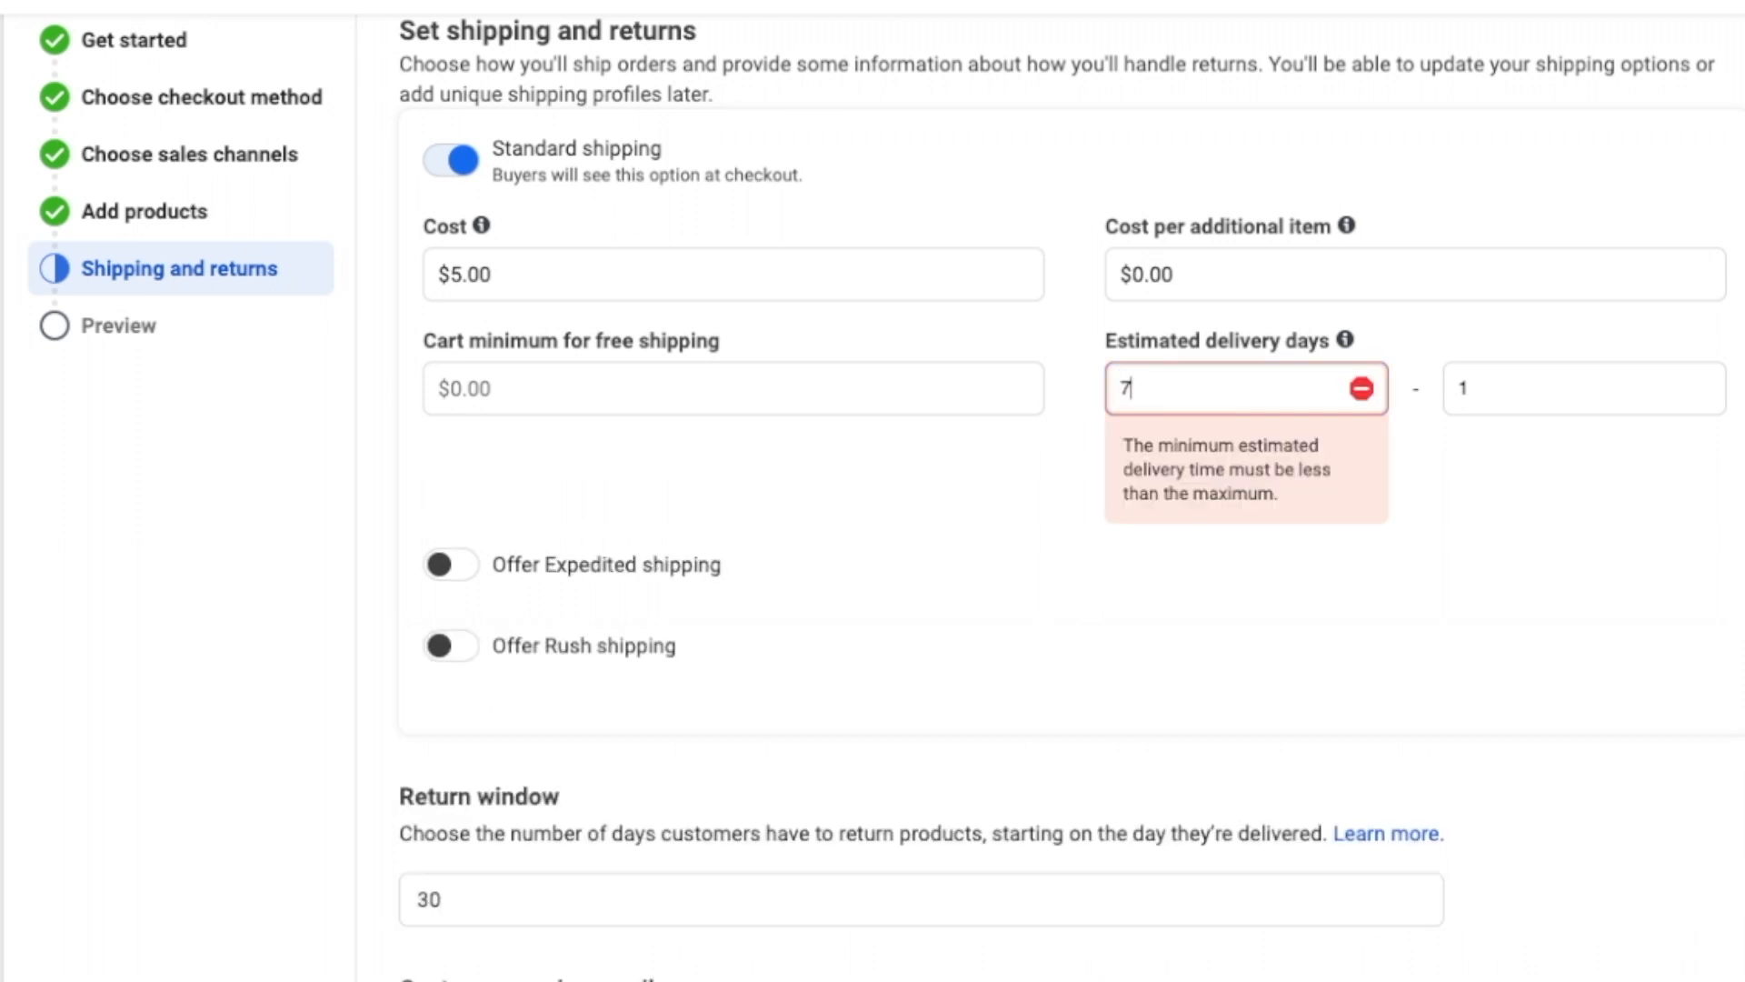
key(BackSpace)
text(5)
click(1566, 390)
key(BackSpace)
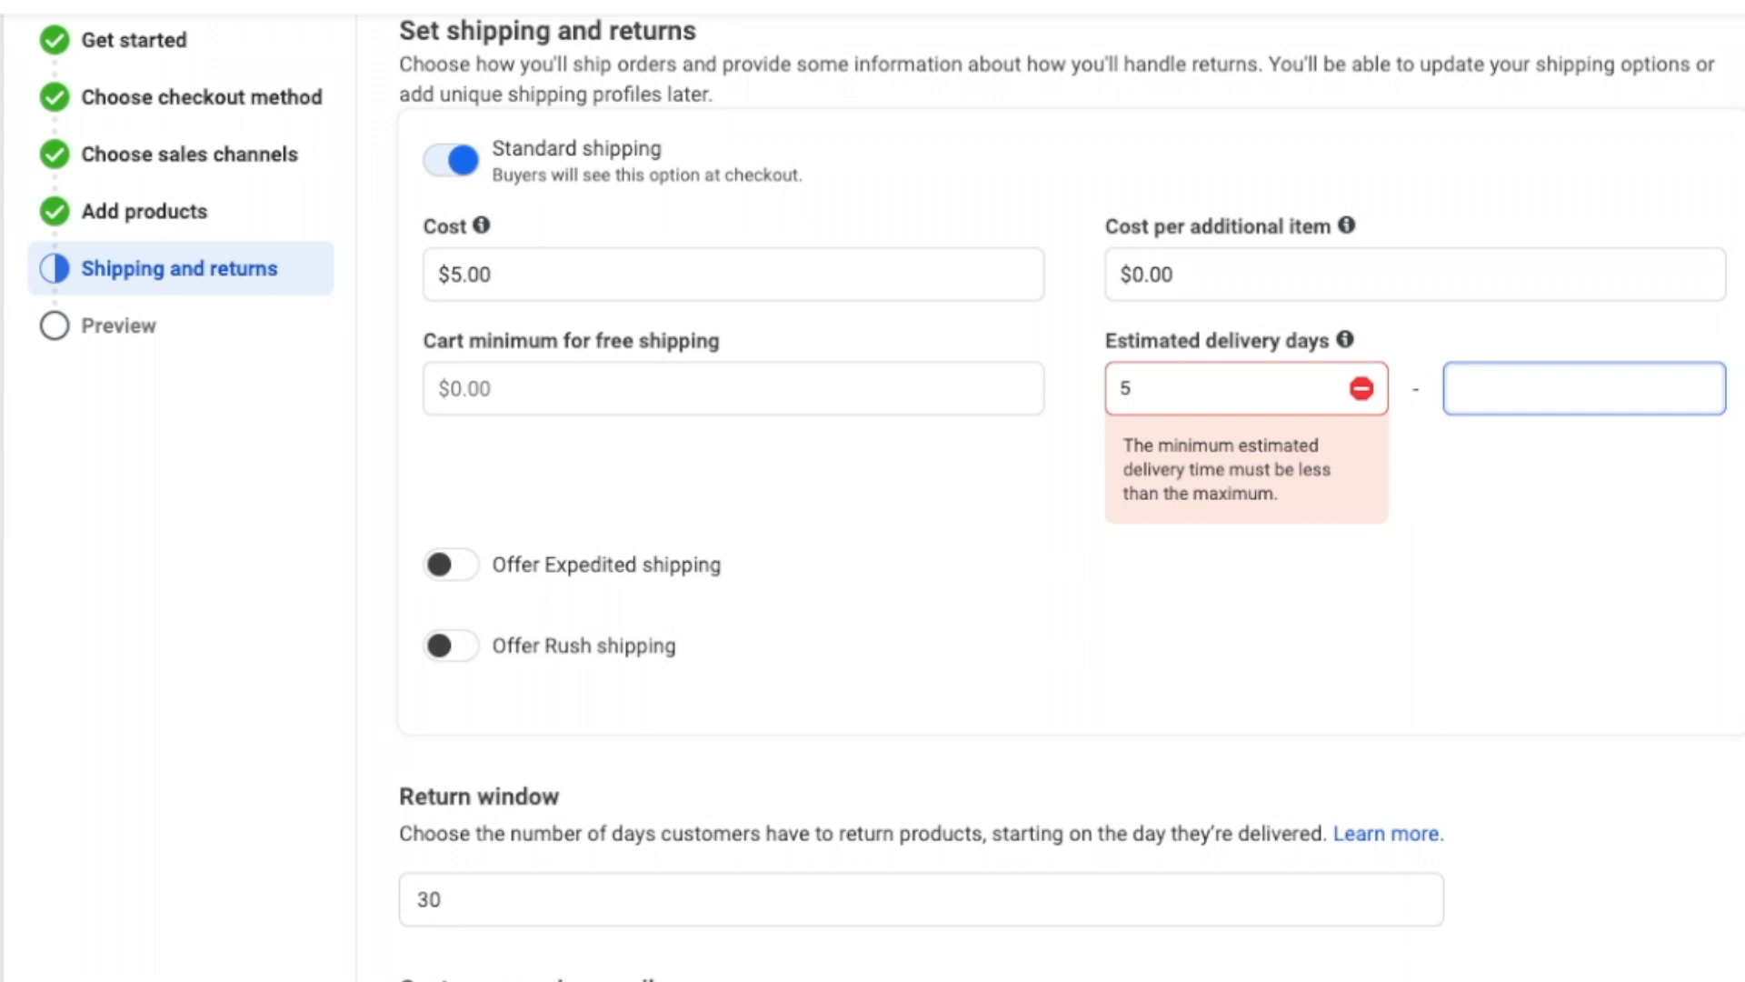
text(7)
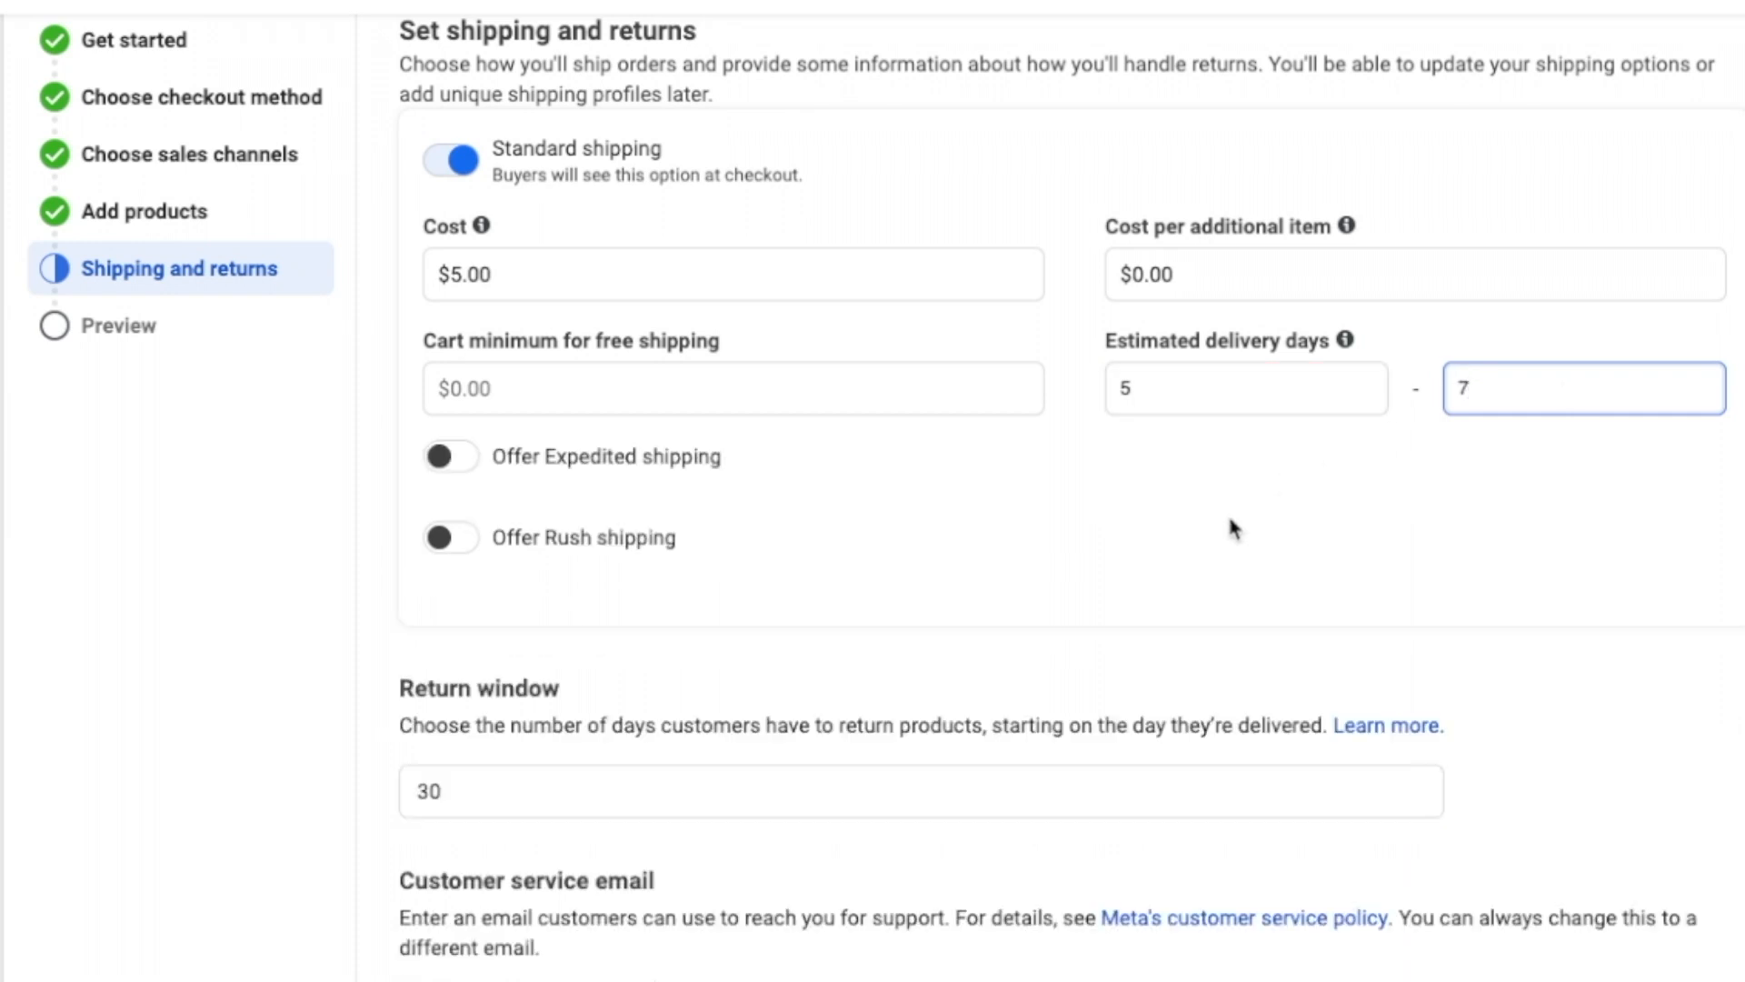
click(1062, 509)
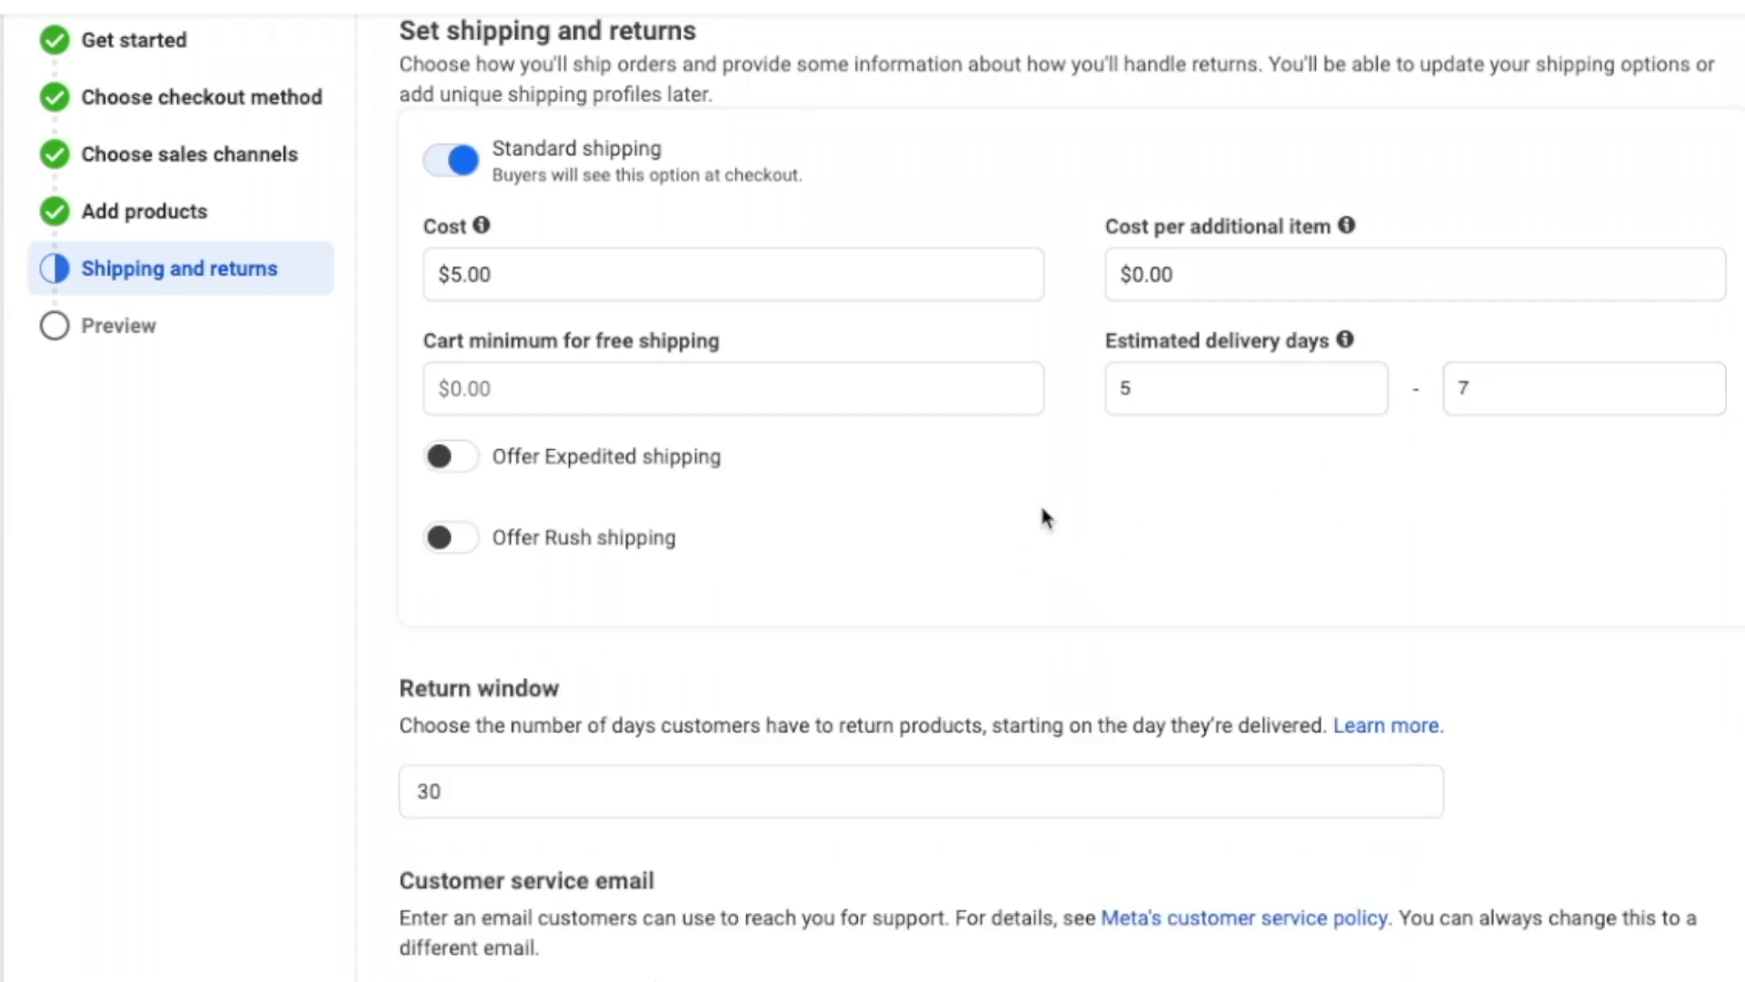
scroll(1045, 516, up, 1)
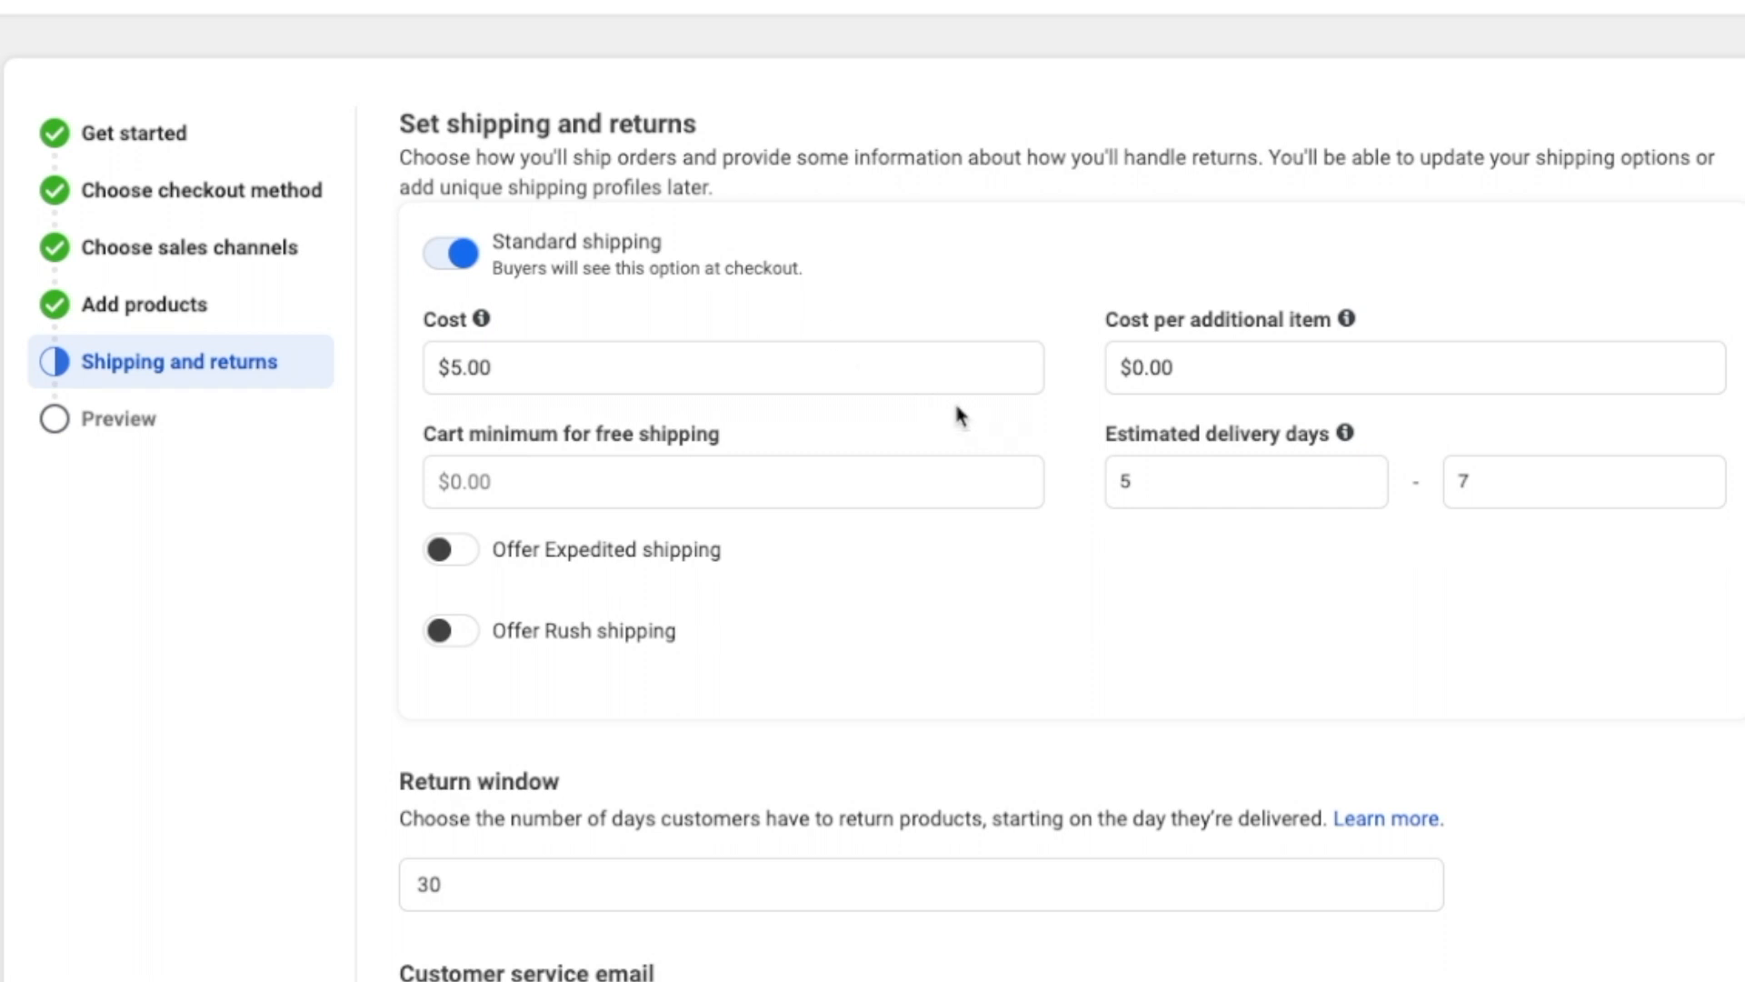
scroll(906, 518, down, 1)
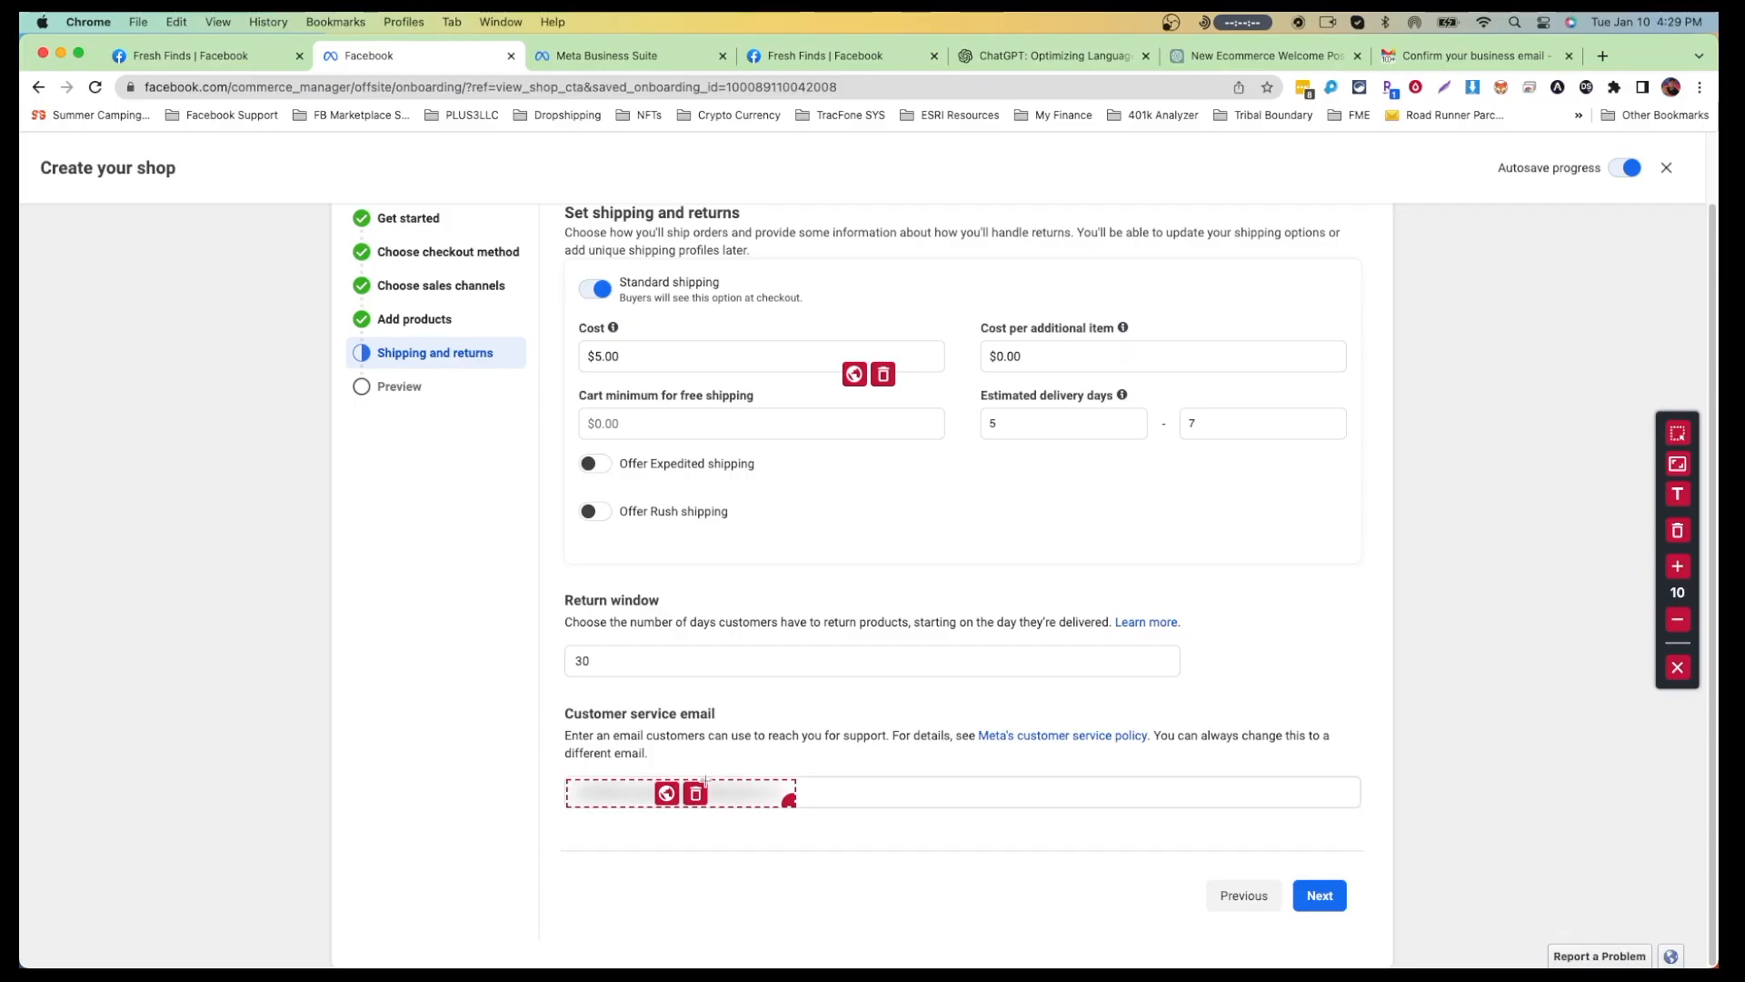
click(1678, 667)
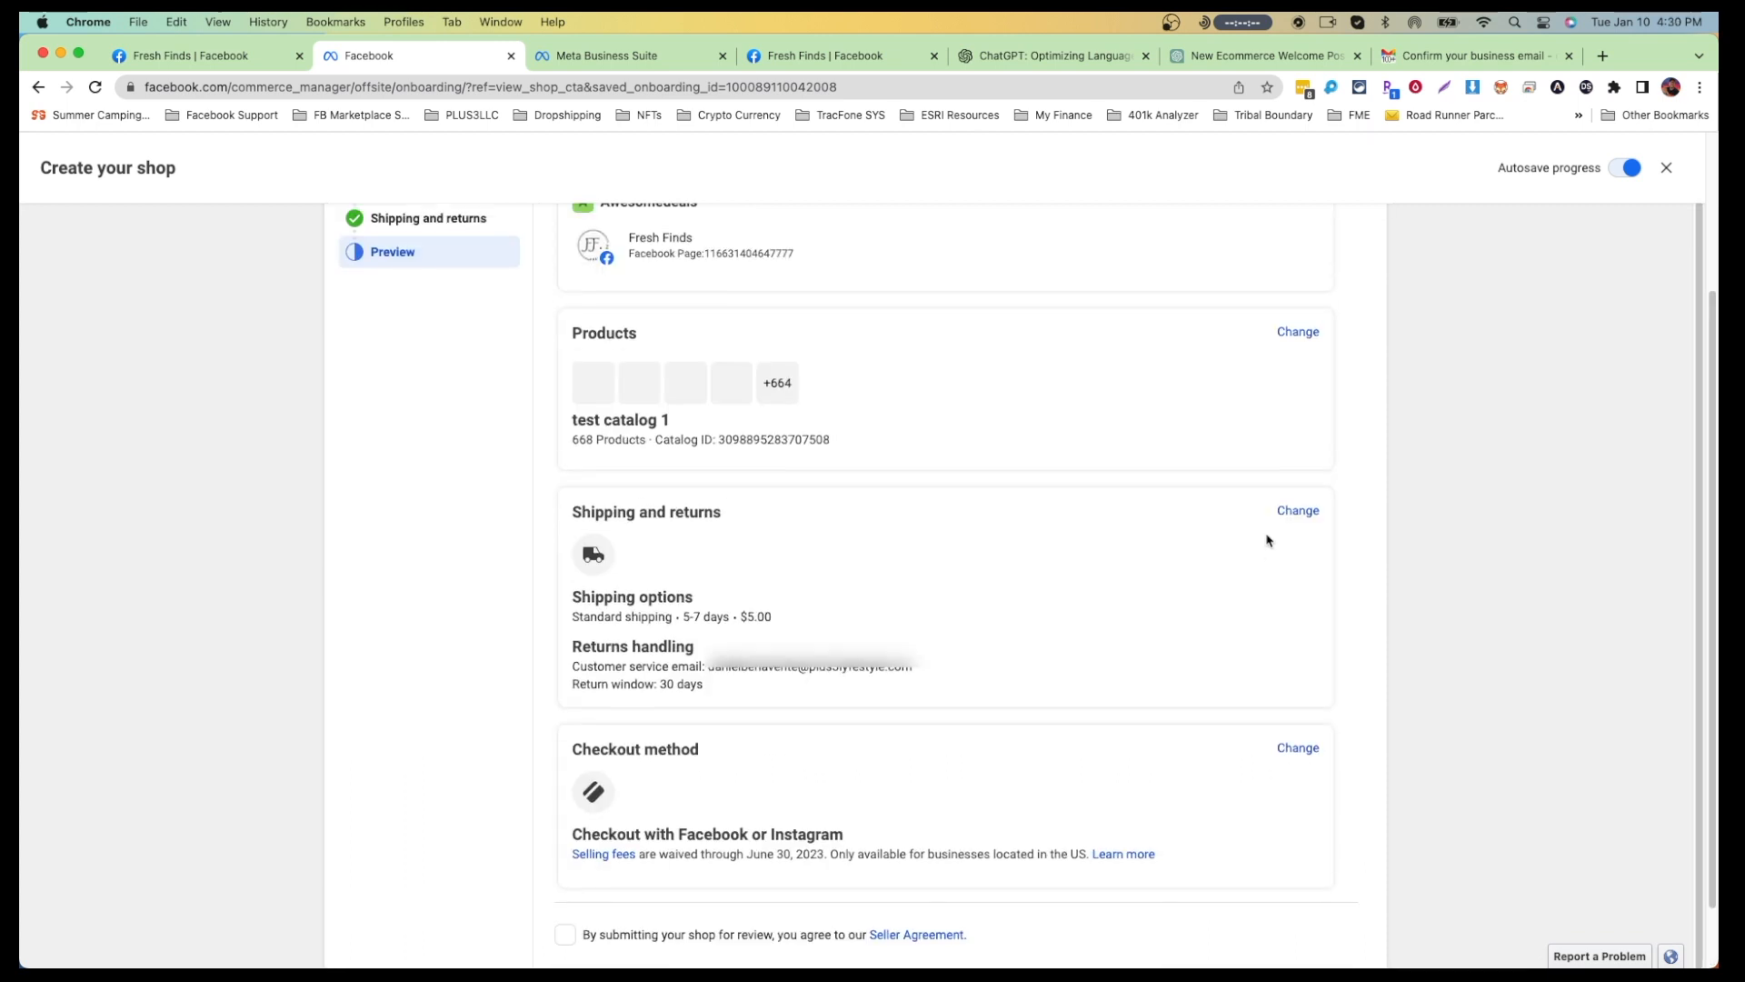
scroll(1267, 540, up, 3)
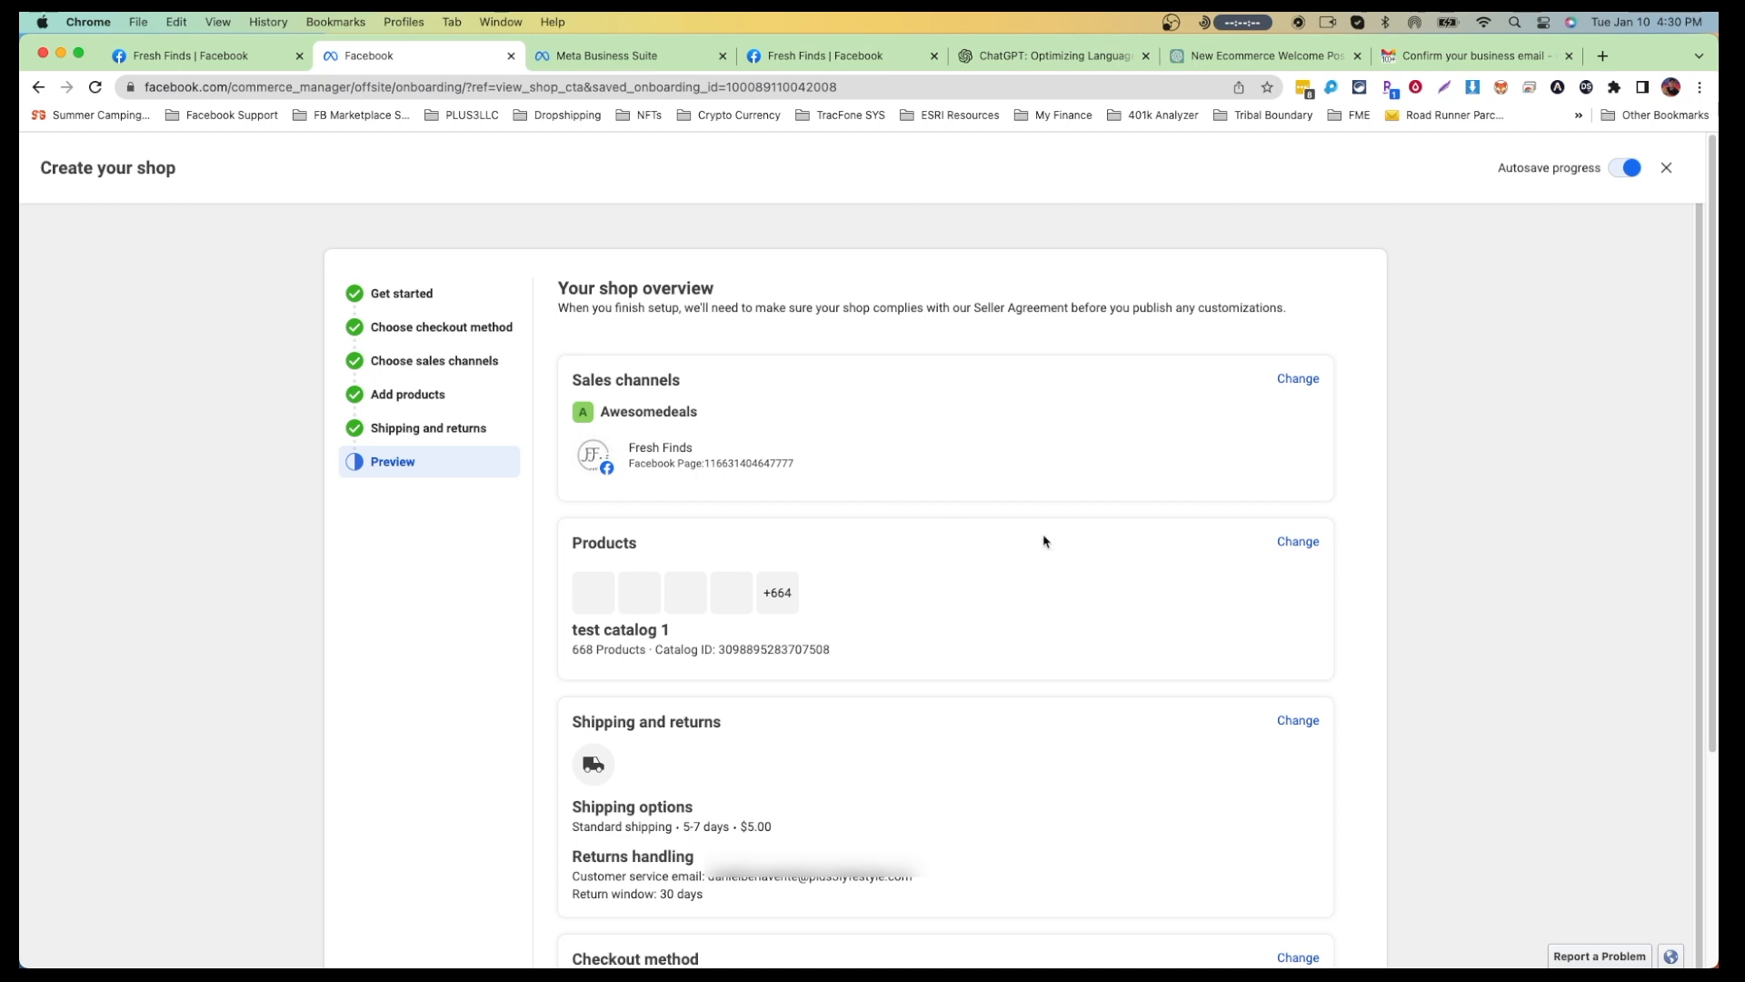
Step: Accept the Seller Agreement checkbox at the bottom of the shop overview
scroll(1045, 542, down, 1)
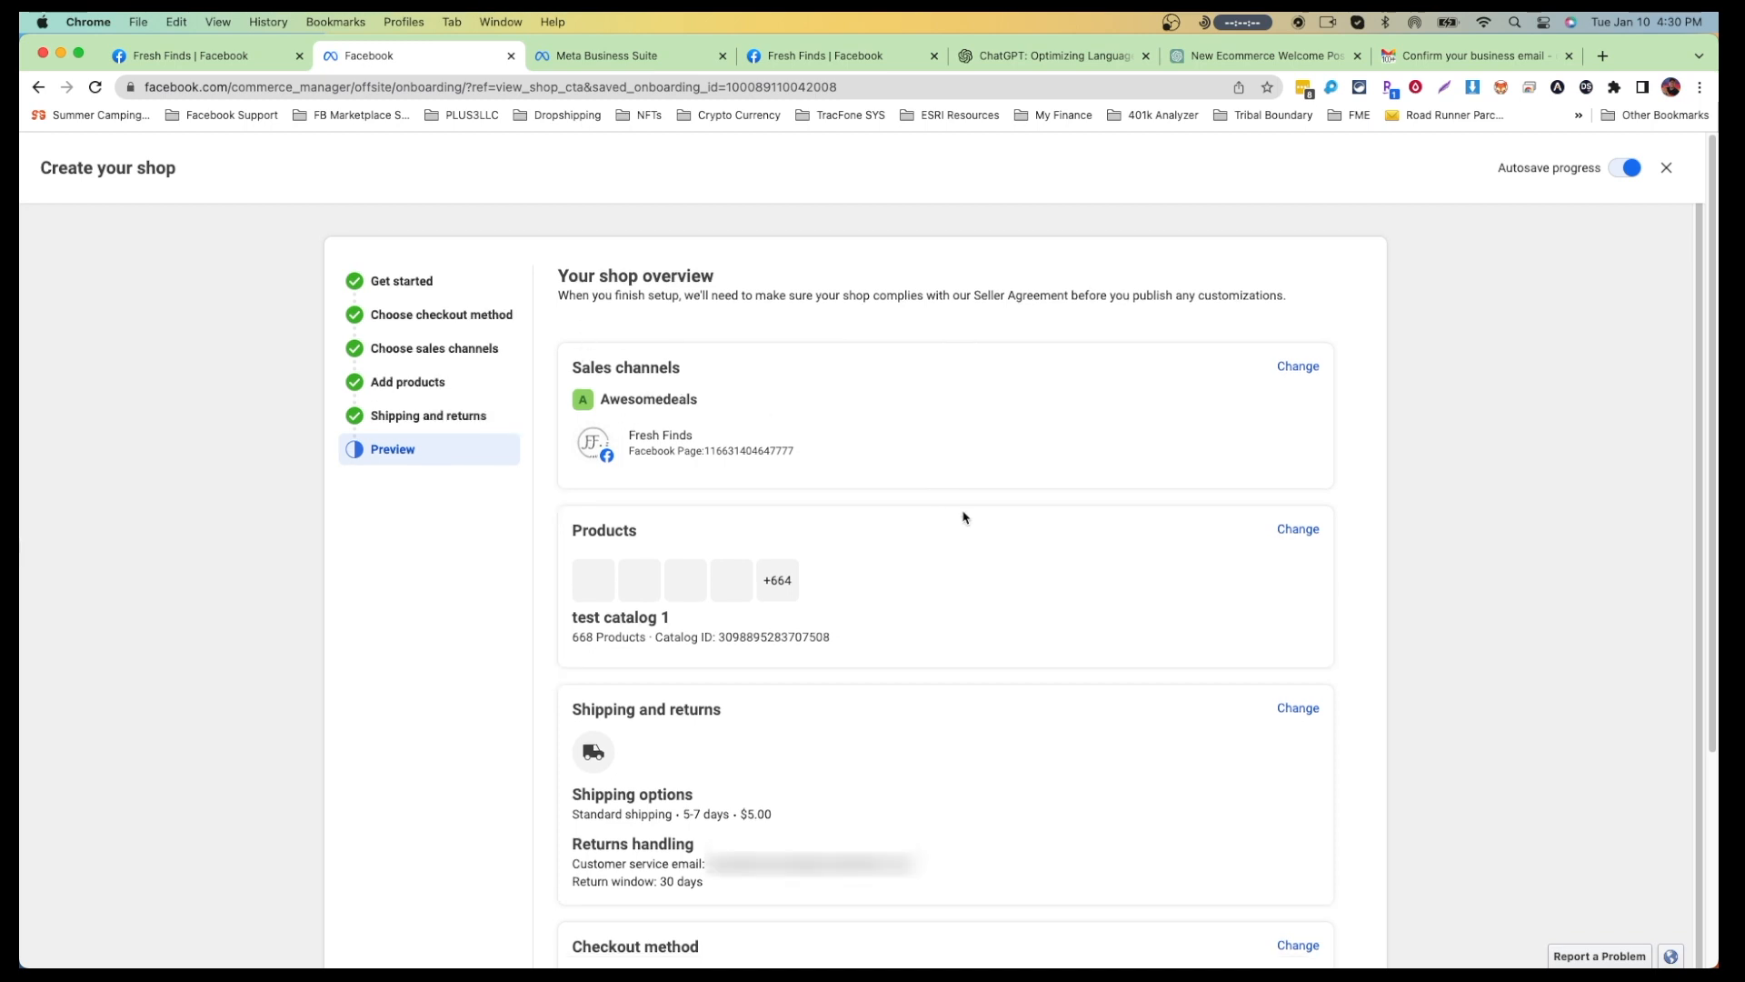
scroll(962, 514, down, 2)
scroll(968, 491, down, 5)
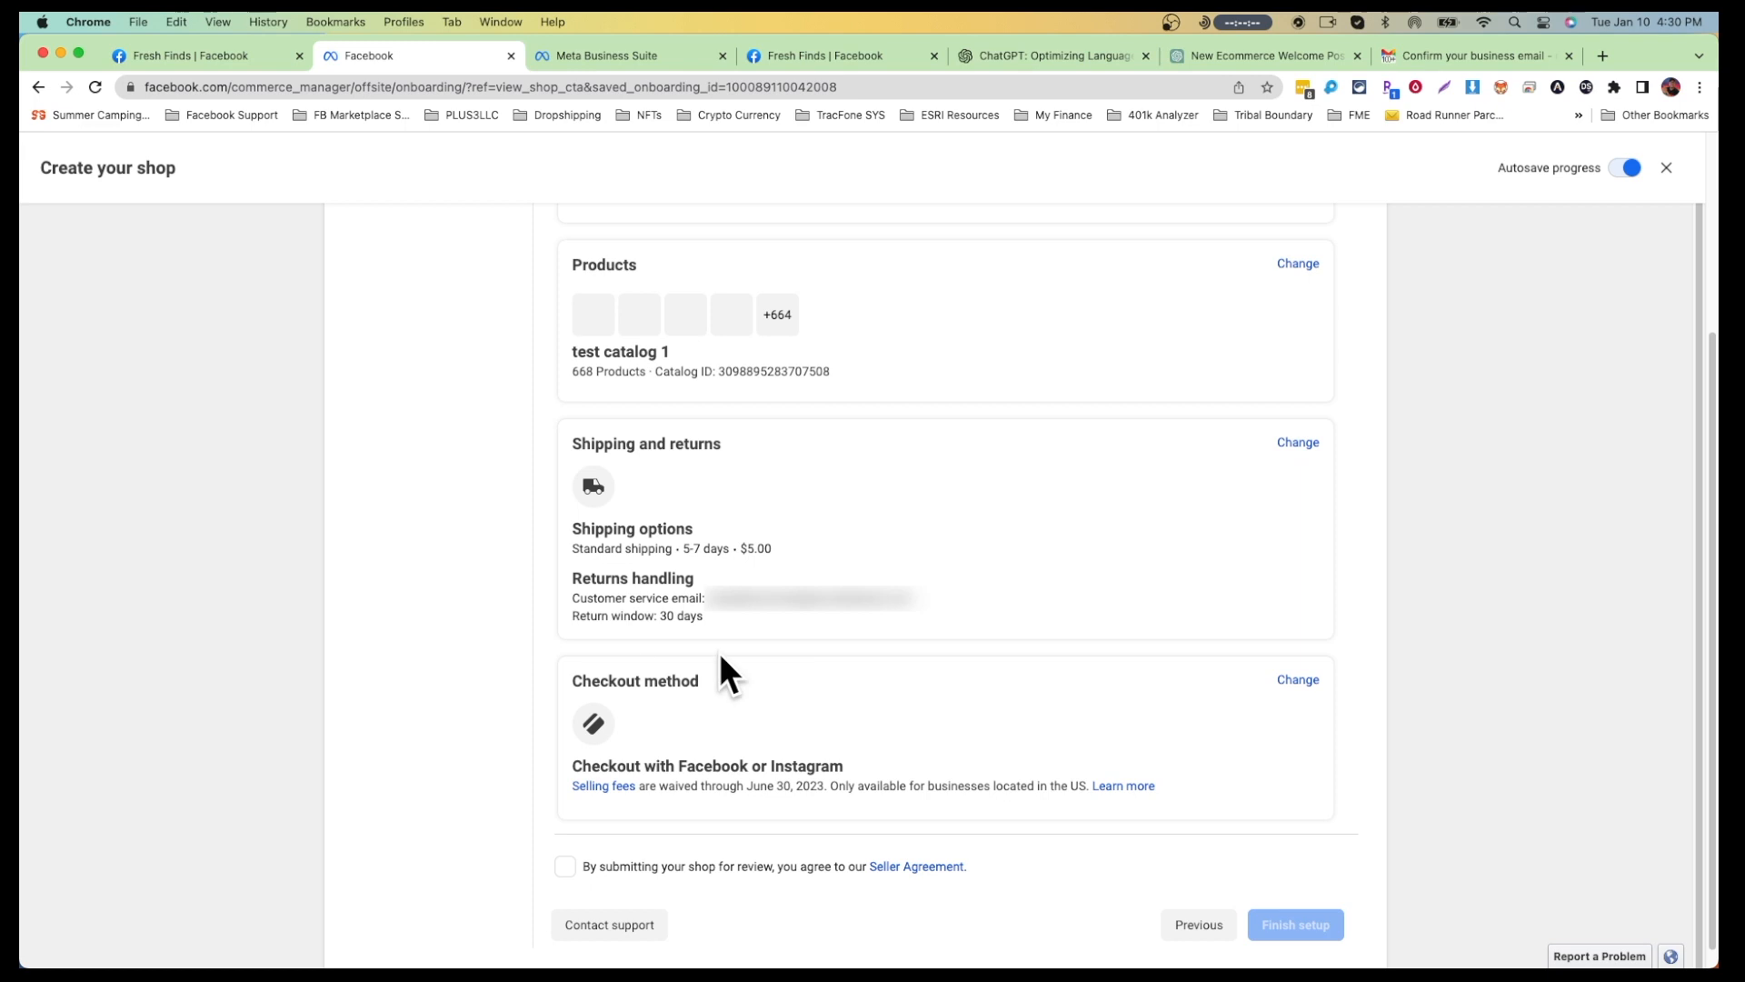
scroll(516, 750, down, 1)
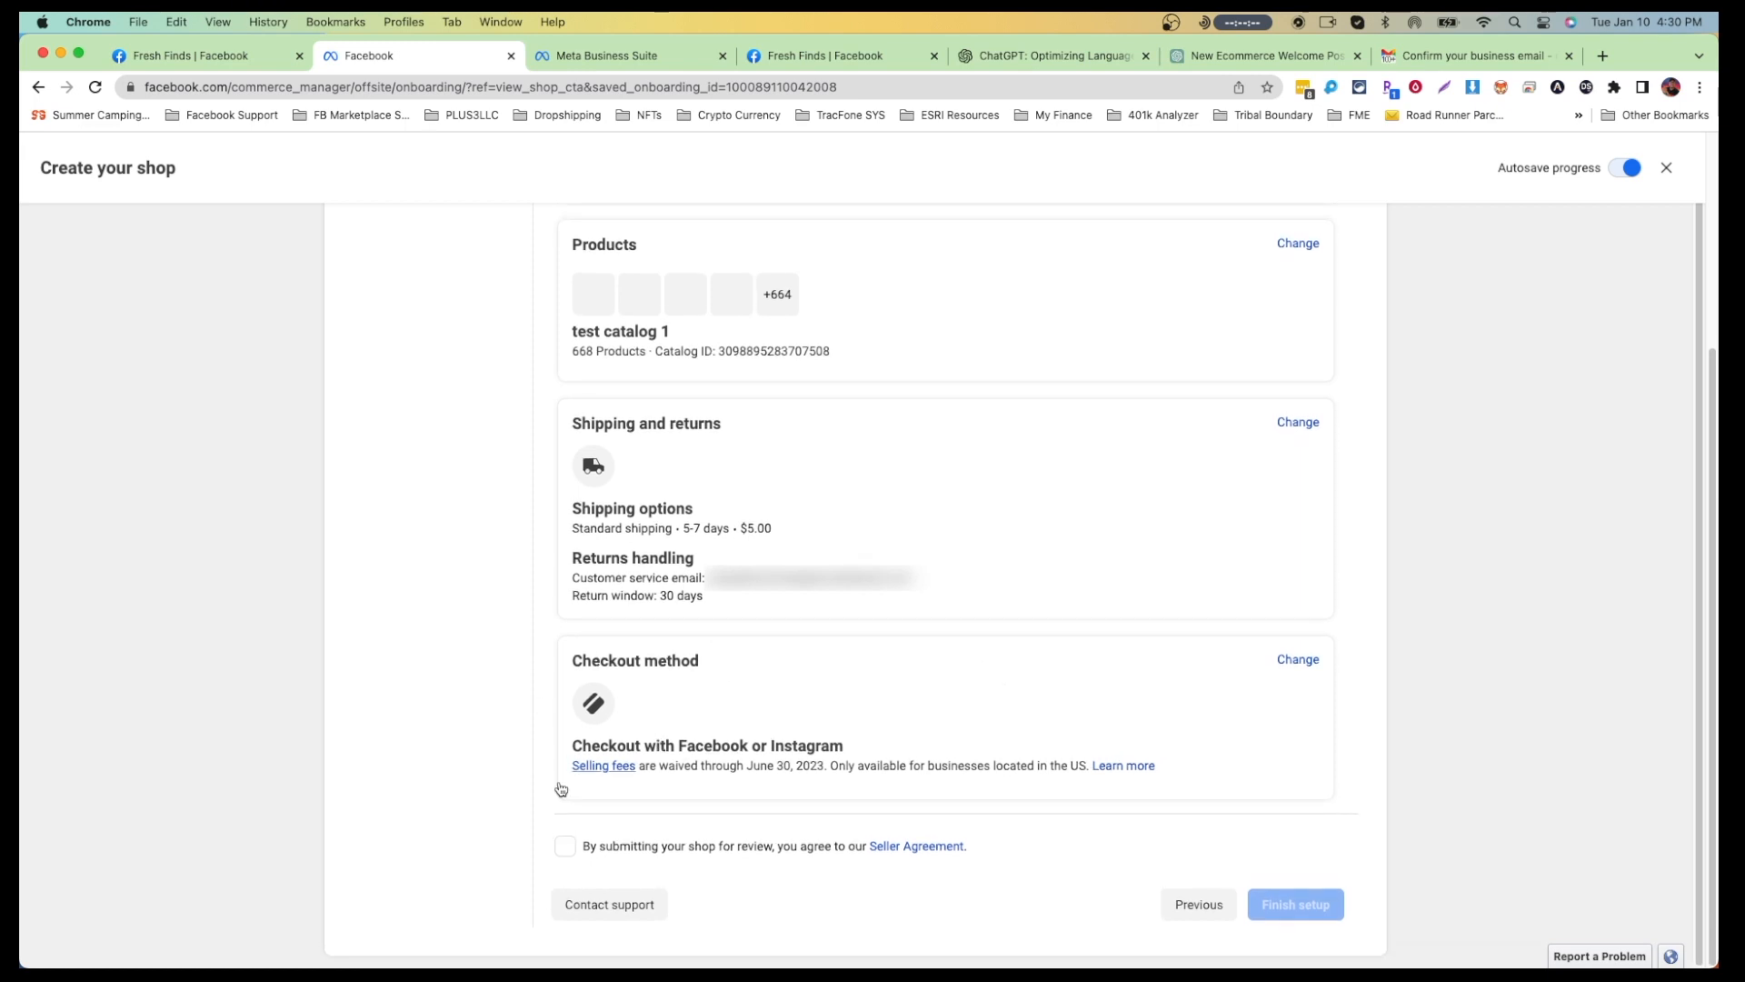
click(565, 848)
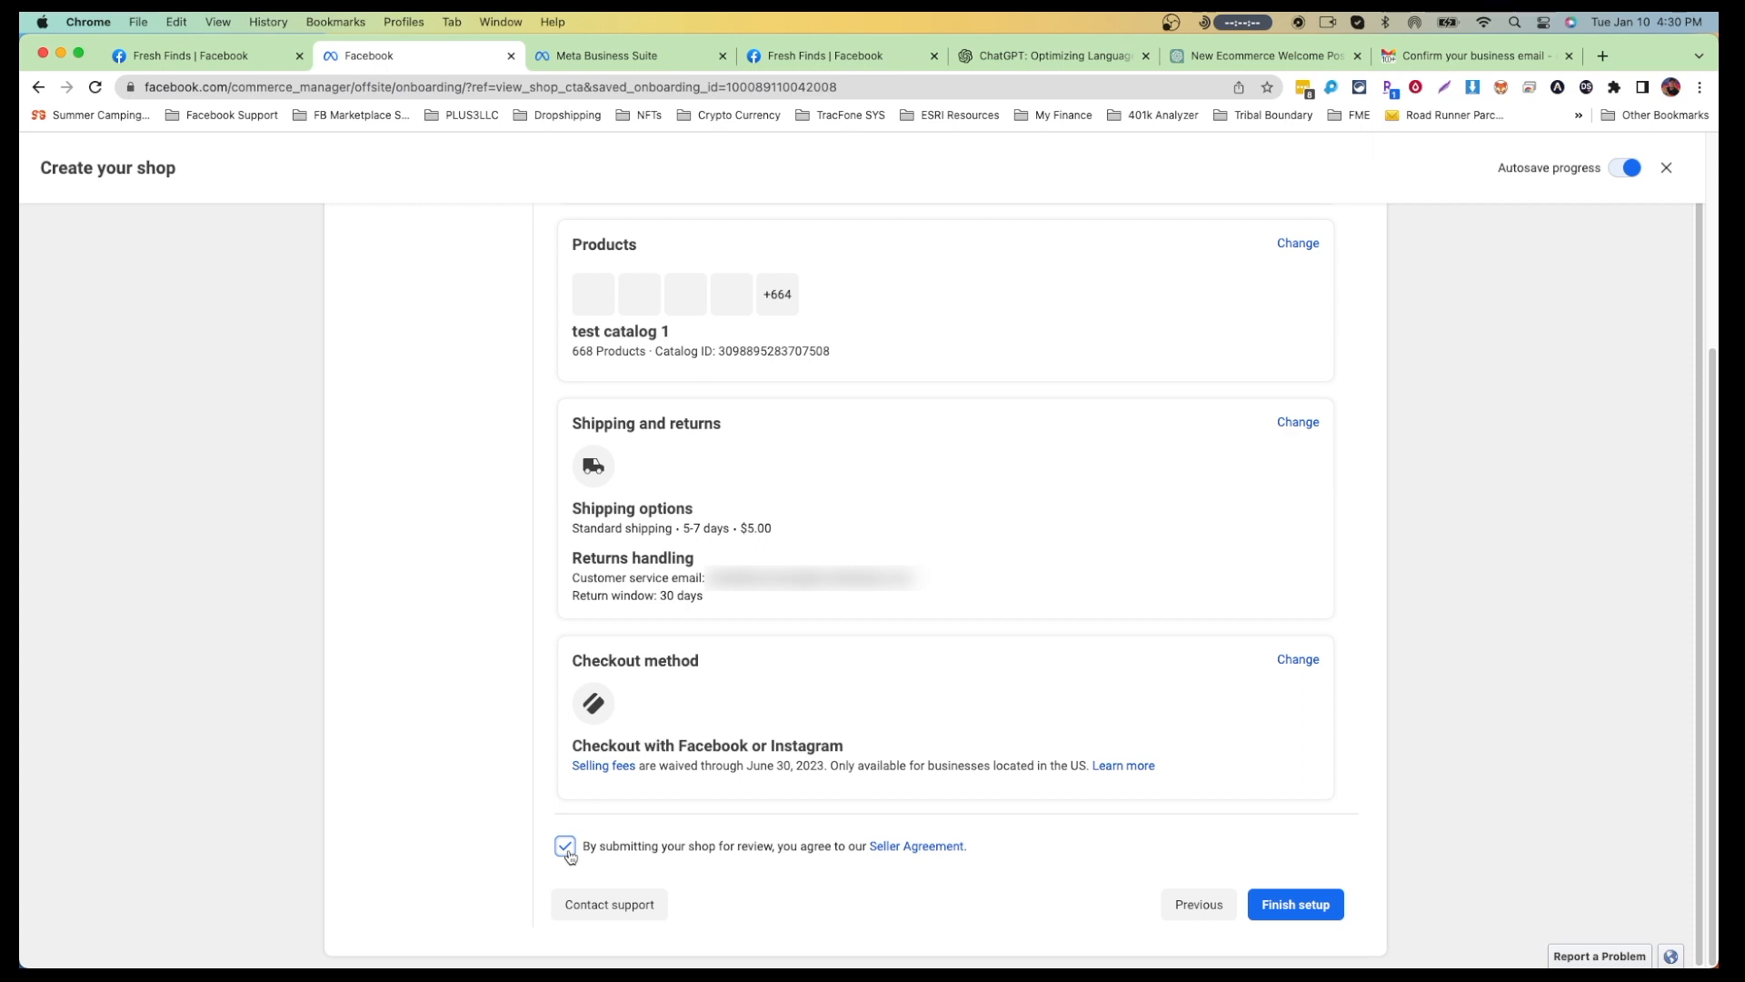